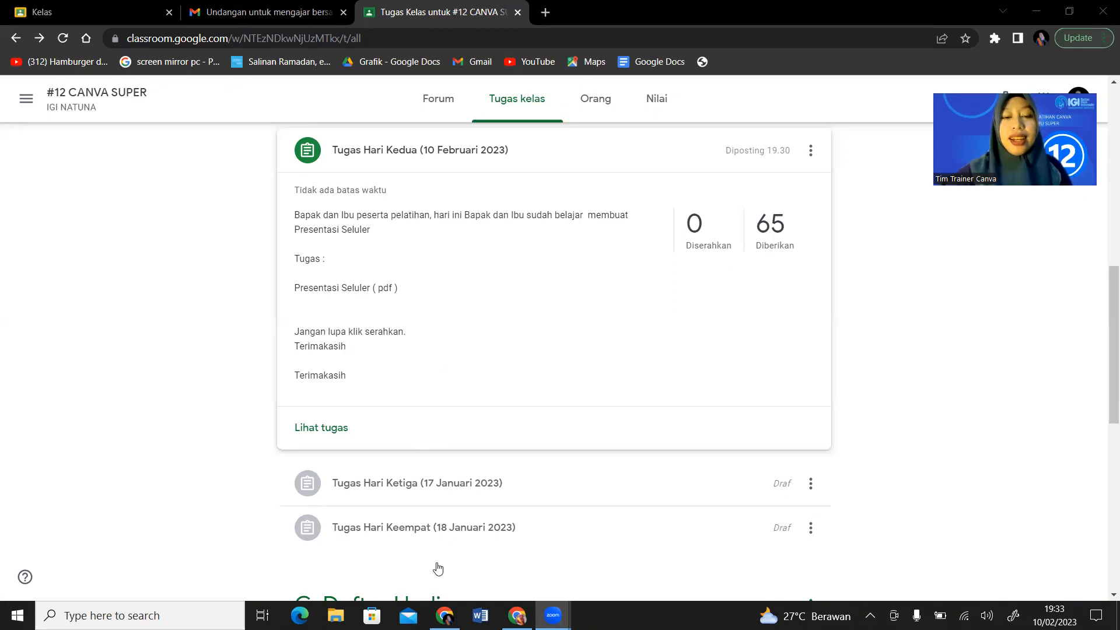
# Switch to the other browser window and go from the class duty roster design to Canva's home page
pyautogui.click(516, 615)
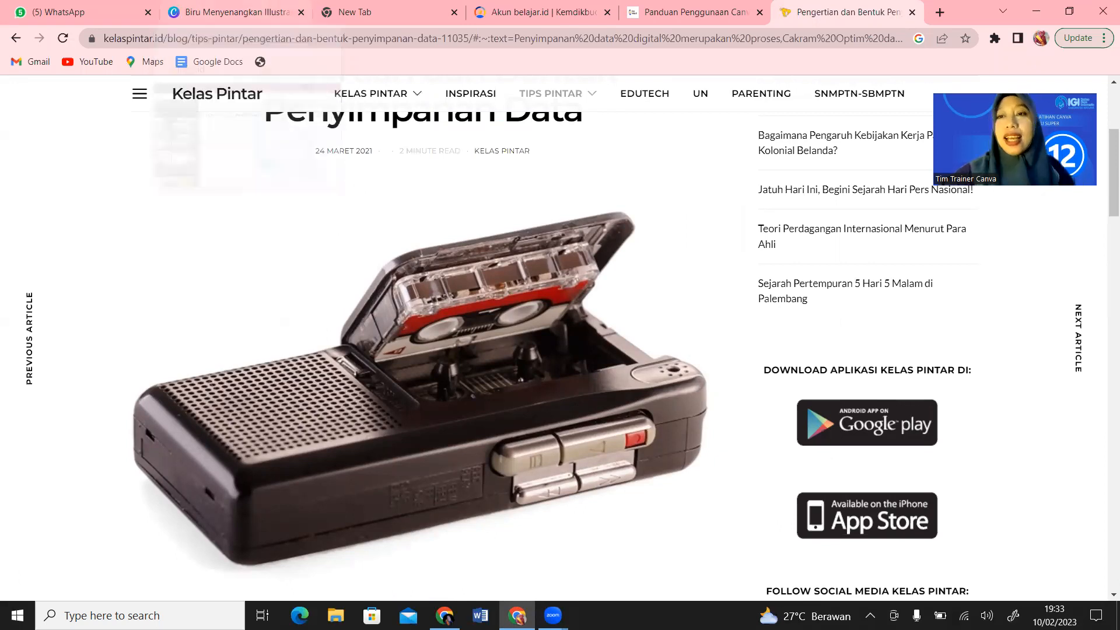
pyautogui.click(1104, 108)
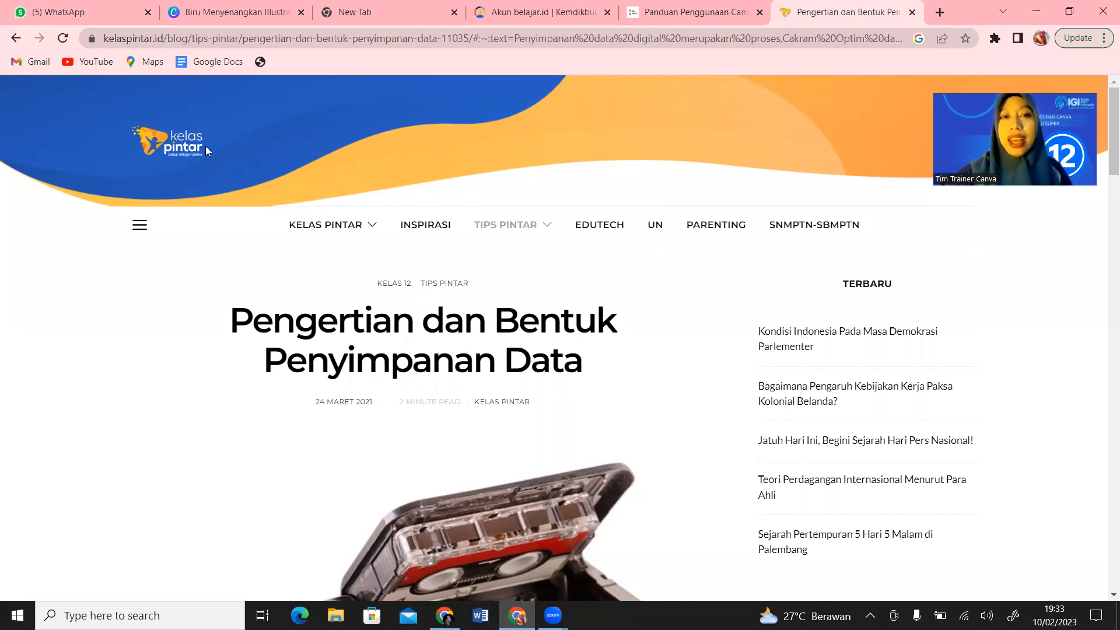
pyautogui.click(259, 4)
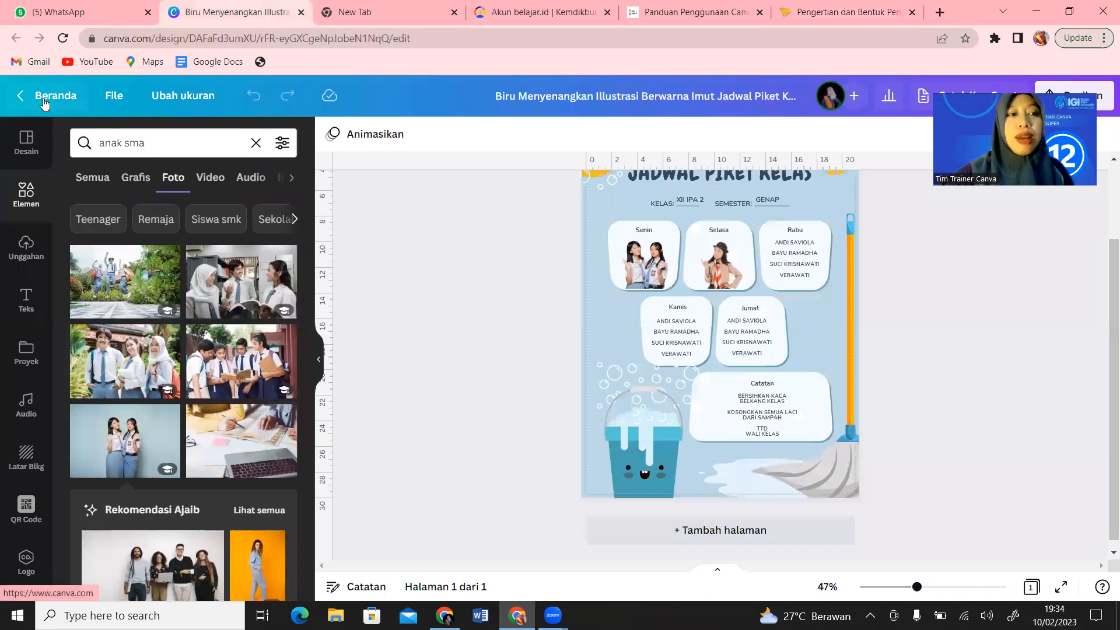
pyautogui.click(44, 98)
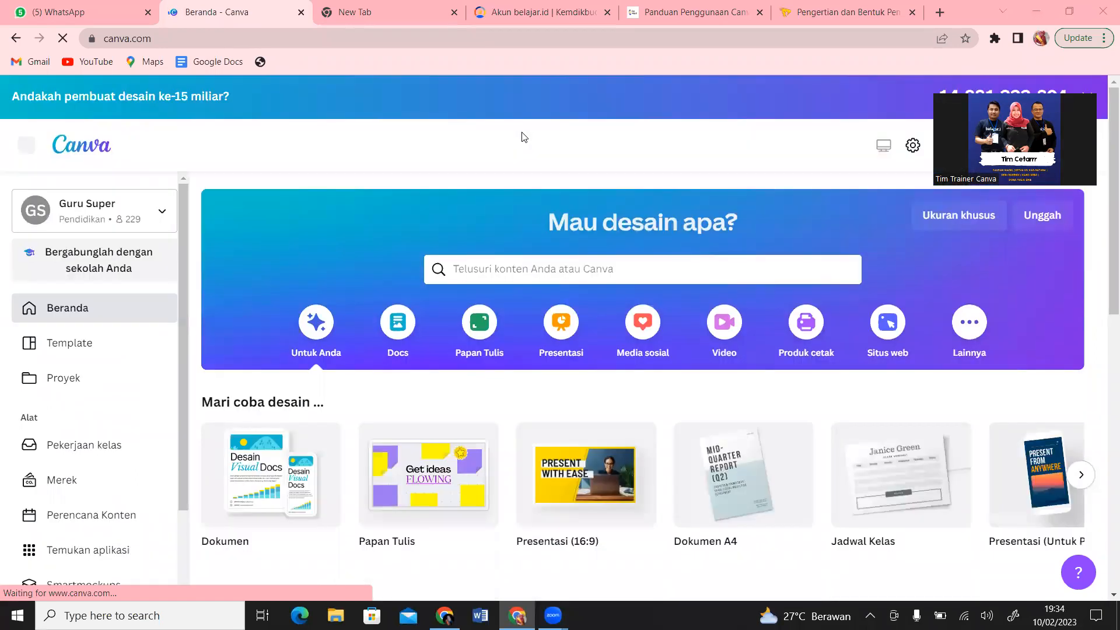
# Look through the recent designs on the home page for the mobile presentation about Newton's laws
pyautogui.moveTo(1102, 158); pyautogui.dragTo(1102, 470)
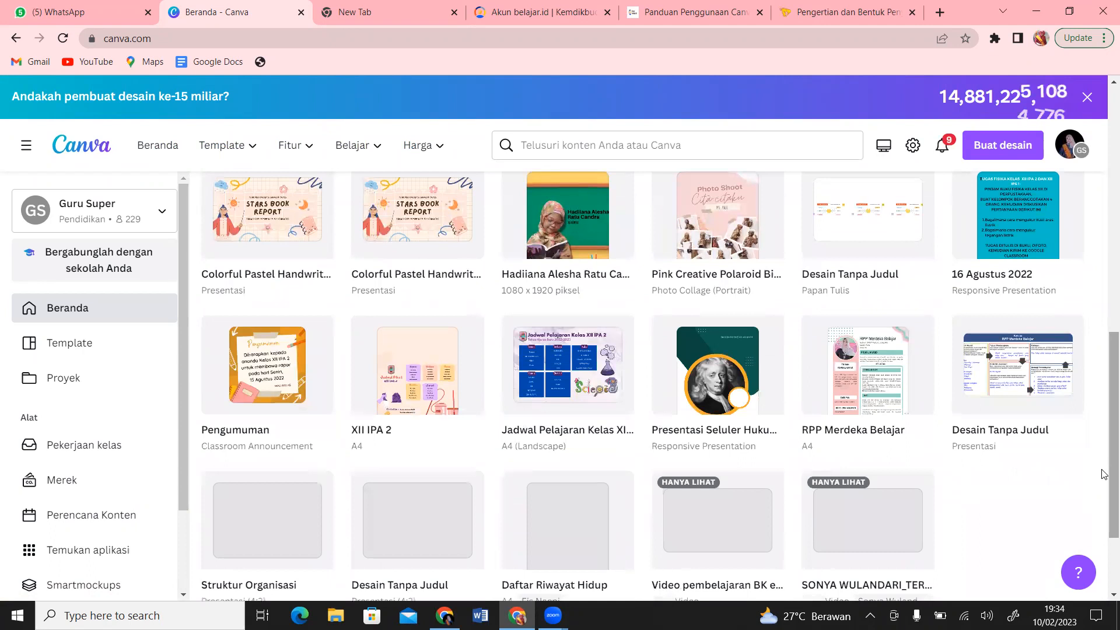
pyautogui.moveTo(1110, 378); pyautogui.dragTo(1101, 540)
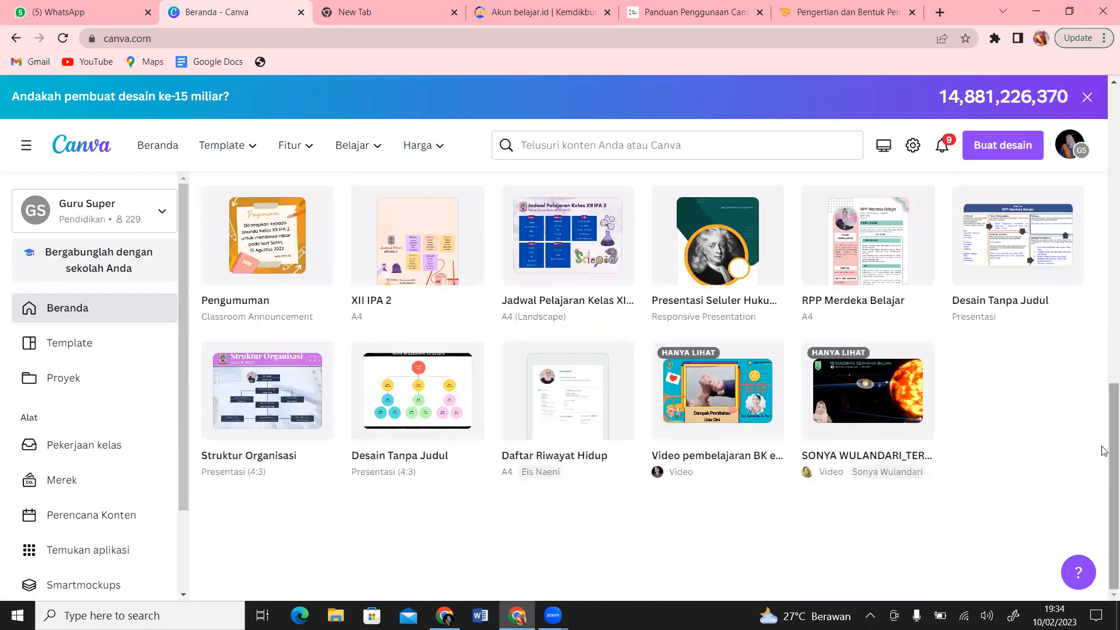
pyautogui.moveTo(1103, 451); pyautogui.dragTo(1104, 428)
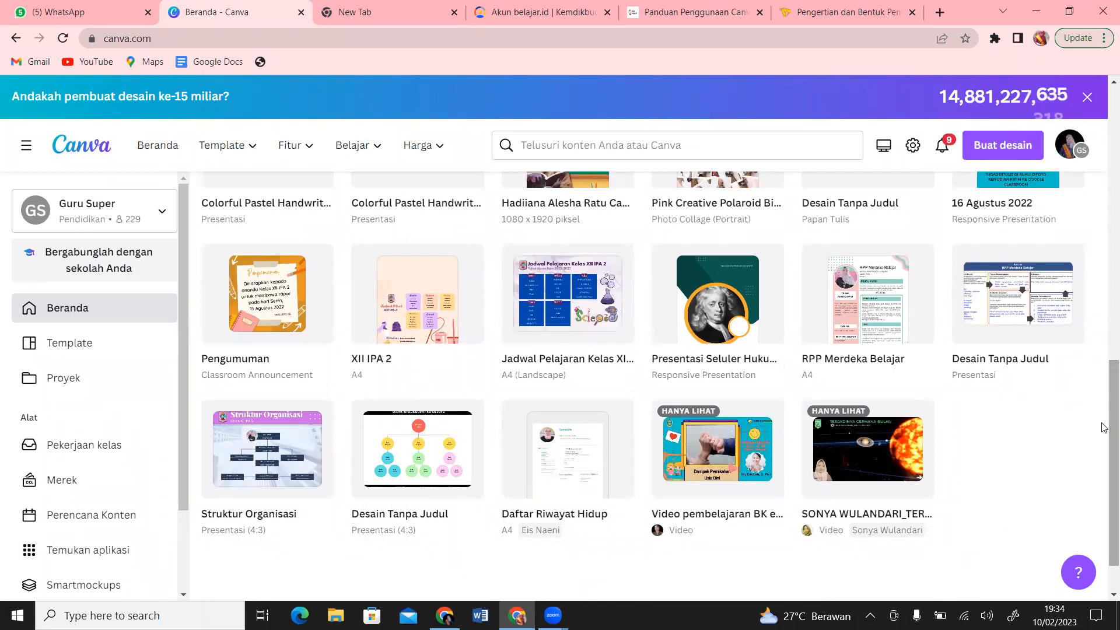
pyautogui.moveTo(712, 310)
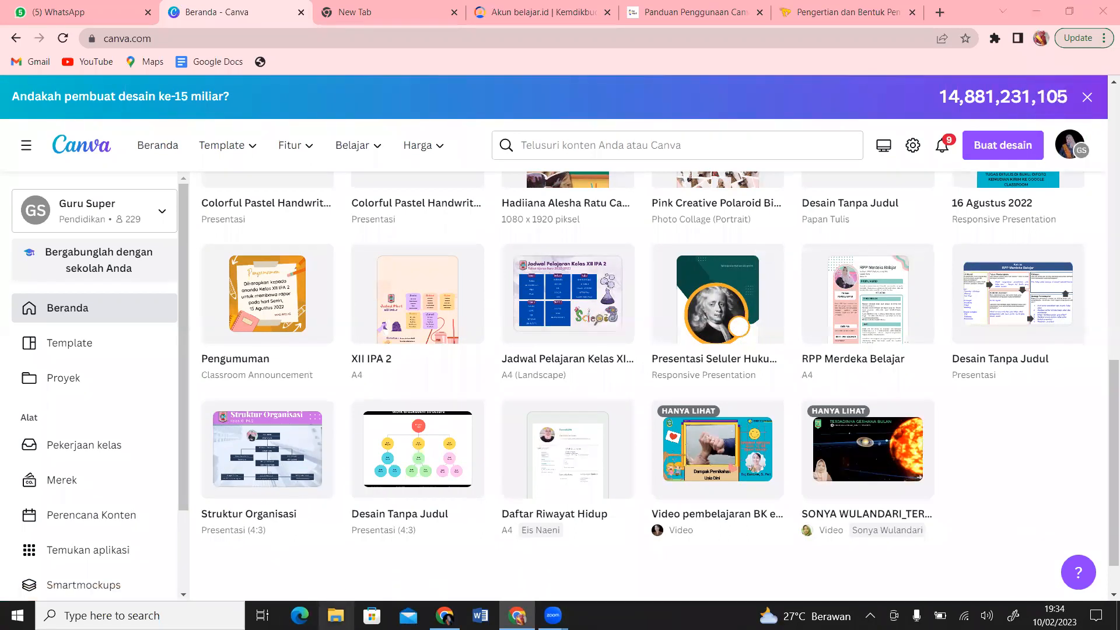
# Switch to File Explorer, search the Downloads folder for "presentasi seluler" and open the Presentasi Seluler Hukum Newton PDF
pyautogui.press('super+e')
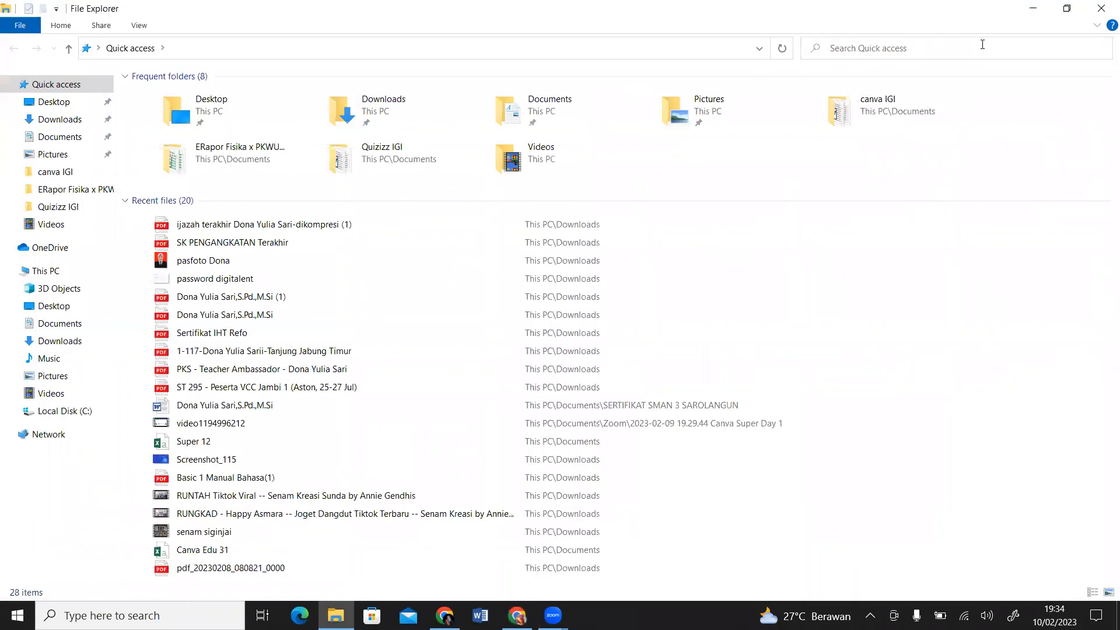
pyautogui.click(62, 119)
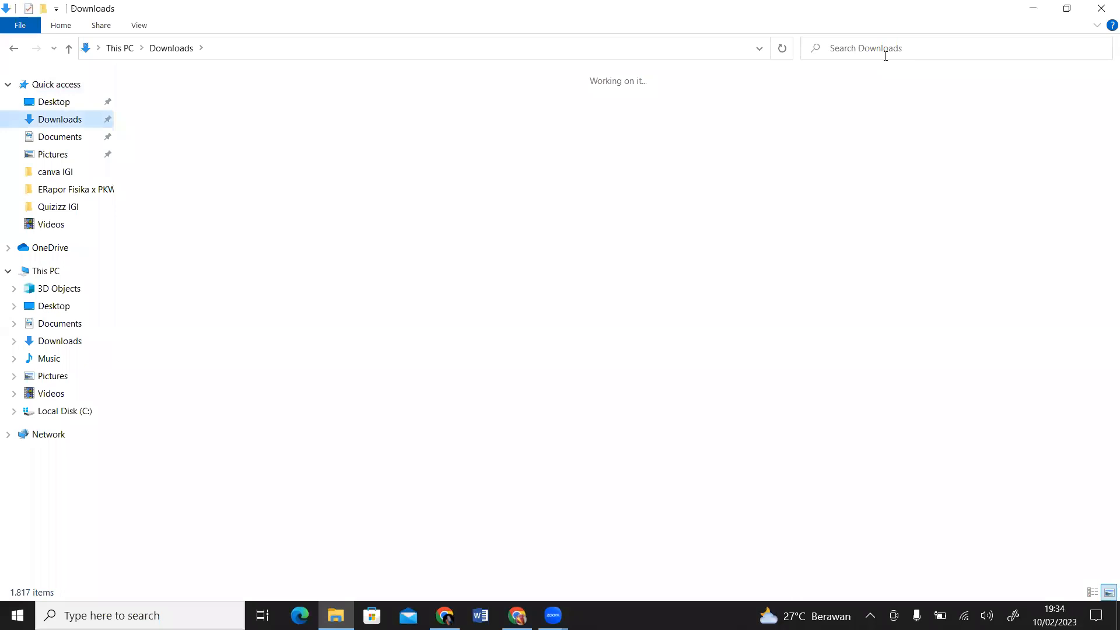
pyautogui.click(885, 53)
pyautogui.write('prese')
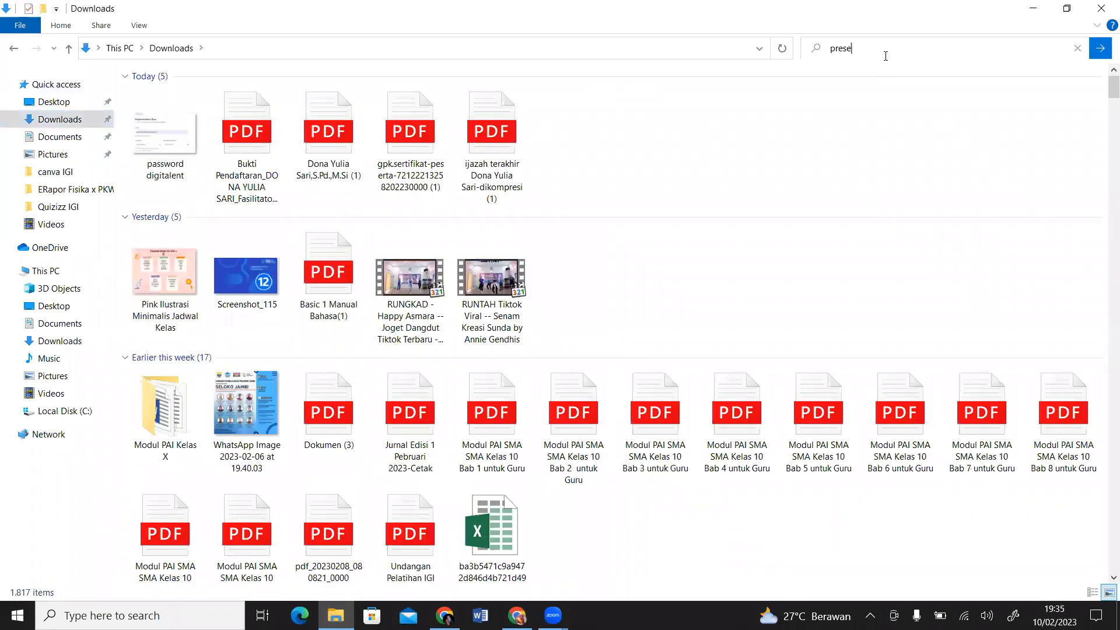
pyautogui.write('ntasi ')
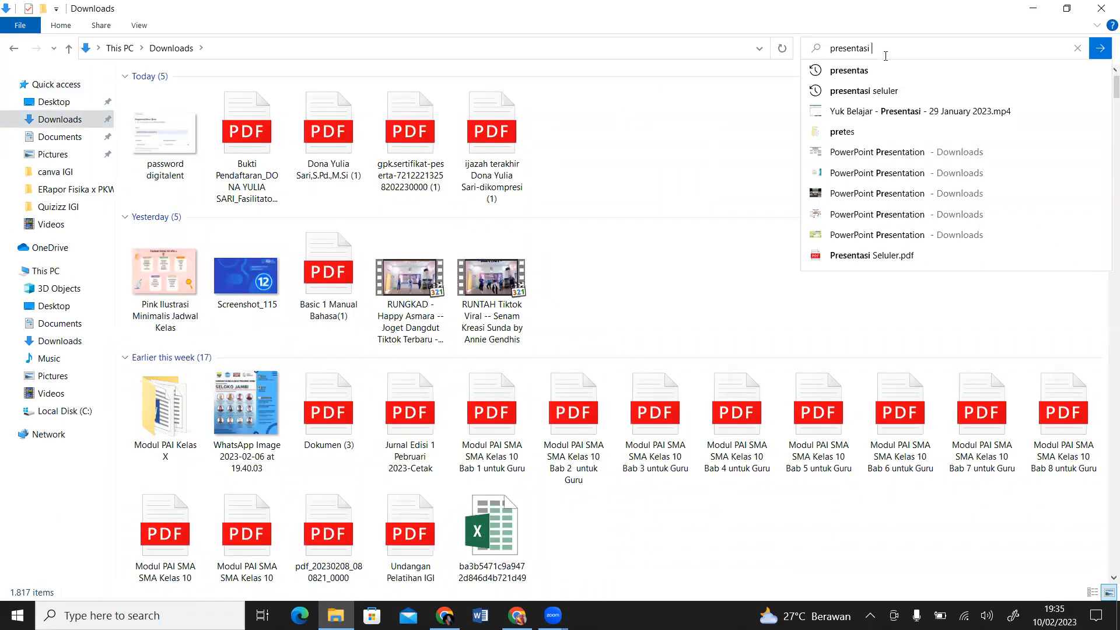
pyautogui.write('seluler')
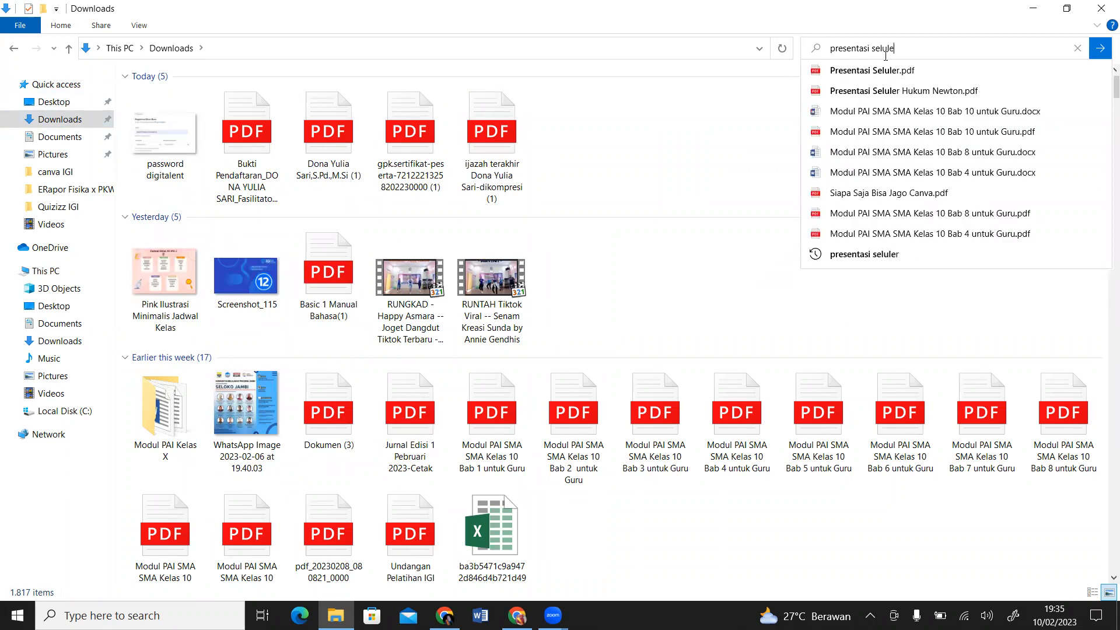
pyautogui.press('Return')
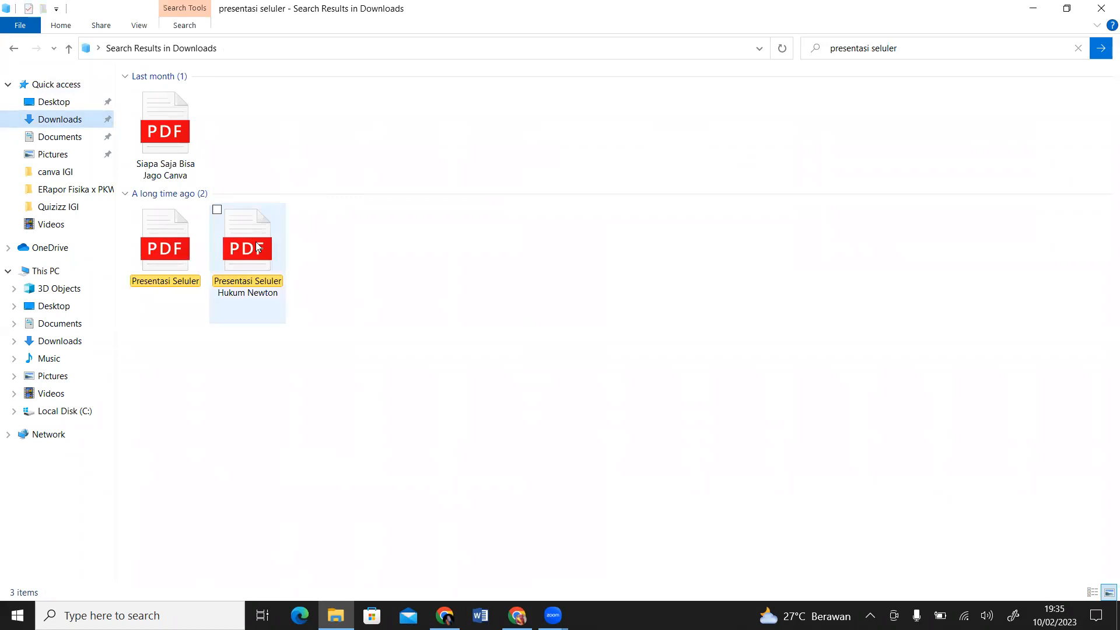
pyautogui.click(258, 247)
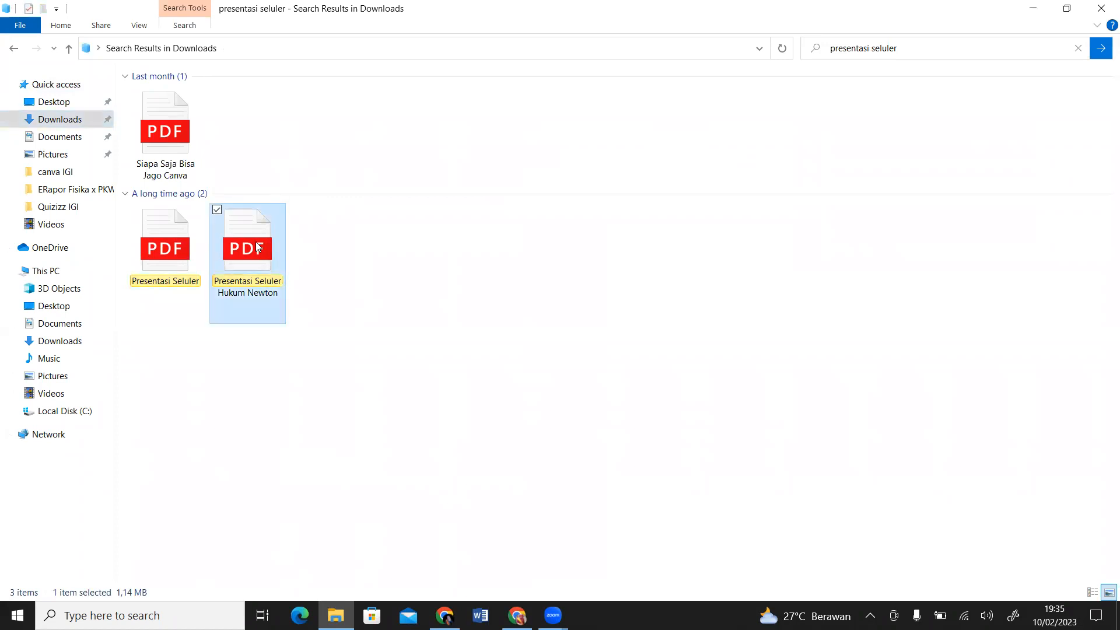
pyautogui.doubleClick(259, 247)
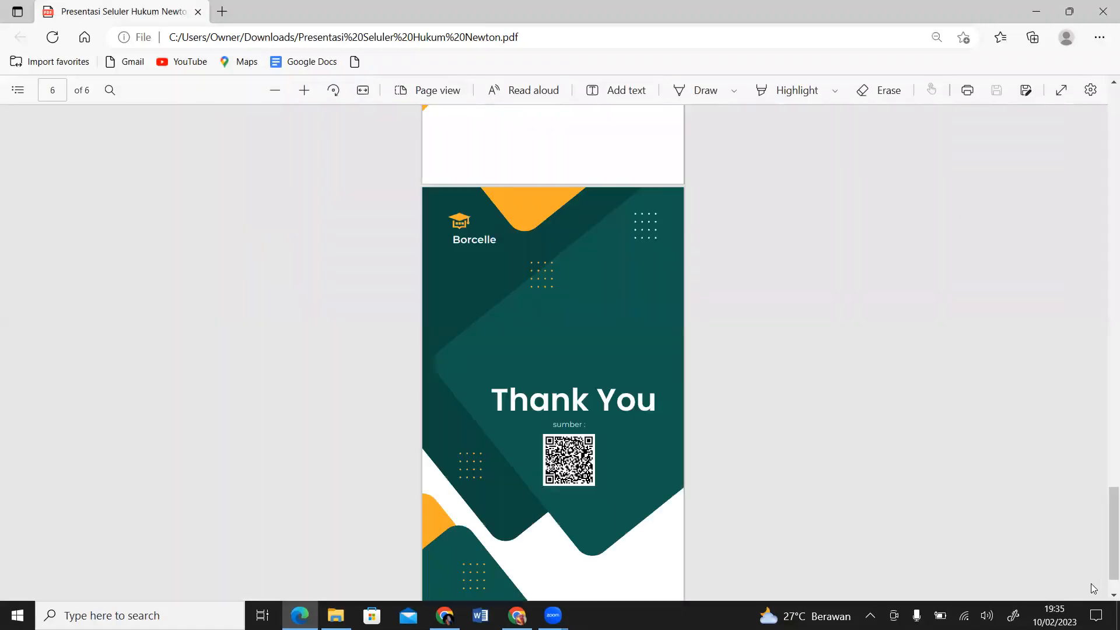
# Examine the pages of the Hukum Newton presentation from the cover to the closing page, and return to the cover
pyautogui.moveTo(1107, 493); pyautogui.dragTo(1104, 69)
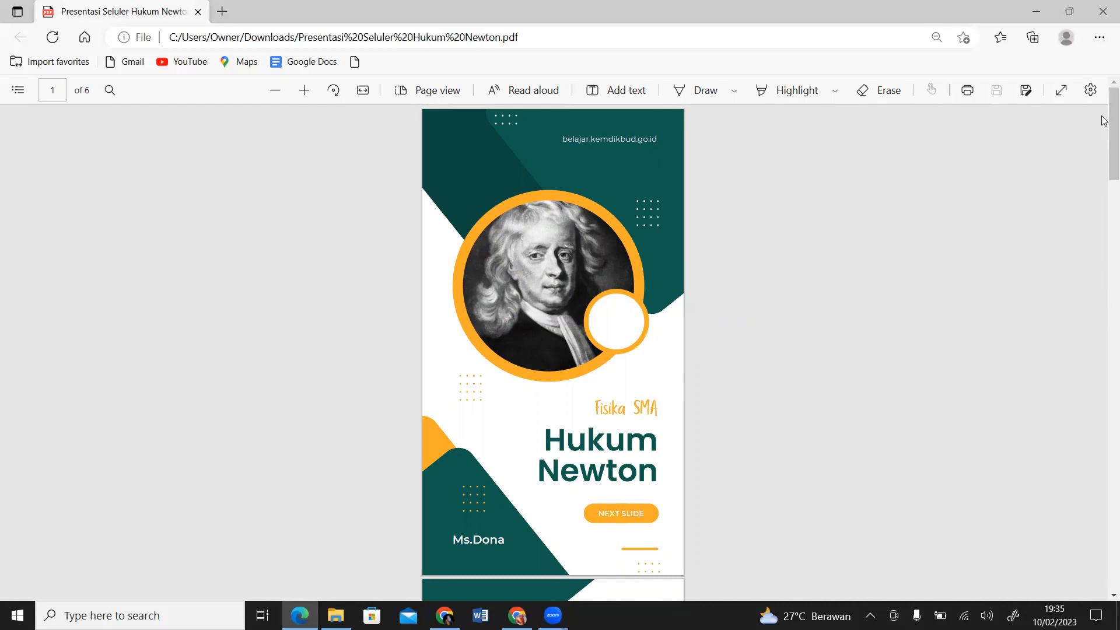
pyautogui.moveTo(1104, 121)
pyautogui.mouseDown()
pyautogui.moveTo(1104, 156)
pyautogui.moveTo(1104, 106)
pyautogui.mouseUp()
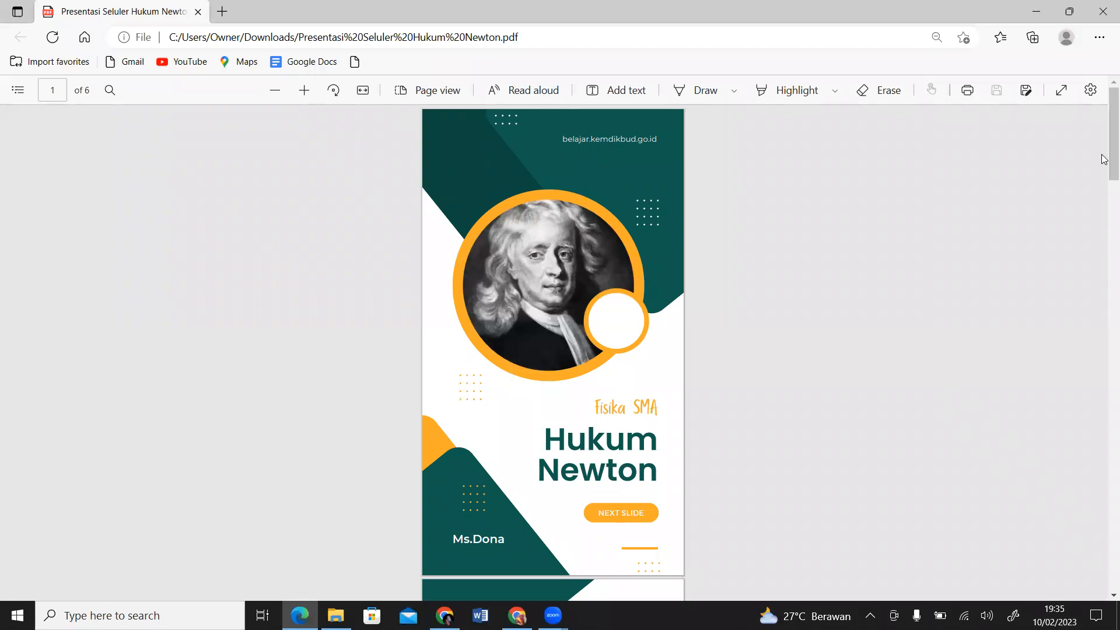
pyautogui.moveTo(1107, 166); pyautogui.dragTo(1104, 207)
pyautogui.scroll(-5, 1104, 210)
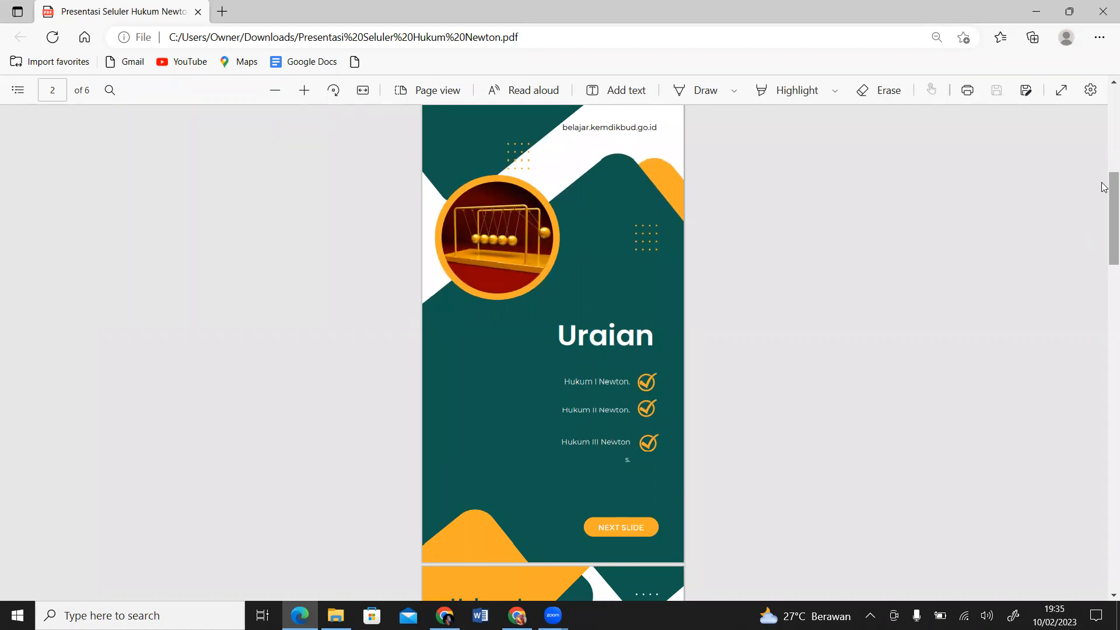
pyautogui.moveTo(1104, 213); pyautogui.dragTo(1104, 563)
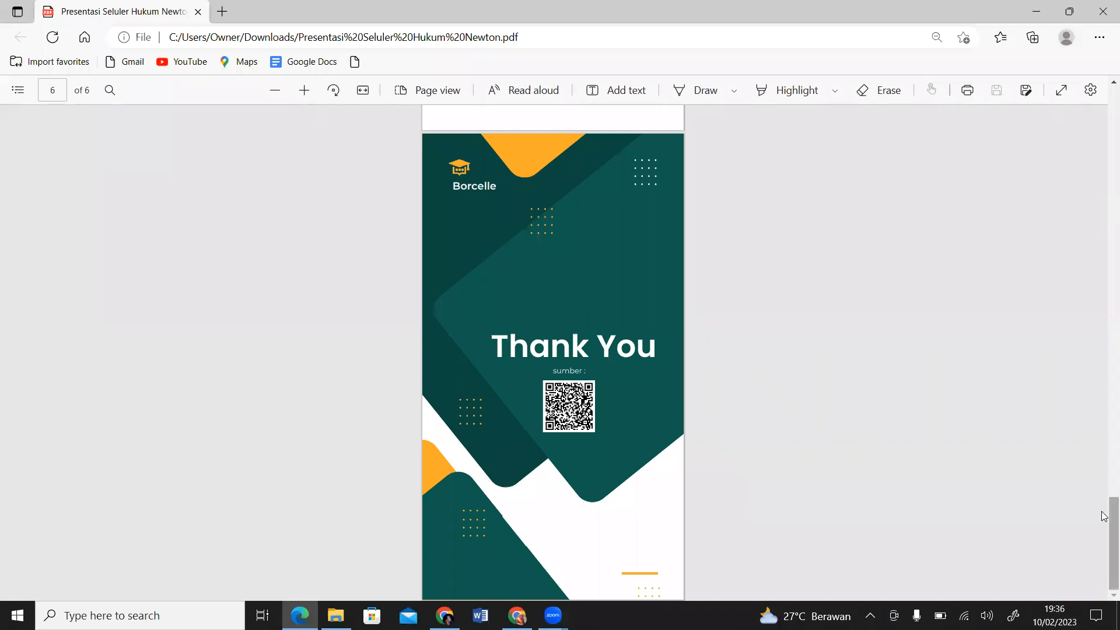
pyautogui.moveTo(1088, 172); pyautogui.dragTo(1102, 105)
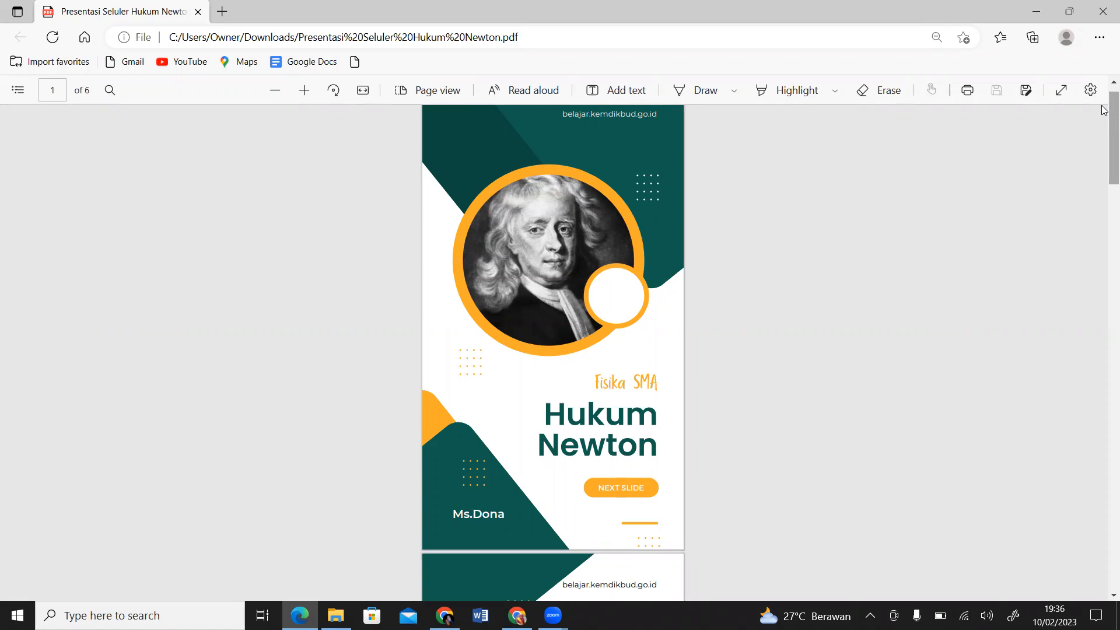
pyautogui.moveTo(1109, 106); pyautogui.dragTo(1102, 45)
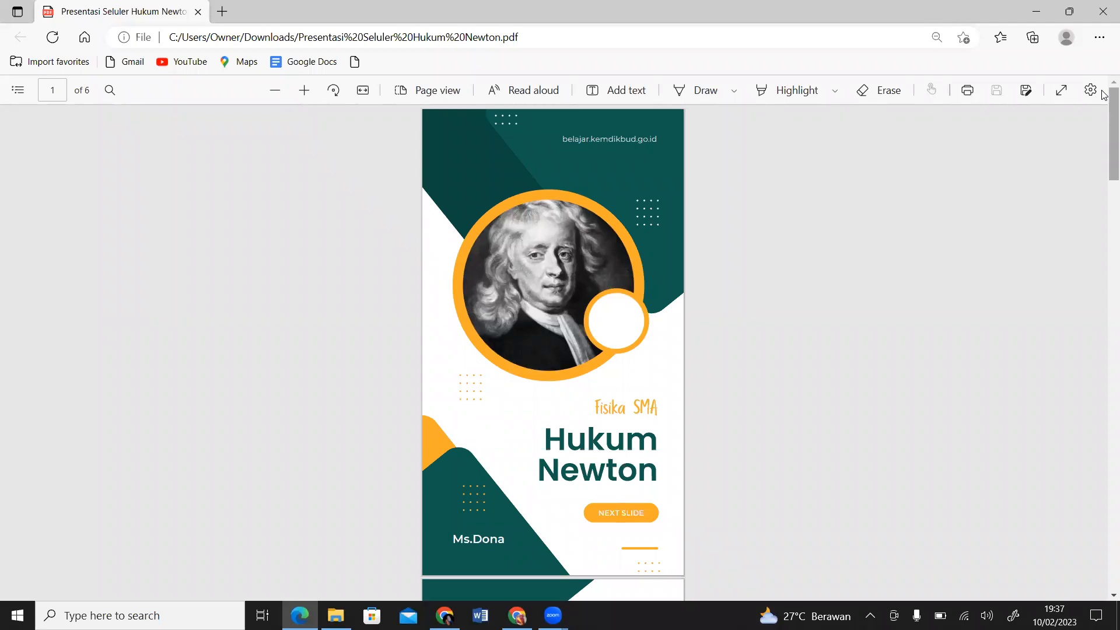
pyautogui.scroll(-3, 1104, 146)
pyautogui.scroll(3, 1105, 131)
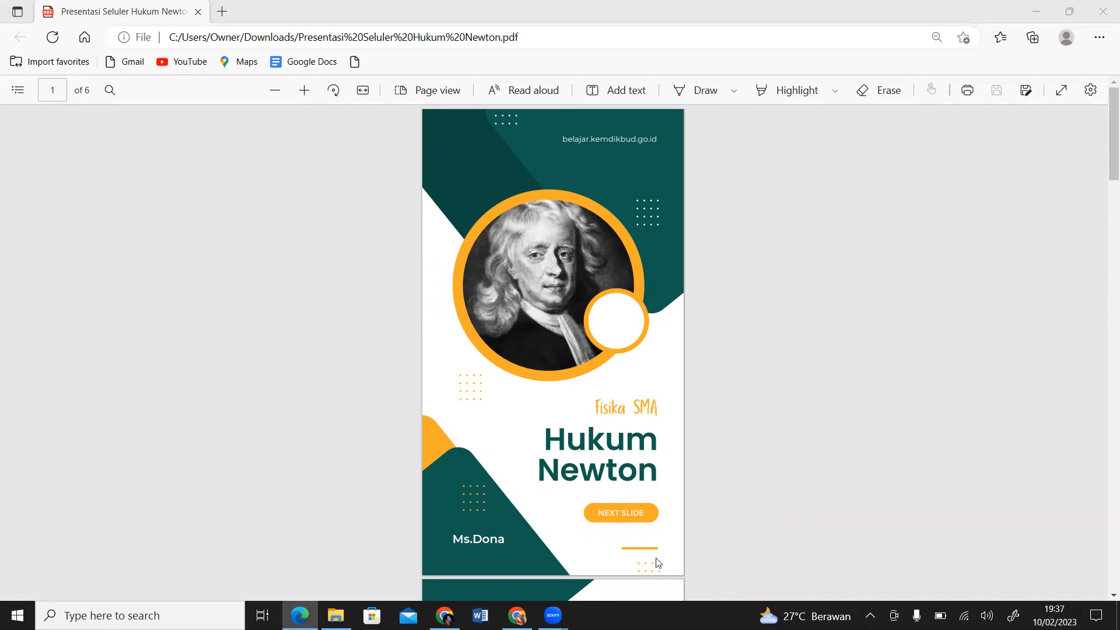
# Switch back to Canva and reload its home page from the top
pyautogui.click(517, 616)
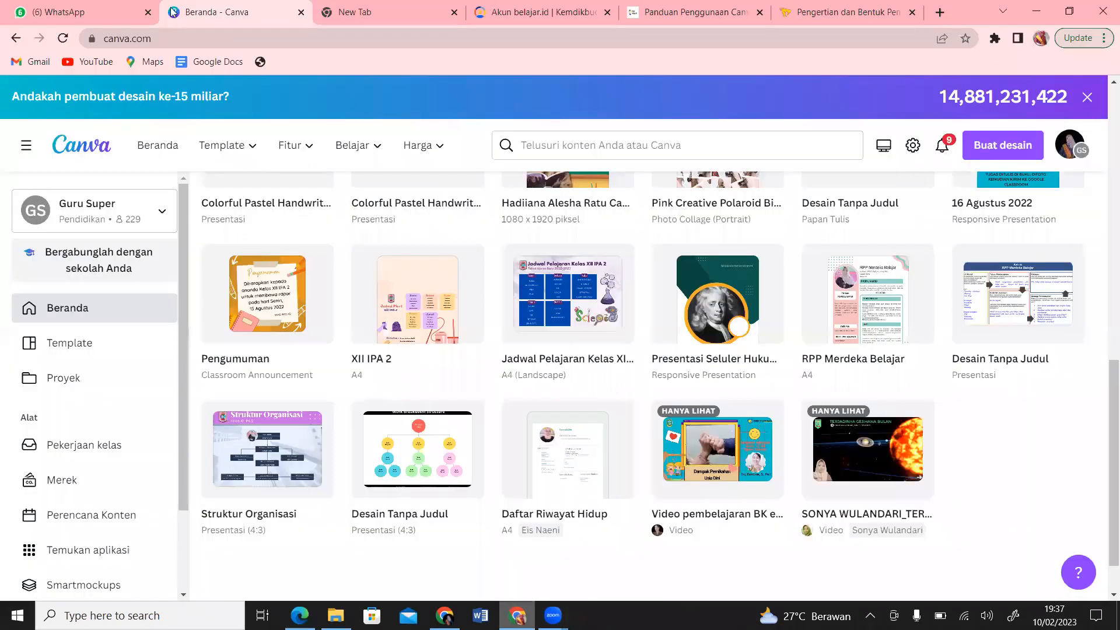
pyautogui.click(168, 153)
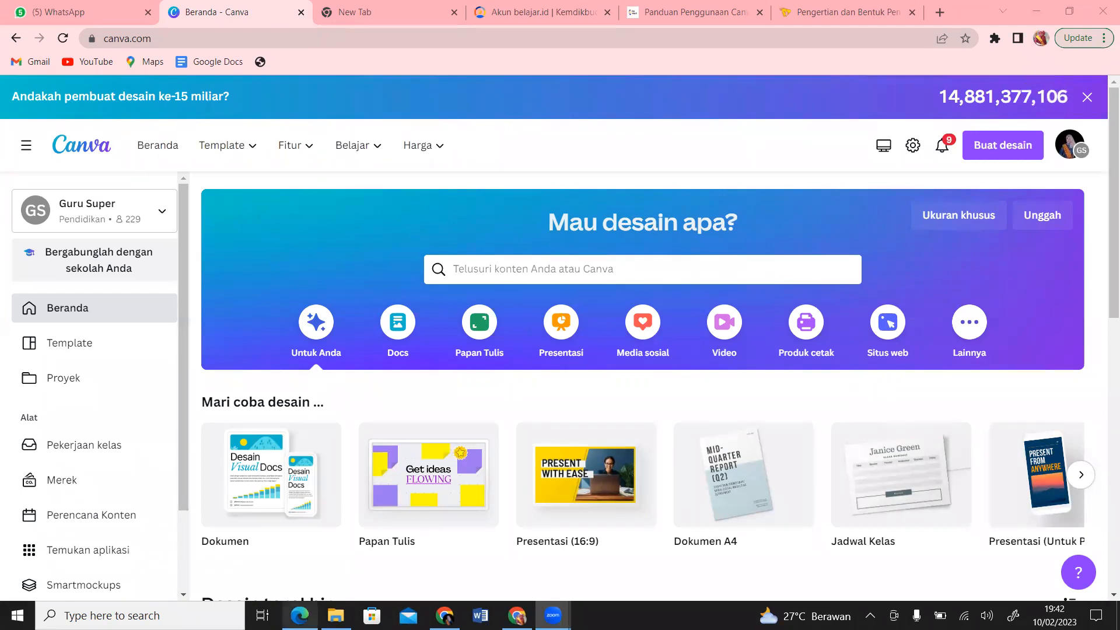
# Switch to the Hukum Newton PDF in Edge and skim its pages again, ending on the cover
pyautogui.click(299, 615)
pyautogui.moveTo(1104, 143); pyautogui.dragTo(1104, 464)
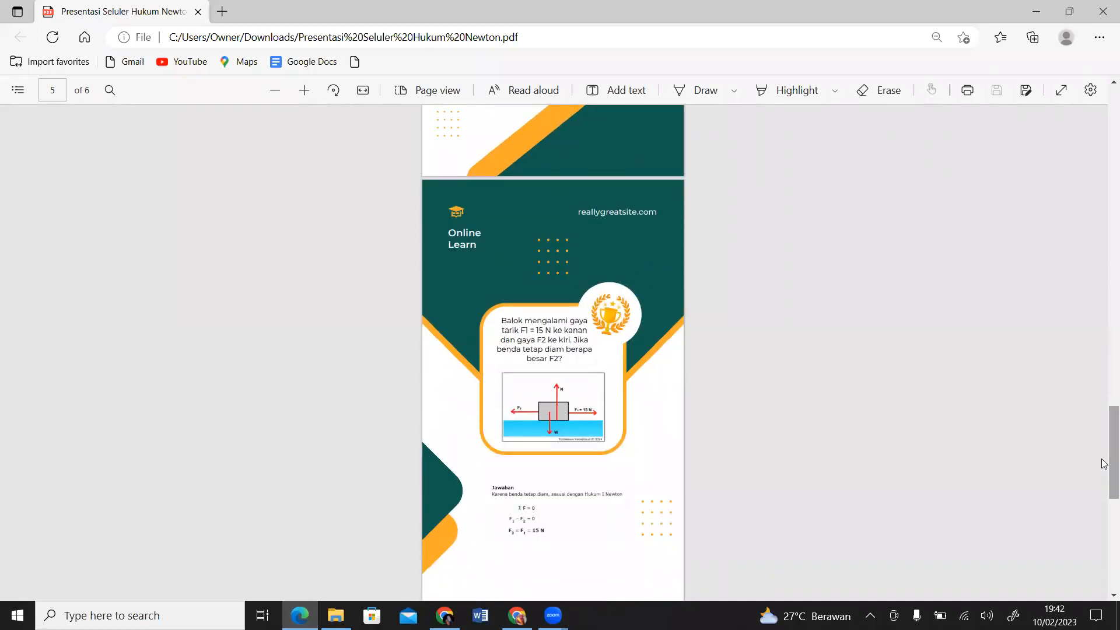
pyautogui.moveTo(1104, 464); pyautogui.dragTo(1104, 118)
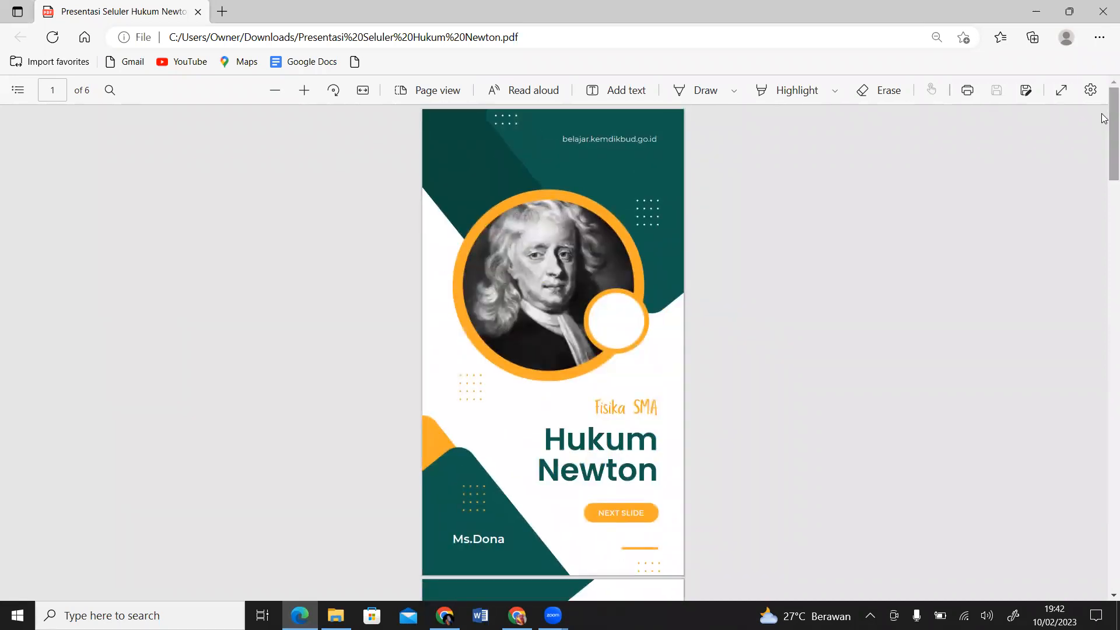
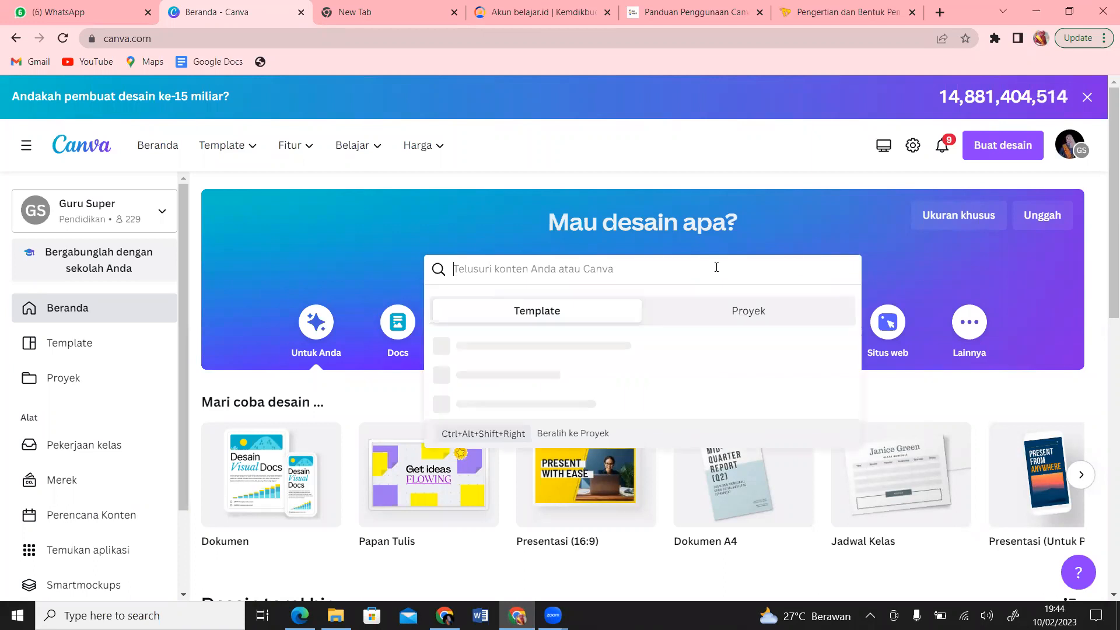
# Search Canva's templates for "presentasi seluler"
pyautogui.write('sen')
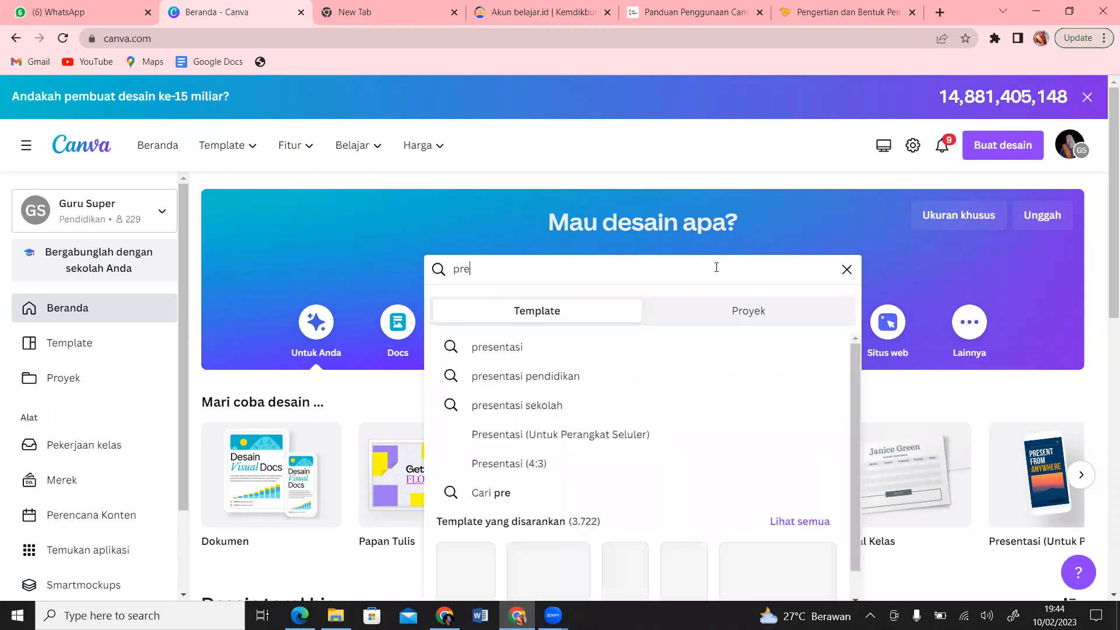
pyautogui.write('tasi s')
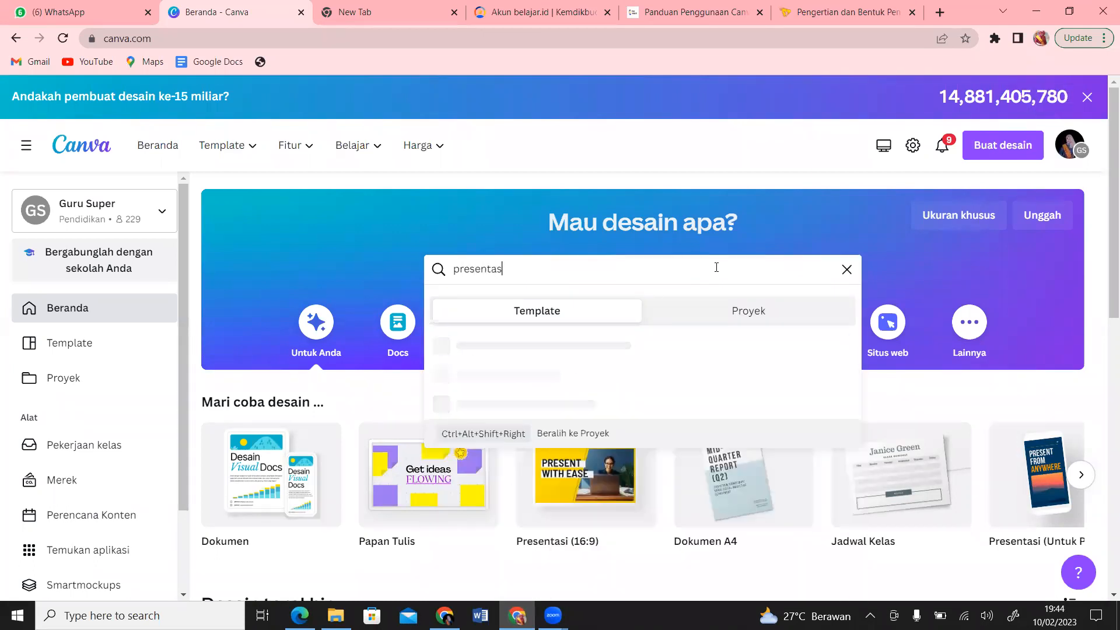
pyautogui.write('eluler')
pyautogui.press('Return')
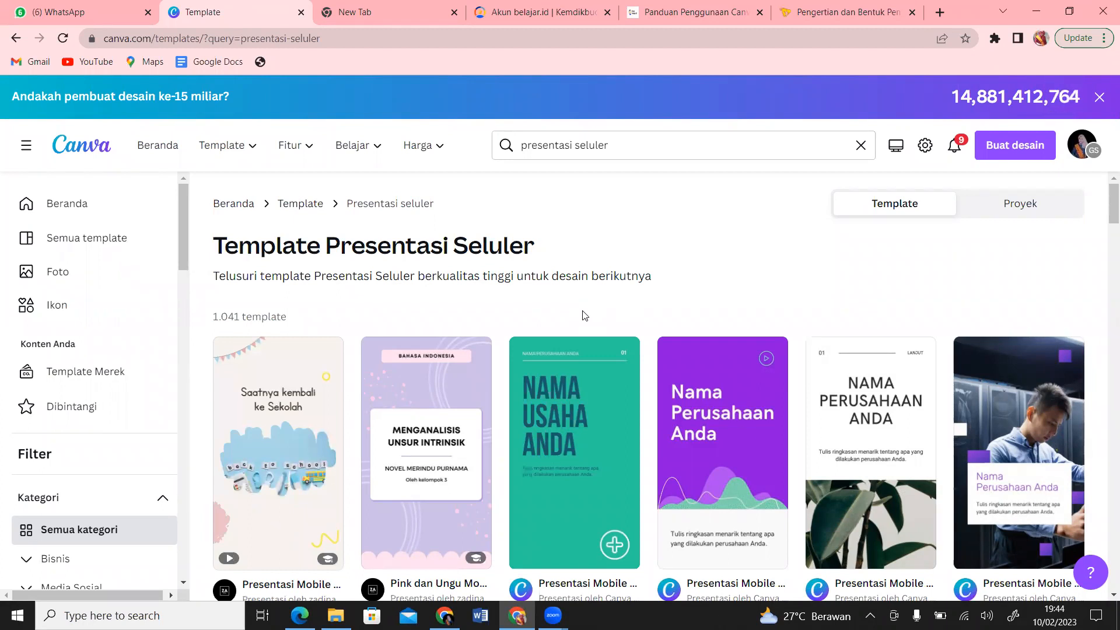
# Glance at the data storage article, and compare the project results for "presentasi seluler" with the template results
pyautogui.click(871, 12)
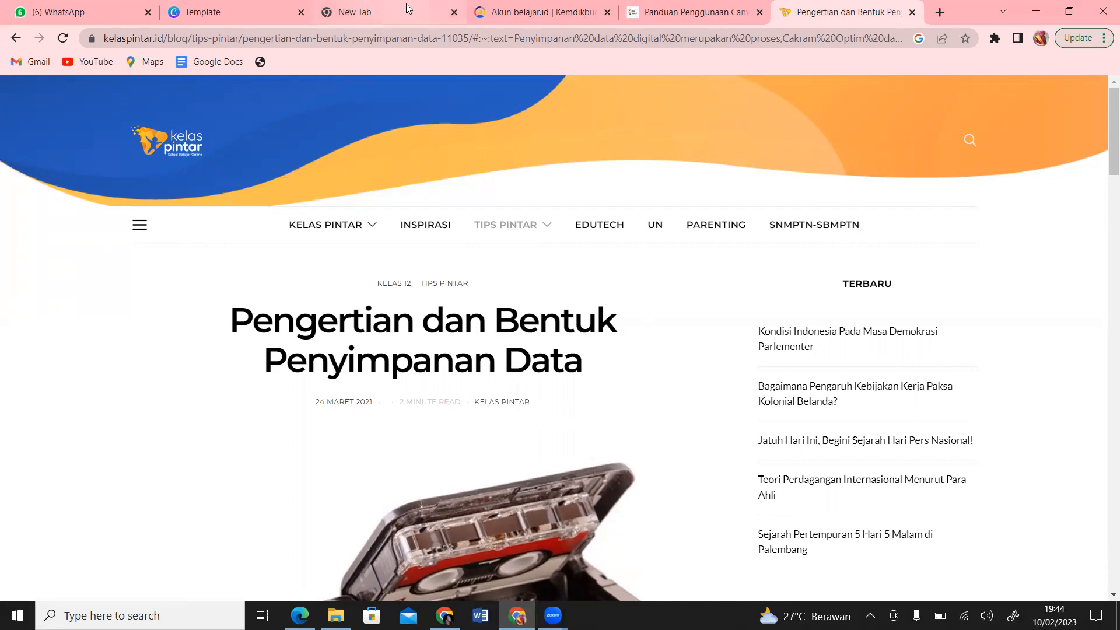
pyautogui.click(234, 14)
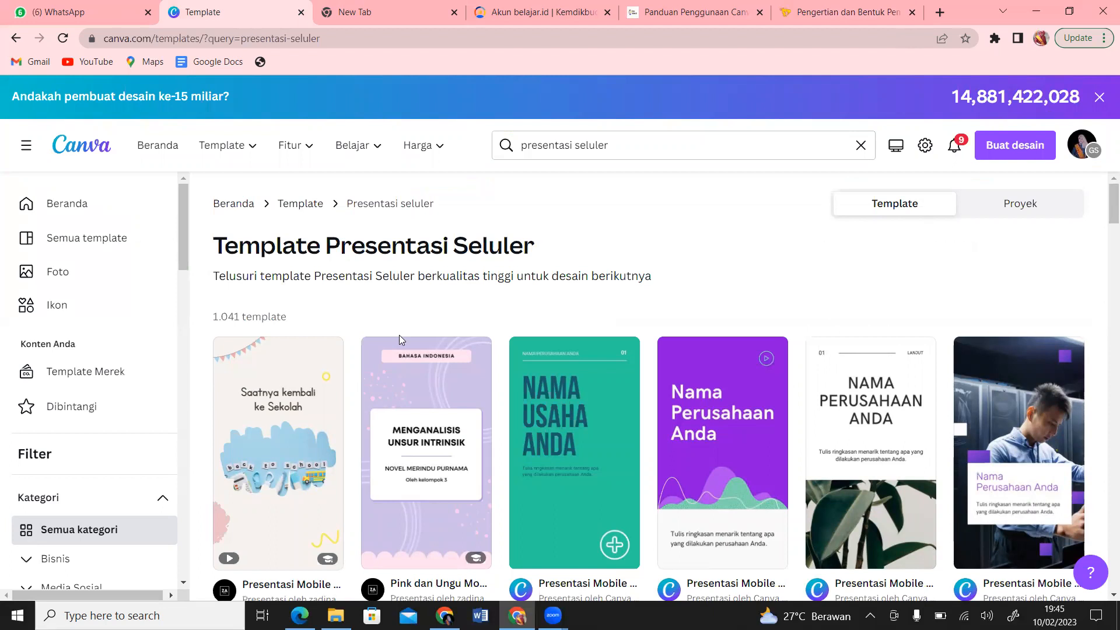
pyautogui.click(1034, 201)
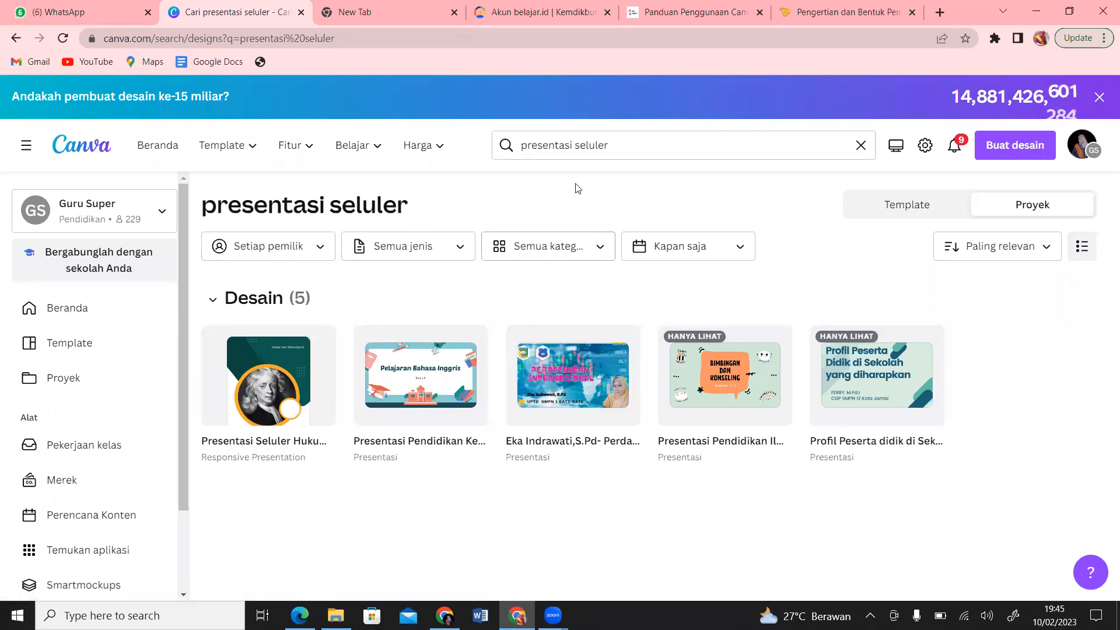
pyautogui.click(913, 205)
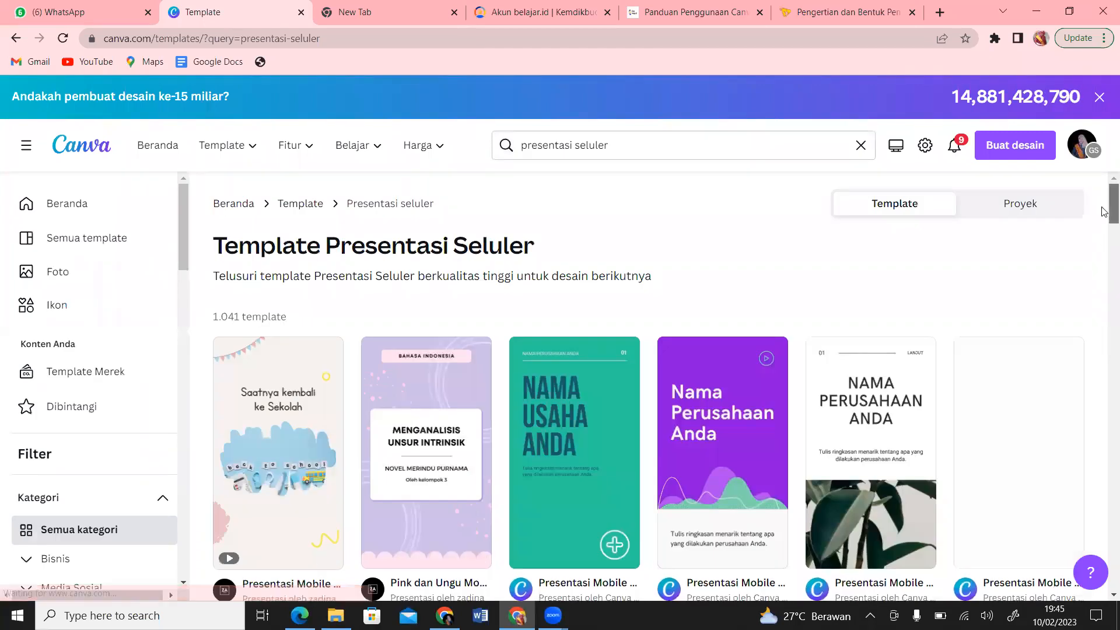
# Browse the "presentasi seluler" templates and start a design from "Presentasi Mobile First Keuangan Ungu dan Oranye"
pyautogui.scroll(-7, 1104, 204)
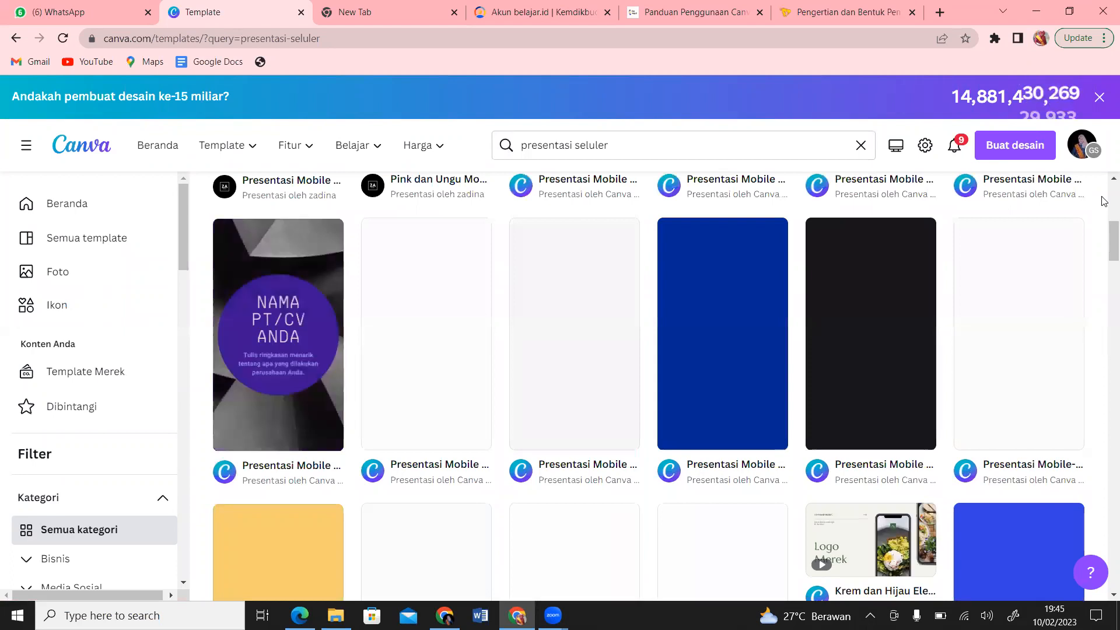
pyautogui.scroll(7, 1104, 216)
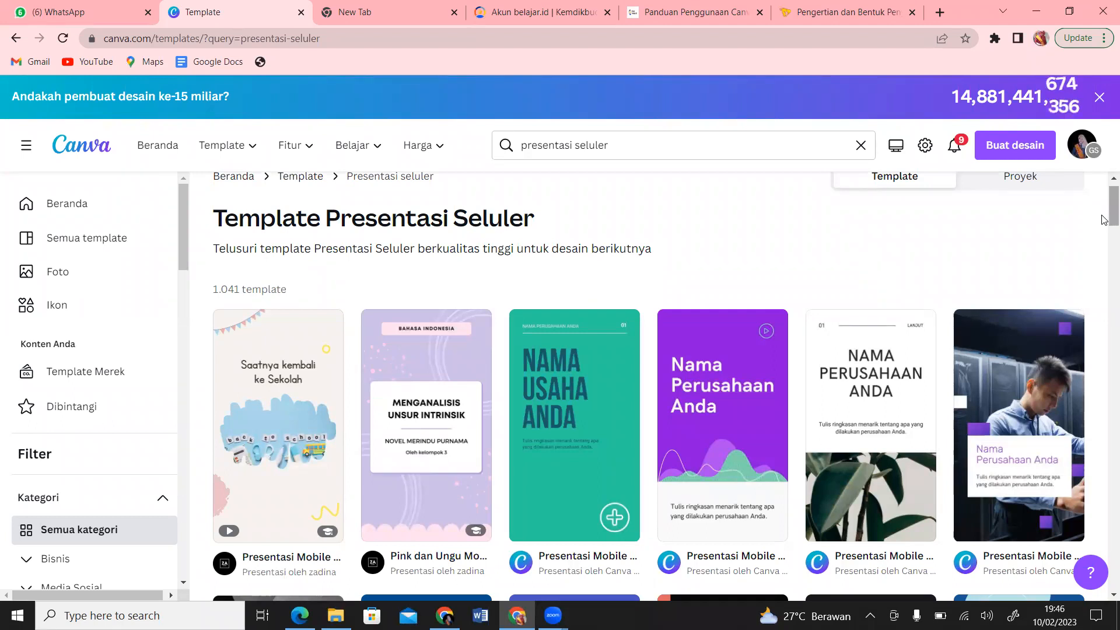
pyautogui.moveTo(1104, 219); pyautogui.dragTo(1104, 565)
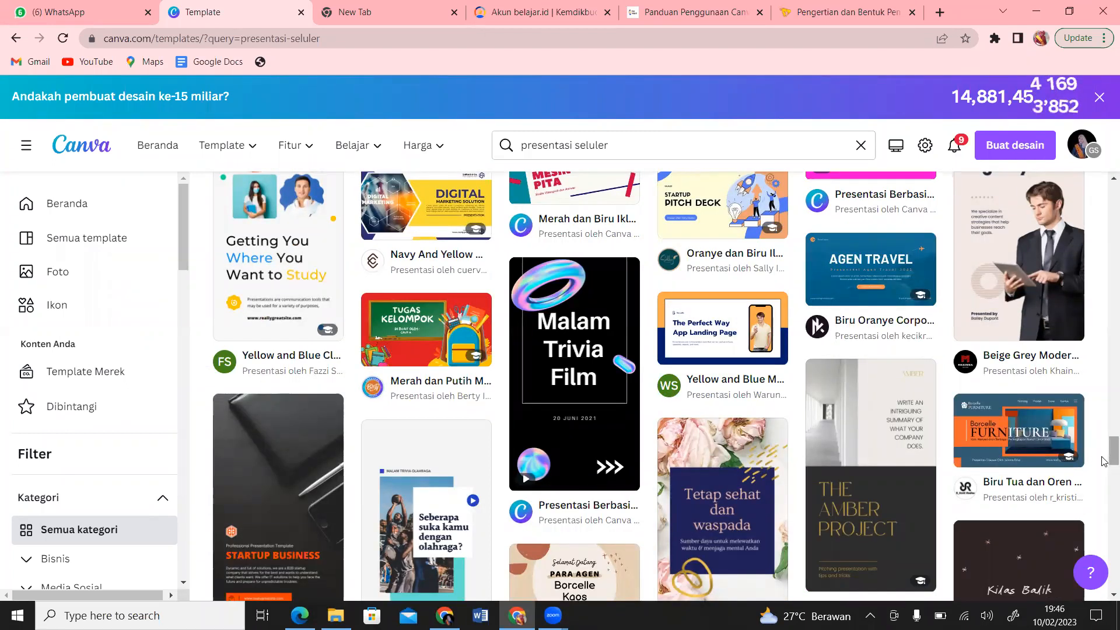
pyautogui.moveTo(1104, 449); pyautogui.dragTo(1104, 511)
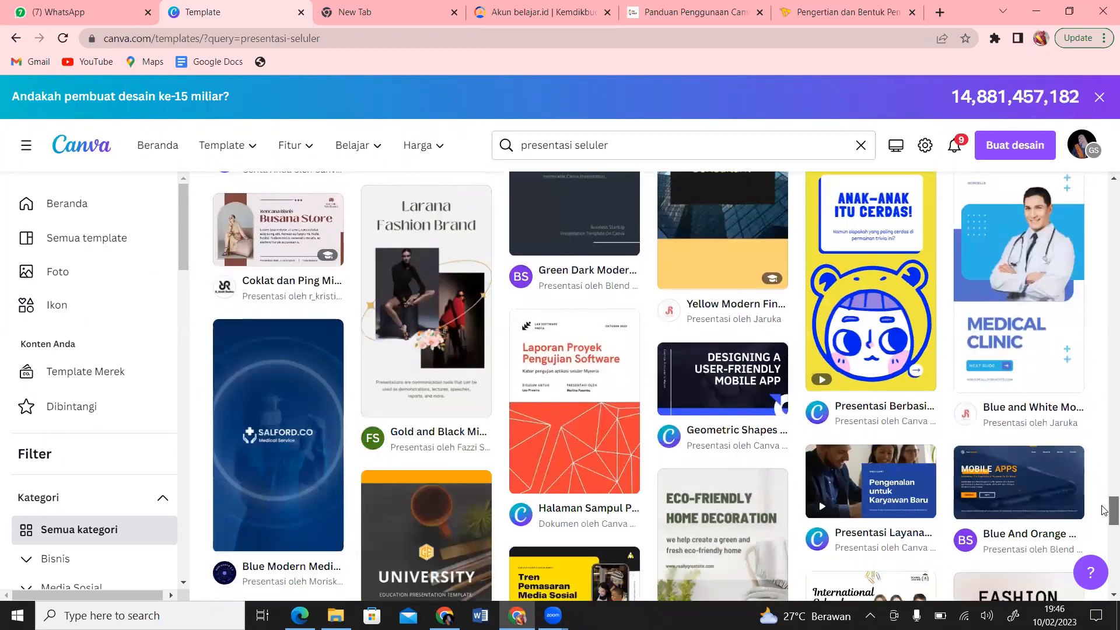
pyautogui.moveTo(1104, 448); pyautogui.dragTo(1104, 293)
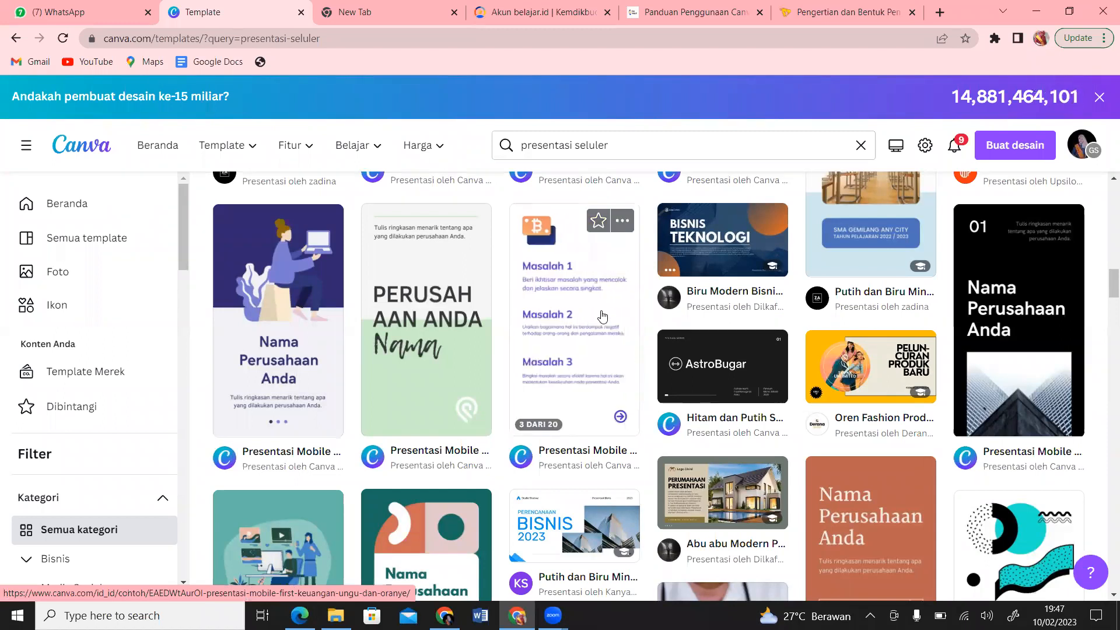
pyautogui.click(580, 333)
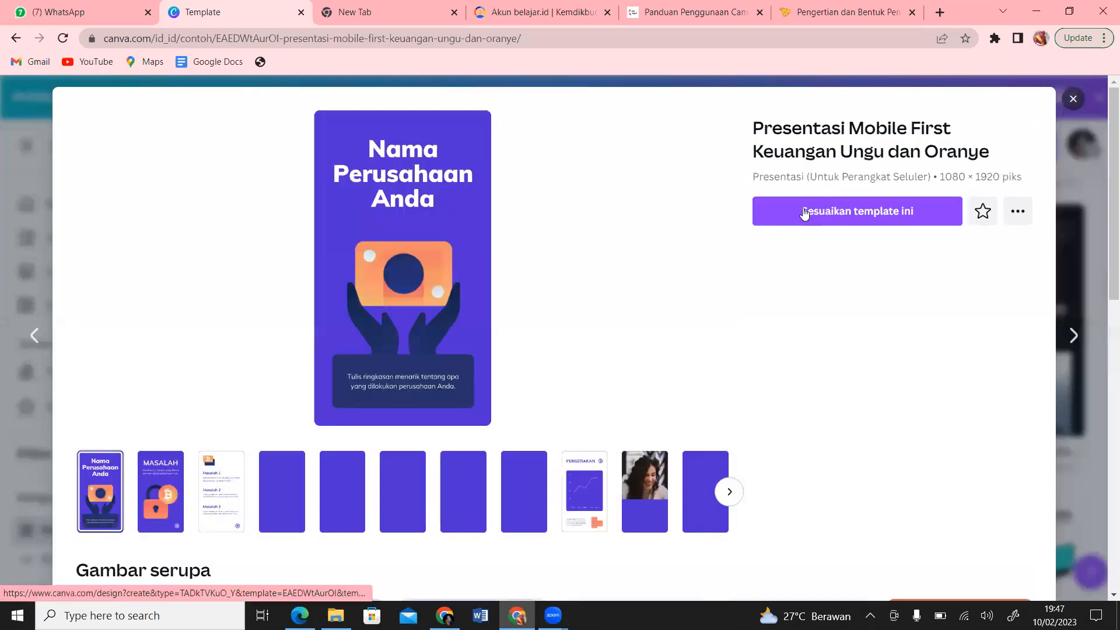
pyautogui.click(804, 213)
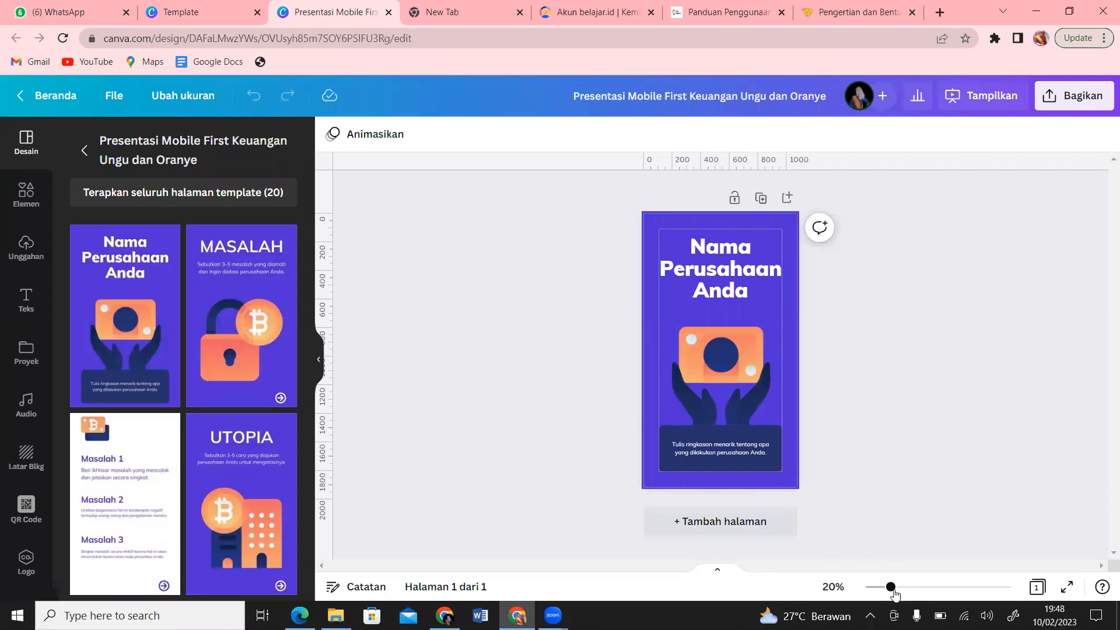
# Look over the cover page and file options, and nudge the "Nama Perusahaan Anda" title slightly upward
pyautogui.moveTo(894, 592); pyautogui.dragTo(912, 593)
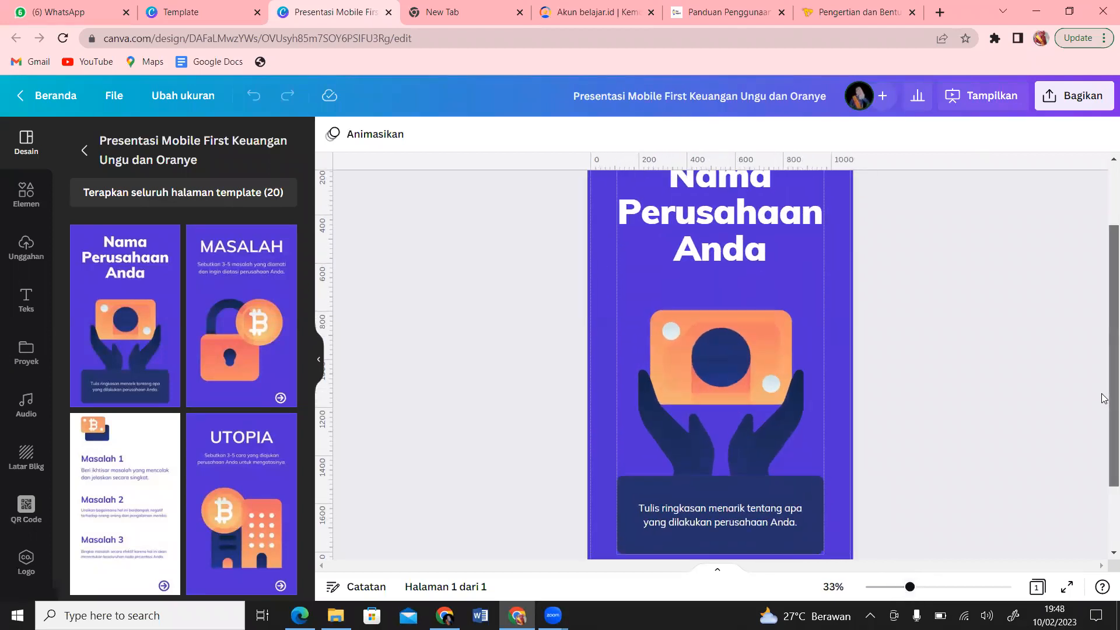
pyautogui.moveTo(1105, 398); pyautogui.dragTo(1104, 298)
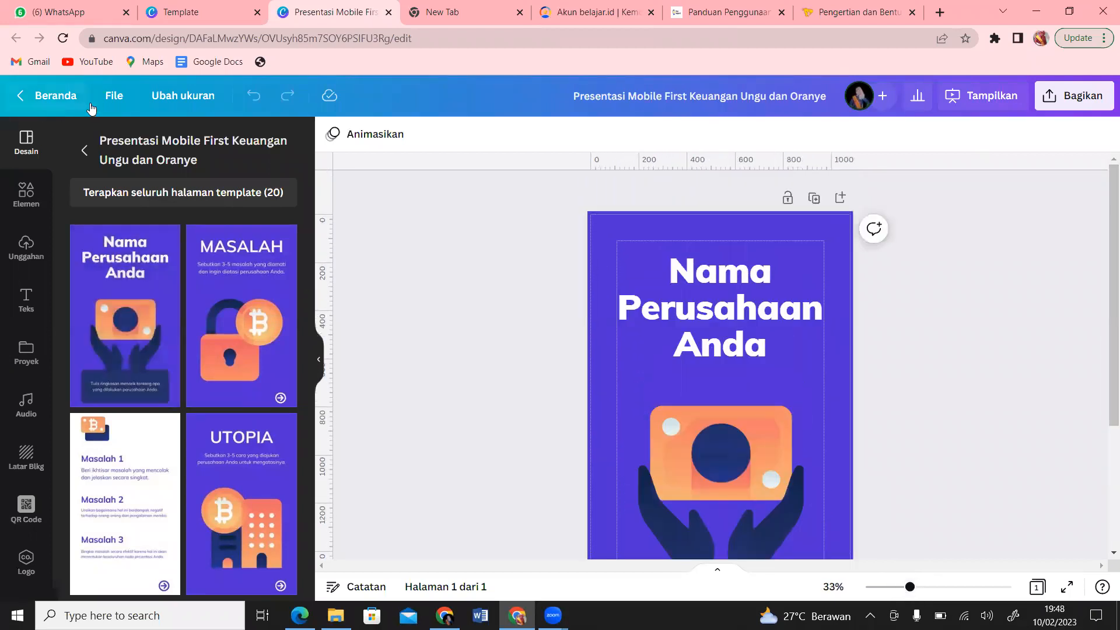
pyautogui.click(111, 99)
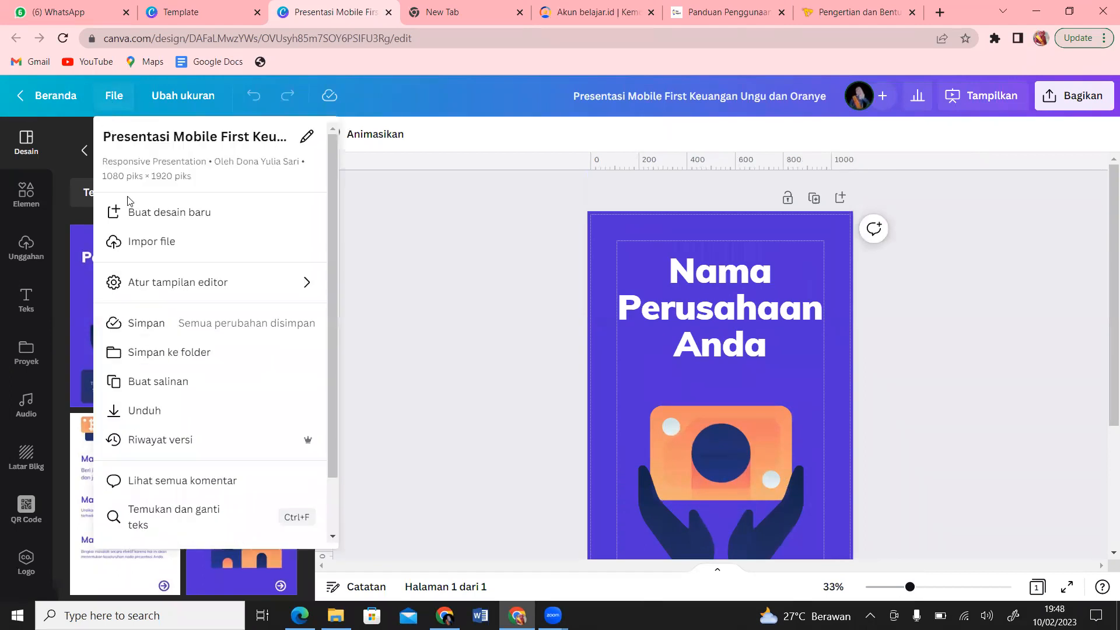
pyautogui.moveTo(239, 289)
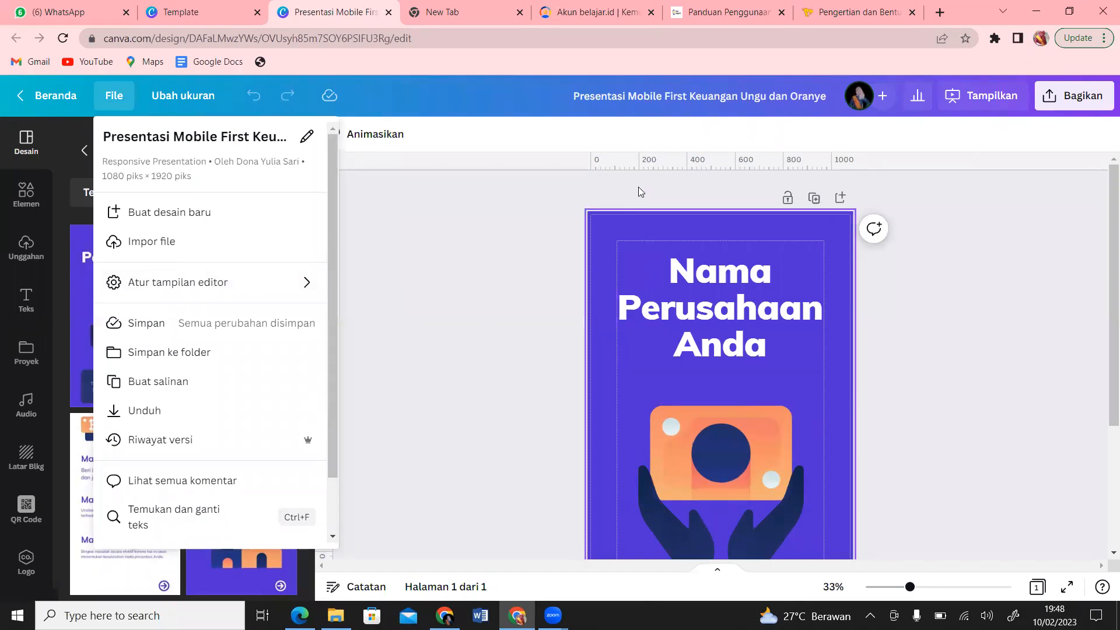
pyautogui.click(680, 270)
pyautogui.moveTo(679, 272); pyautogui.dragTo(679, 265)
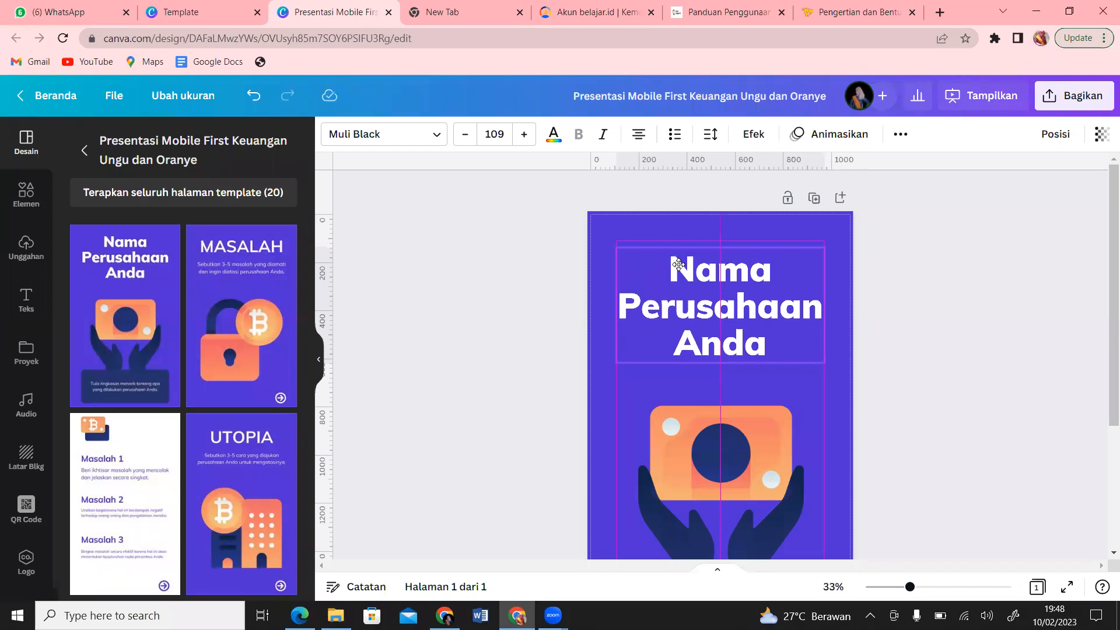
pyautogui.moveTo(678, 264); pyautogui.dragTo(679, 266)
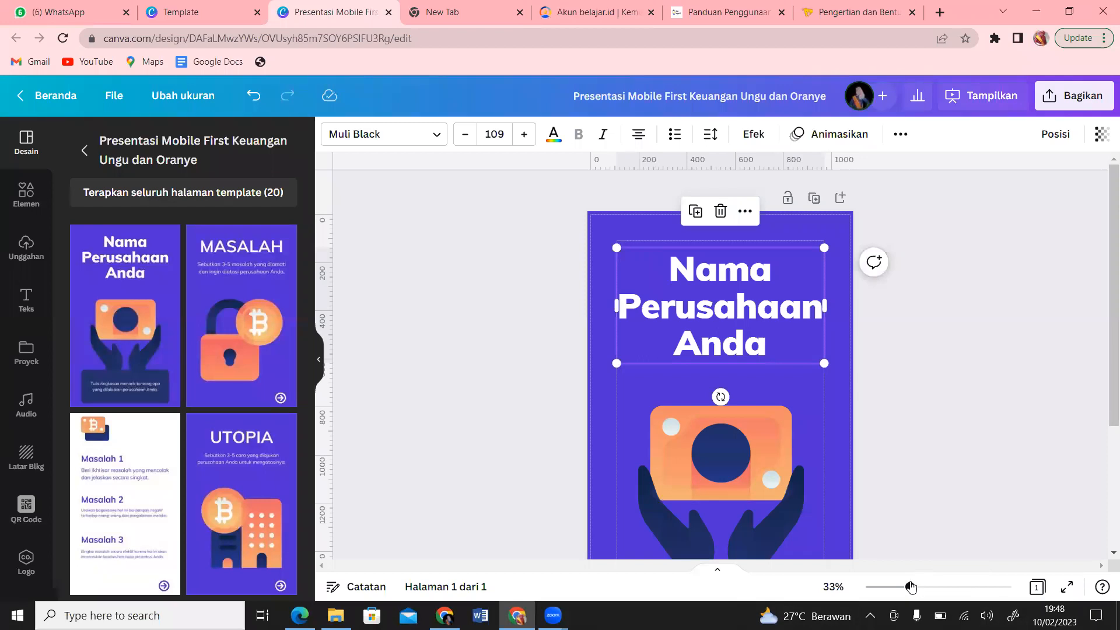
# Place a vertical guide at 60 on the cover page and remove it again
pyautogui.moveTo(910, 585); pyautogui.dragTo(950, 593)
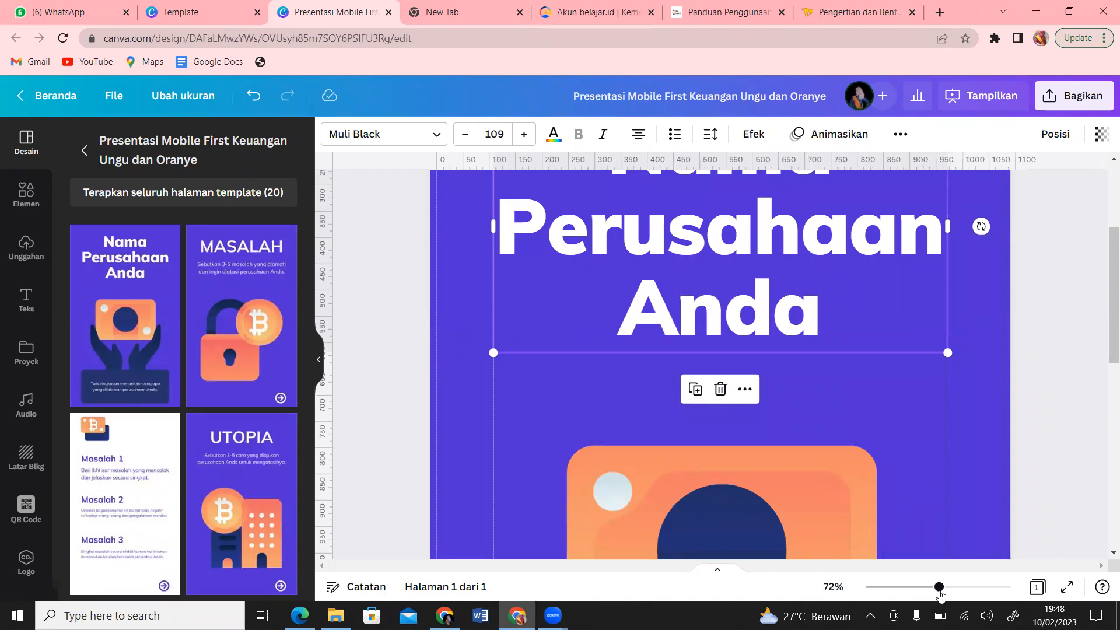
pyautogui.moveTo(939, 589); pyautogui.dragTo(930, 589)
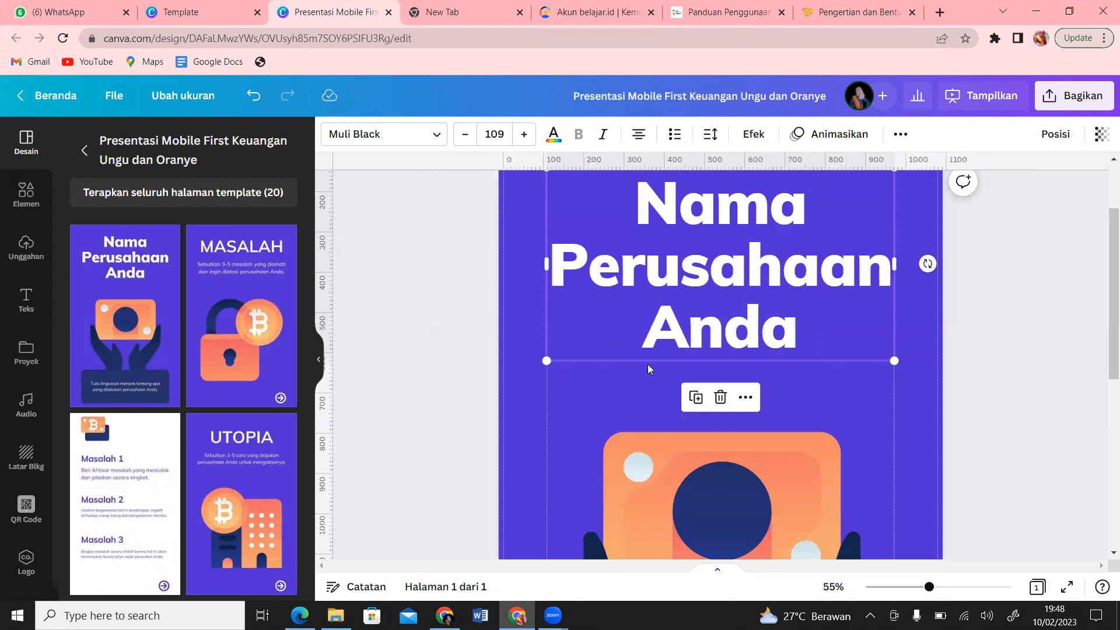
pyautogui.moveTo(325, 230); pyautogui.dragTo(527, 232)
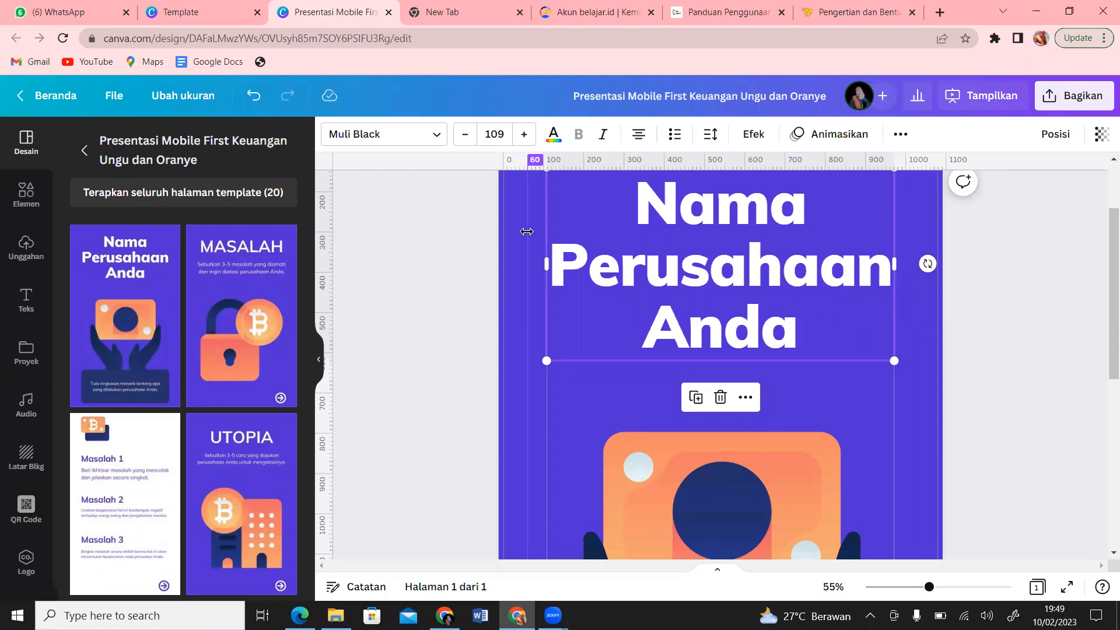
pyautogui.moveTo(527, 231); pyautogui.dragTo(370, 195)
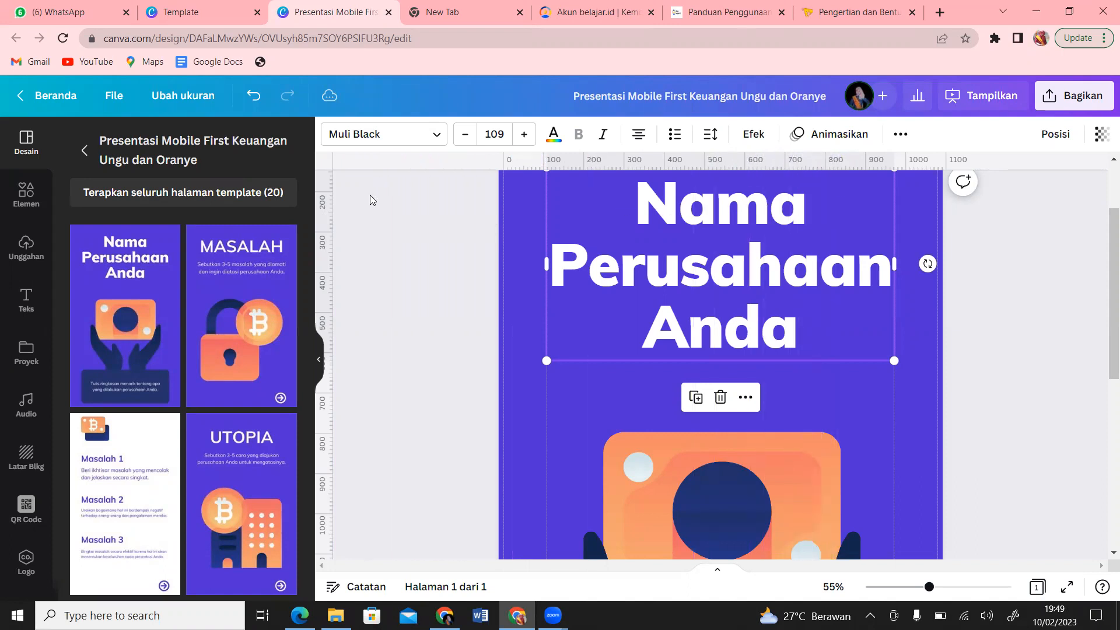
pyautogui.moveTo(1105, 254); pyautogui.dragTo(1103, 206)
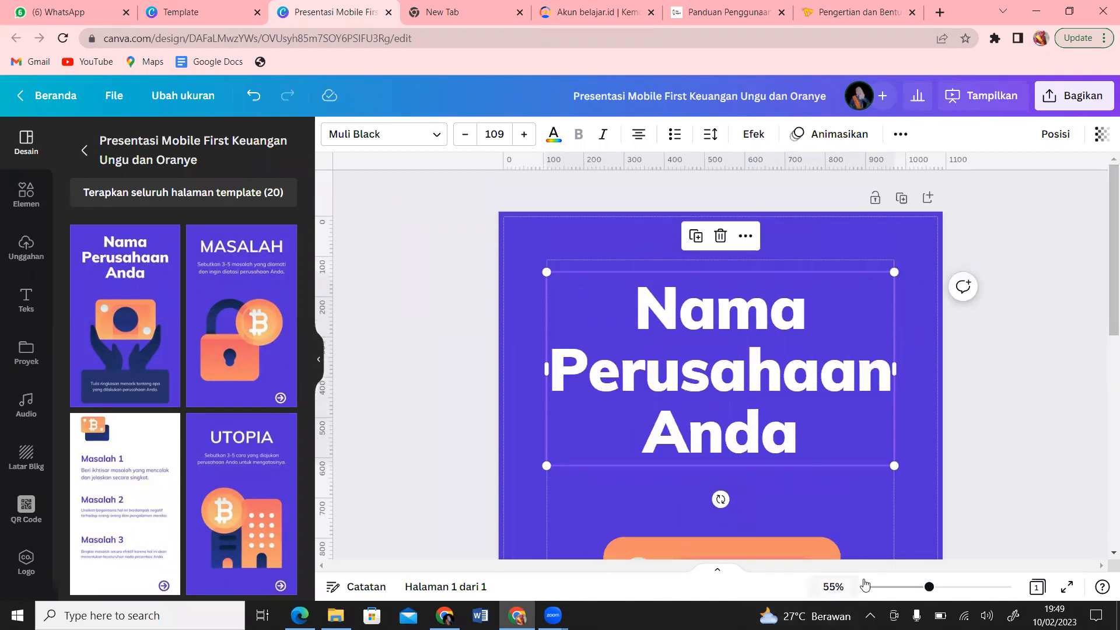
pyautogui.moveTo(929, 587); pyautogui.dragTo(921, 590)
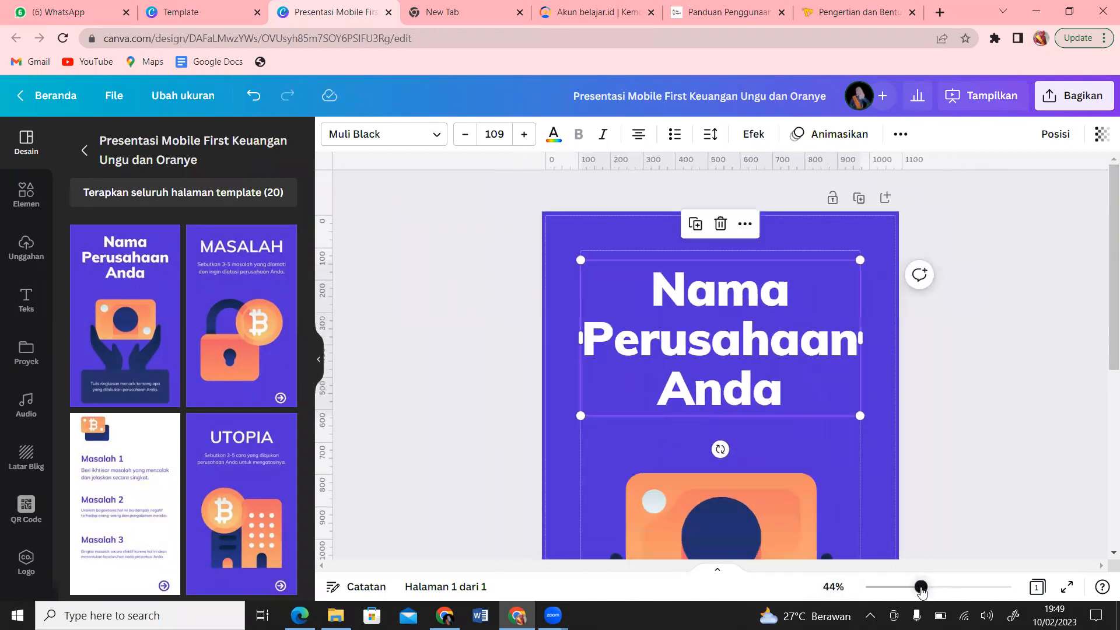
# Copy the heading "Pengertian dan Bentuk Penyimpanan Data" from the Kelas Pintar data storage article
pyautogui.click(855, 18)
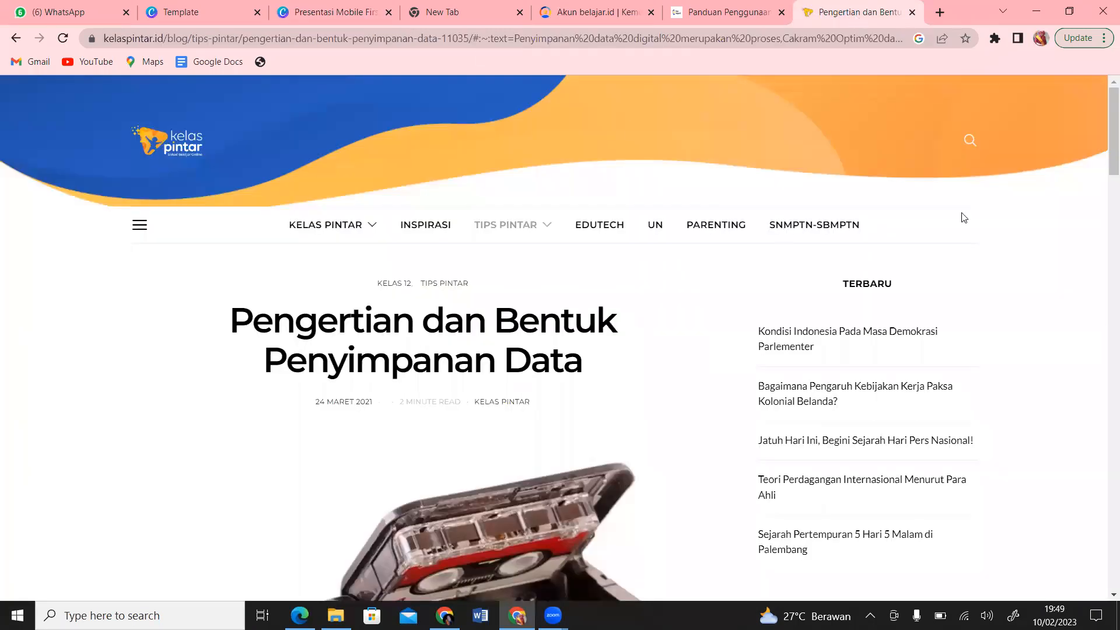
pyautogui.scroll(-1, 1104, 190)
pyautogui.scroll(-8, 1104, 192)
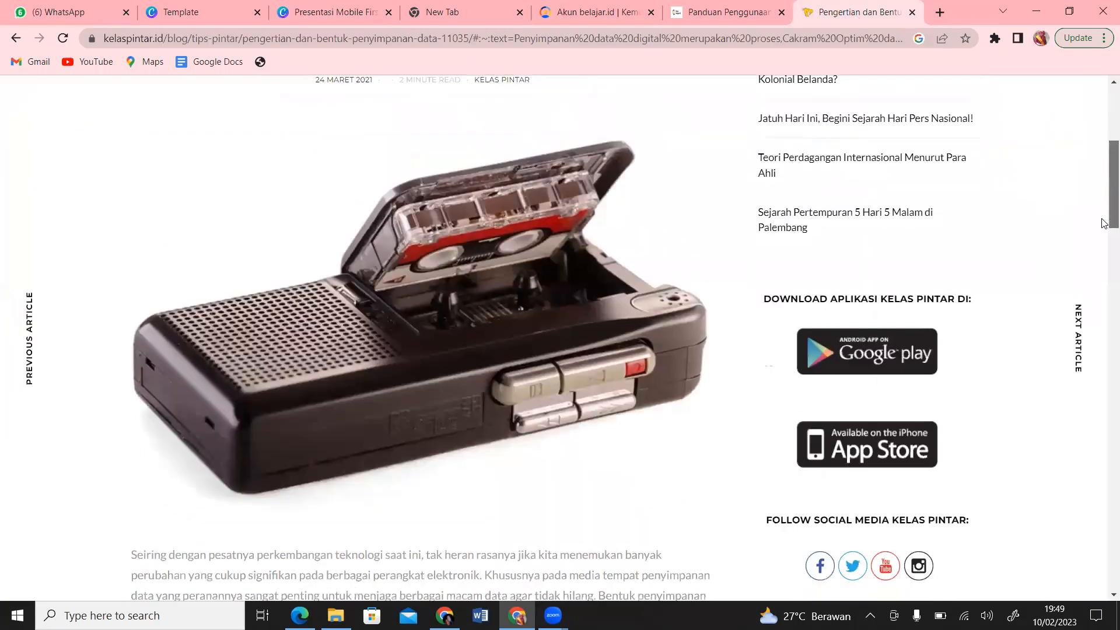
pyautogui.scroll(10, 1104, 199)
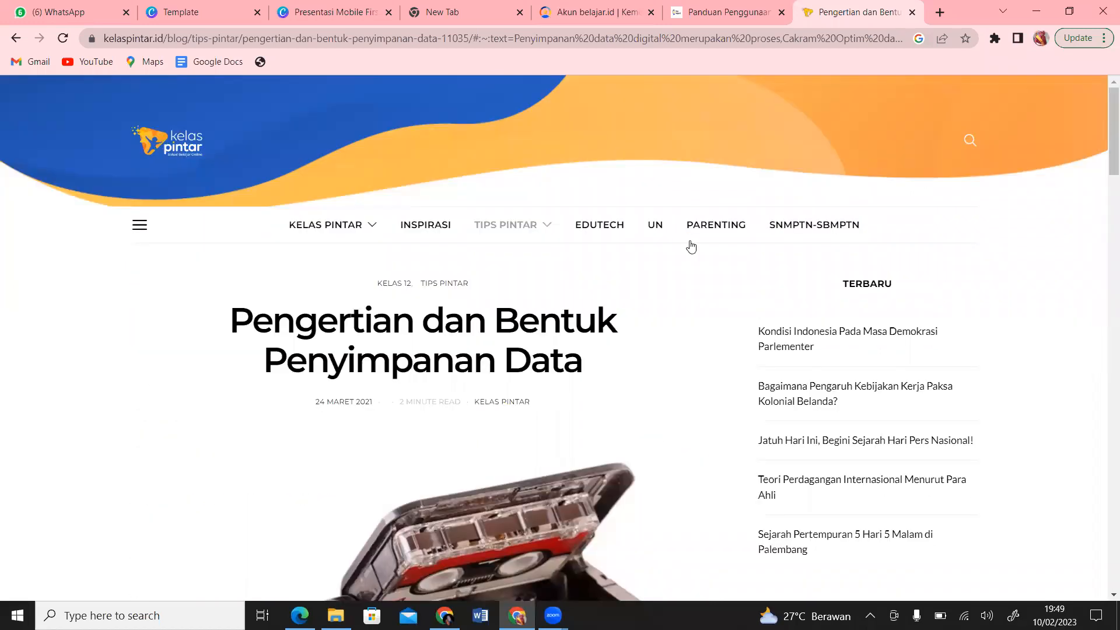
pyautogui.moveTo(233, 314); pyautogui.dragTo(627, 370)
pyautogui.hotkey('ctrl', 'c')
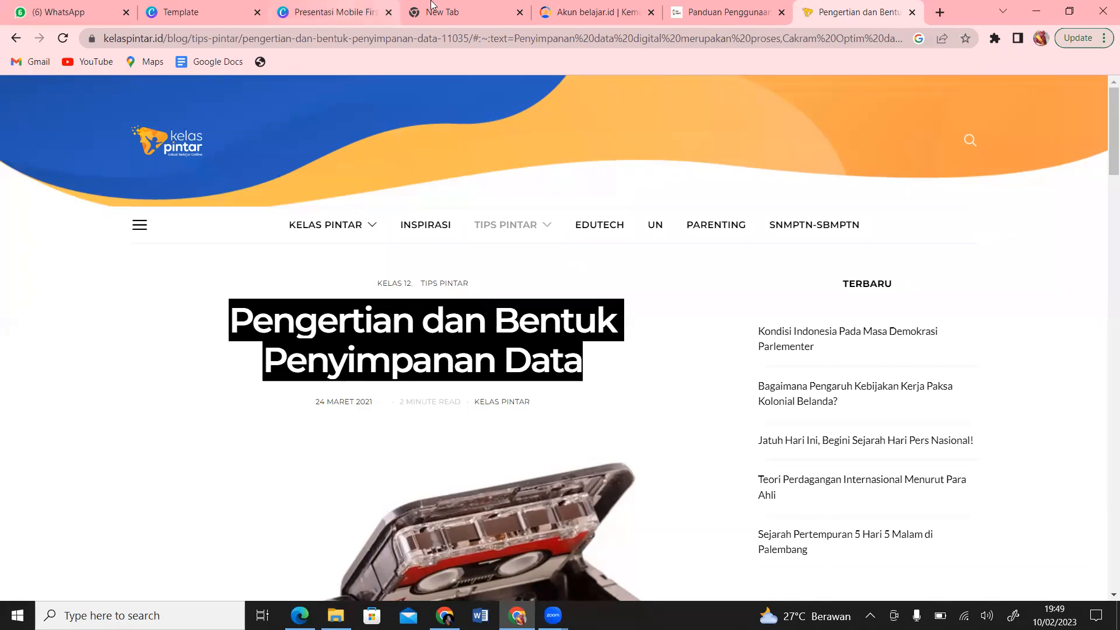
# Switch back to the Canva design and replace the cover title with the copied article heading
pyautogui.click(360, 10)
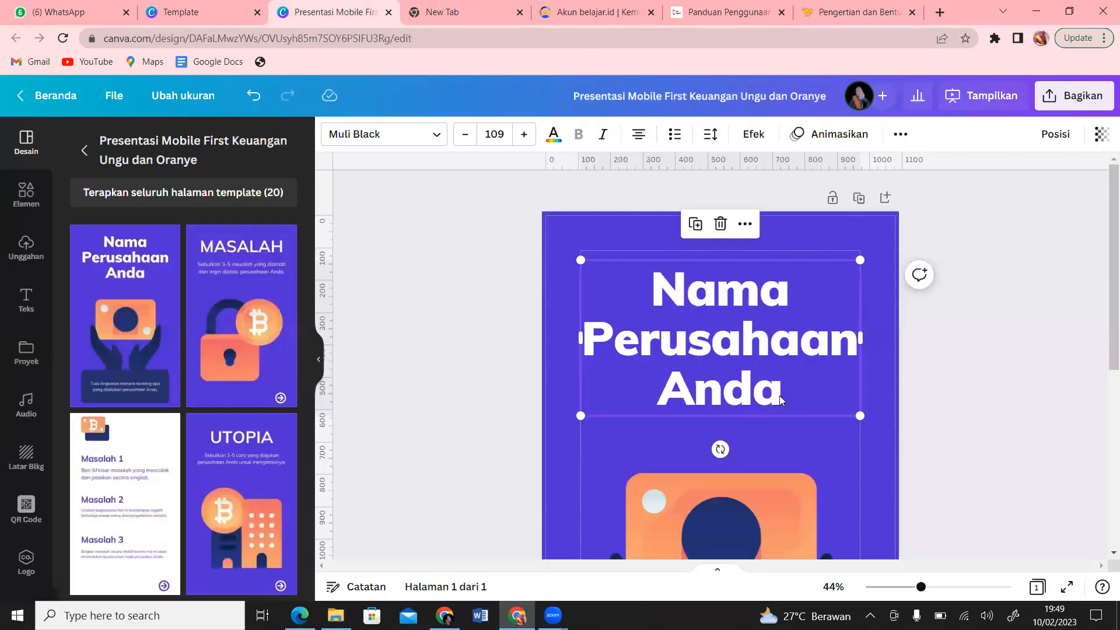
pyautogui.hotkey('ctrl', 'a')
pyautogui.hotkey('ctrl', 'v')
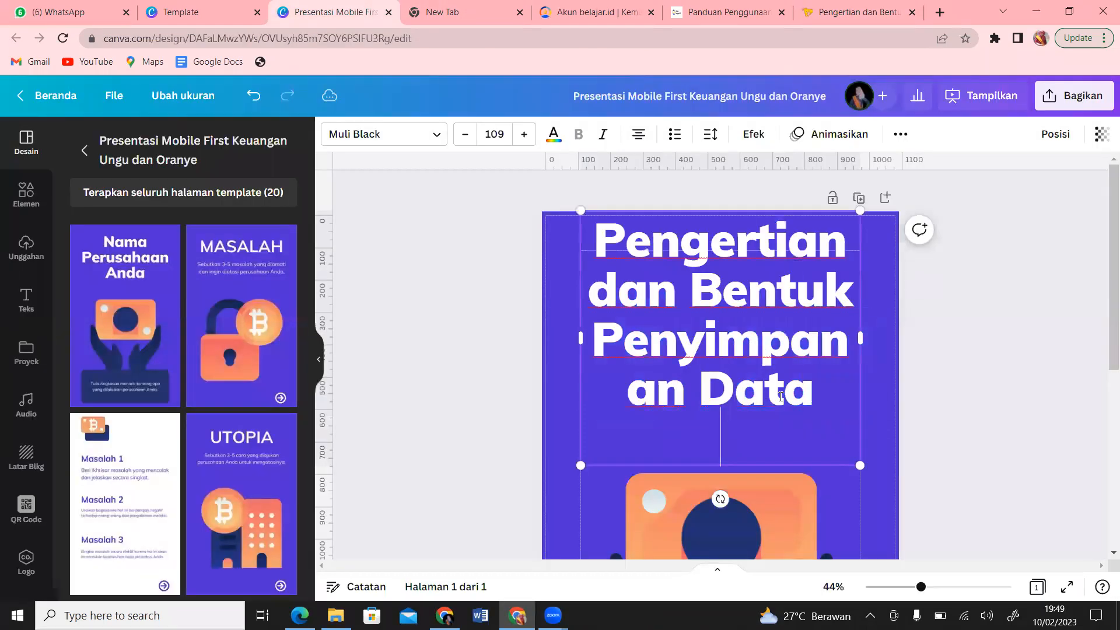
# Shrink the cover title to font size 76,5, widen its box so "Penyimpanan" fits on one line, and centre it within the page margins
pyautogui.moveTo(859, 465); pyautogui.dragTo(776, 388)
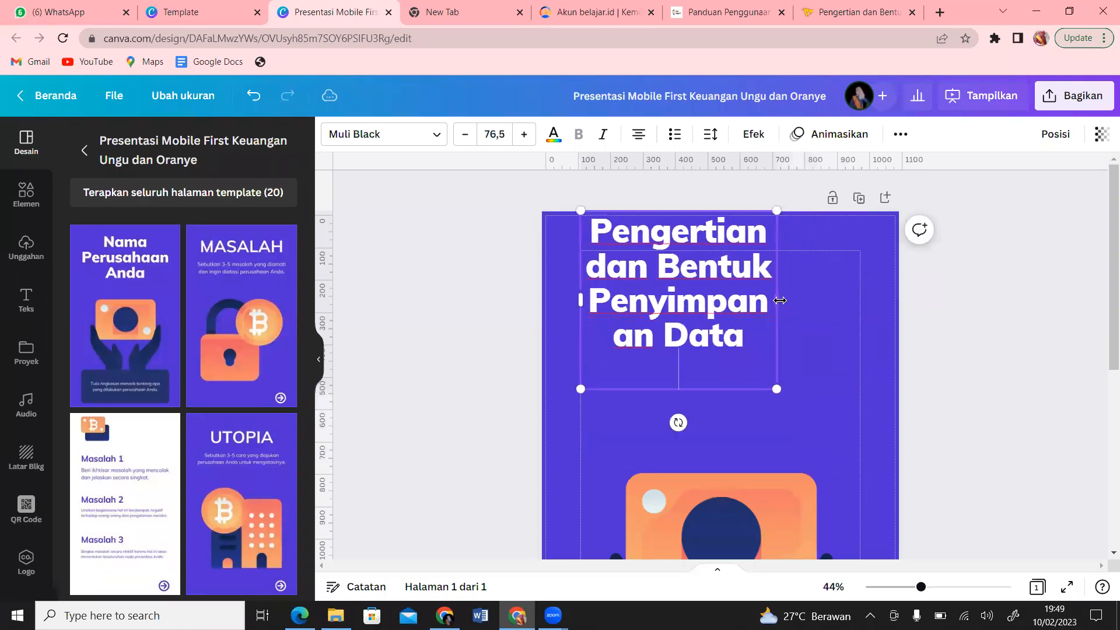
pyautogui.moveTo(780, 299); pyautogui.dragTo(833, 300)
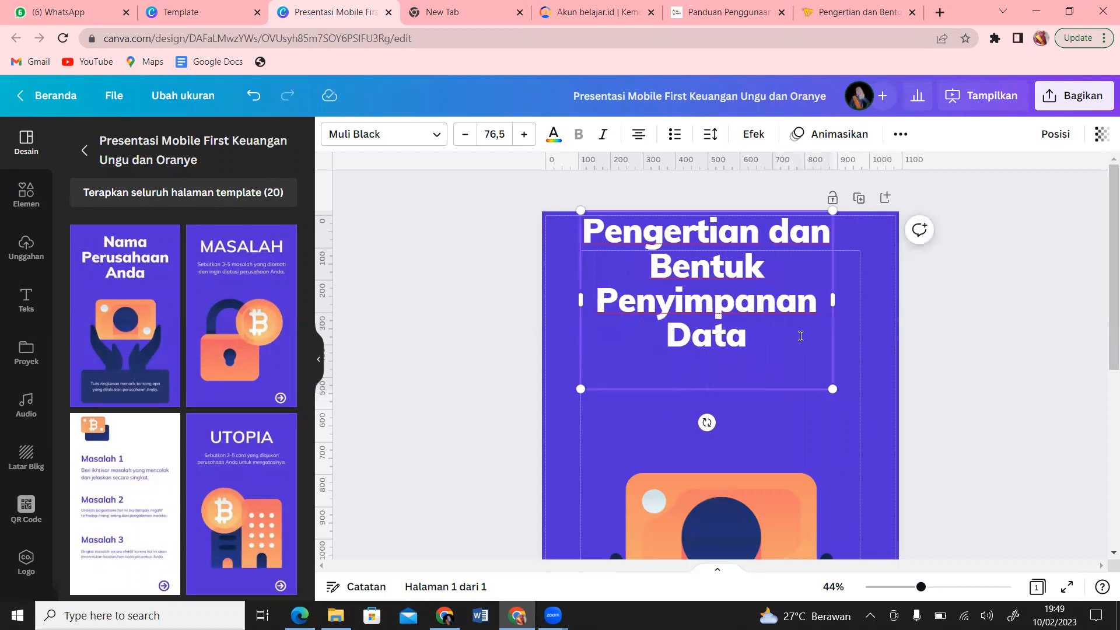
pyautogui.click(859, 362)
pyautogui.moveTo(806, 369); pyautogui.dragTo(805, 366)
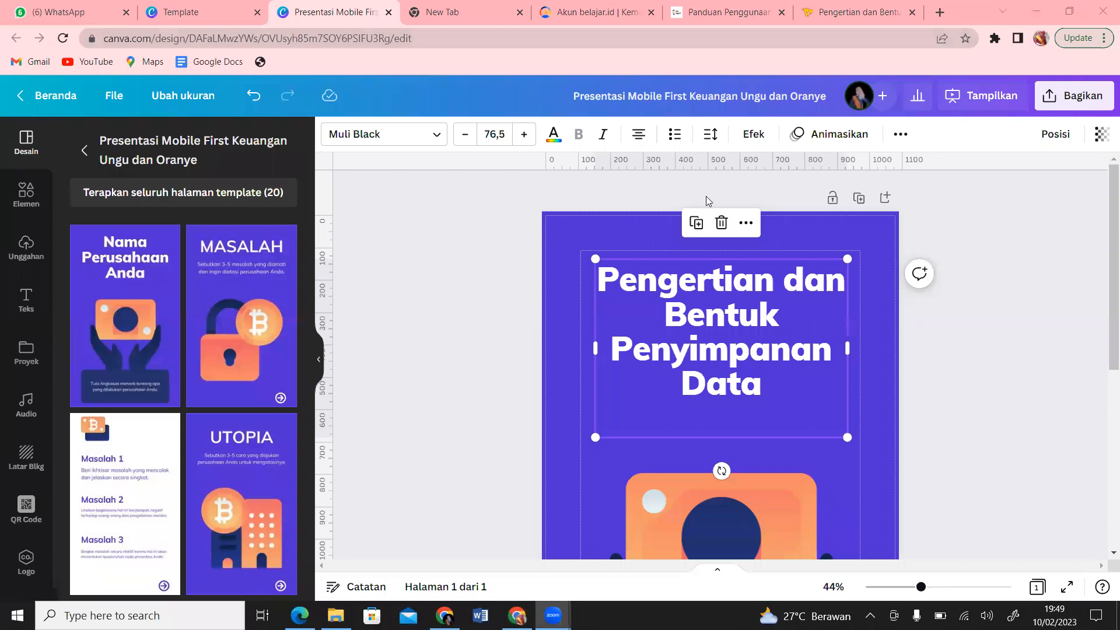
# Replace the cover's summary text with "FISIKA KELAS XII" and a second line "dirangkum oleh : Ms." followed by the author's name
pyautogui.scroll(-3, 1104, 374)
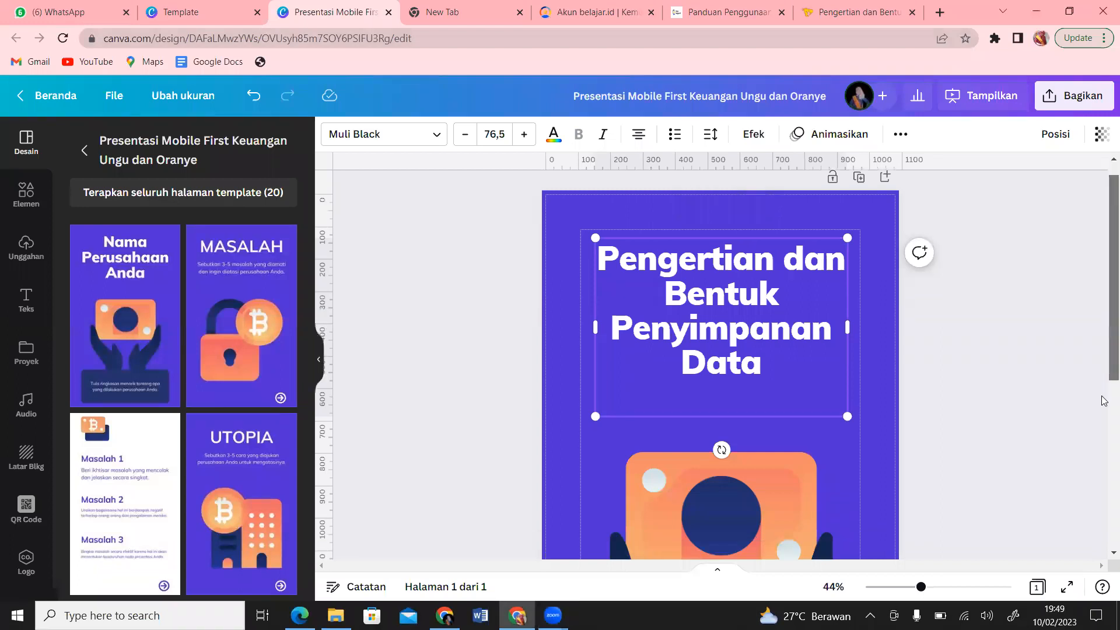
pyautogui.scroll(2, 1104, 386)
pyautogui.scroll(-4, 1104, 437)
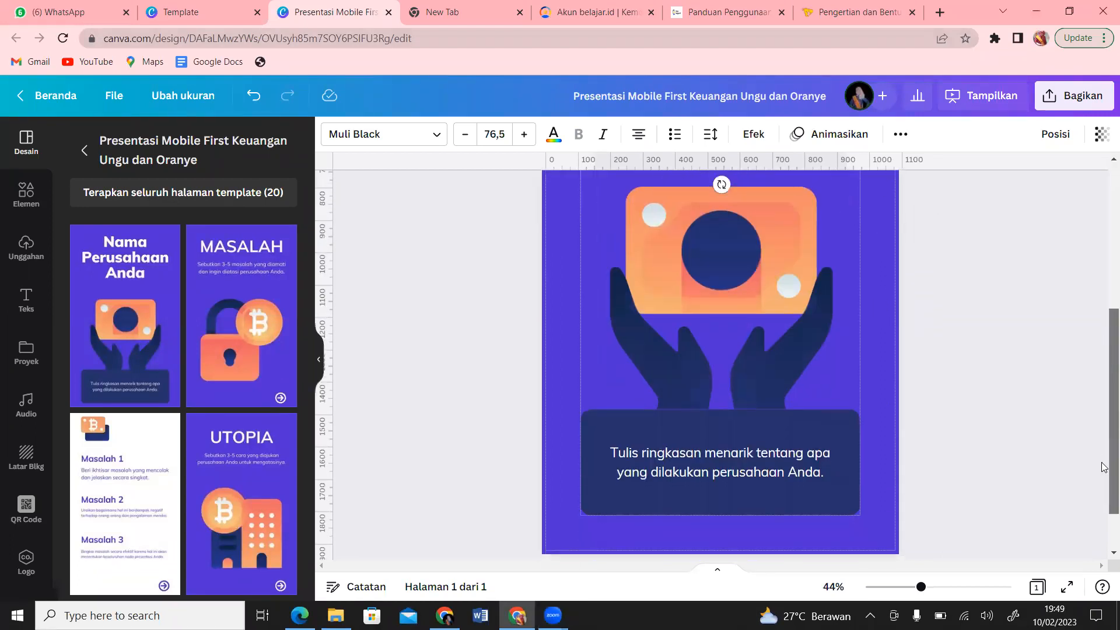
pyautogui.doubleClick(826, 473)
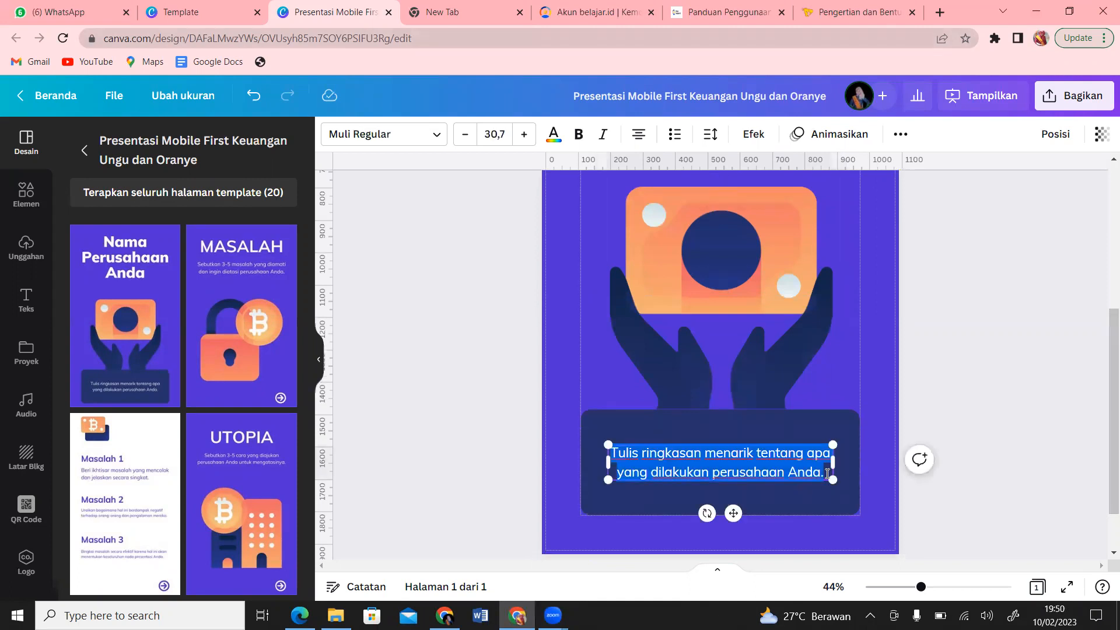
pyautogui.write('FISIKA KELAS XII')
pyautogui.press('Return')
pyautogui.write('dirangkum oleh : Ms.')
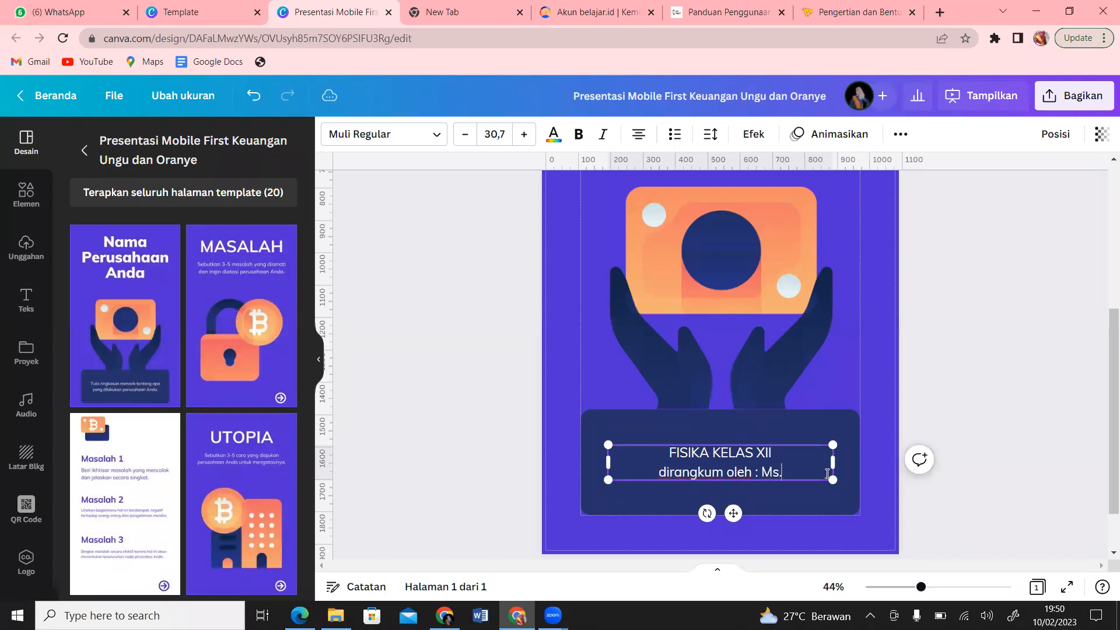
pyautogui.write('Dona')
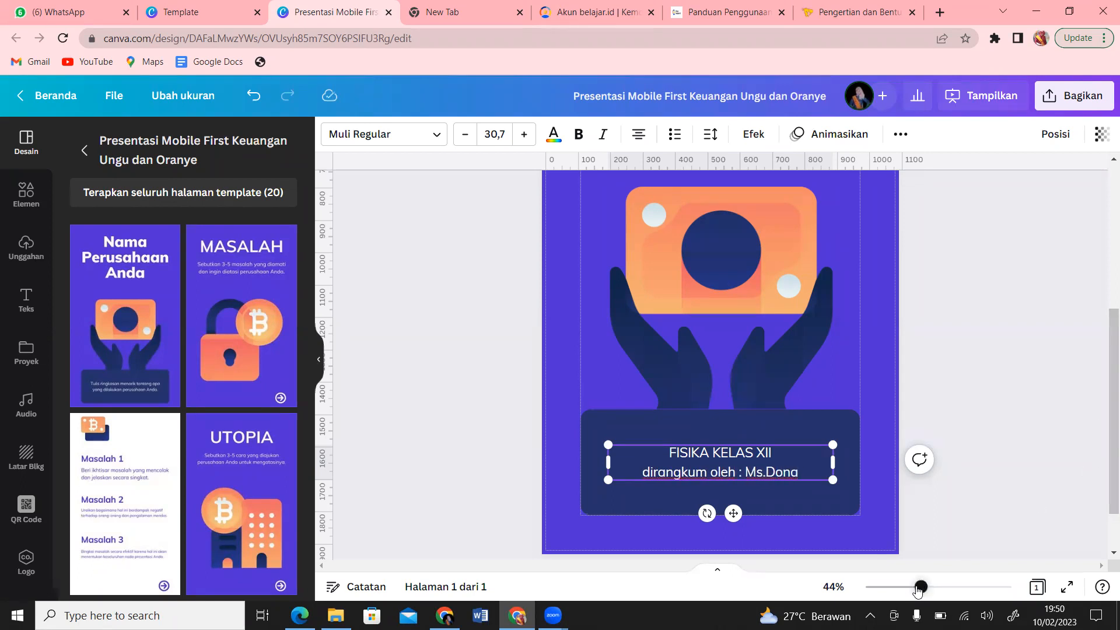
# Delete the illustration of hands holding a banknote from the cover page
pyautogui.moveTo(921, 587); pyautogui.dragTo(907, 589)
pyautogui.moveTo(1105, 450)
pyautogui.mouseDown()
pyautogui.moveTo(1104, 329)
pyautogui.moveTo(1104, 431)
pyautogui.mouseUp()
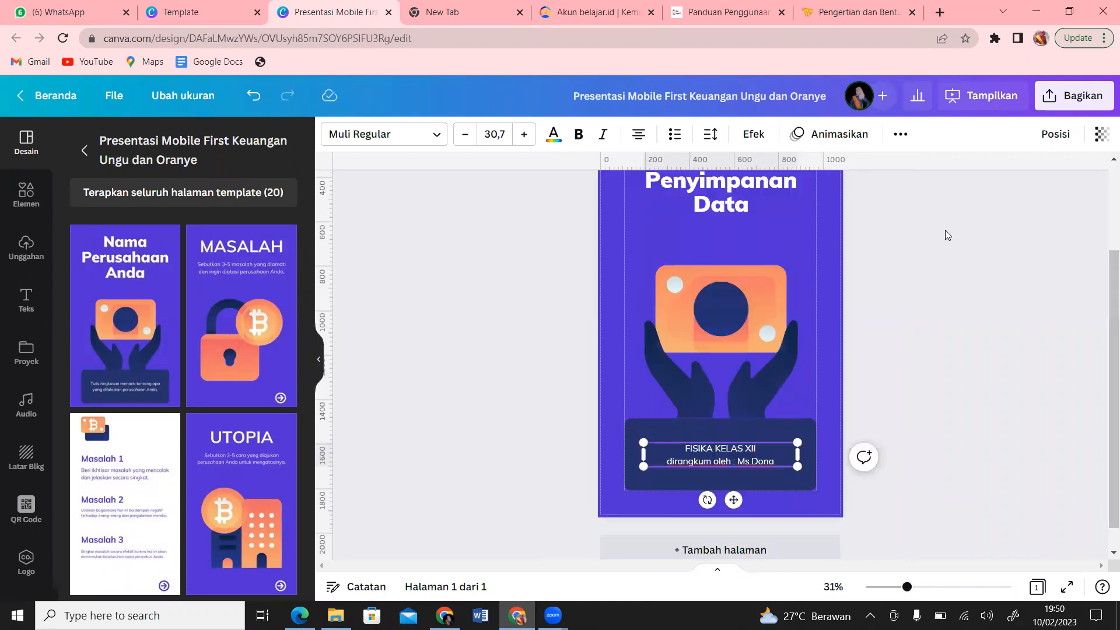
pyautogui.click(753, 316)
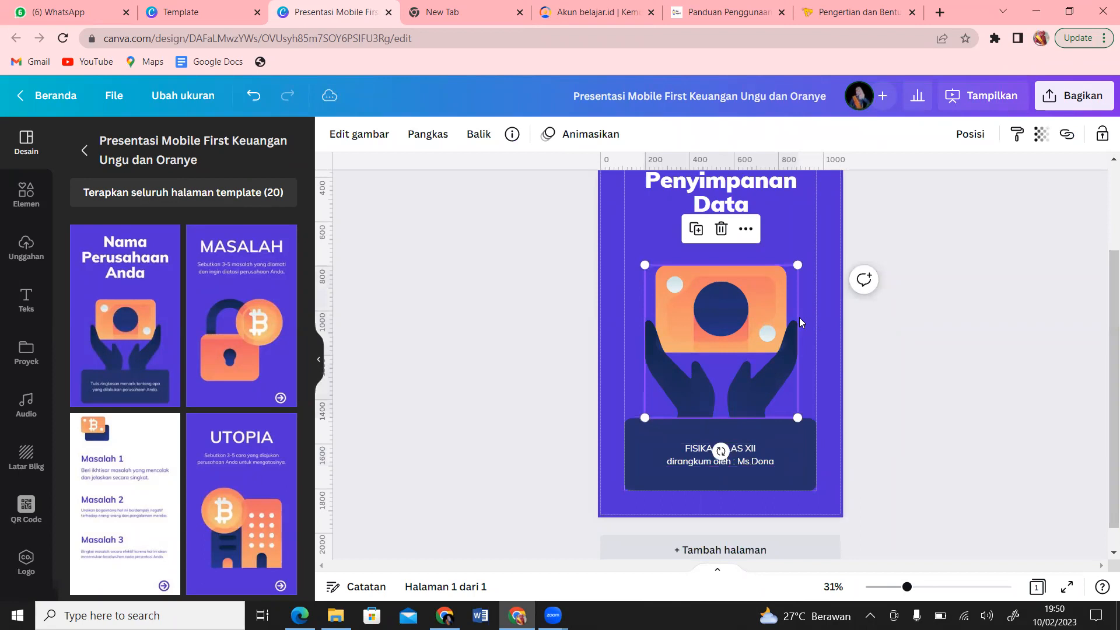
pyautogui.press('Delete')
# Search the elements for "penyimpanan data", filter to photos, and add the photo of hard disks with a RAM module to the cover
pyautogui.click(7, 189)
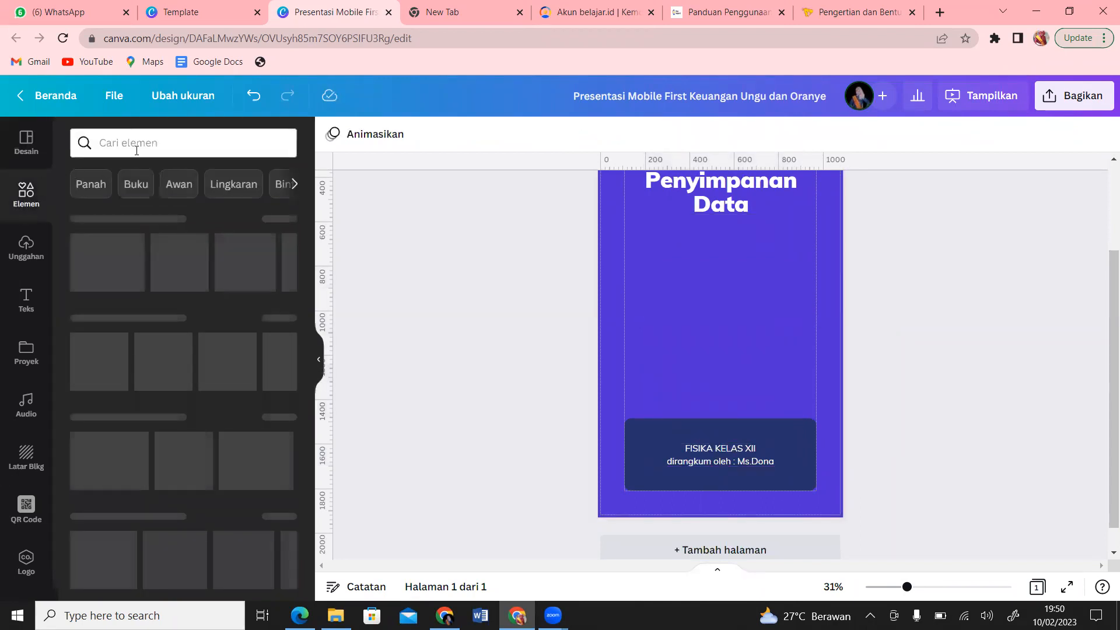
pyautogui.click(136, 150)
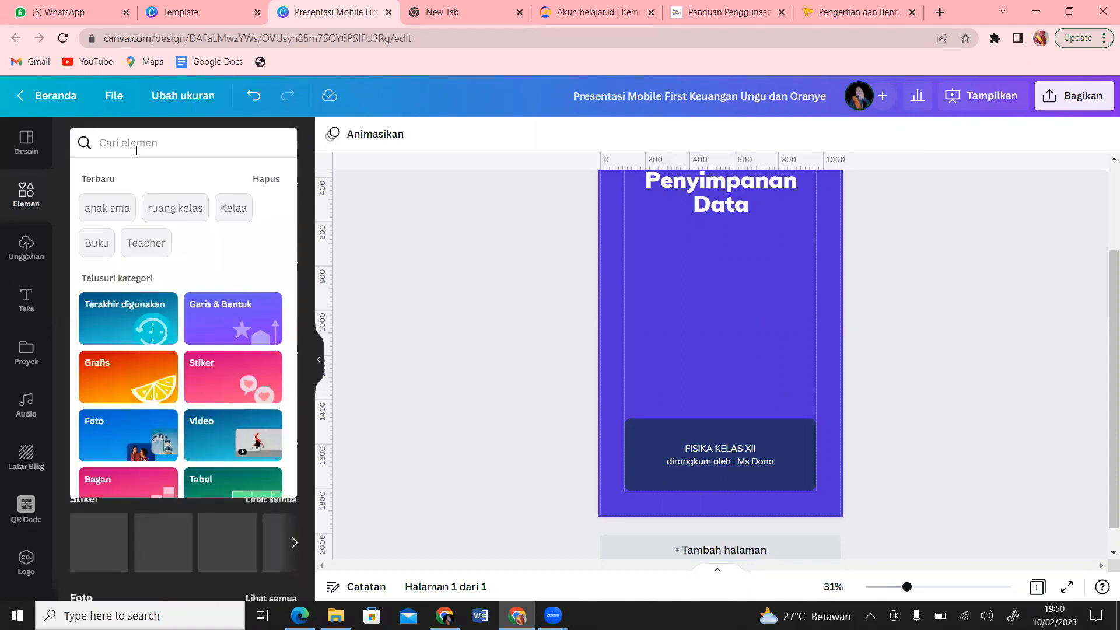
pyautogui.write('penyim')
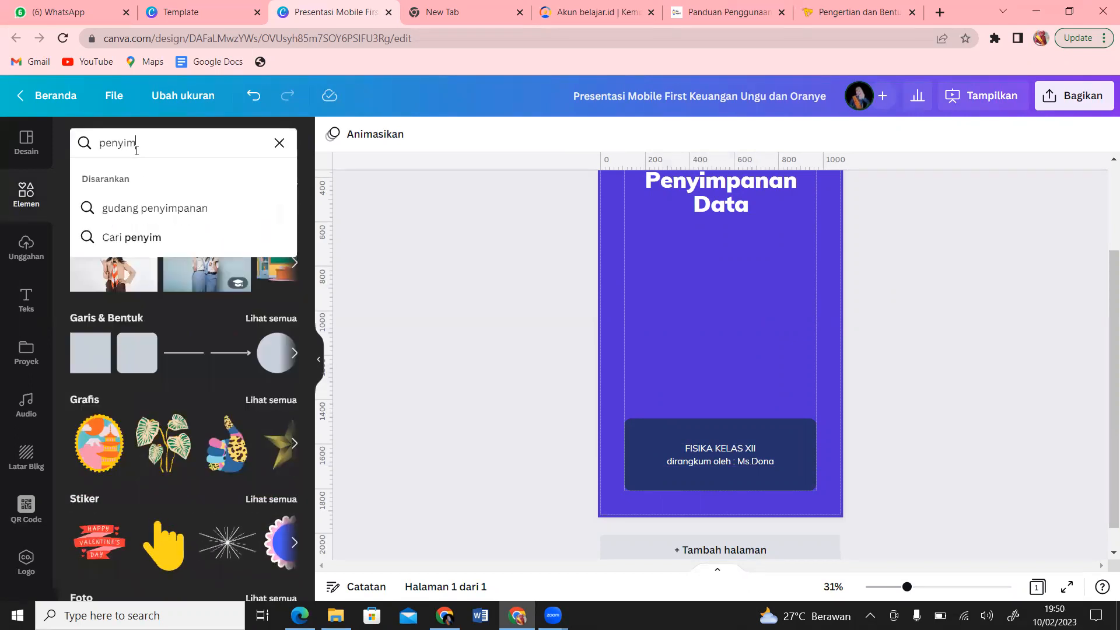
pyautogui.write('panan data')
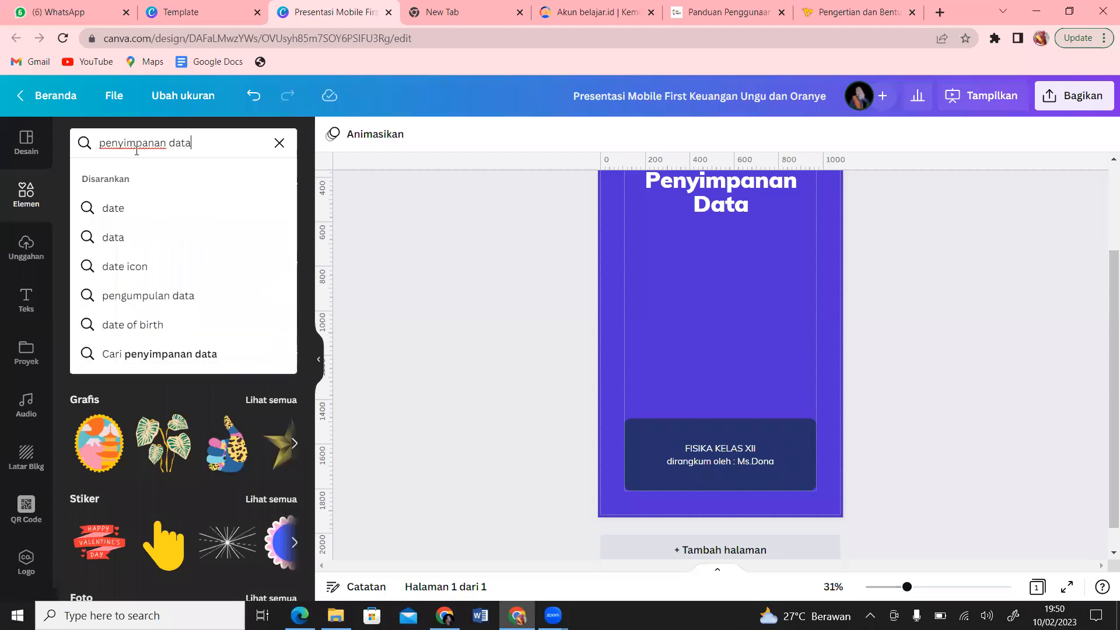
pyautogui.press('Return')
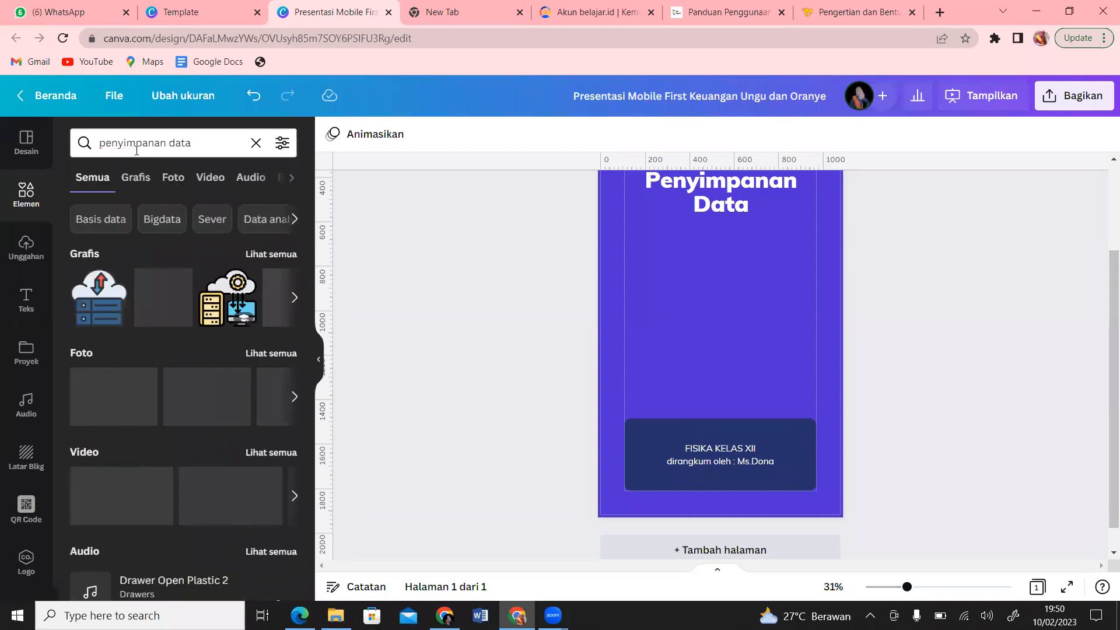
pyautogui.click(173, 177)
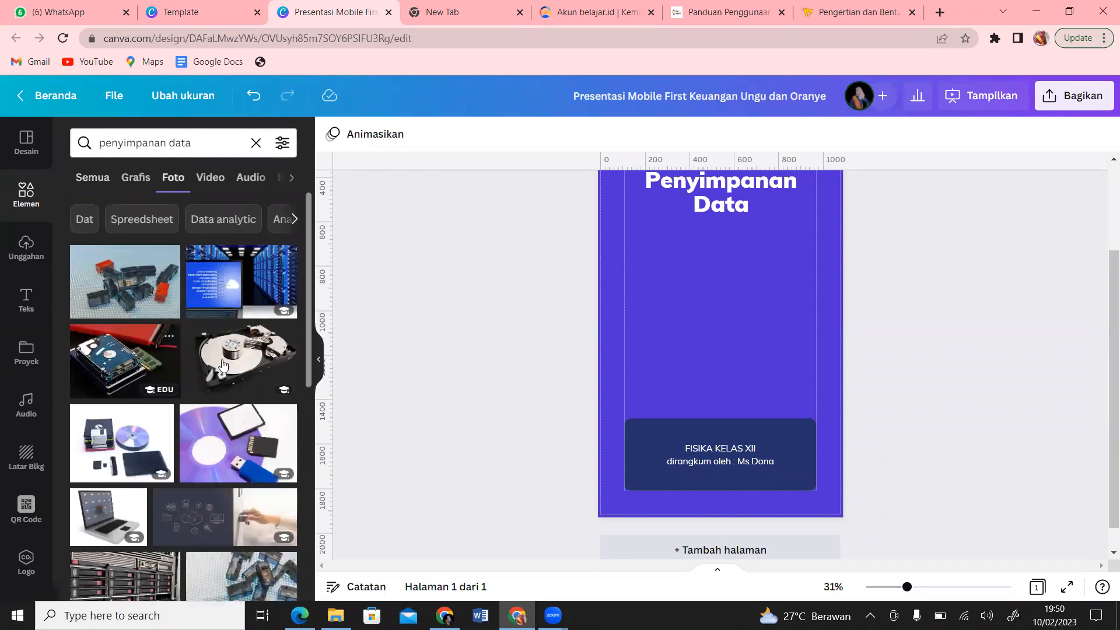
pyautogui.click(116, 376)
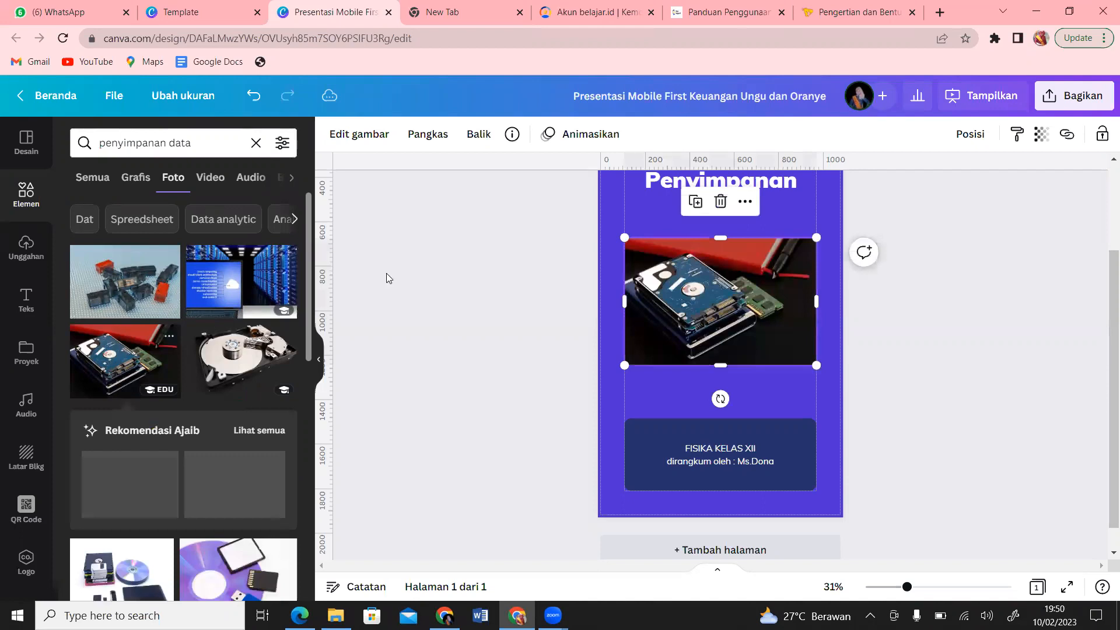
# Remove the background of the hard disk and RAM photo and move it down to overlap the navy text box
pyautogui.click(367, 148)
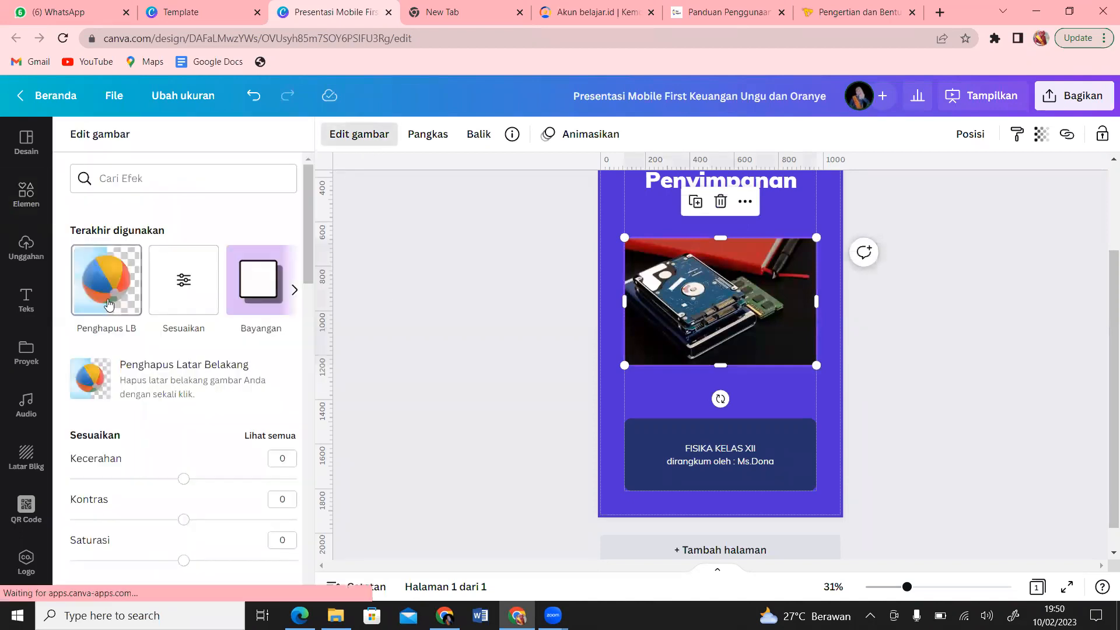
pyautogui.click(108, 302)
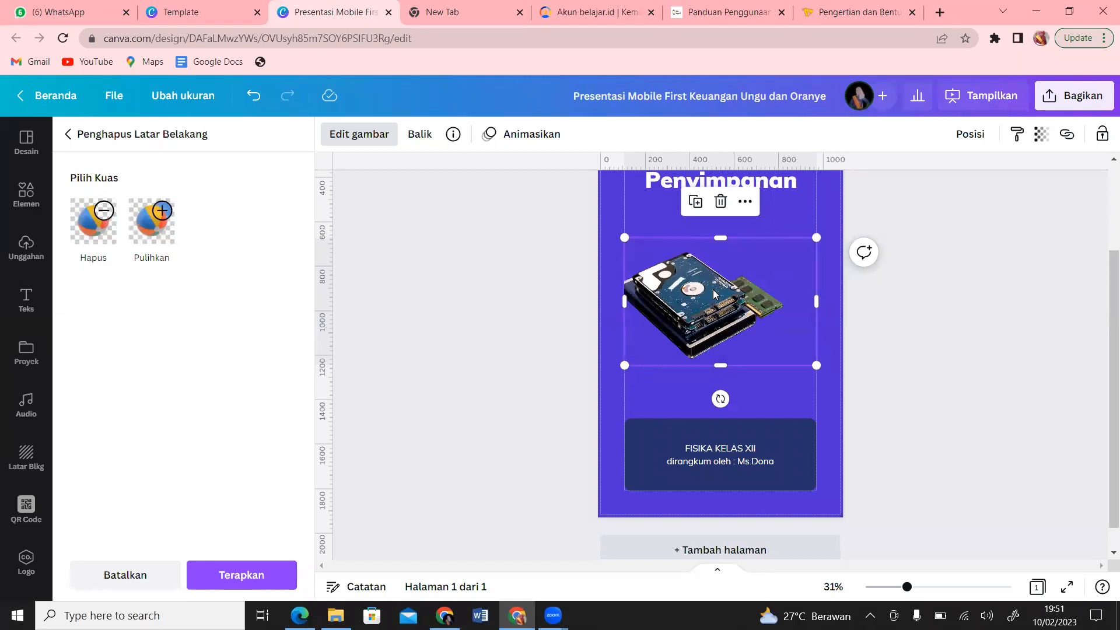
pyautogui.moveTo(762, 317); pyautogui.dragTo(733, 374)
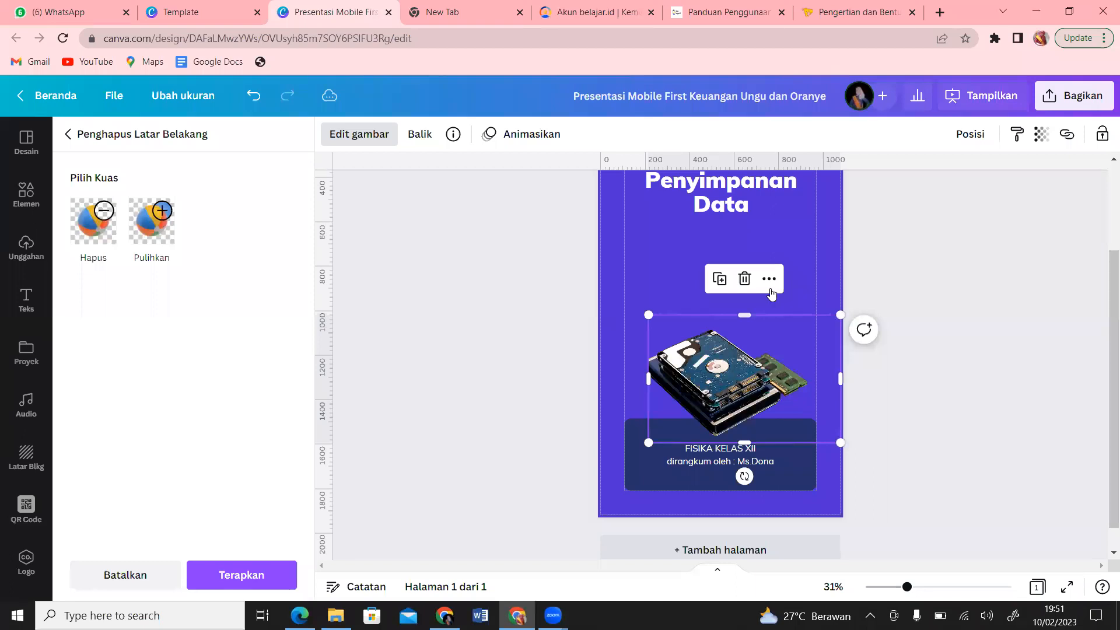
pyautogui.click(746, 345)
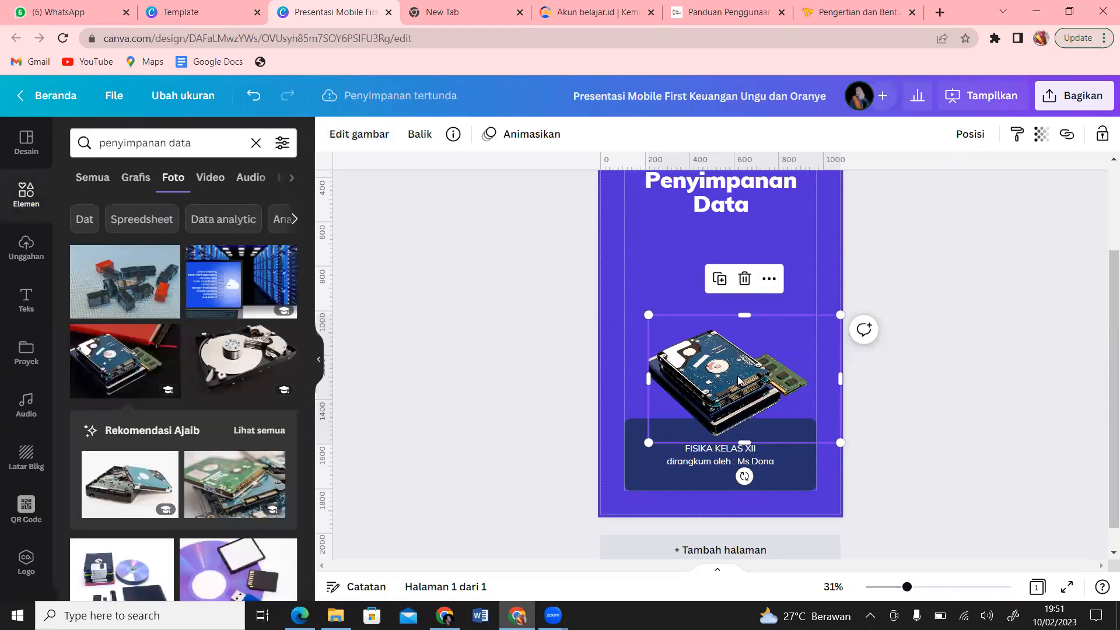
# Bring the hard disk and RAM photo one layer forward and send it back behind the navy text box
pyautogui.click(825, 506)
pyautogui.click(731, 385)
pyautogui.click(968, 135)
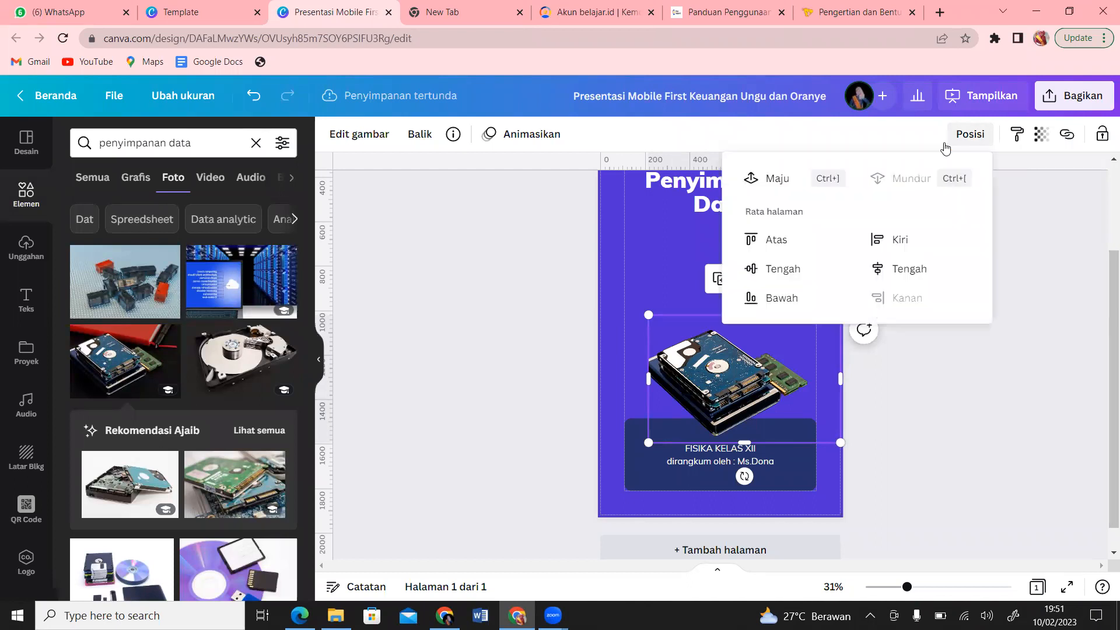
pyautogui.click(774, 179)
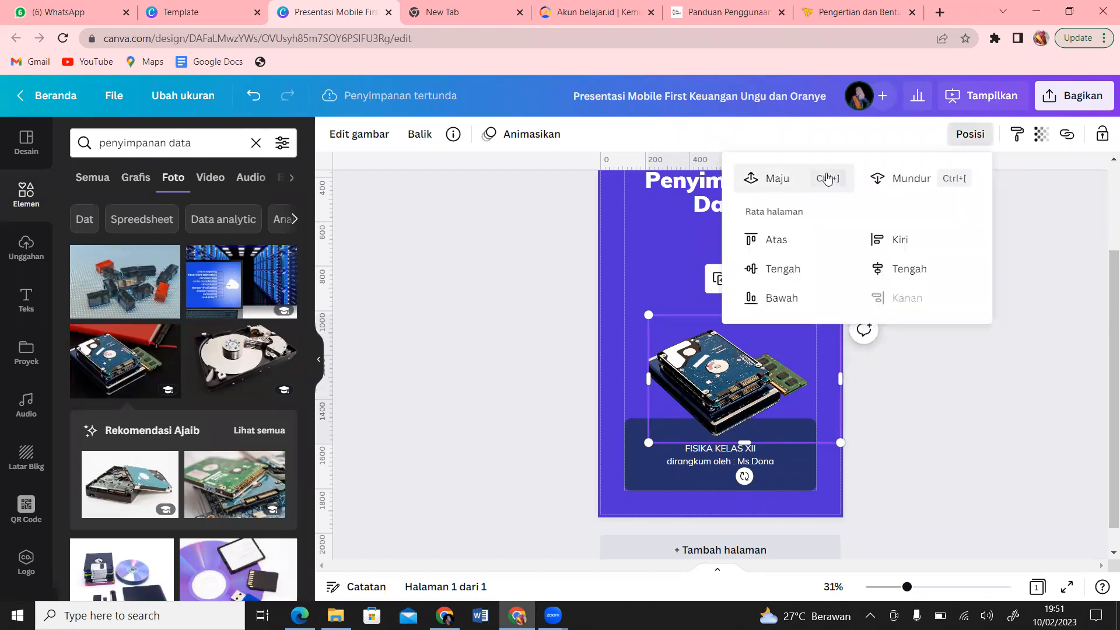
pyautogui.click(897, 182)
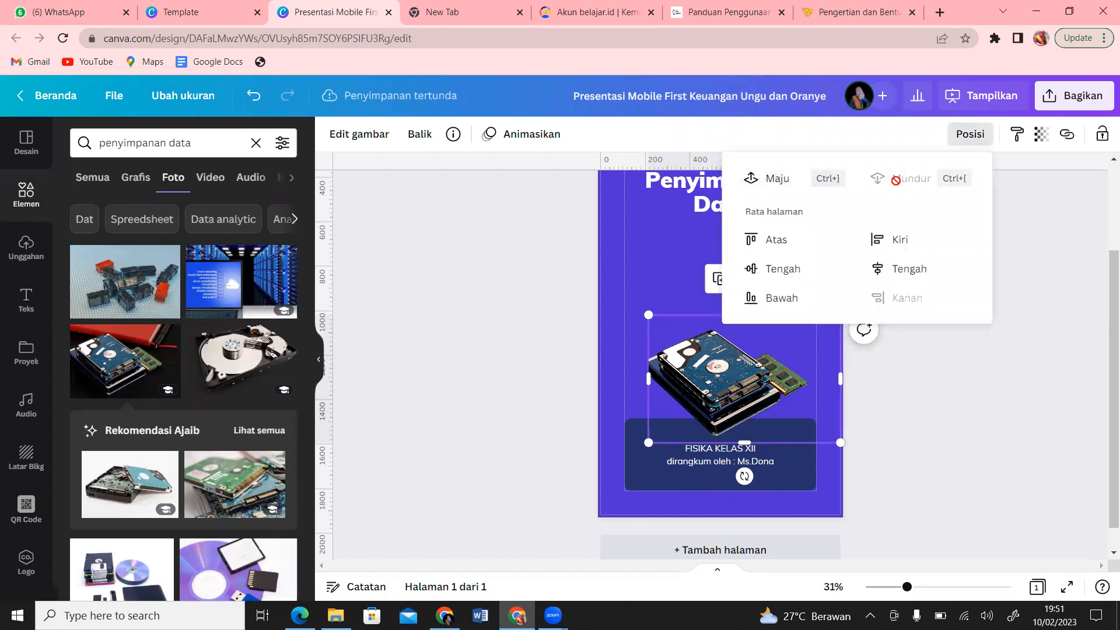
pyautogui.click(802, 466)
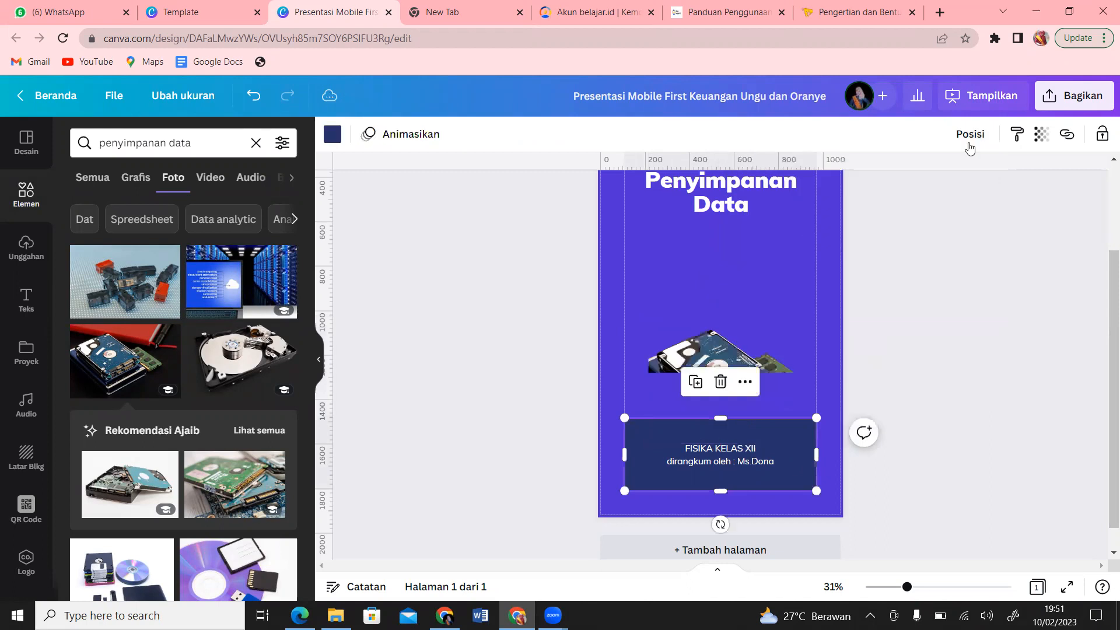
pyautogui.click(814, 262)
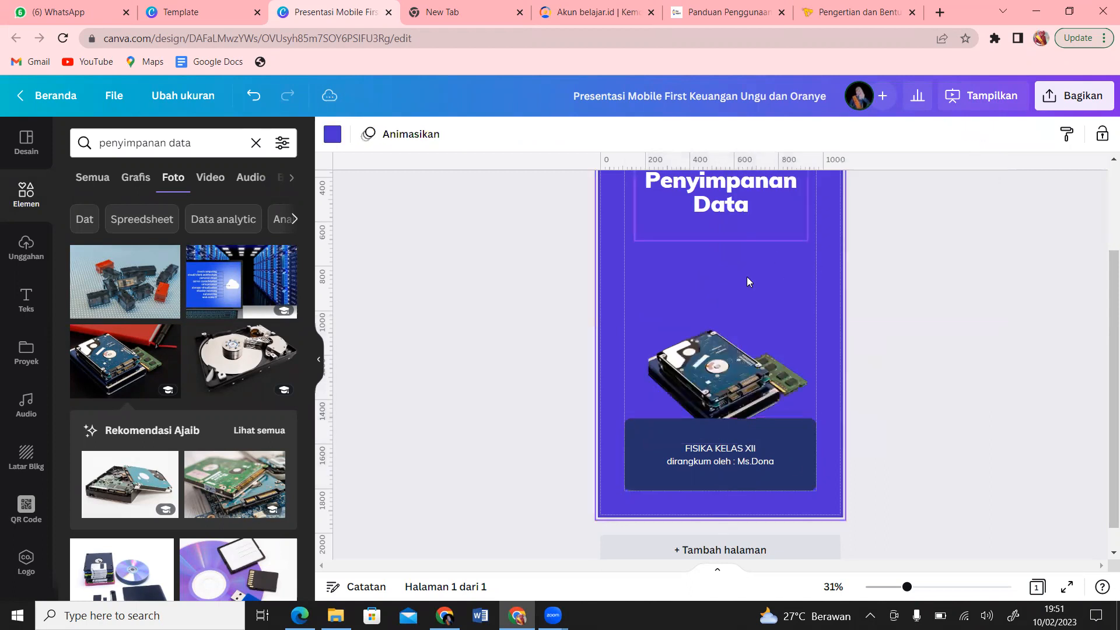
# Add the photo of the open hard disk drive to the cover, shrink it slightly, and place it above the hard disk and RAM photo
pyautogui.moveTo(1103, 318); pyautogui.dragTo(1103, 249)
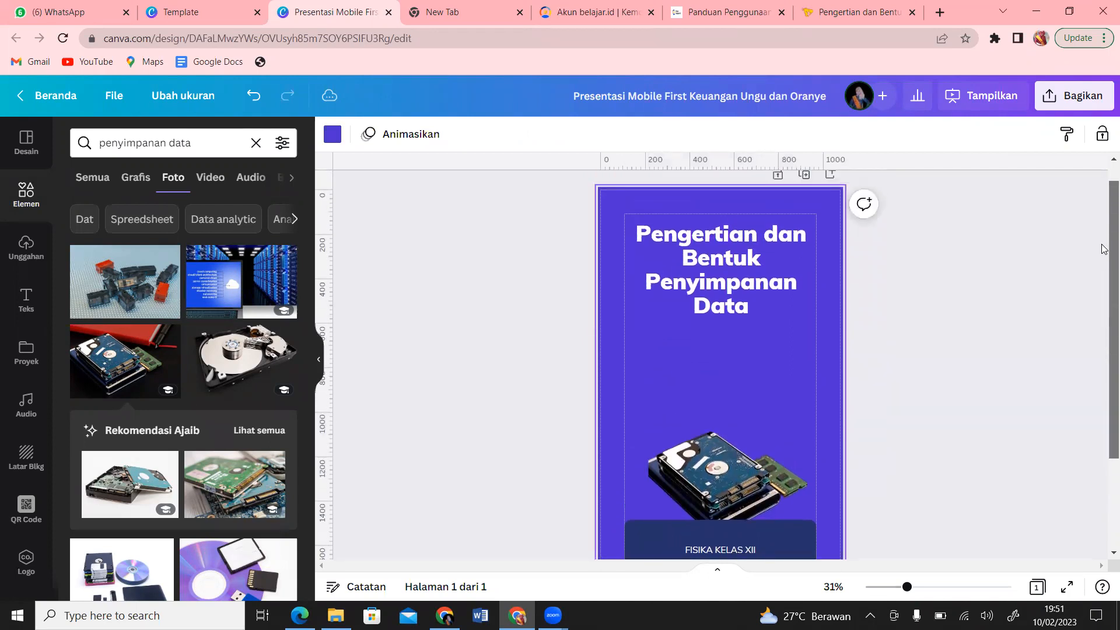
pyautogui.click(213, 360)
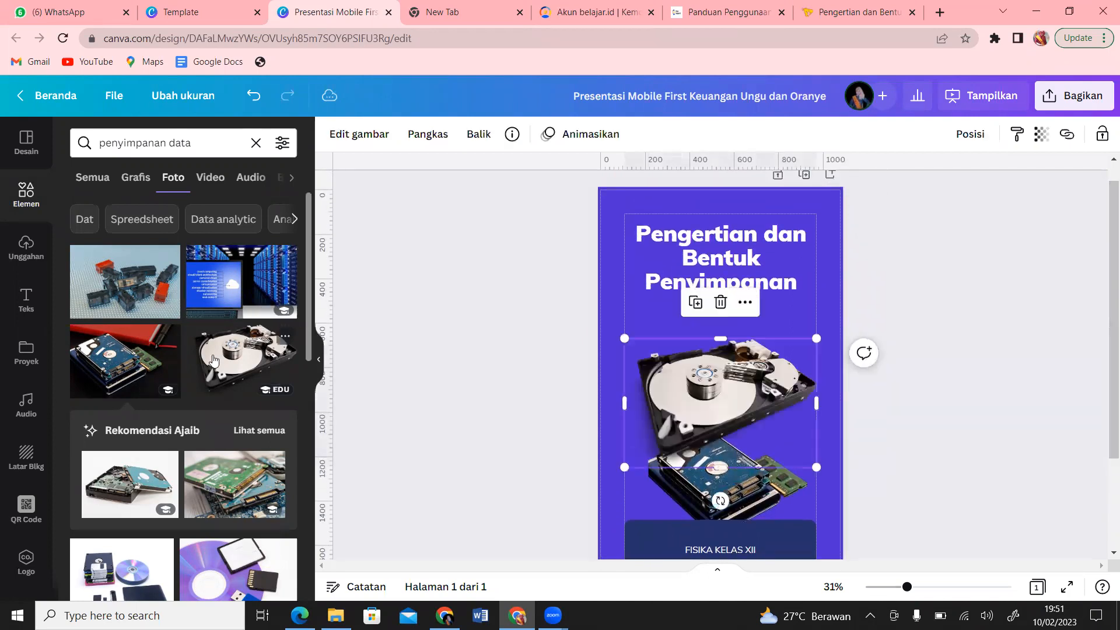
pyautogui.moveTo(815, 465); pyautogui.dragTo(785, 446)
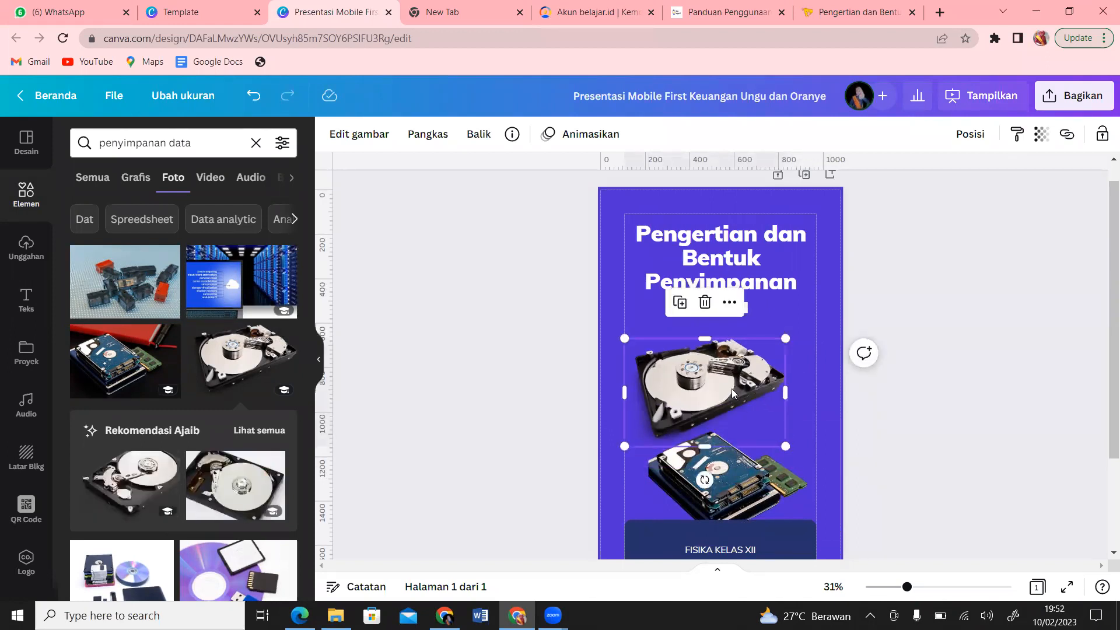
pyautogui.moveTo(732, 389); pyautogui.dragTo(755, 385)
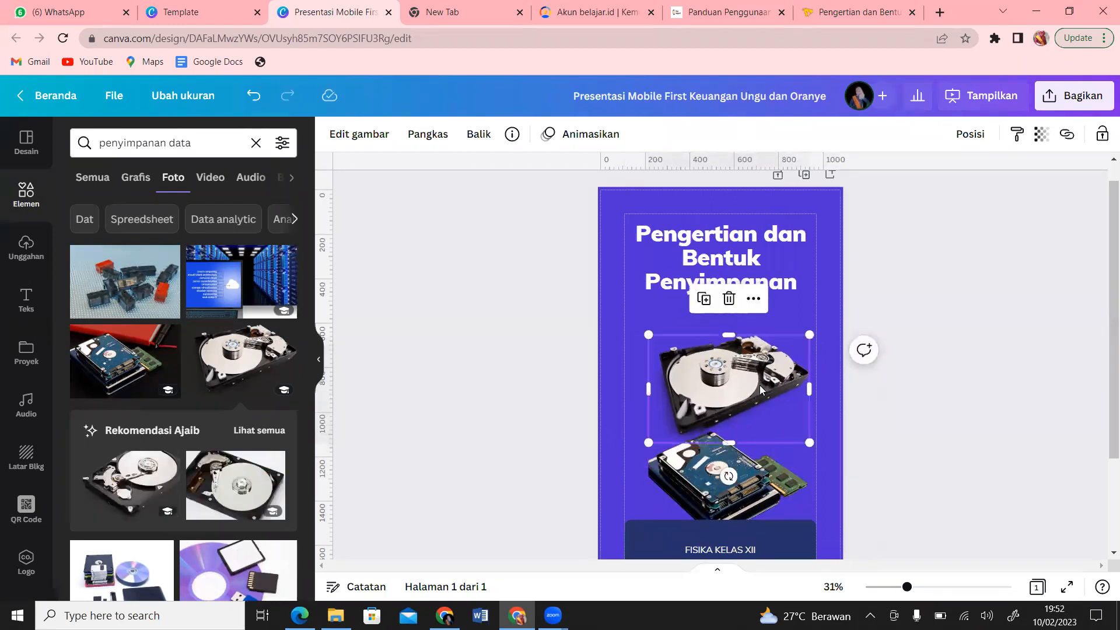
# Enlarge the hard disk and RAM photo and position it directly under the open hard disk drive photo
pyautogui.click(734, 470)
pyautogui.moveTo(641, 414); pyautogui.dragTo(601, 387)
pyautogui.moveTo(693, 470); pyautogui.dragTo(719, 470)
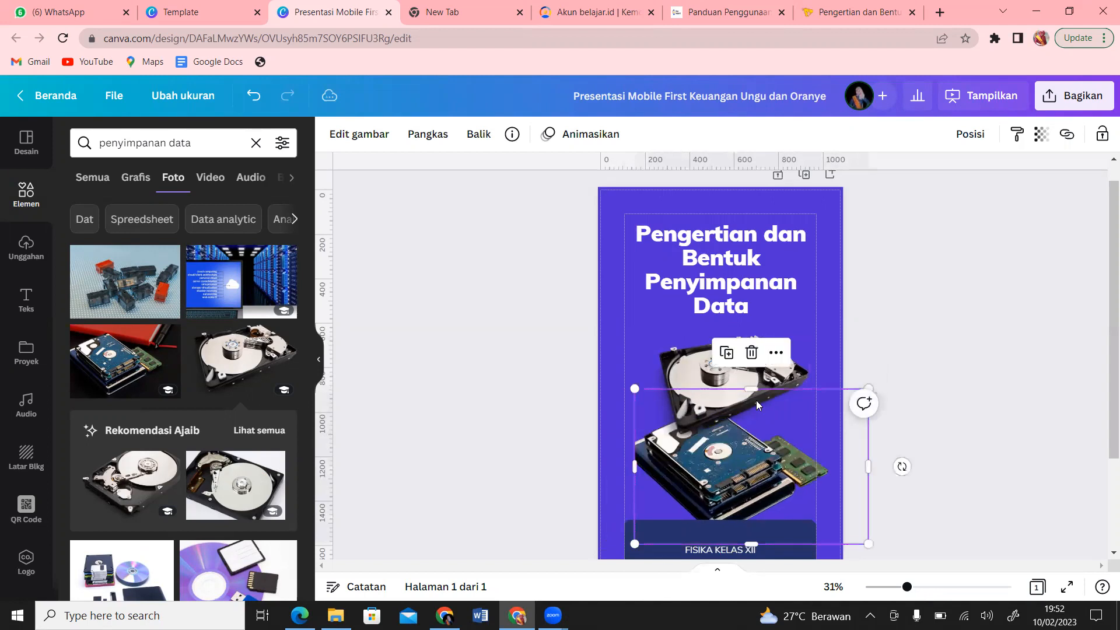
pyautogui.moveTo(778, 395); pyautogui.dragTo(786, 383)
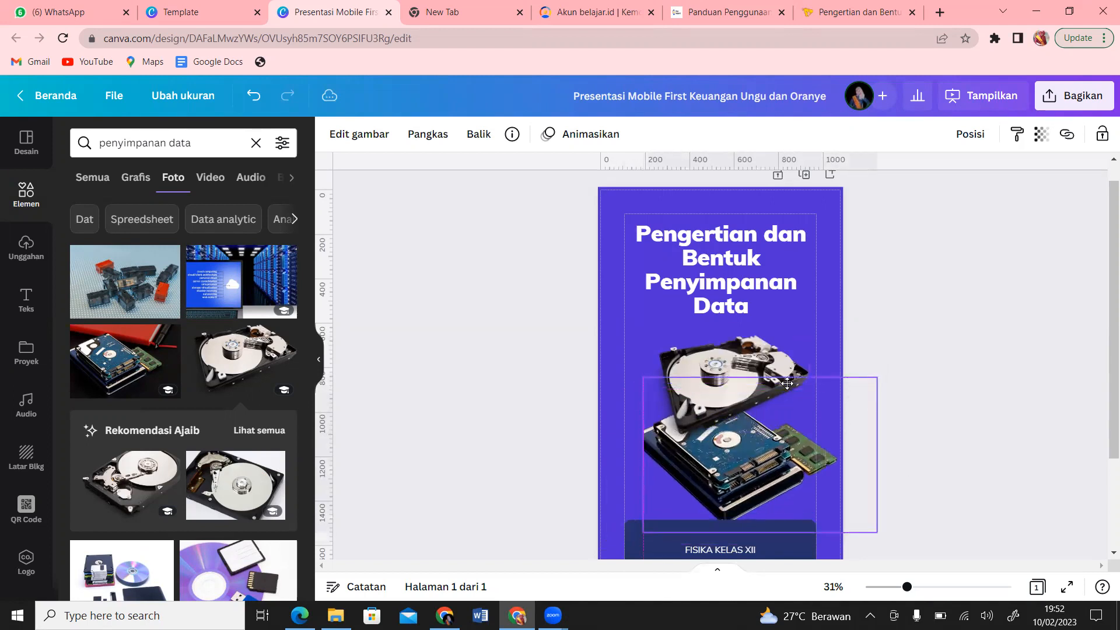
# Nudge the open hard disk drive photo up and shift the hard disk and RAM photo left so it fits within the page margins
pyautogui.moveTo(695, 363)
pyautogui.mouseDown()
pyautogui.moveTo(709, 355)
pyautogui.moveTo(697, 356)
pyautogui.mouseUp()
pyautogui.click(944, 377)
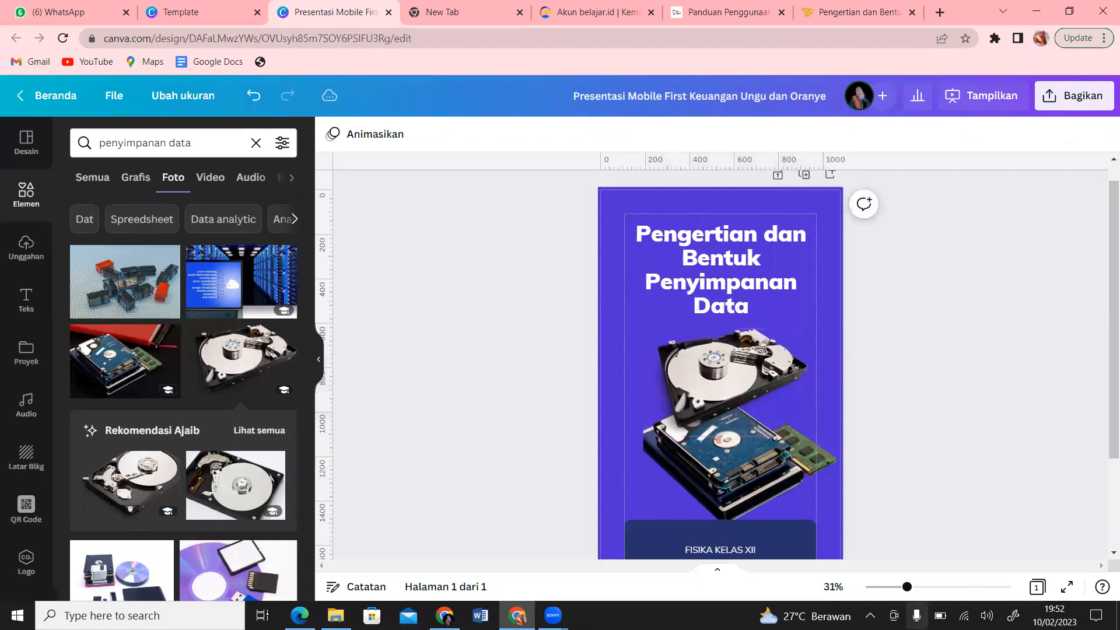
pyautogui.moveTo(907, 587); pyautogui.dragTo(904, 589)
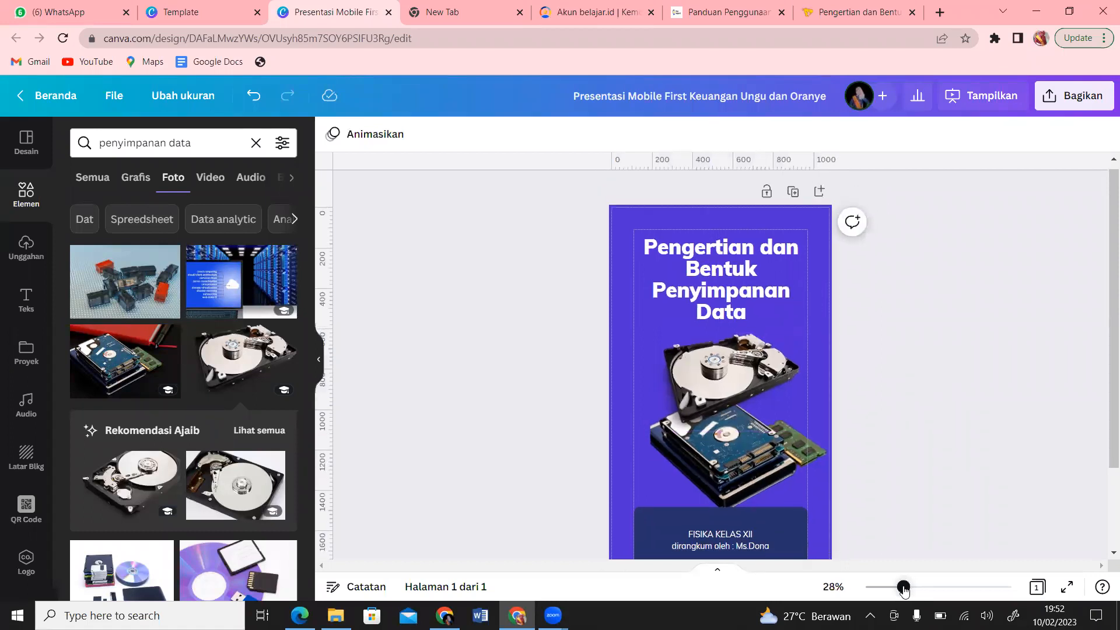
pyautogui.moveTo(720, 450); pyautogui.dragTo(705, 452)
# Add a second page and apply the template's purple "MASALAH" layout with the padlock and Bitcoin illustration to it
pyautogui.moveTo(1103, 263); pyautogui.dragTo(1101, 403)
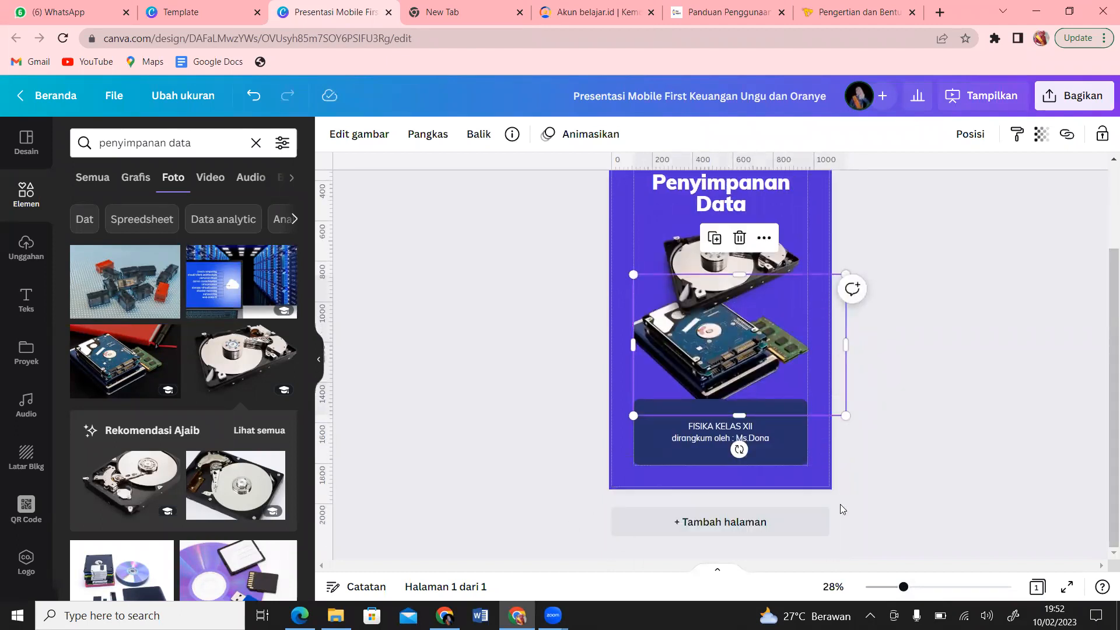
pyautogui.click(28, 153)
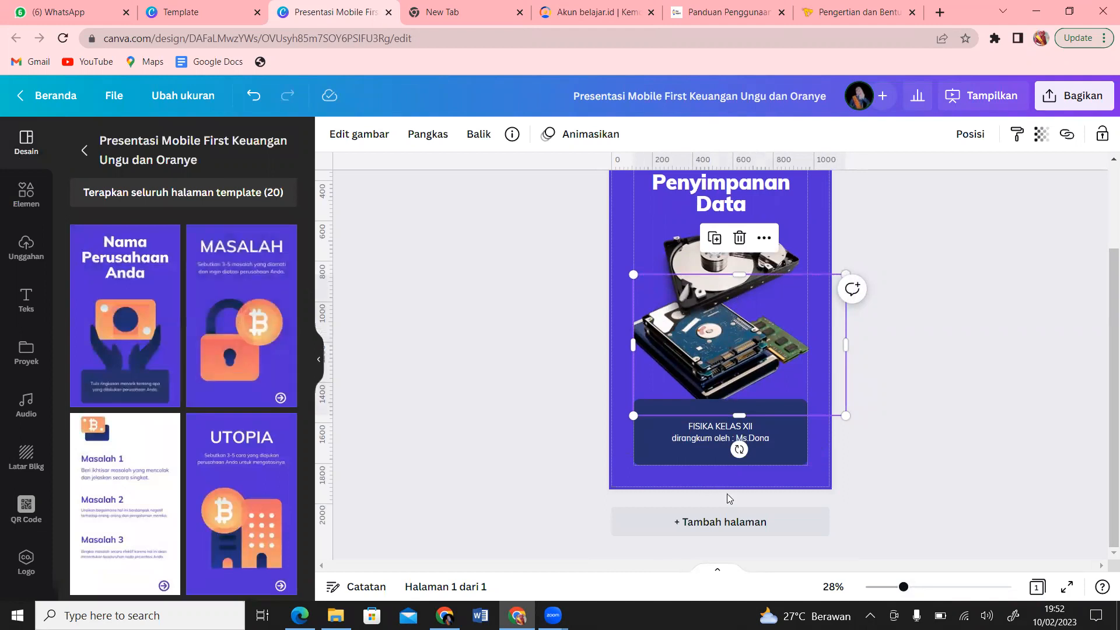
pyautogui.click(732, 525)
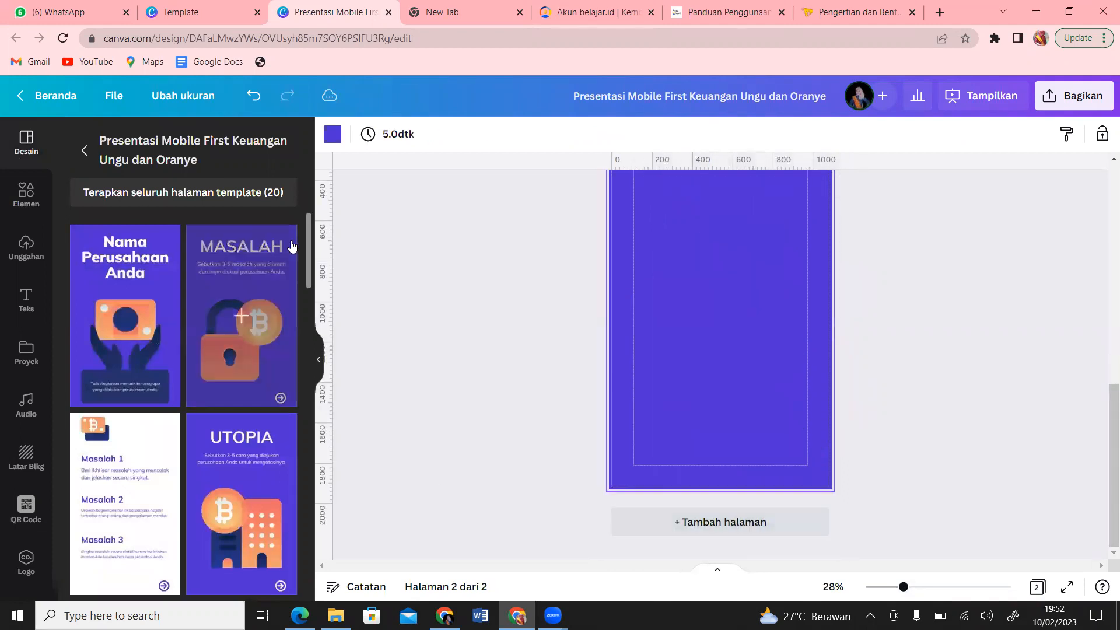
pyautogui.moveTo(309, 220)
pyautogui.mouseDown()
pyautogui.moveTo(311, 236)
pyautogui.moveTo(315, 219)
pyautogui.mouseUp()
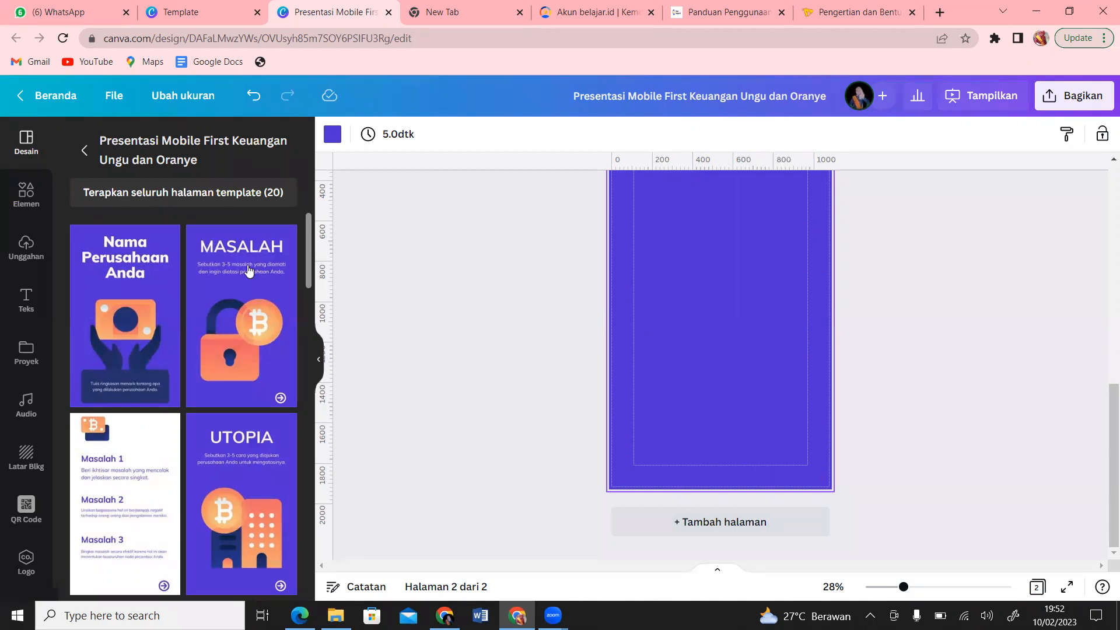
pyautogui.click(242, 327)
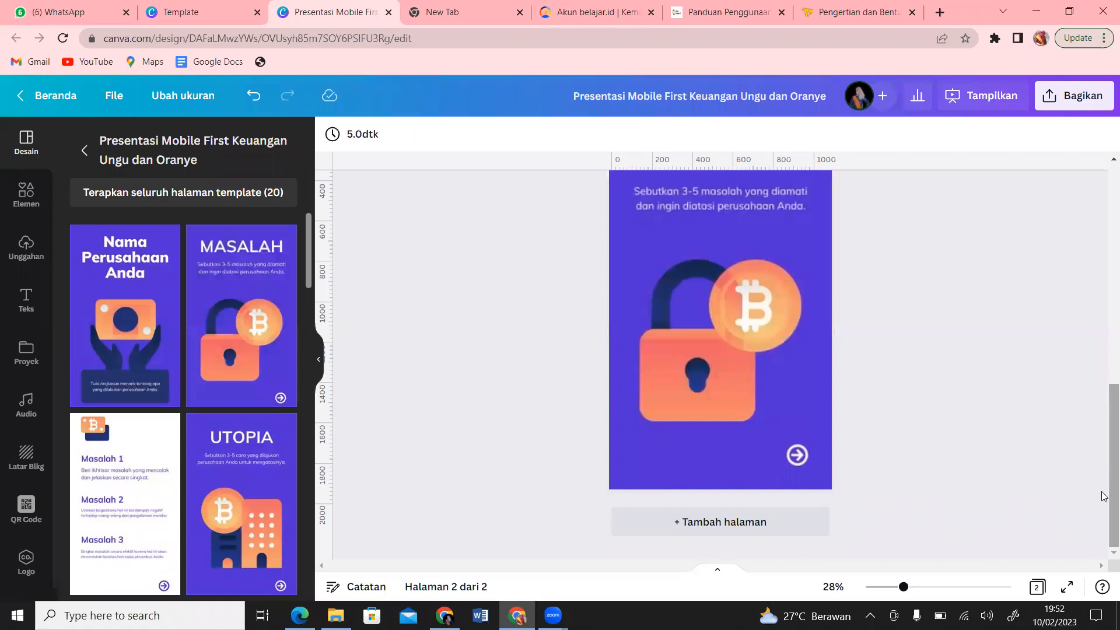
pyautogui.scroll(3, 1103, 432)
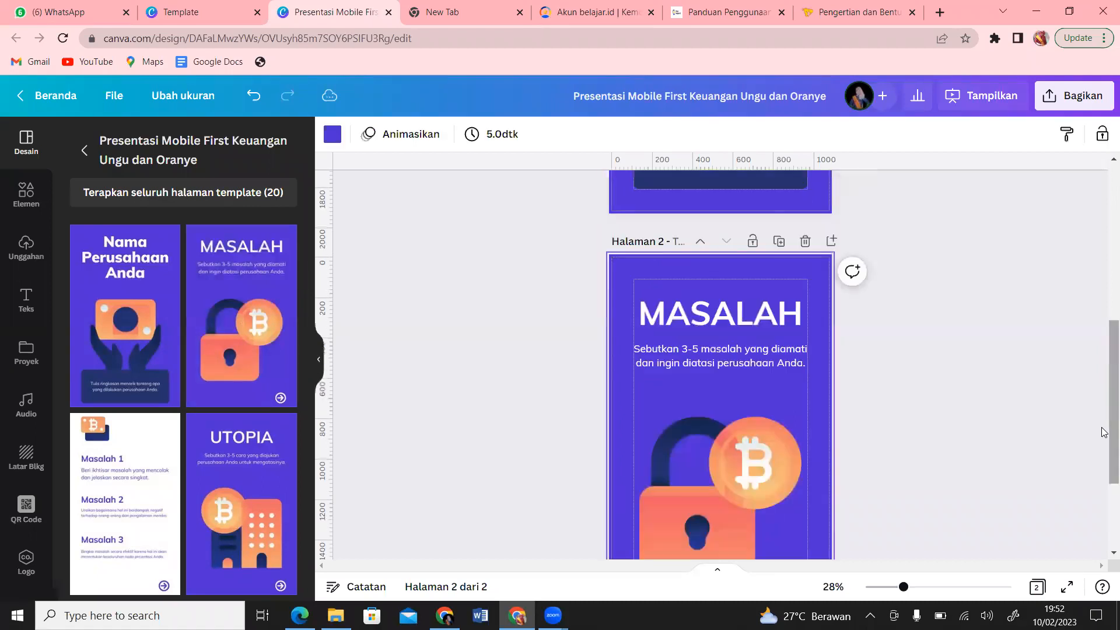
# Copy the sentence defining "Penyimpanan data", ending in "di waktu yang akan datang", from the Kelas Pintar article
pyautogui.click(862, 17)
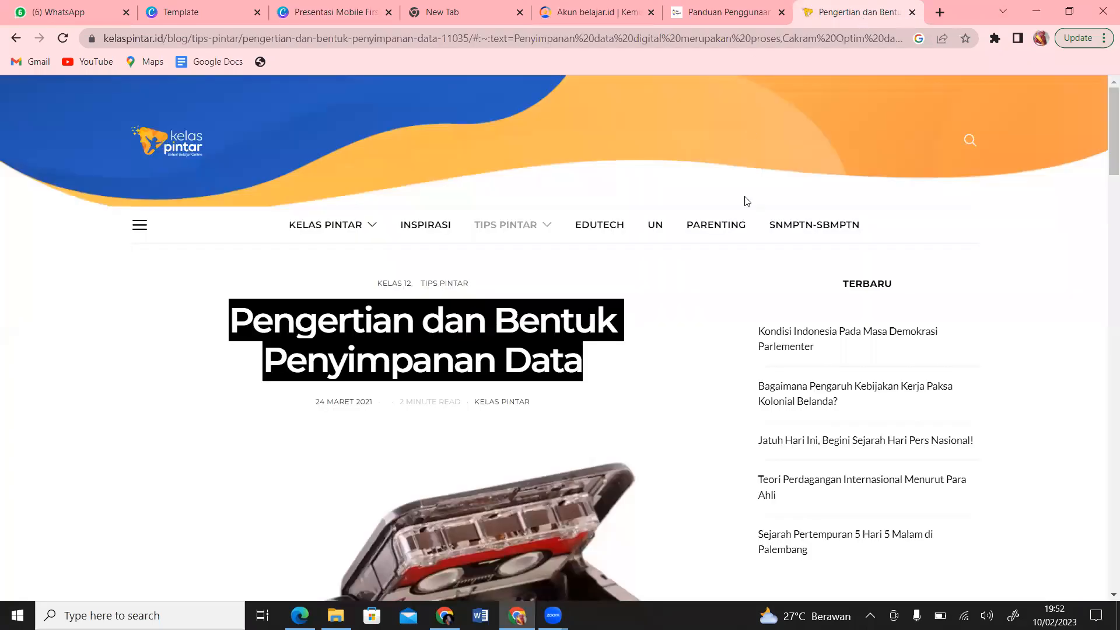
pyautogui.scroll(-5, 1103, 175)
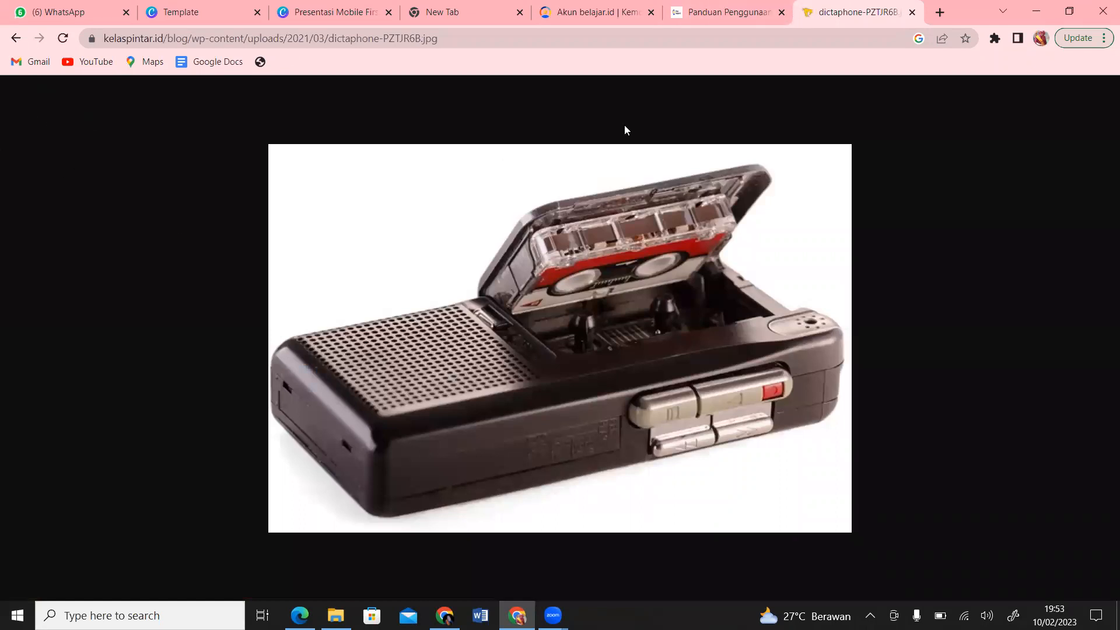
pyautogui.click(16, 38)
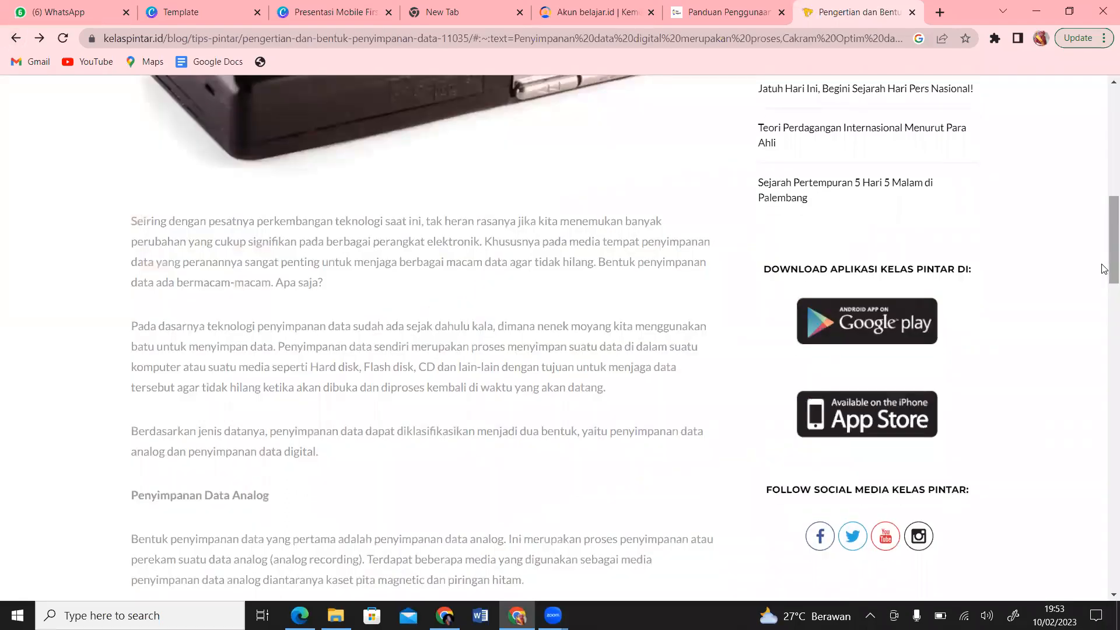
pyautogui.moveTo(1103, 268); pyautogui.dragTo(1104, 288)
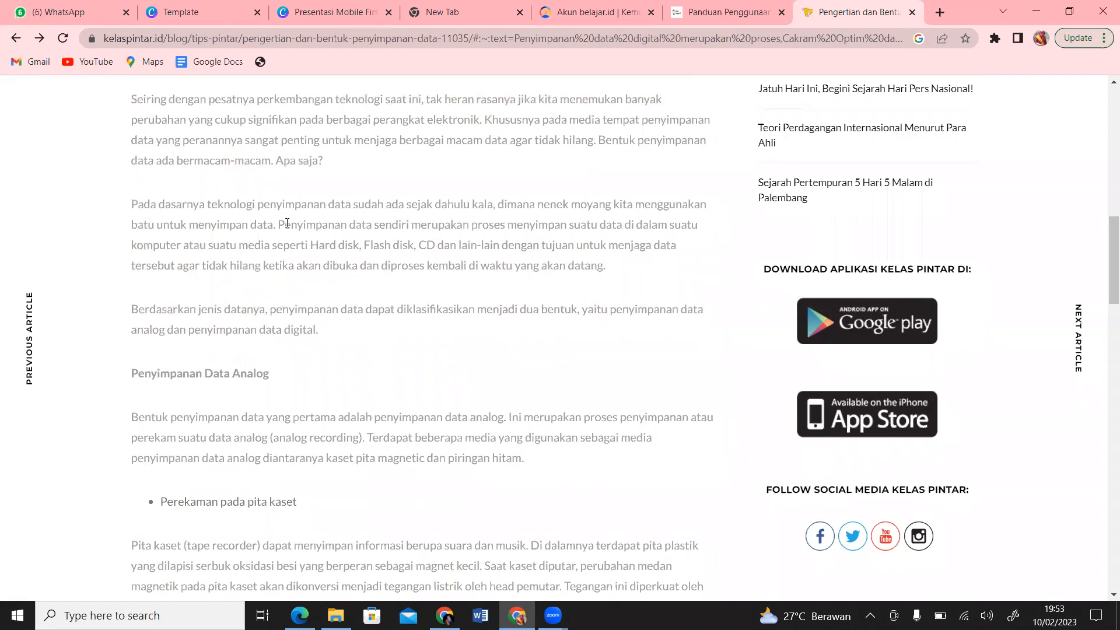
pyautogui.moveTo(278, 228); pyautogui.dragTo(409, 248)
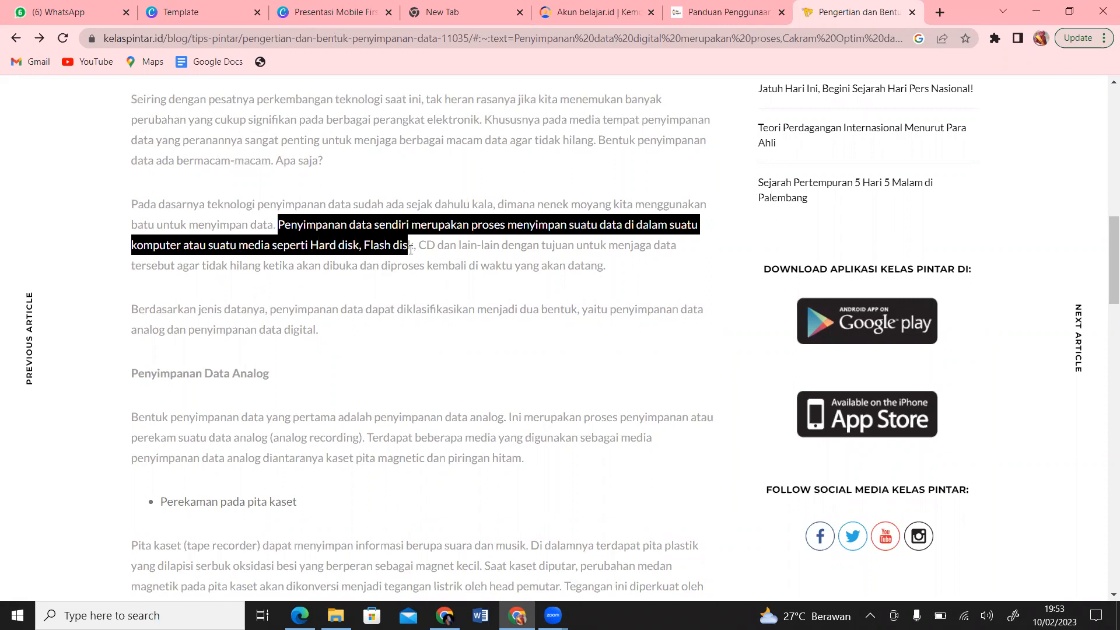
pyautogui.moveTo(411, 249); pyautogui.dragTo(633, 269)
pyautogui.hotkey('ctrl', 'c')
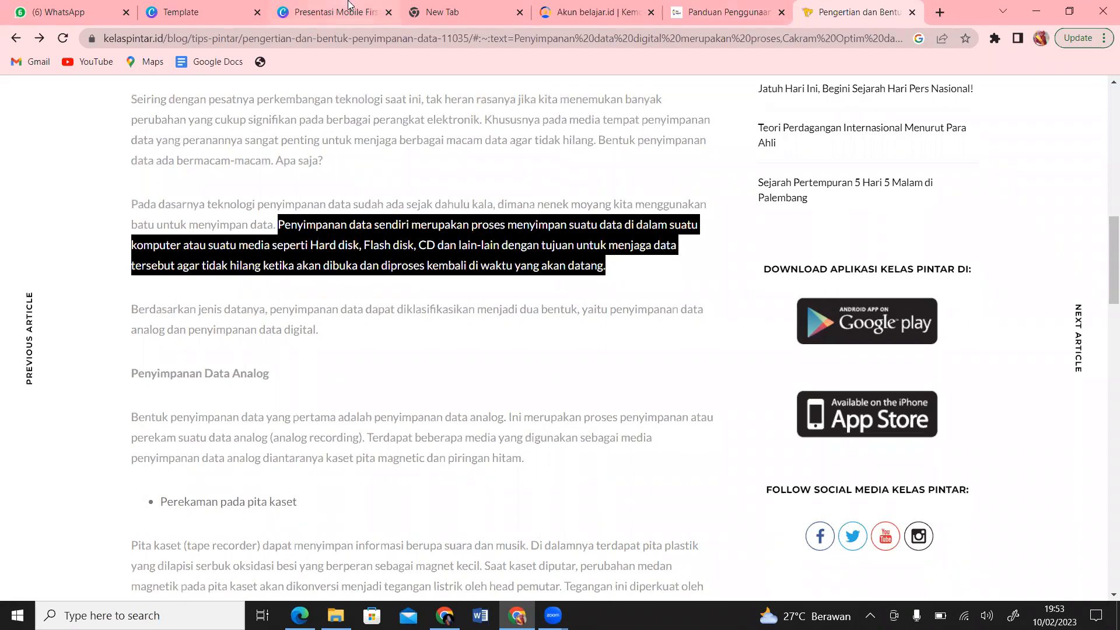
# Return to the Canva presentation and ungroup the "MASALAH" heading from its description on page 2
pyautogui.click(328, 9)
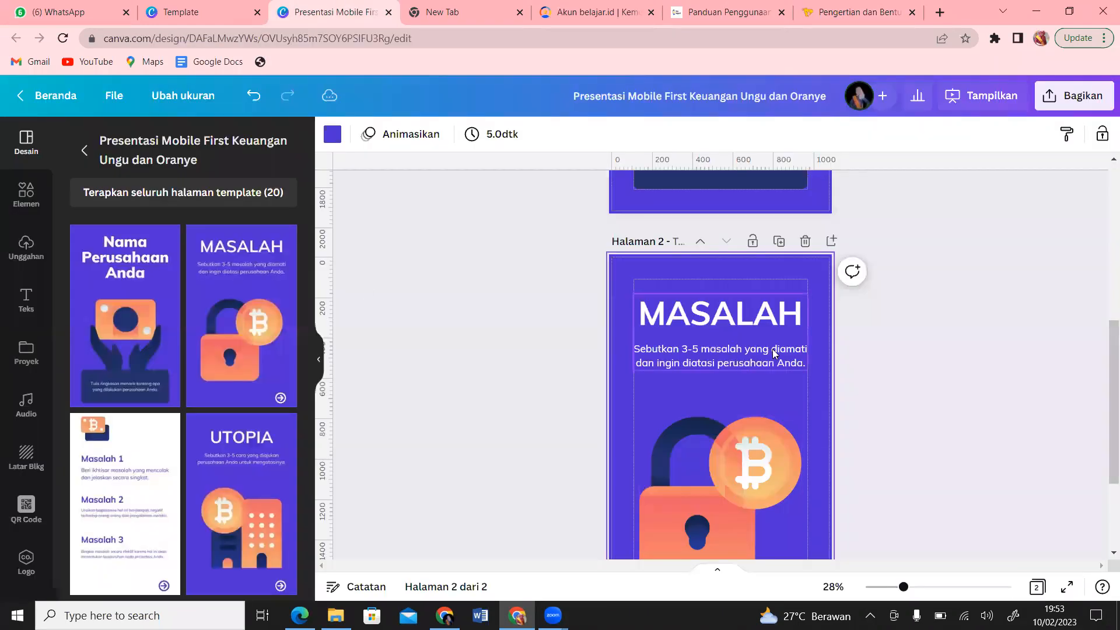
pyautogui.click(783, 365)
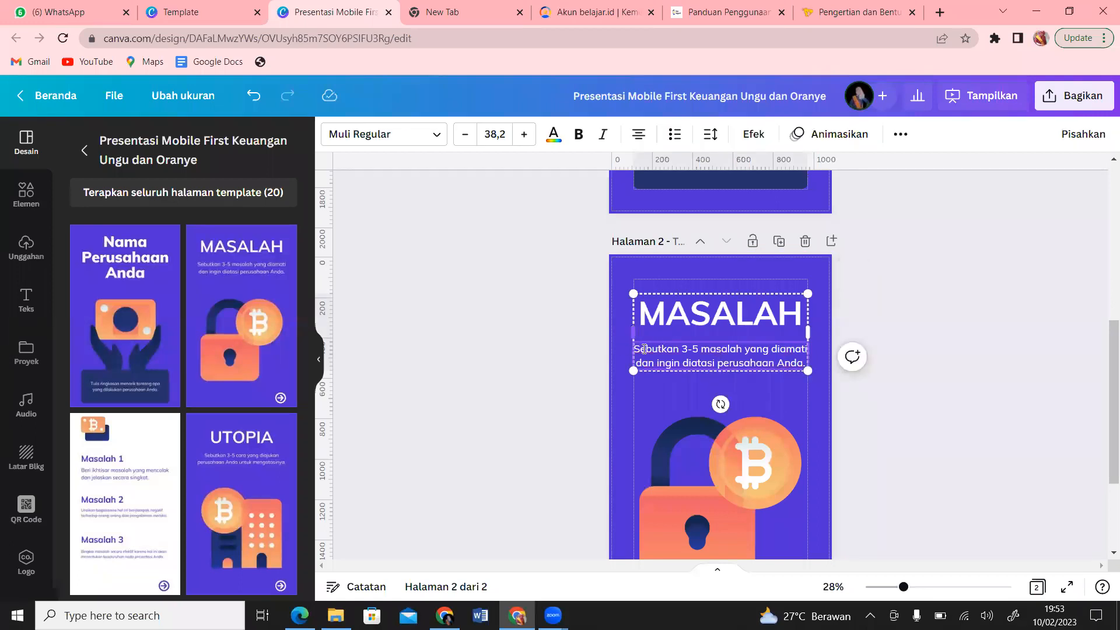
pyautogui.moveTo(638, 347); pyautogui.dragTo(795, 380)
pyautogui.hotkey('ctrl', 'z')
pyautogui.click(775, 365)
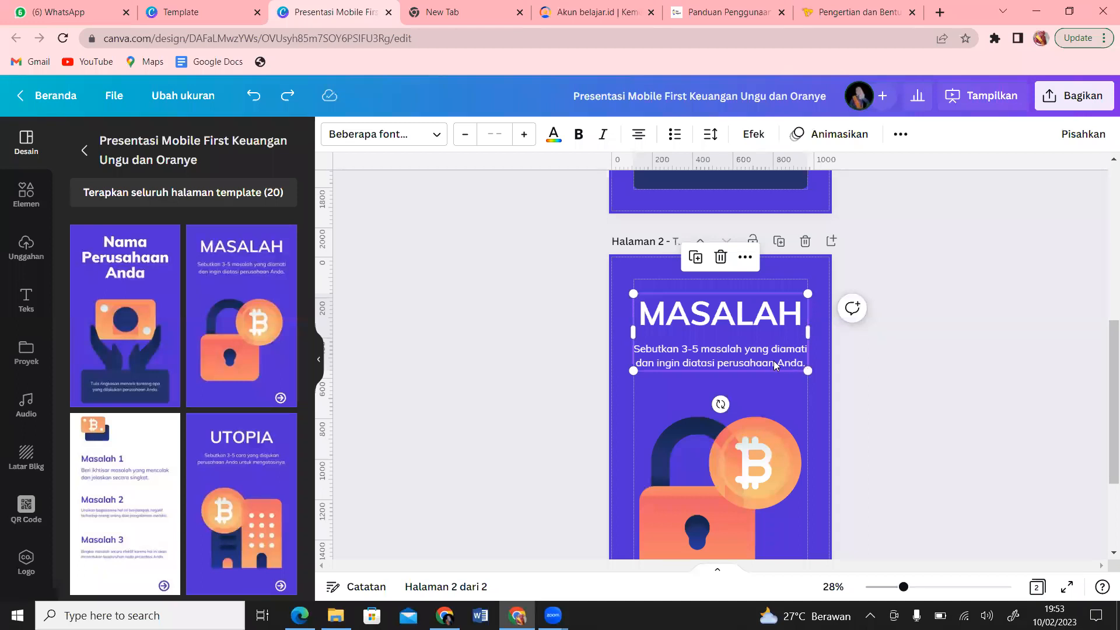
pyautogui.click(646, 355)
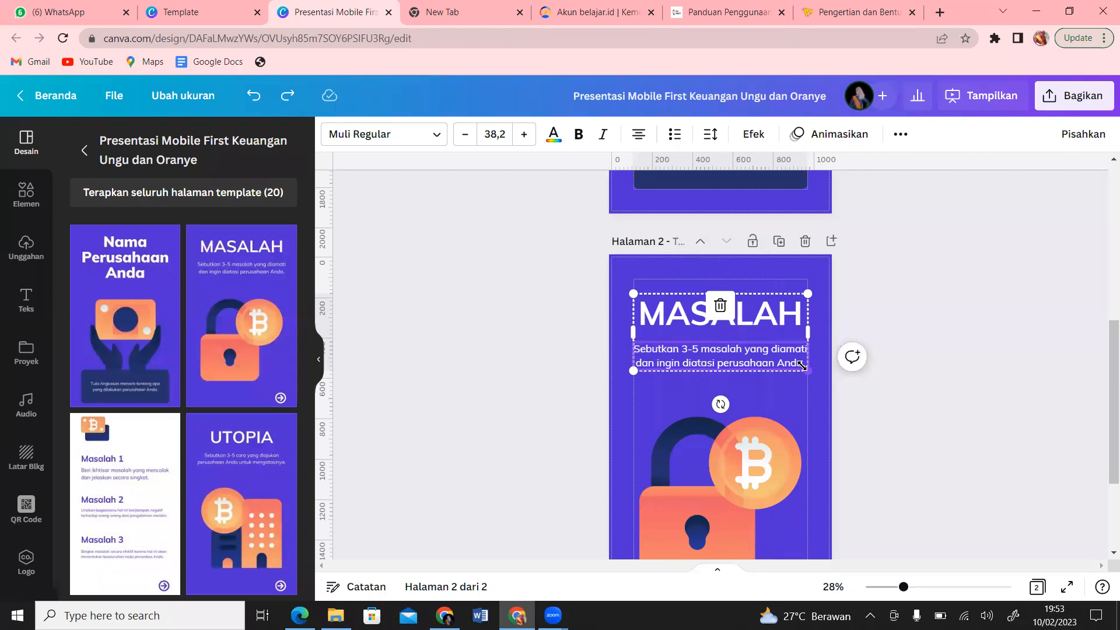
pyautogui.moveTo(800, 364); pyautogui.dragTo(808, 364)
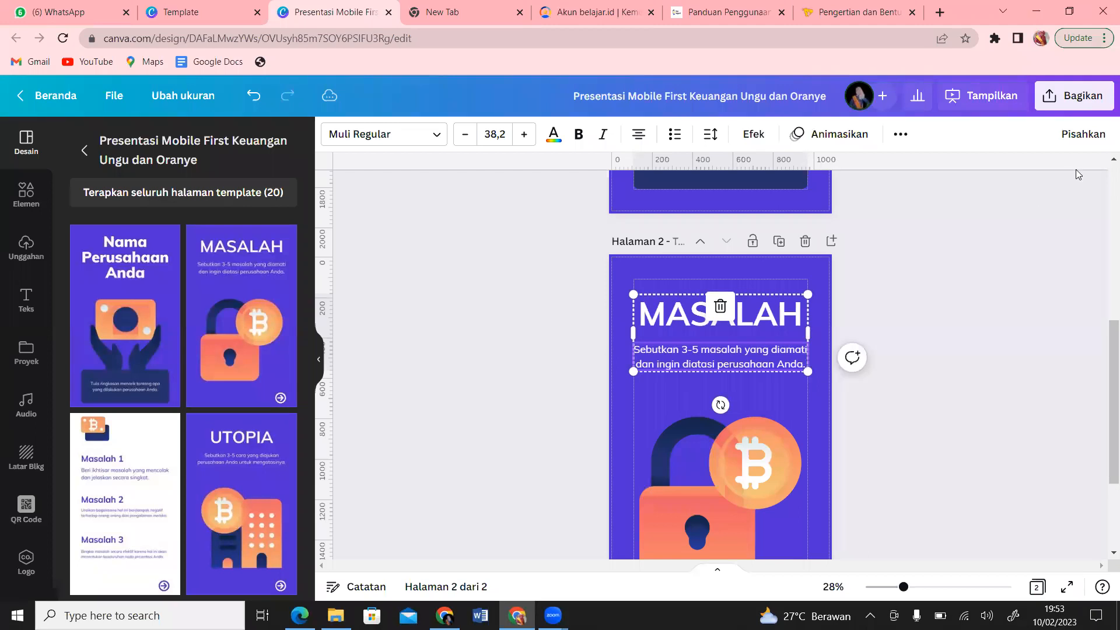
pyautogui.click(1083, 134)
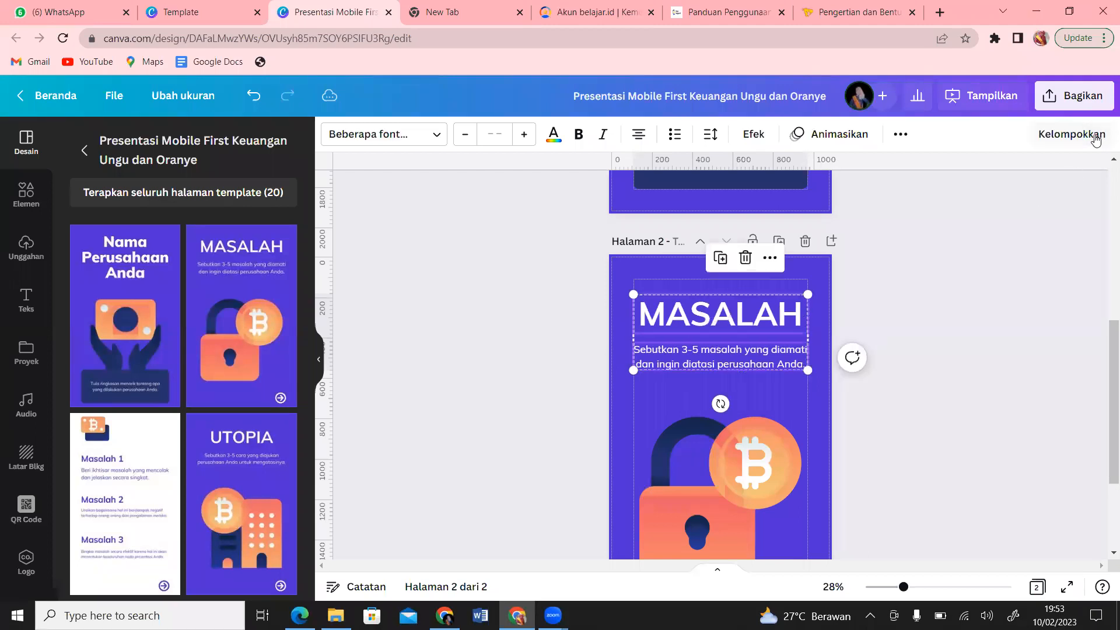
pyautogui.click(809, 394)
# Replace the description under the "MASALAH" heading with the copied data storage definition
pyautogui.click(765, 364)
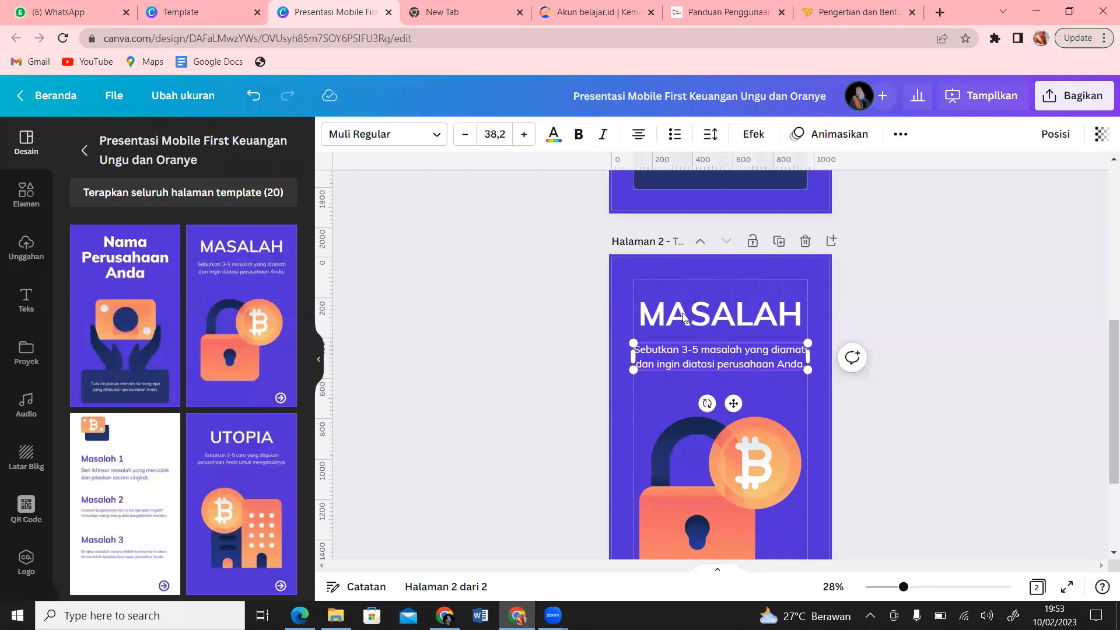
pyautogui.moveTo(640, 351); pyautogui.dragTo(802, 362)
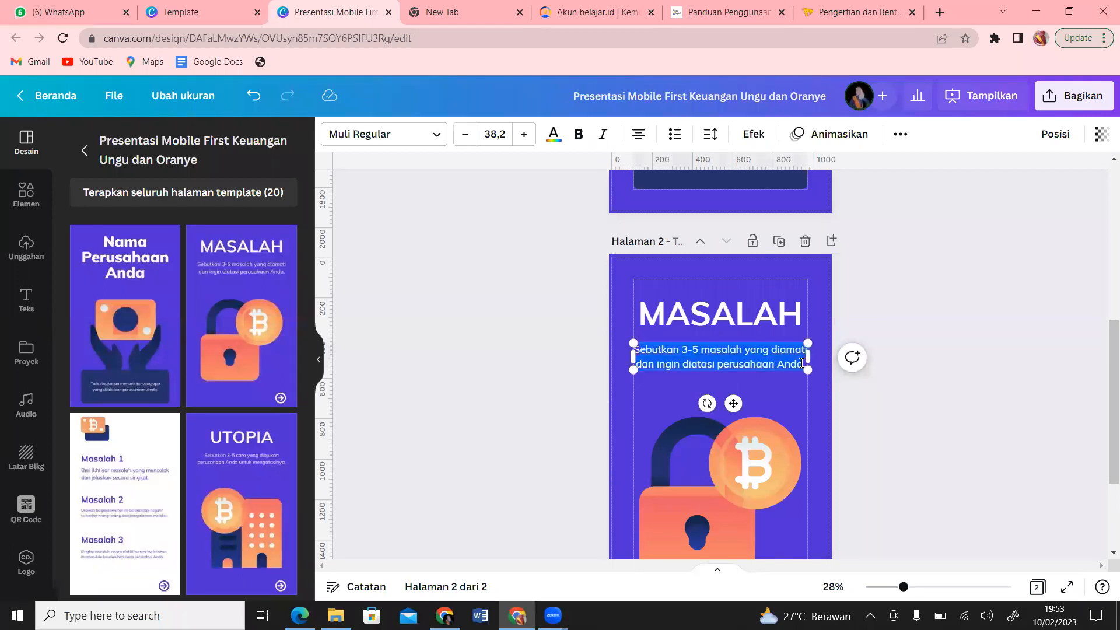
pyautogui.write('S')
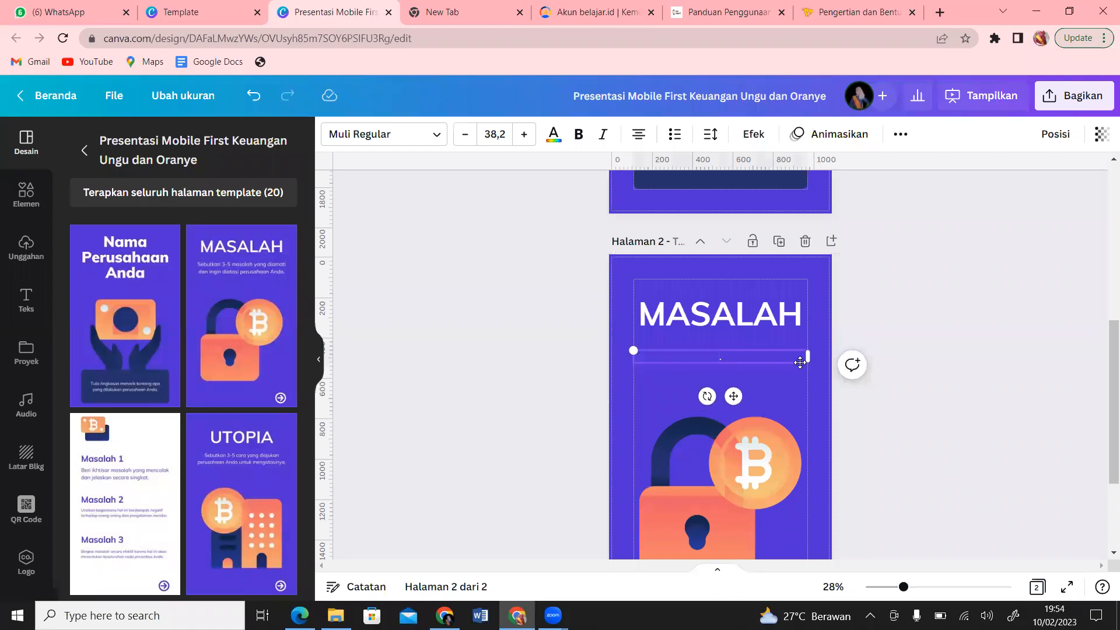
pyautogui.hotkey('ctrl', 'v')
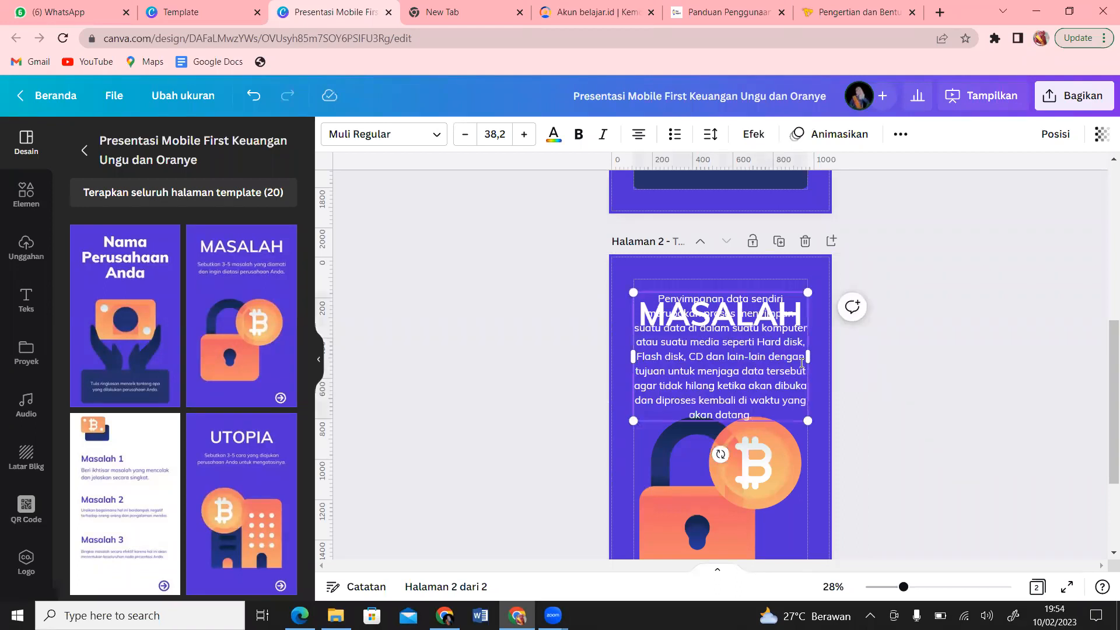
# Shrink the padlock and Bitcoin illustration on page 2 to about half its size, keeping it near the page's lower edge
pyautogui.moveTo(1102, 370); pyautogui.dragTo(1103, 435)
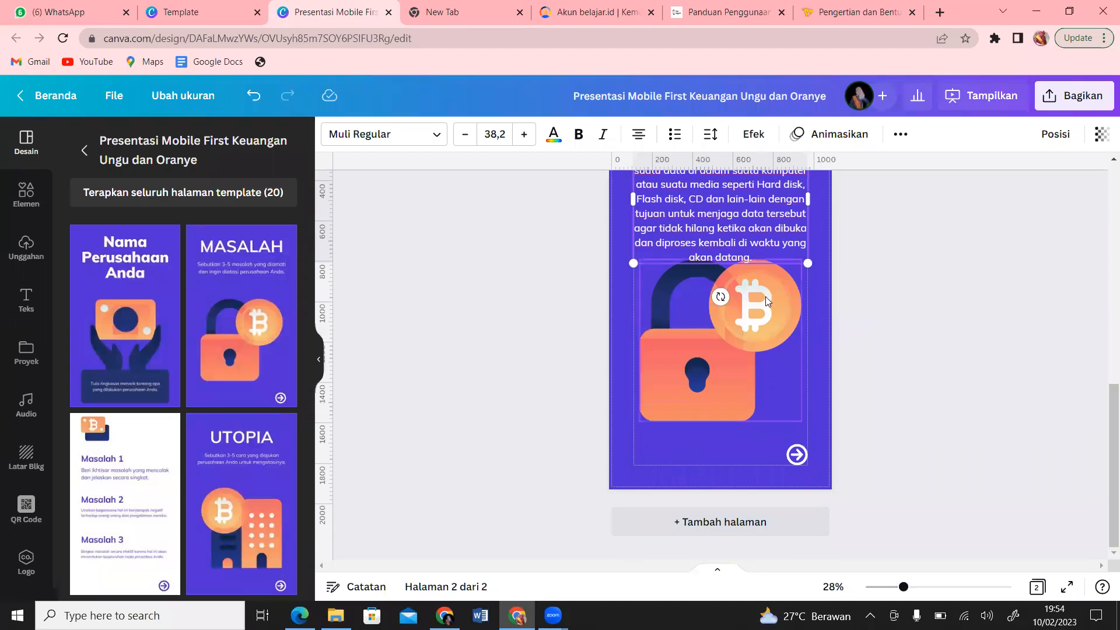
pyautogui.click(766, 301)
pyautogui.moveTo(808, 263); pyautogui.dragTo(717, 344)
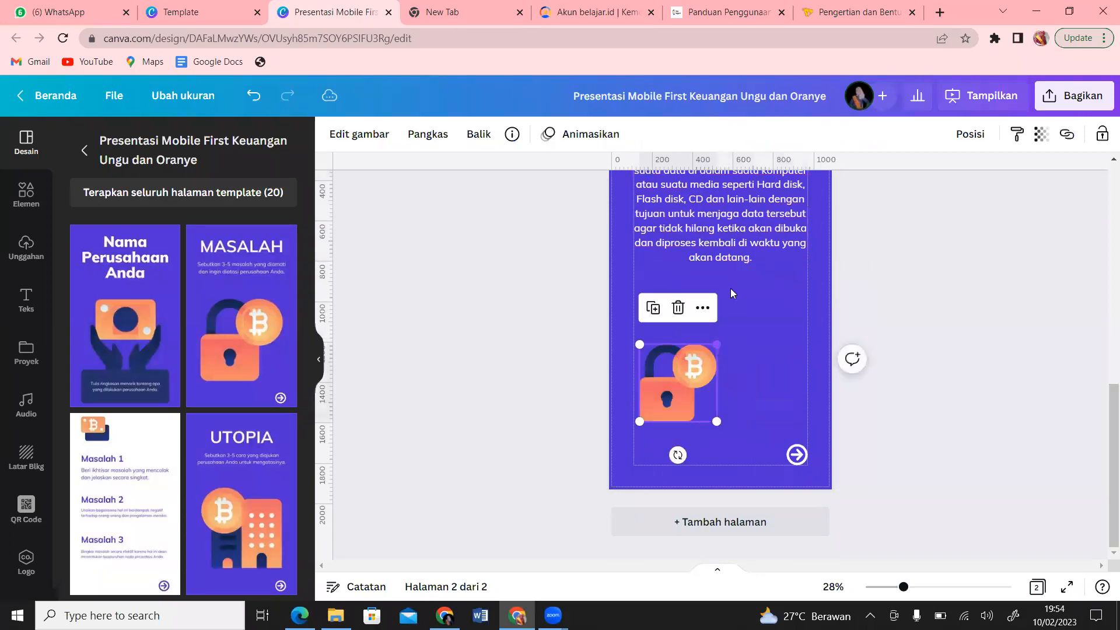
# Move the definition paragraph down below the heading and delete the word "sendiri" from its first line
pyautogui.moveTo(760, 244); pyautogui.dragTo(760, 307)
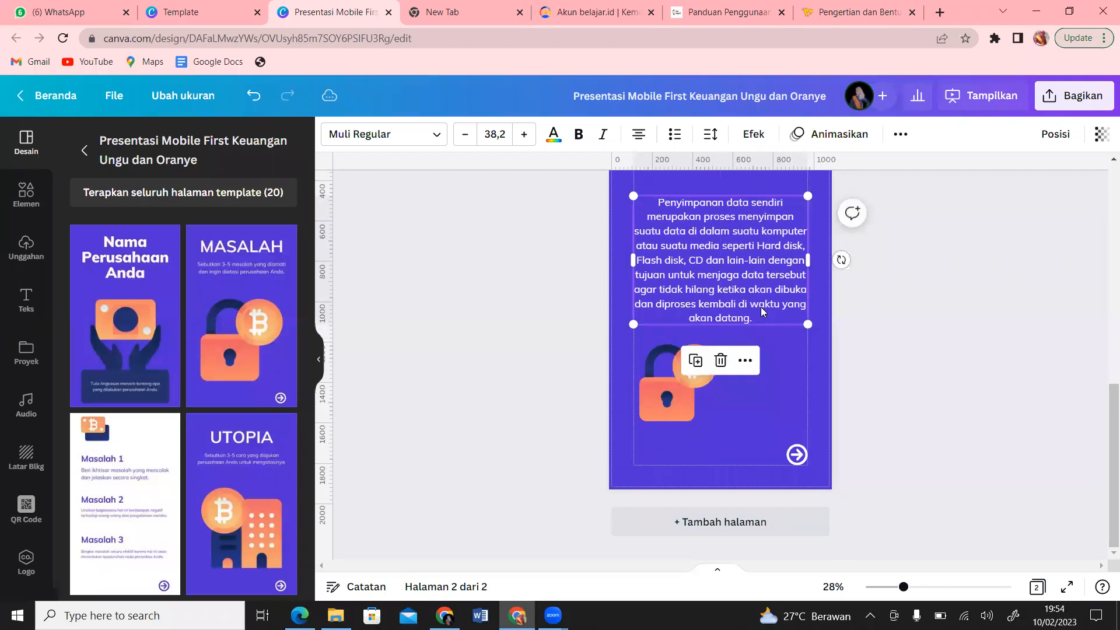
pyautogui.click(787, 200)
pyautogui.doubleClick(787, 201)
pyautogui.press('BackSpace')
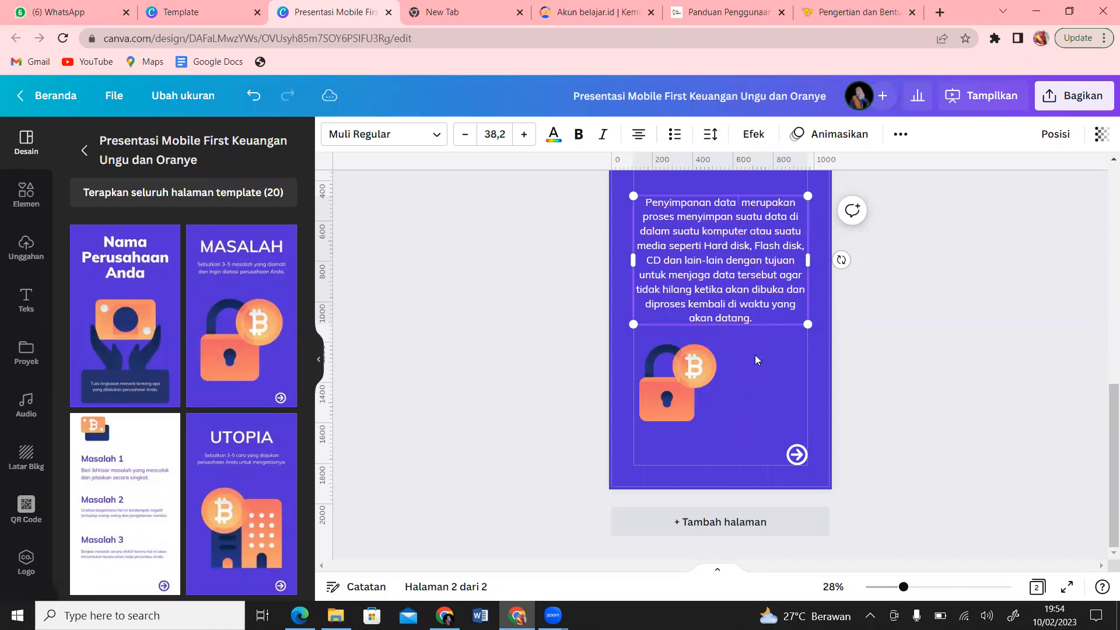
# Delete the padlock and Bitcoin illustration from page 2 and search the graphics elements for "penyimpanan"
pyautogui.click(679, 389)
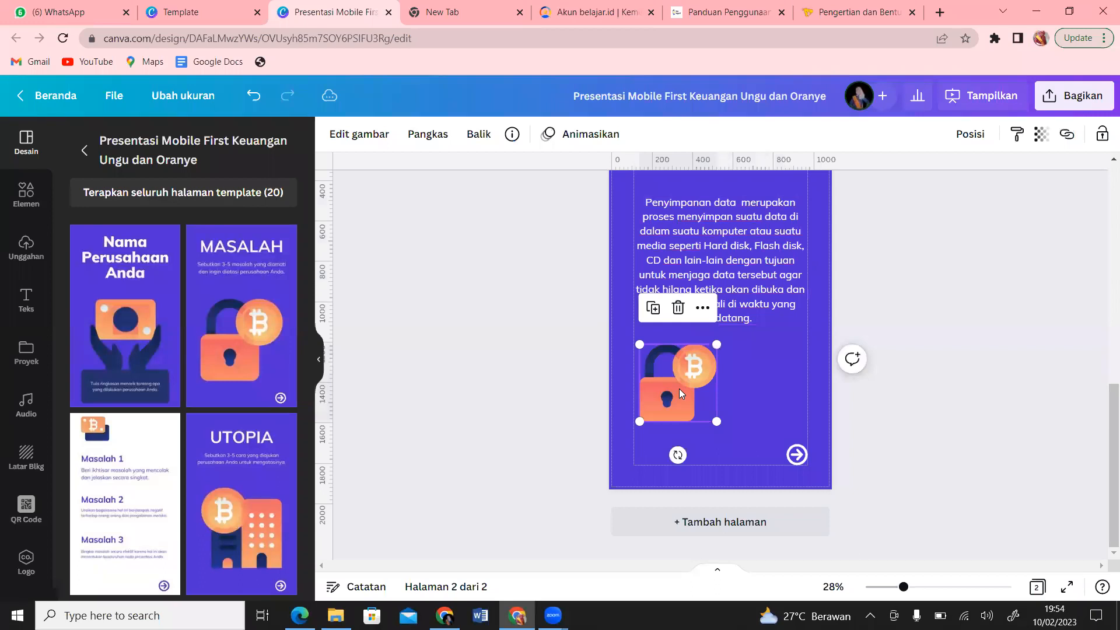
pyautogui.press('Delete')
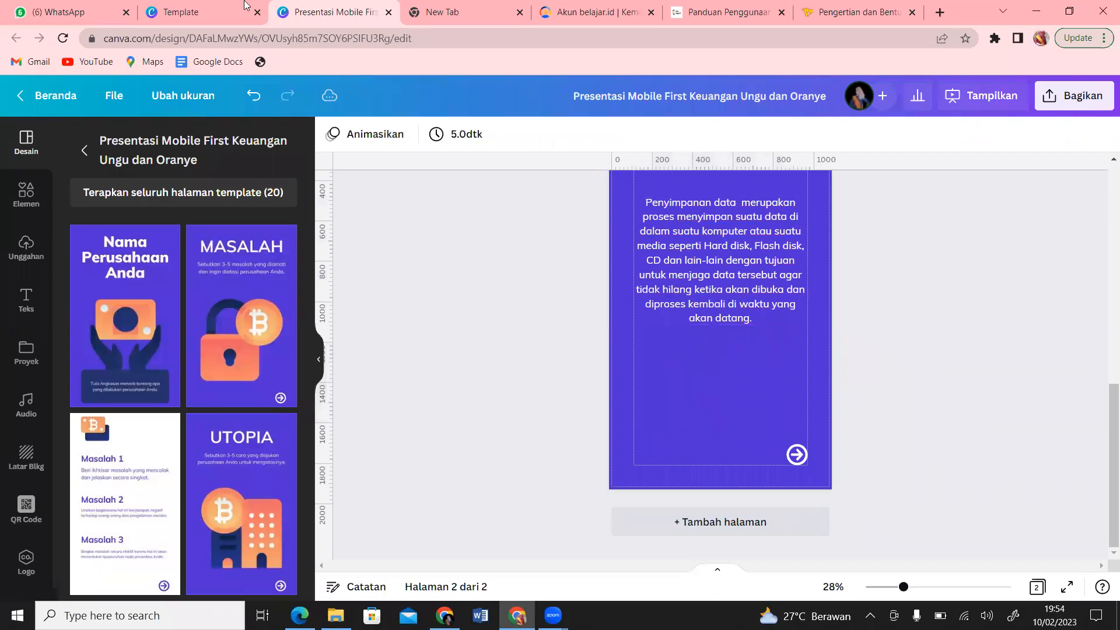
pyautogui.click(27, 205)
pyautogui.click(206, 146)
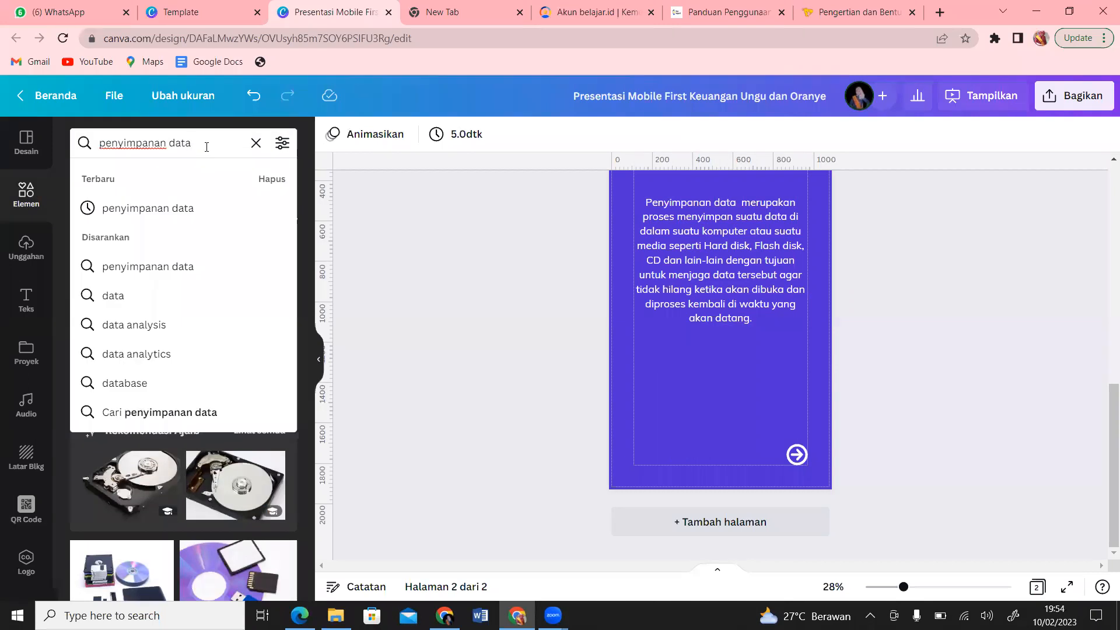
pyautogui.press('BackSpace')
pyautogui.press('BackSpace')
pyautogui.press('Return')
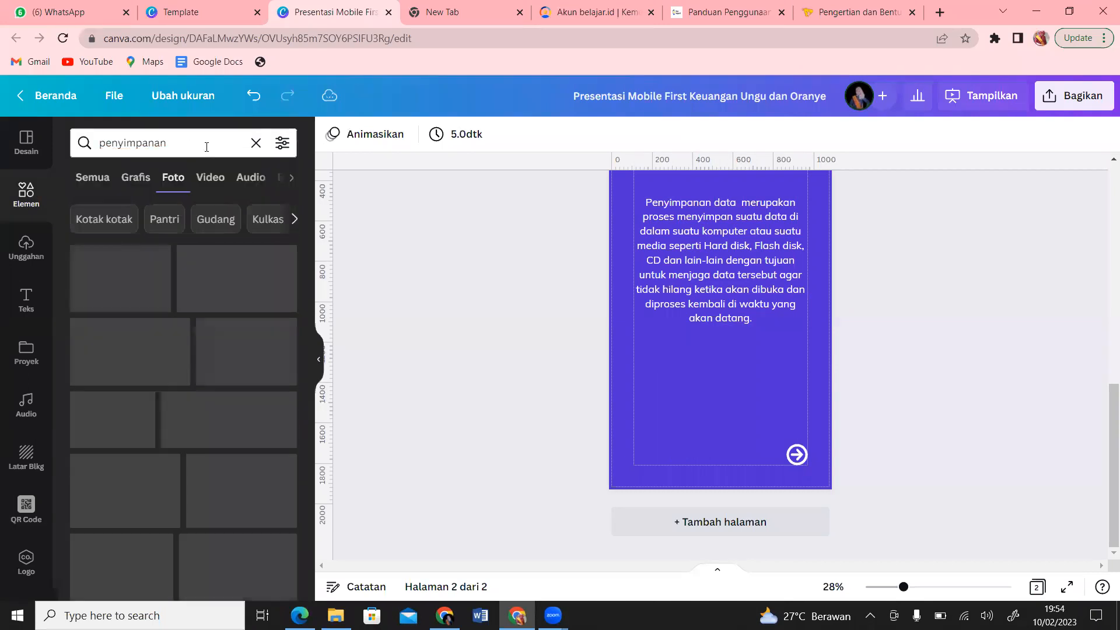
pyautogui.click(130, 185)
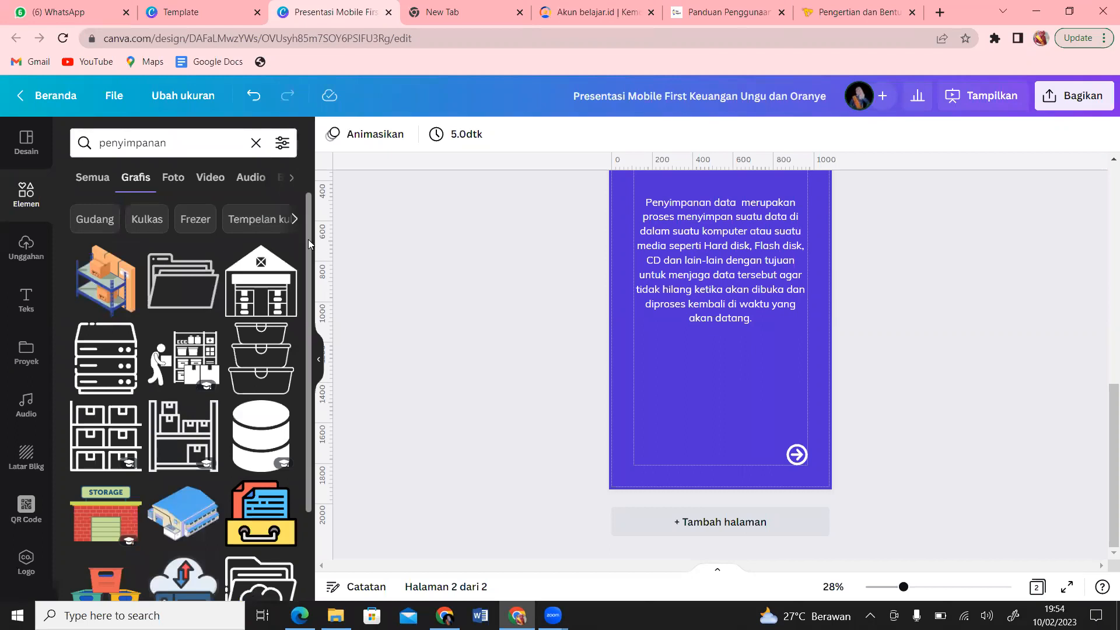
# Add the yellow file drawer graphic with red and blue documents to page 2, enlarge it, and center it under the definition paragraph
pyautogui.scroll(-5, 308, 240)
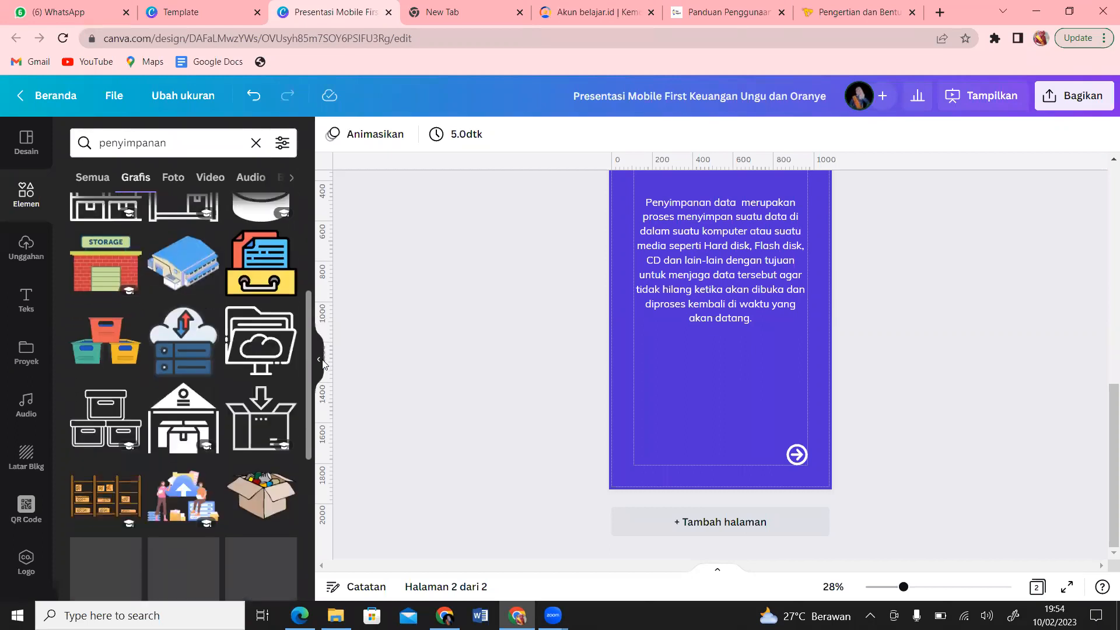
pyautogui.click(253, 232)
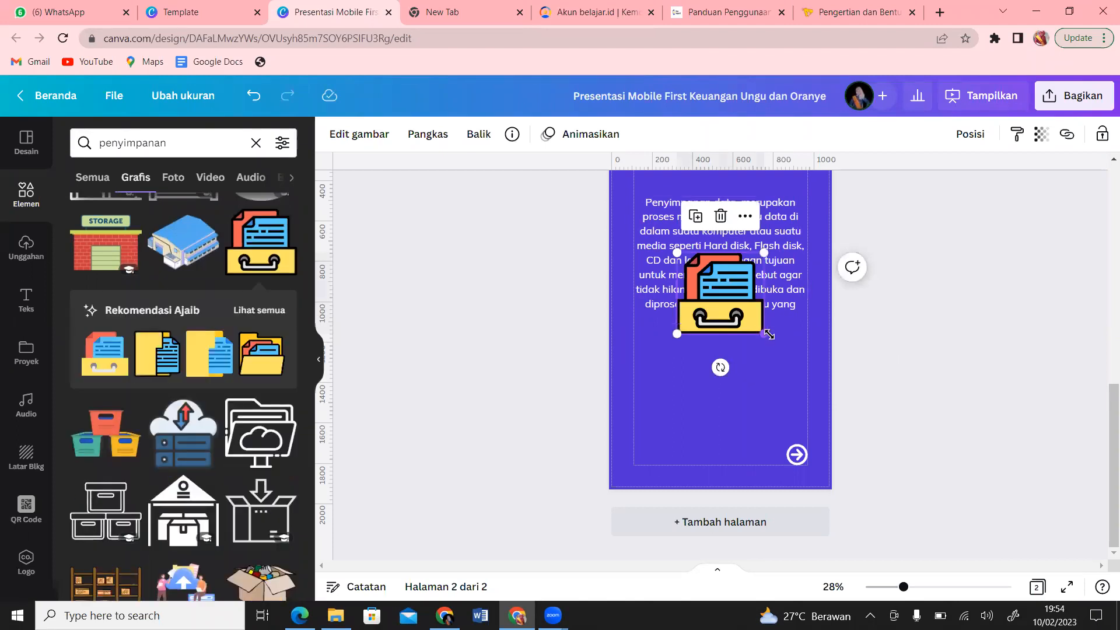
pyautogui.moveTo(767, 336); pyautogui.dragTo(798, 366)
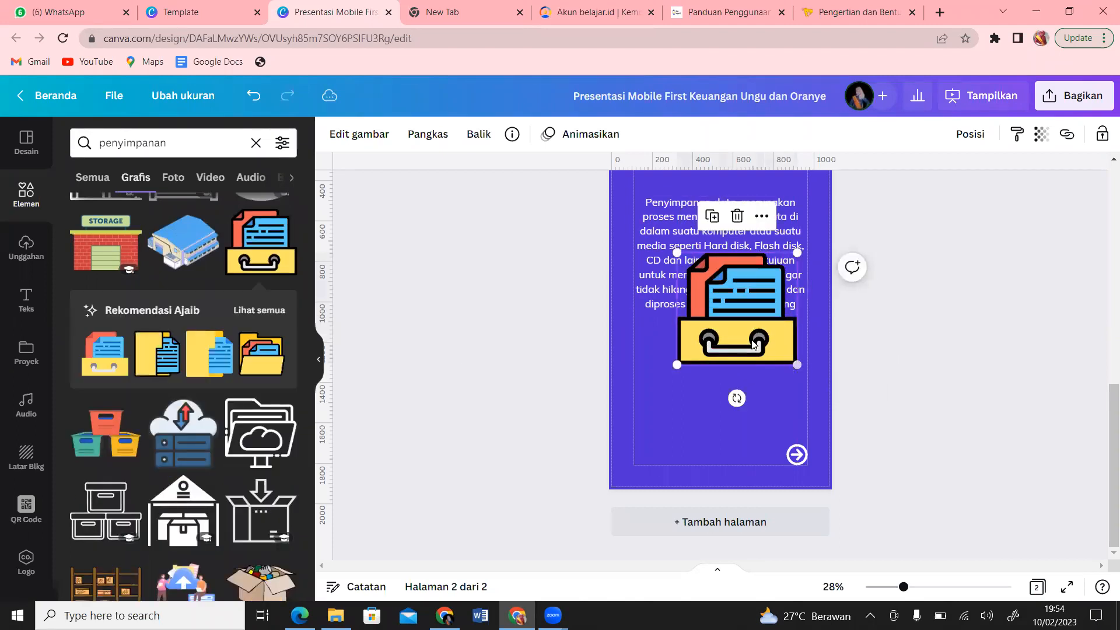
pyautogui.moveTo(752, 334); pyautogui.dragTo(734, 418)
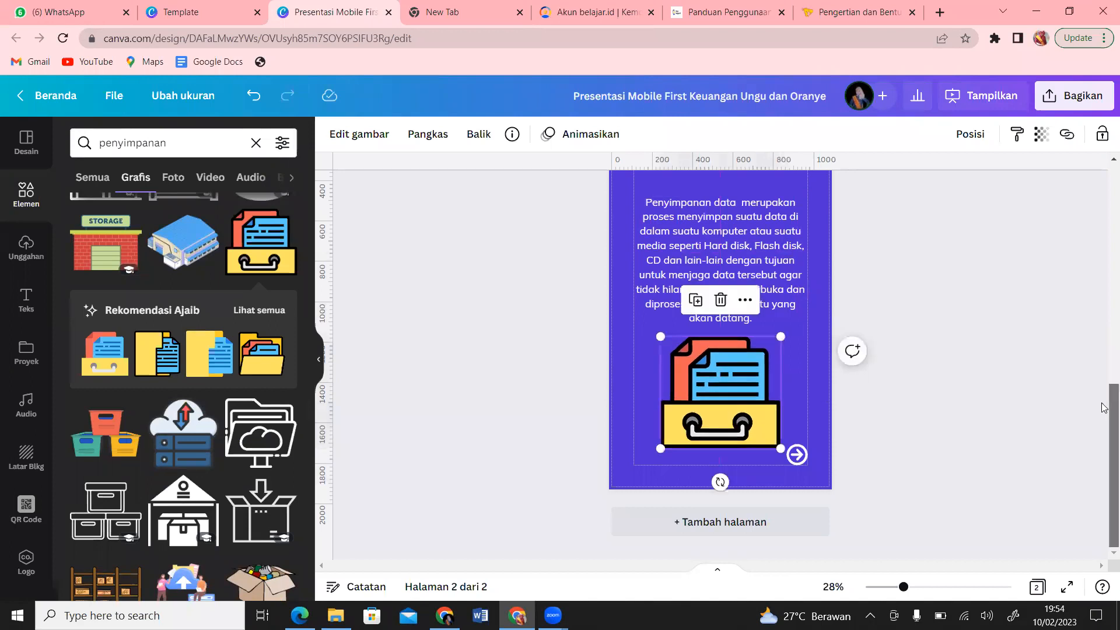
# Change the page 2 heading to "DEFINISI"
pyautogui.moveTo(1104, 417); pyautogui.dragTo(1104, 367)
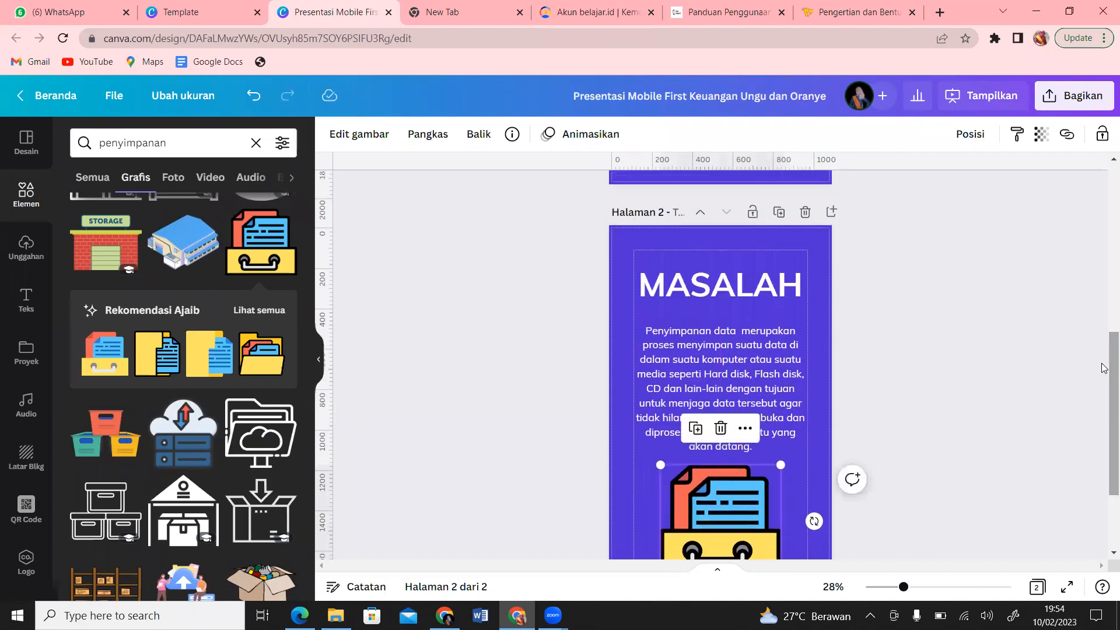
pyautogui.click(799, 295)
pyautogui.moveTo(799, 294); pyautogui.dragTo(637, 277)
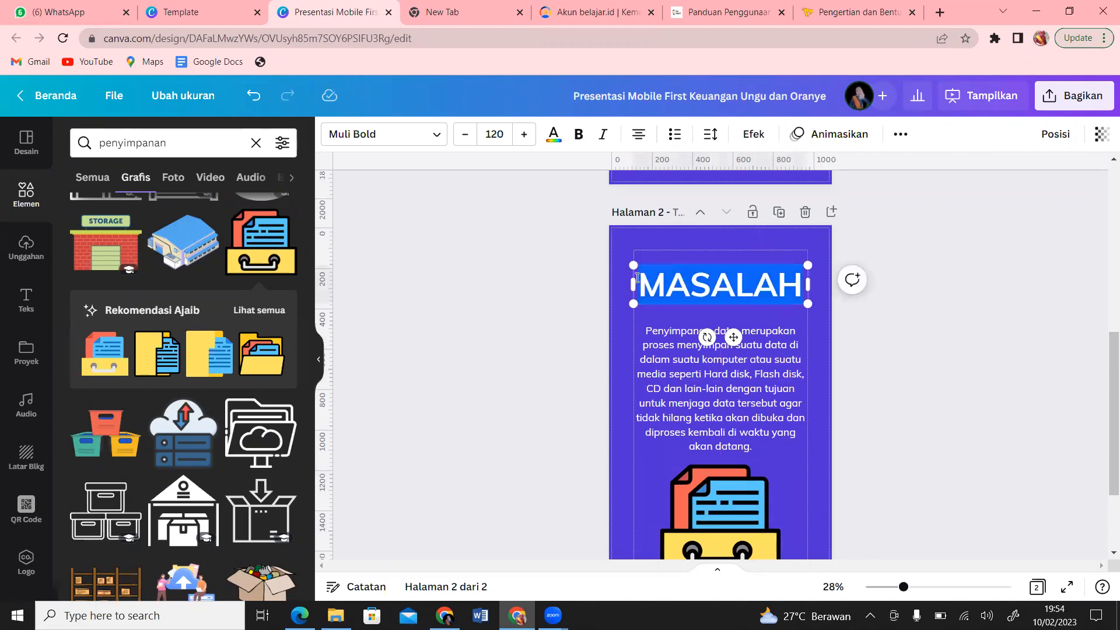
pyautogui.write('DEFINISI')
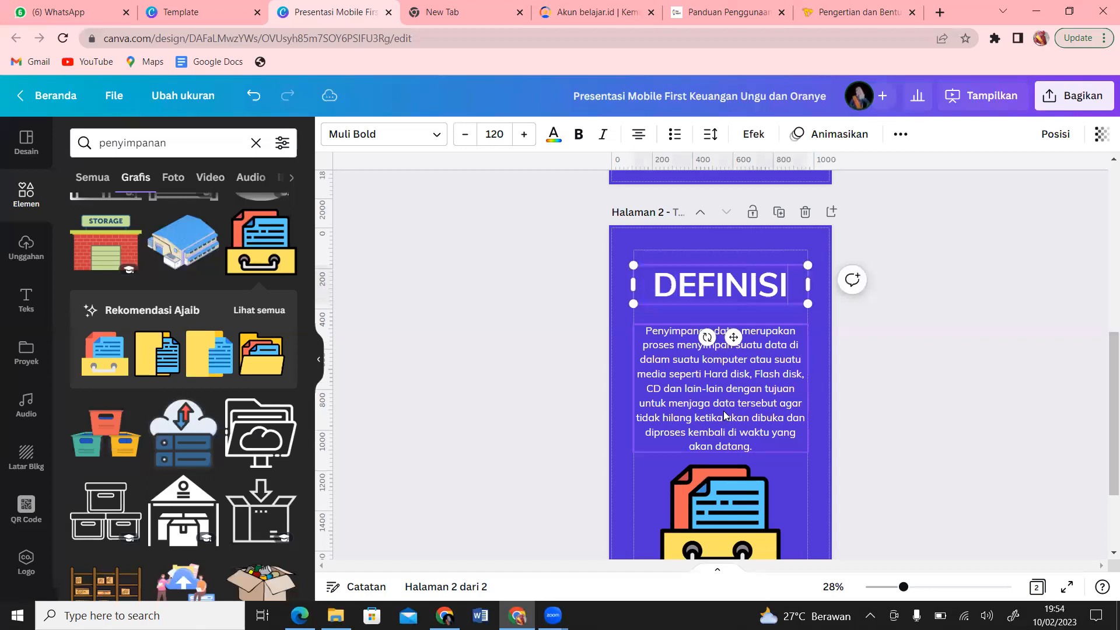
# Move the definition paragraph up closer to the heading and nudge the file drawer graphic up slightly
pyautogui.click(724, 415)
pyautogui.moveTo(724, 415); pyautogui.dragTo(725, 402)
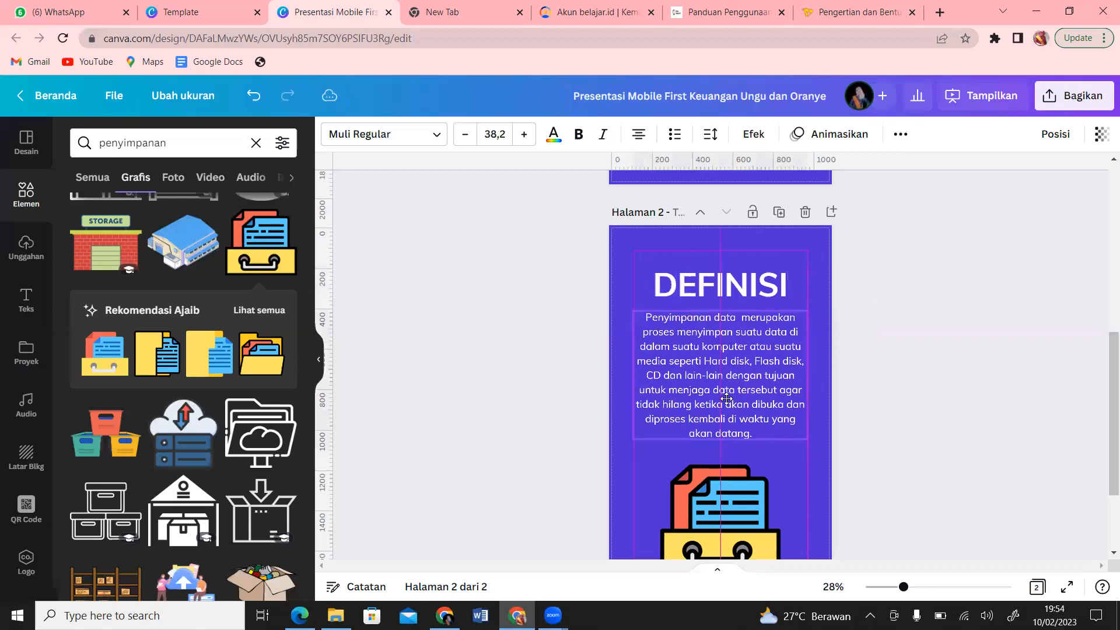
pyautogui.click(738, 496)
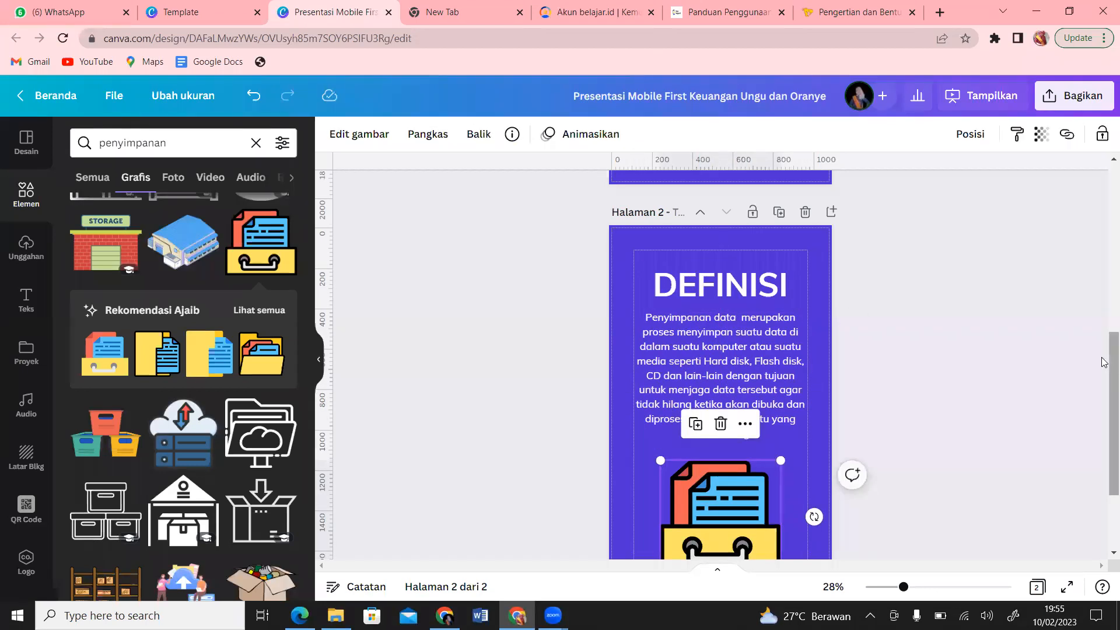
pyautogui.scroll(-2, 1104, 379)
pyautogui.scroll(5, 1104, 350)
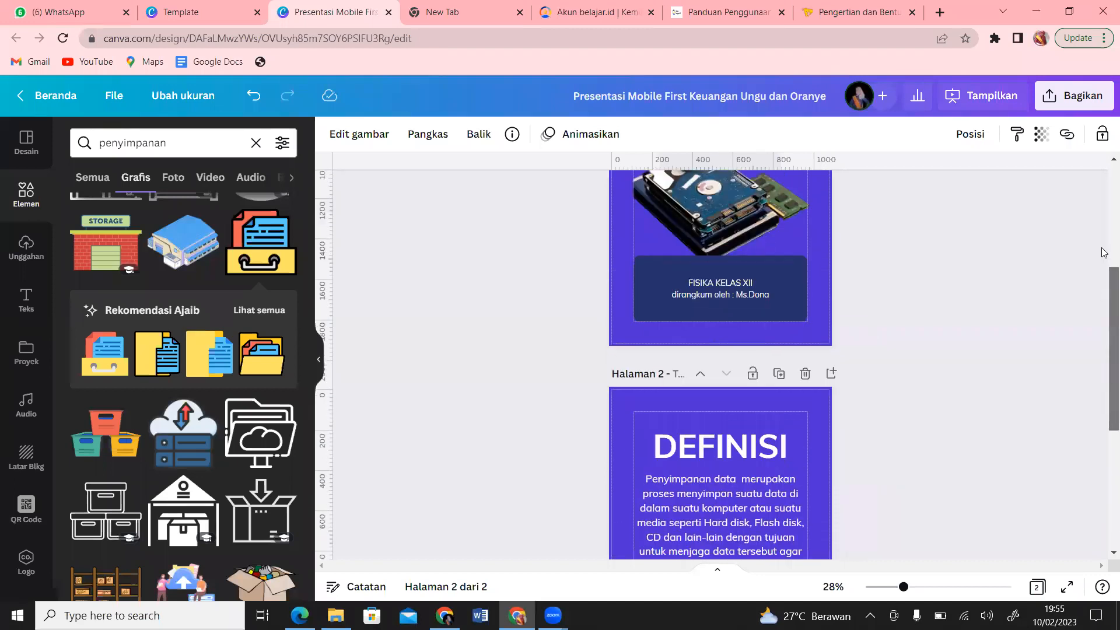
# Add a blank third page after the "DEFINISI" page
pyautogui.scroll(5, 1104, 252)
pyautogui.scroll(-3, 1104, 358)
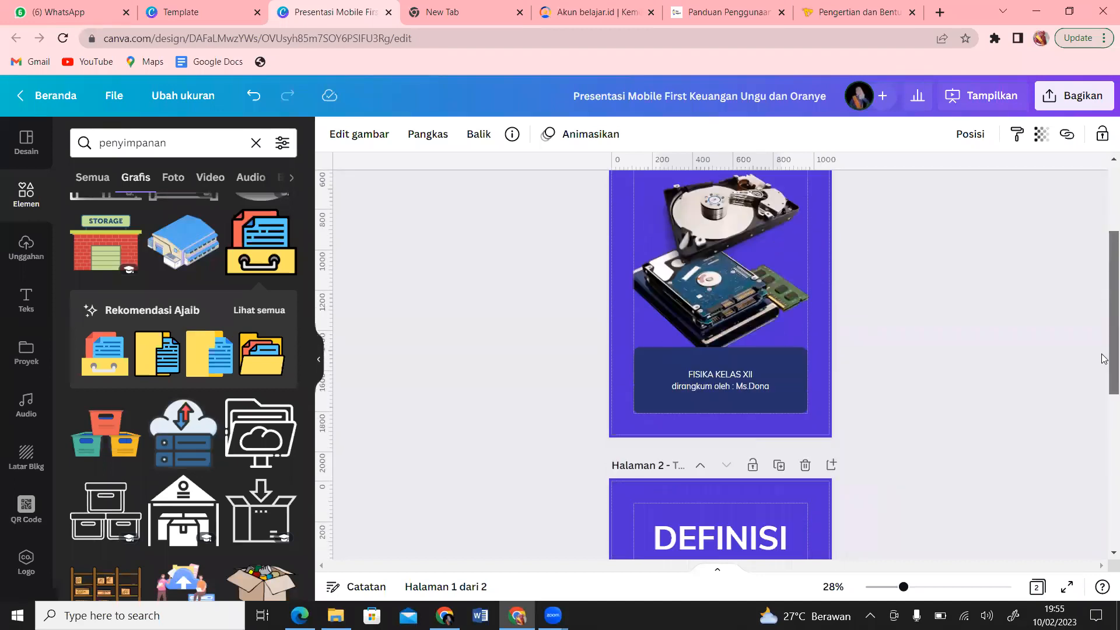
pyautogui.scroll(-5, 1105, 358)
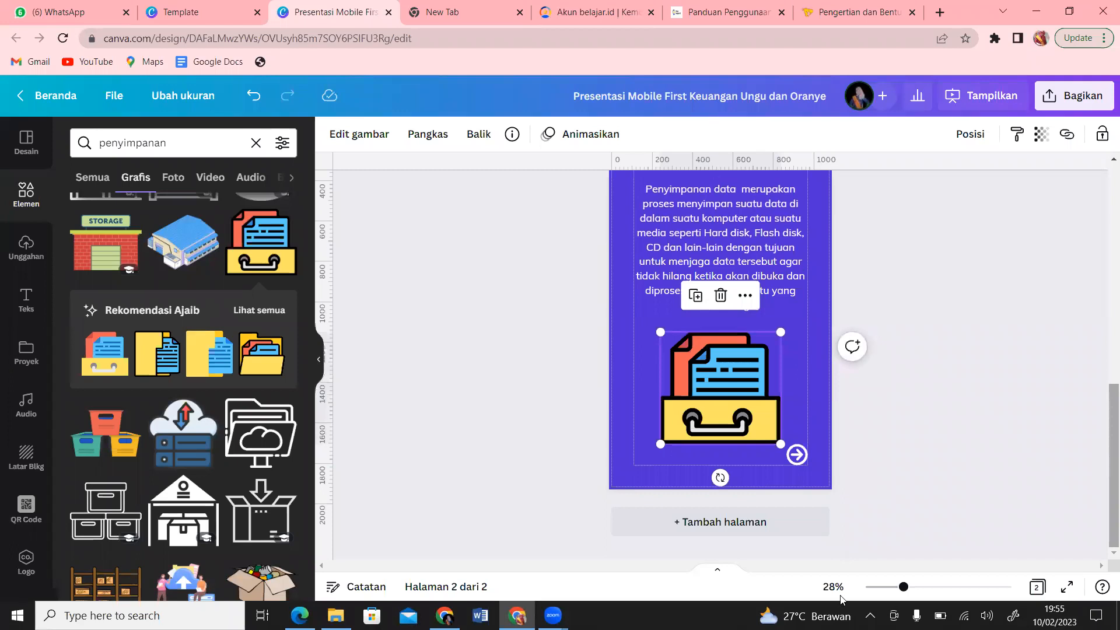
pyautogui.click(670, 523)
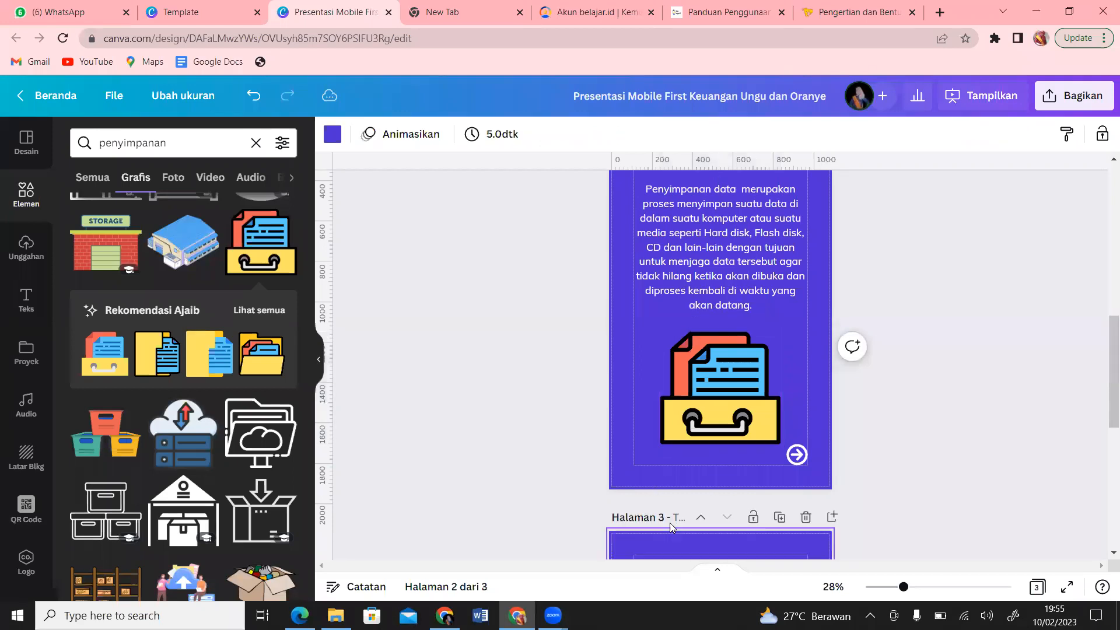
# Check the article's section on data storage forms and apply the template's "WAKTU" layout to page 3
pyautogui.click(21, 140)
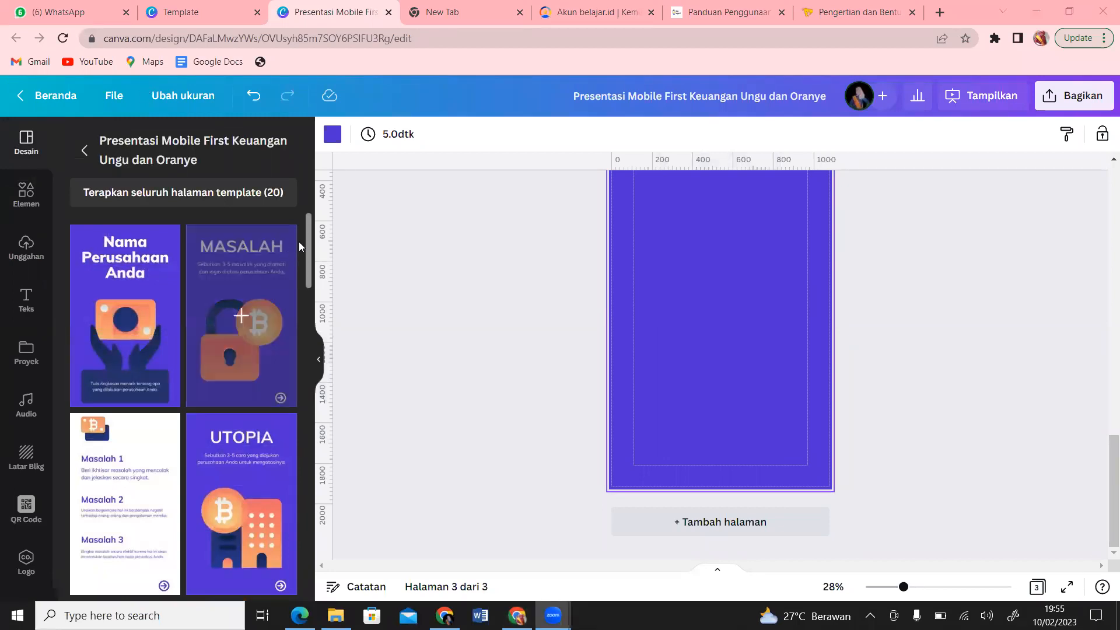
pyautogui.scroll(-1, 309, 245)
pyautogui.scroll(-3, 314, 247)
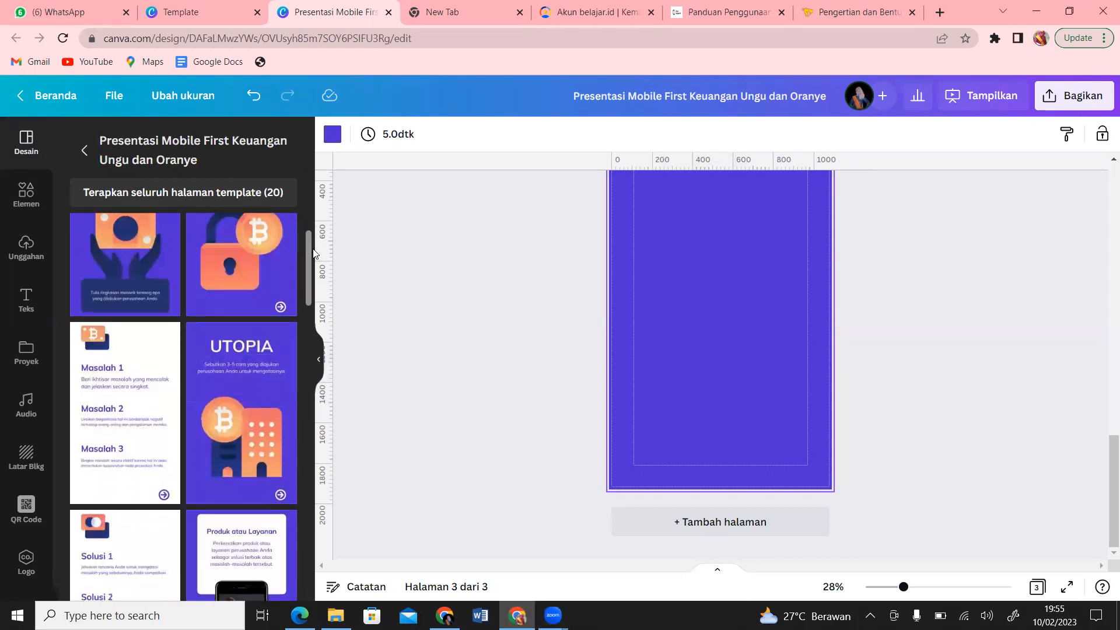
pyautogui.click(840, 12)
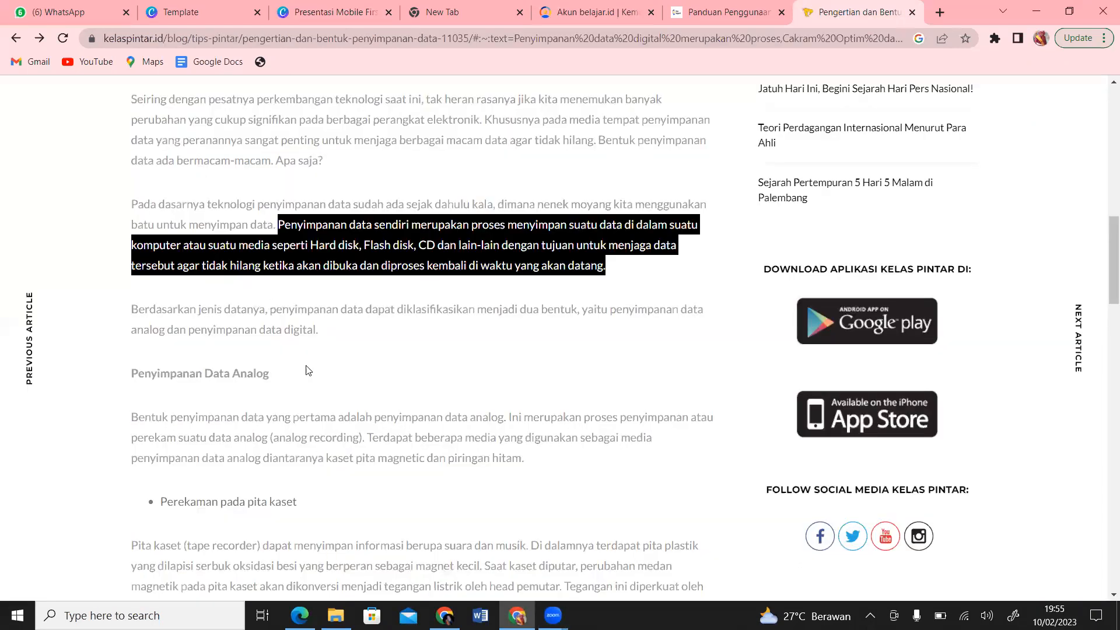
pyautogui.click(346, 354)
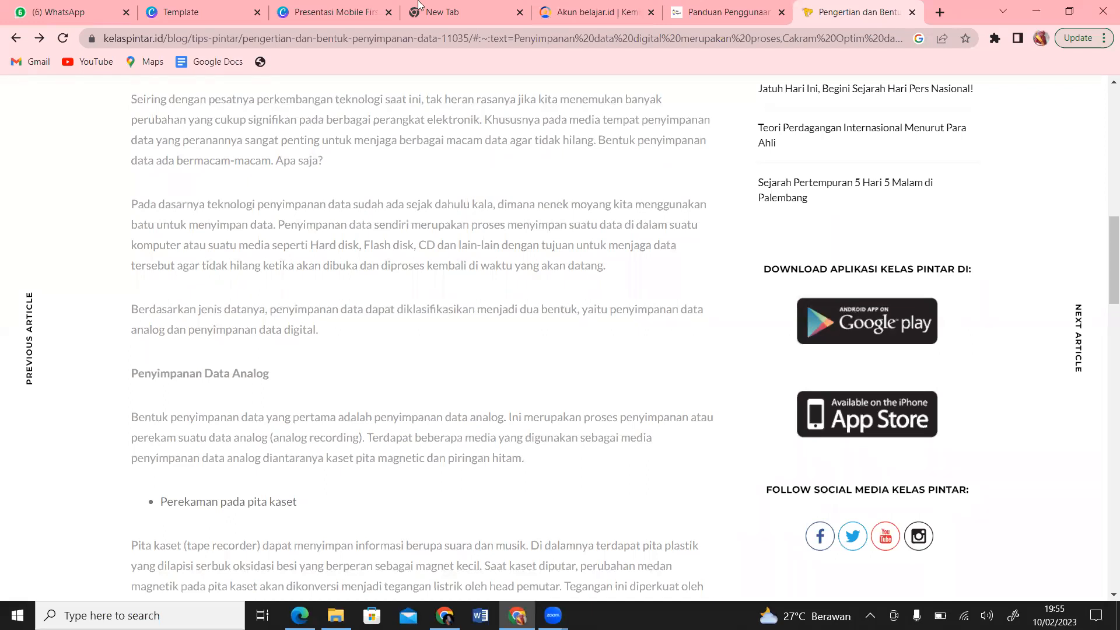
pyautogui.click(336, 10)
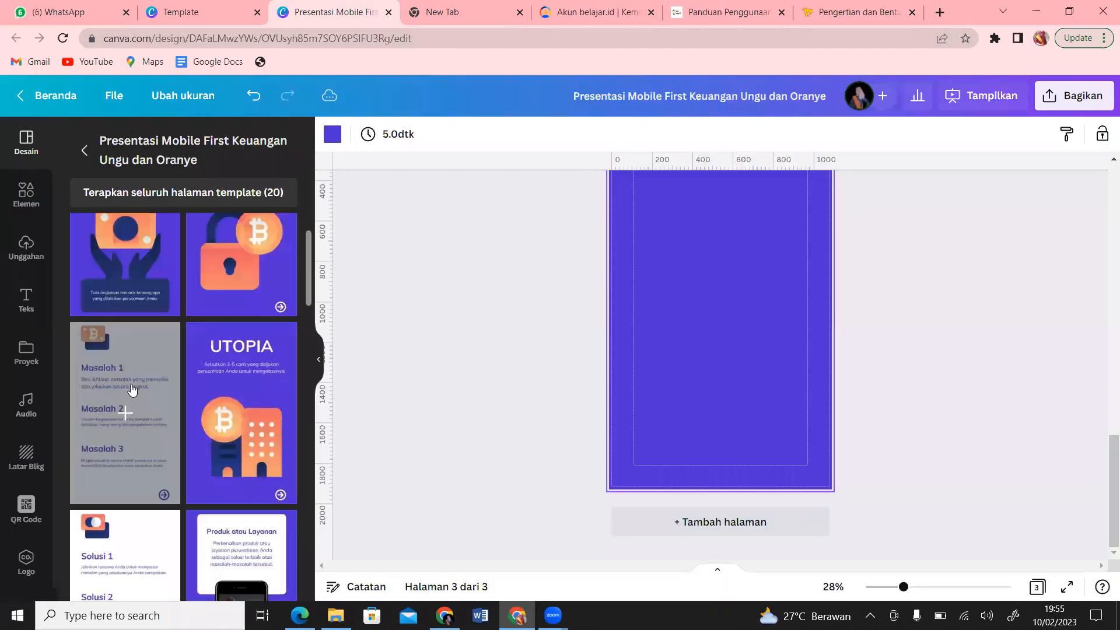
pyautogui.moveTo(308, 269); pyautogui.dragTo(323, 352)
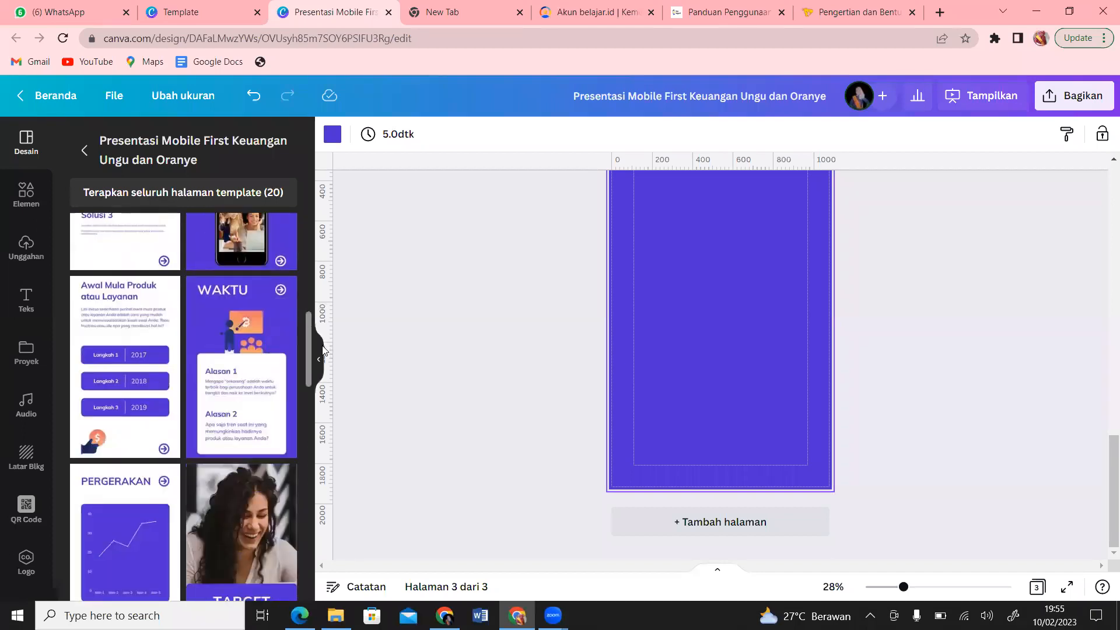
pyautogui.click(227, 387)
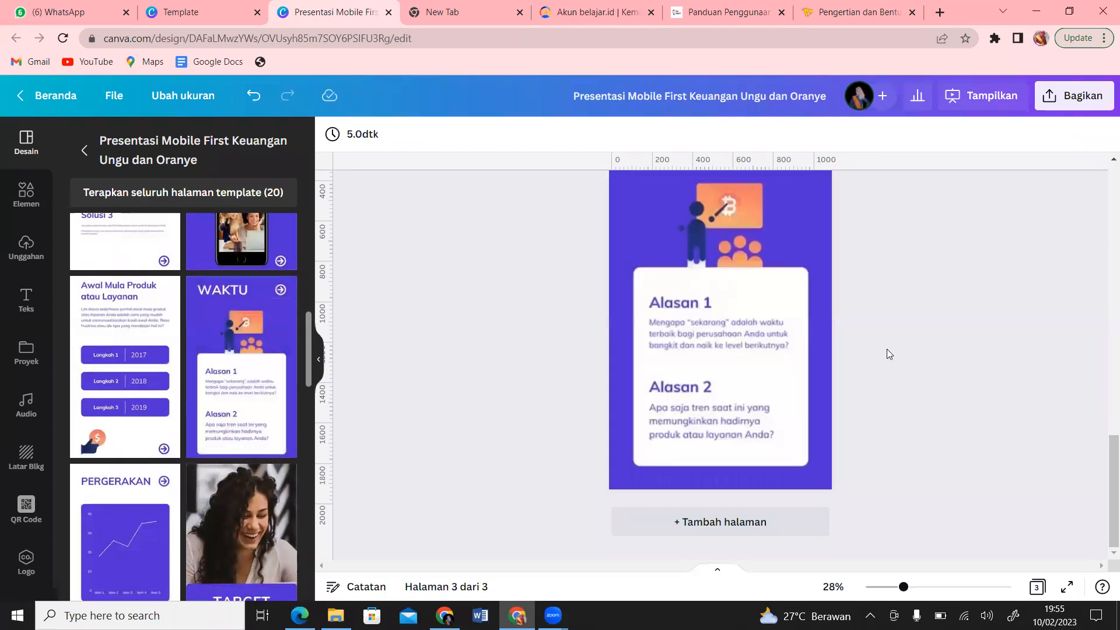
# Clear the "WAKTU" heading text on page 3, leaving its text box empty
pyautogui.scroll(3, 1105, 523)
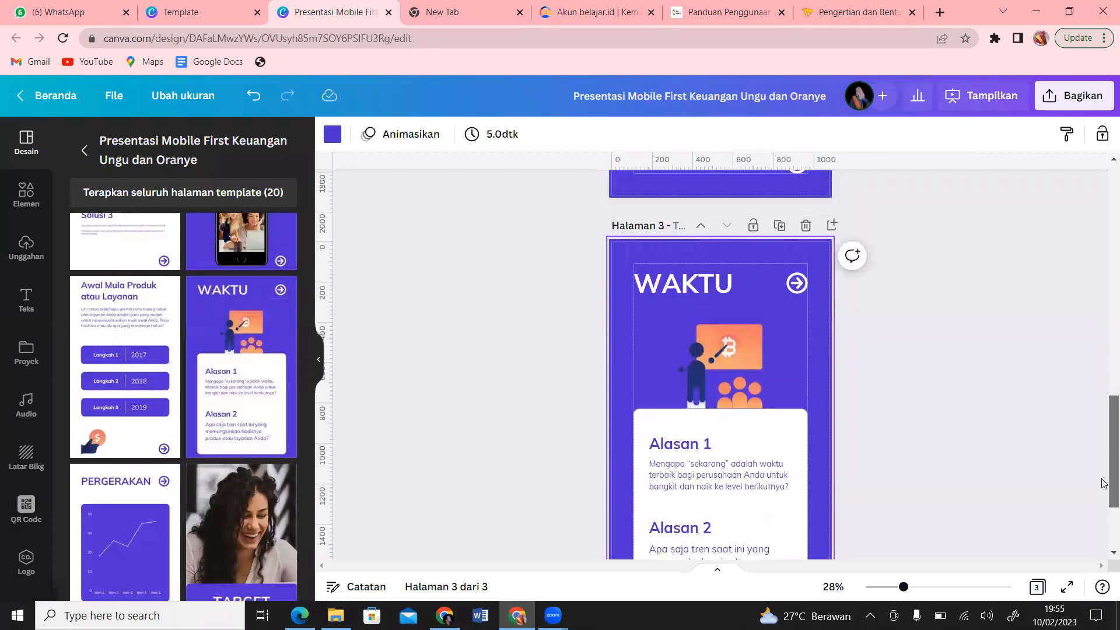
pyautogui.doubleClick(731, 285)
pyautogui.write('BER')
pyautogui.press('BackSpace')
pyautogui.press('BackSpace')
pyautogui.press('BackSpace')
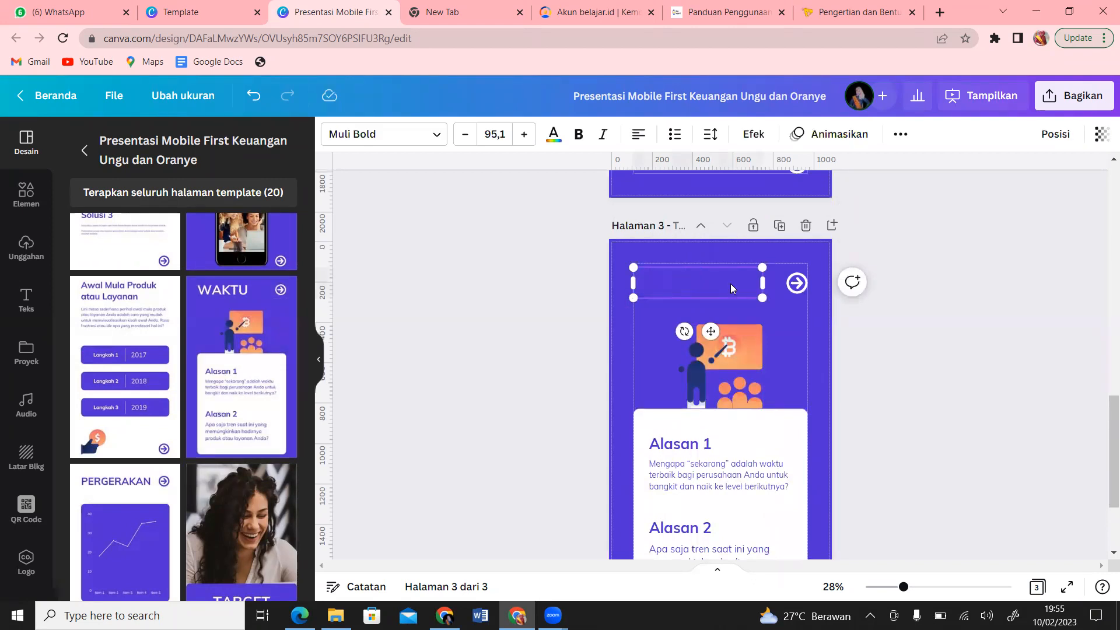
# Turn off the uppercase formatting for the page 3 heading text
pyautogui.click(868, 12)
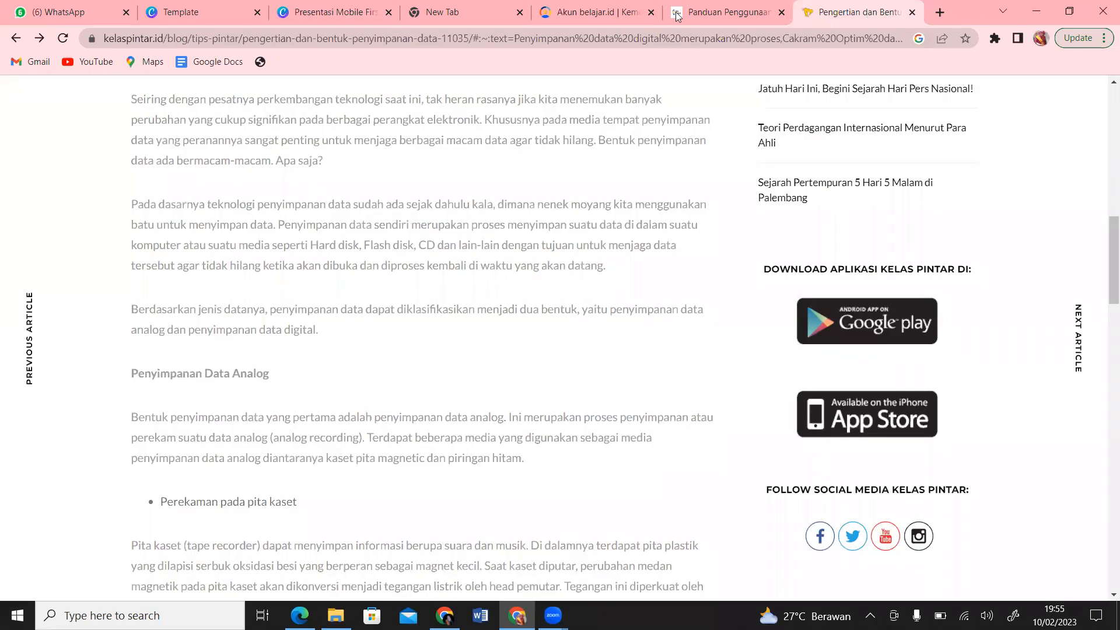
pyautogui.click(337, 15)
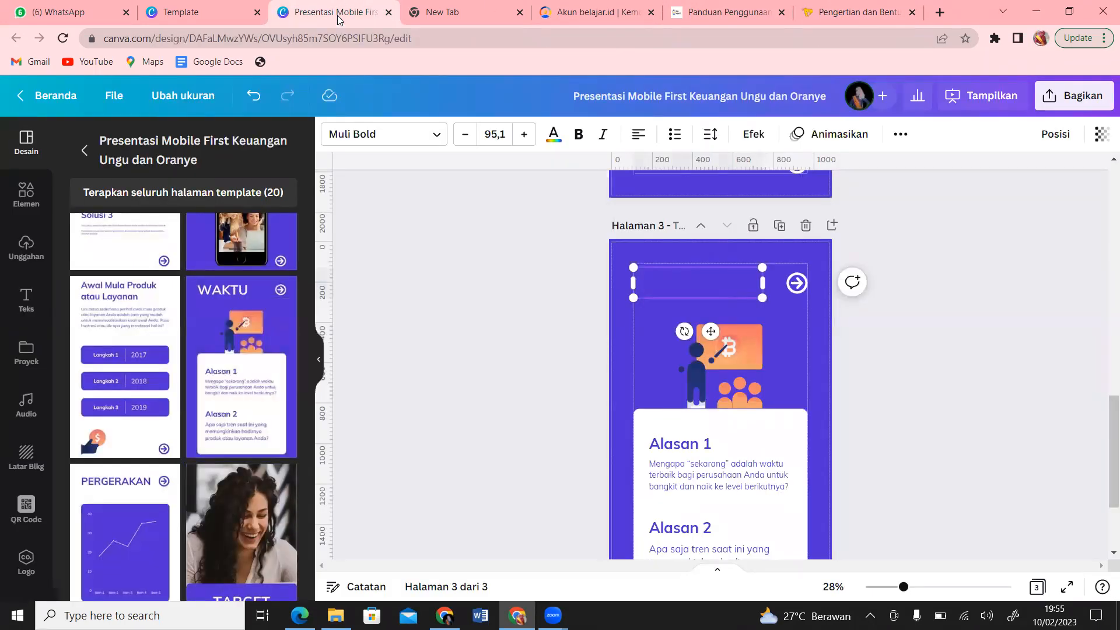
pyautogui.write('BE')
pyautogui.press('BackSpace')
pyautogui.click(901, 140)
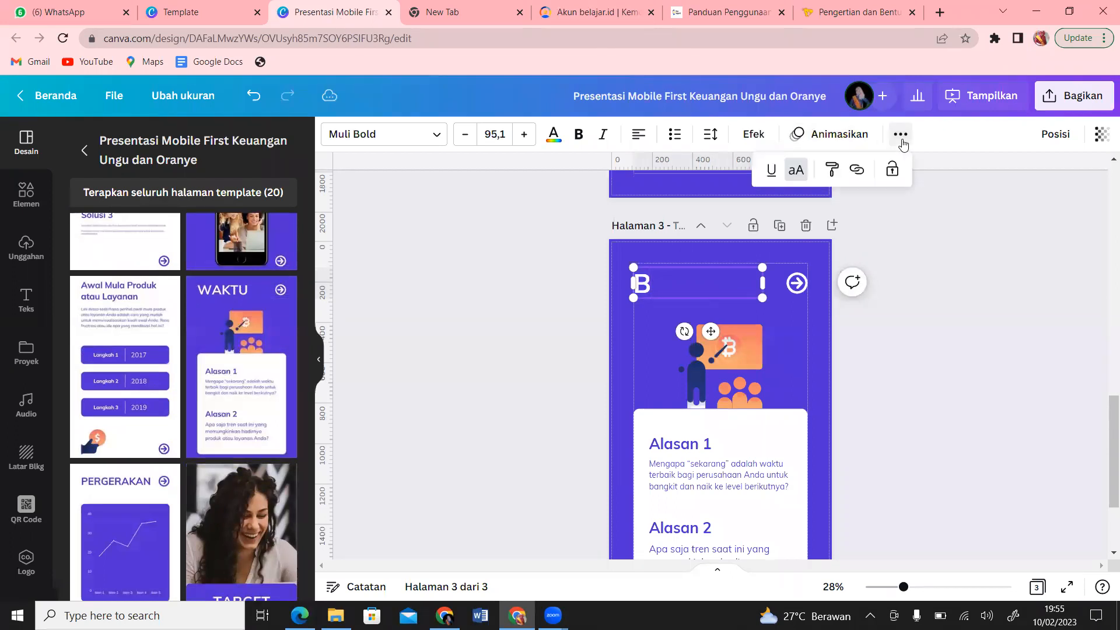
pyautogui.click(798, 175)
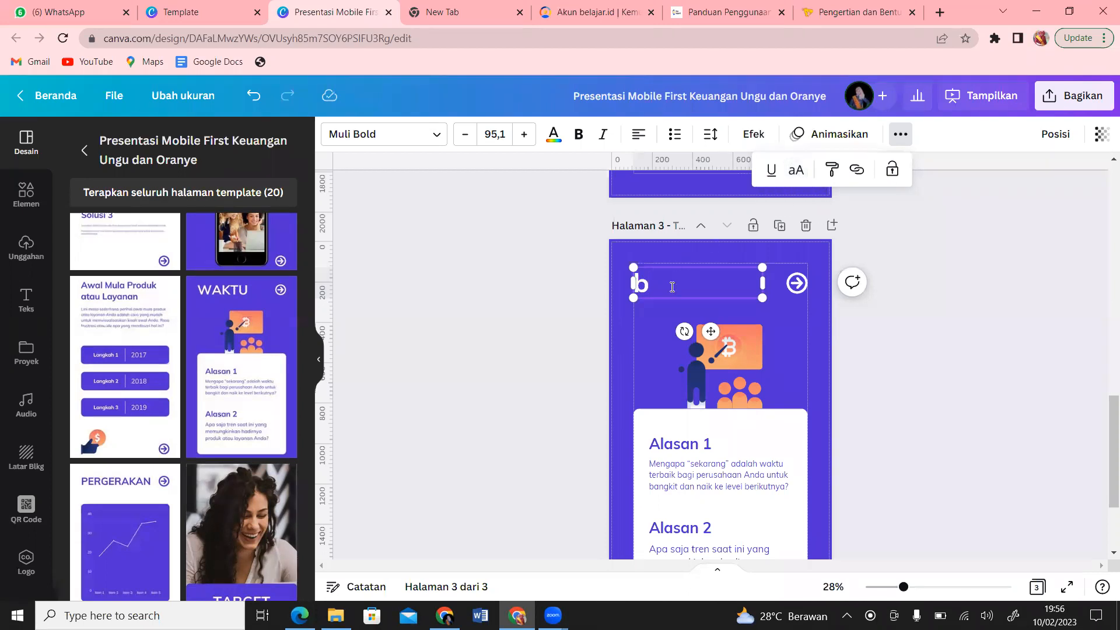
pyautogui.press('BackSpace')
pyautogui.write('Berdasa')
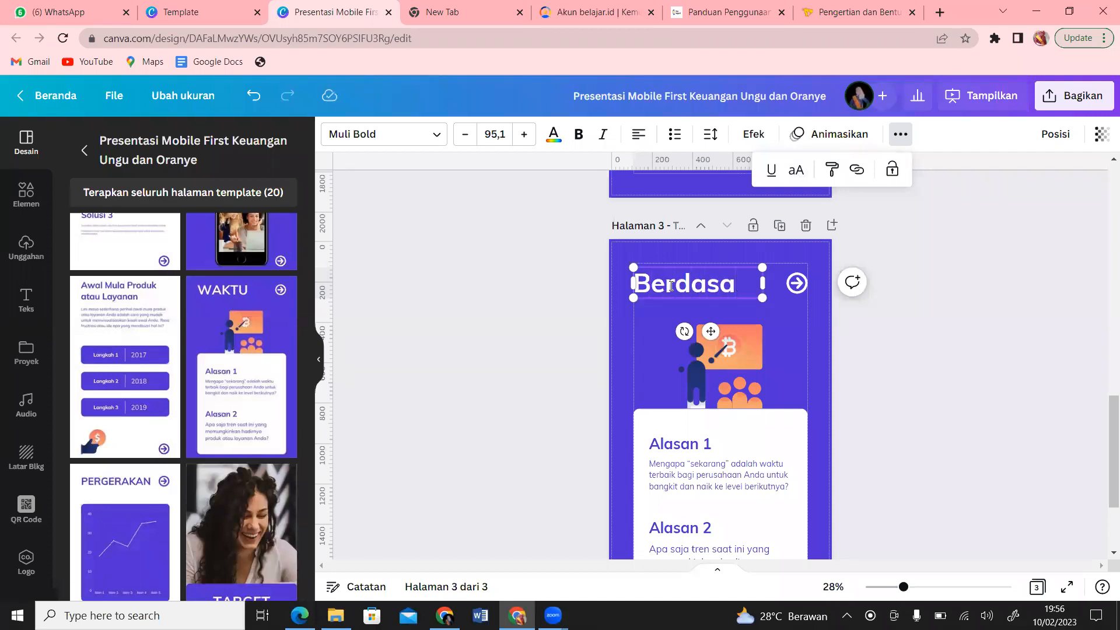
pyautogui.press('BackSpace')
pyautogui.press('BackSpace')
pyautogui.press('BackSpace')
pyautogui.press('BackSpace')
pyautogui.press('BackSpace')
pyautogui.press('BackSpace')
pyautogui.press('BackSpace')
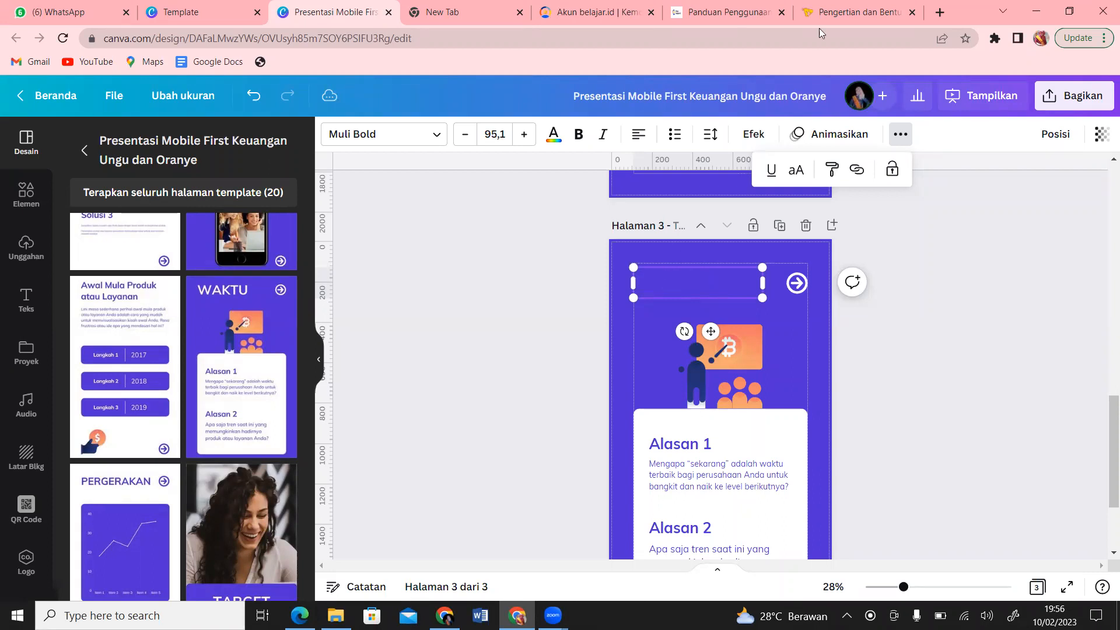
# Copy the article paragraph beginning "Berdasarkan jenis datanya" and paste it into the emptied heading box on page 3
pyautogui.click(842, 4)
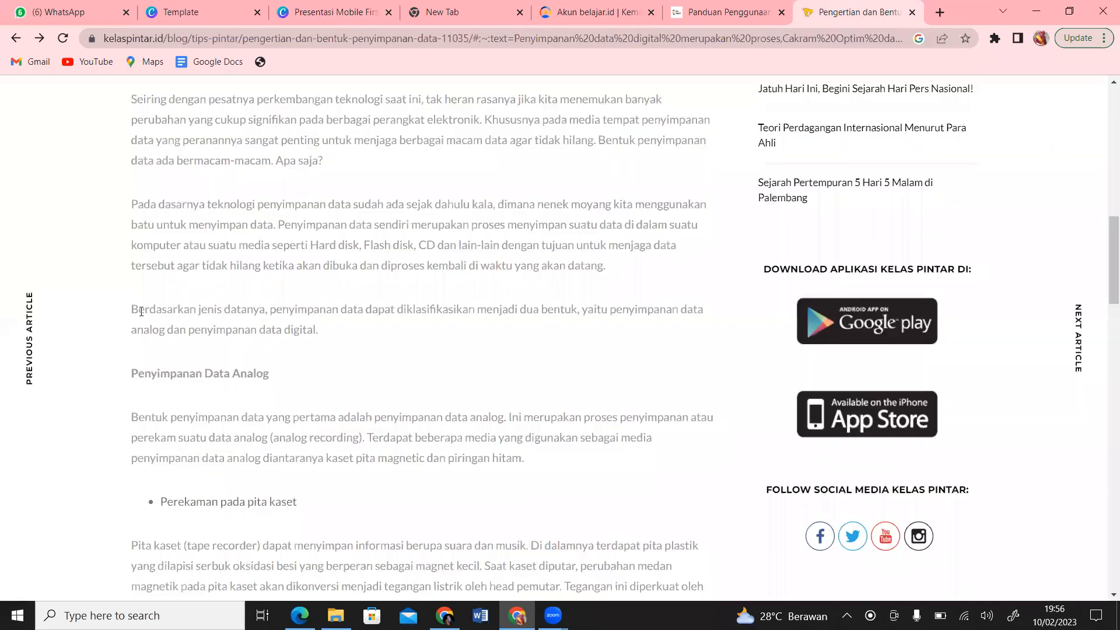
pyautogui.tripleClick(285, 321)
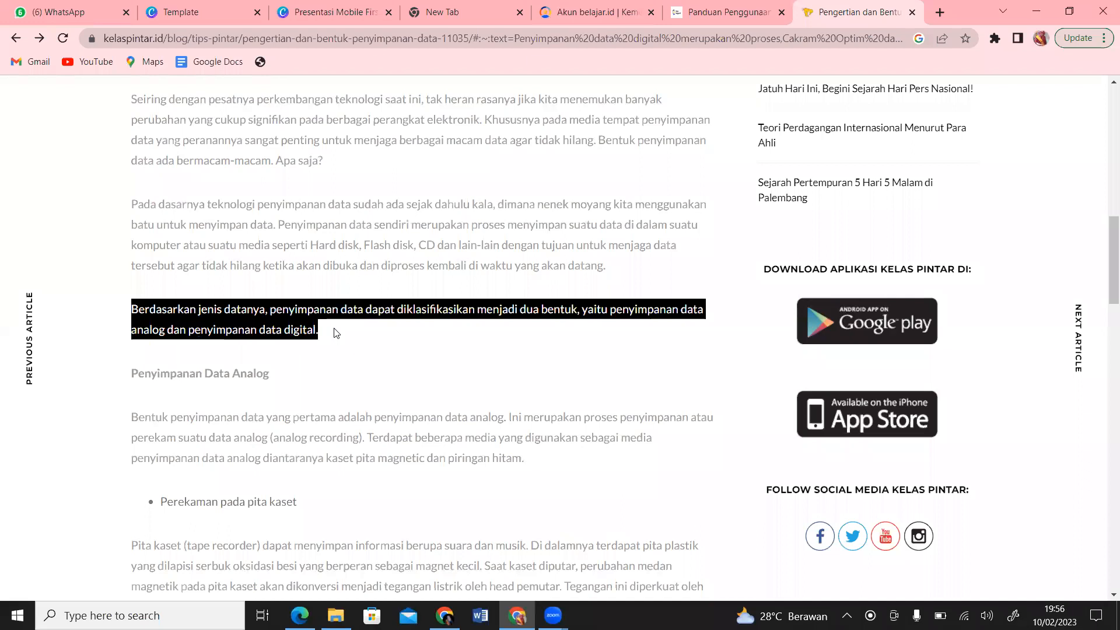
pyautogui.click(324, 7)
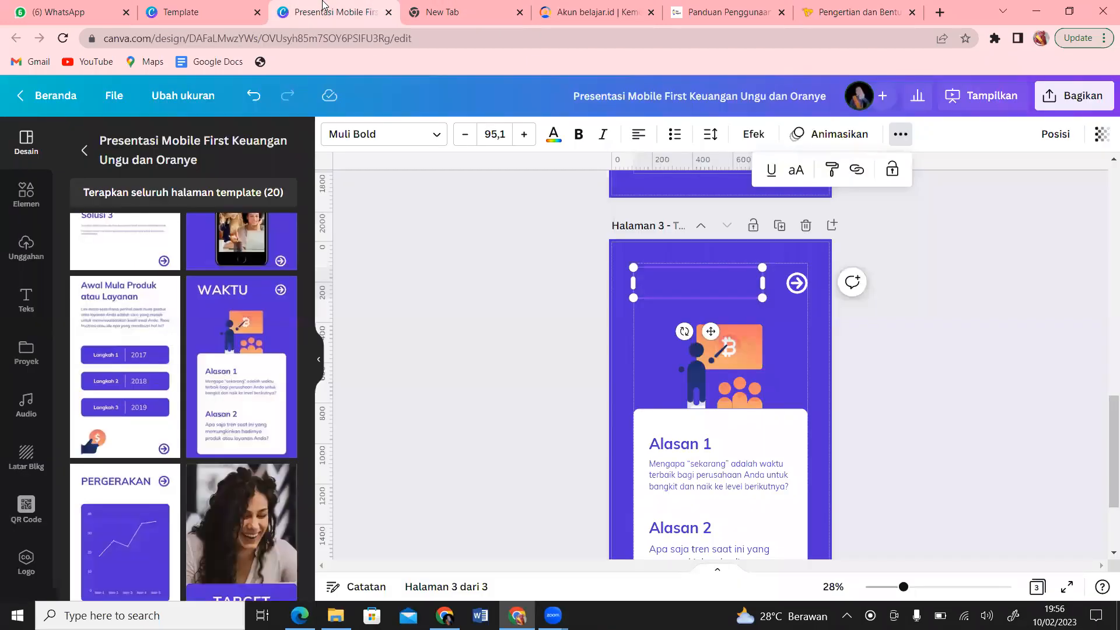
pyautogui.hotkey('ctrl', 'v')
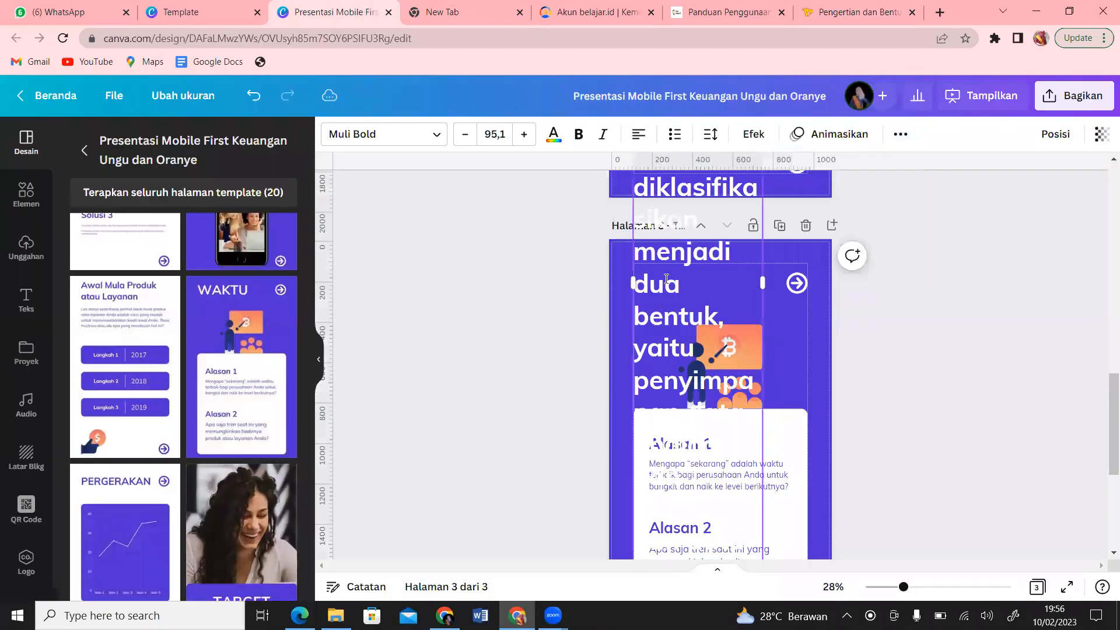
# Reduce the pasted paragraph's font size to 25,1
pyautogui.click(465, 134)
pyautogui.click(465, 135)
pyautogui.click(465, 135)
pyautogui.click(465, 135)
pyautogui.click(465, 135)
pyautogui.click(465, 134)
pyautogui.click(465, 135)
pyautogui.click(465, 135)
pyautogui.click(465, 136)
pyautogui.click(465, 136)
pyautogui.click(465, 136)
pyautogui.click(465, 136)
pyautogui.click(465, 135)
pyautogui.click(465, 135)
pyautogui.click(465, 135)
pyautogui.click(465, 134)
pyautogui.click(464, 135)
pyautogui.click(465, 135)
pyautogui.click(465, 135)
pyautogui.click(465, 135)
pyautogui.click(465, 135)
pyautogui.click(465, 135)
pyautogui.click(465, 135)
pyautogui.click(464, 135)
pyautogui.click(465, 135)
pyautogui.click(465, 134)
pyautogui.click(465, 134)
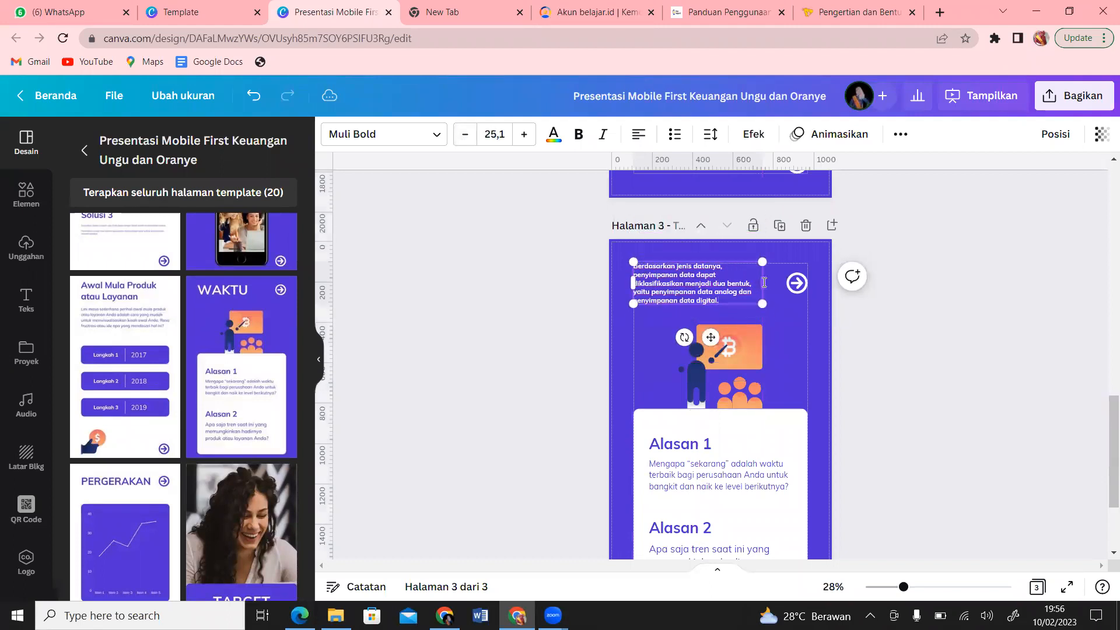
# Widen the page 3 paragraph's text box and set its font size to 38,2, matching the definition paragraph on page 2
pyautogui.moveTo(765, 282); pyautogui.dragTo(807, 287)
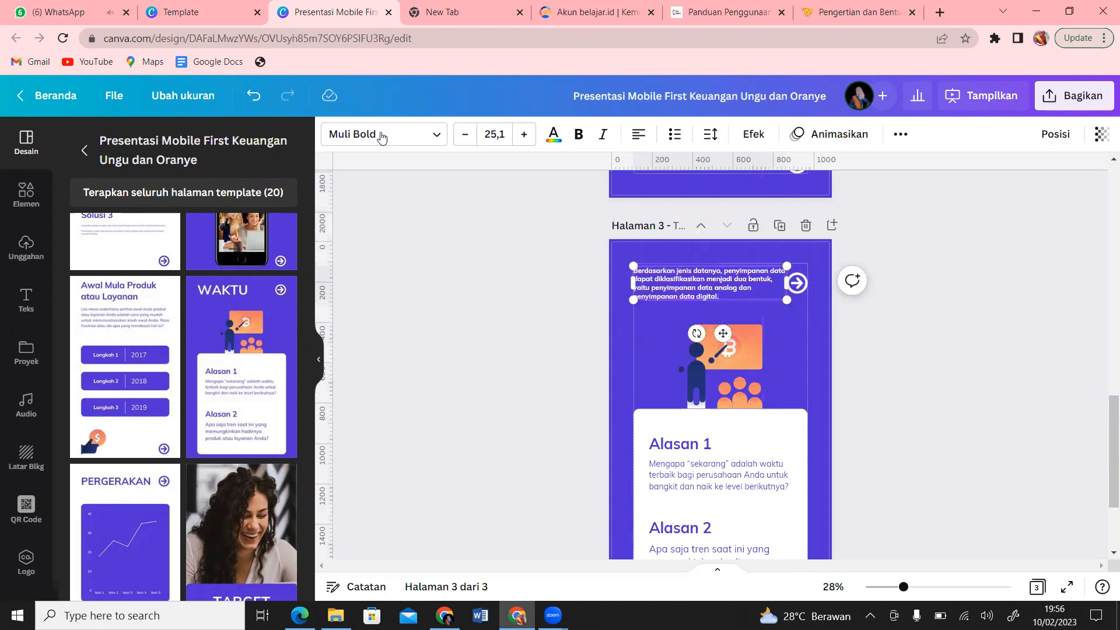
pyautogui.moveTo(1105, 414); pyautogui.dragTo(1104, 312)
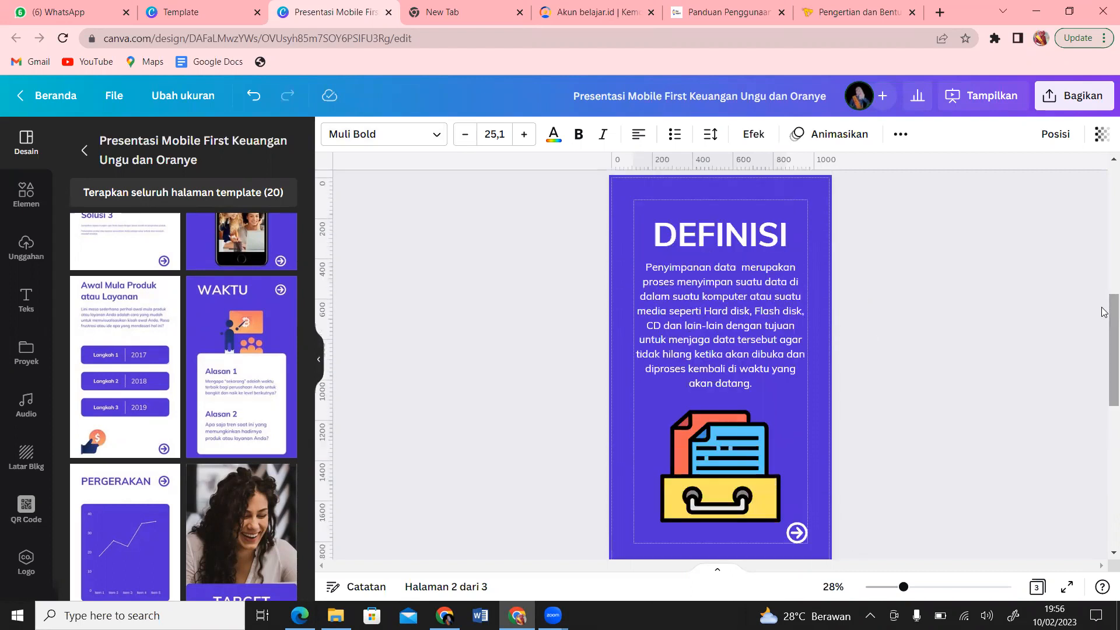
pyautogui.click(763, 318)
pyautogui.moveTo(1107, 318); pyautogui.dragTo(1103, 423)
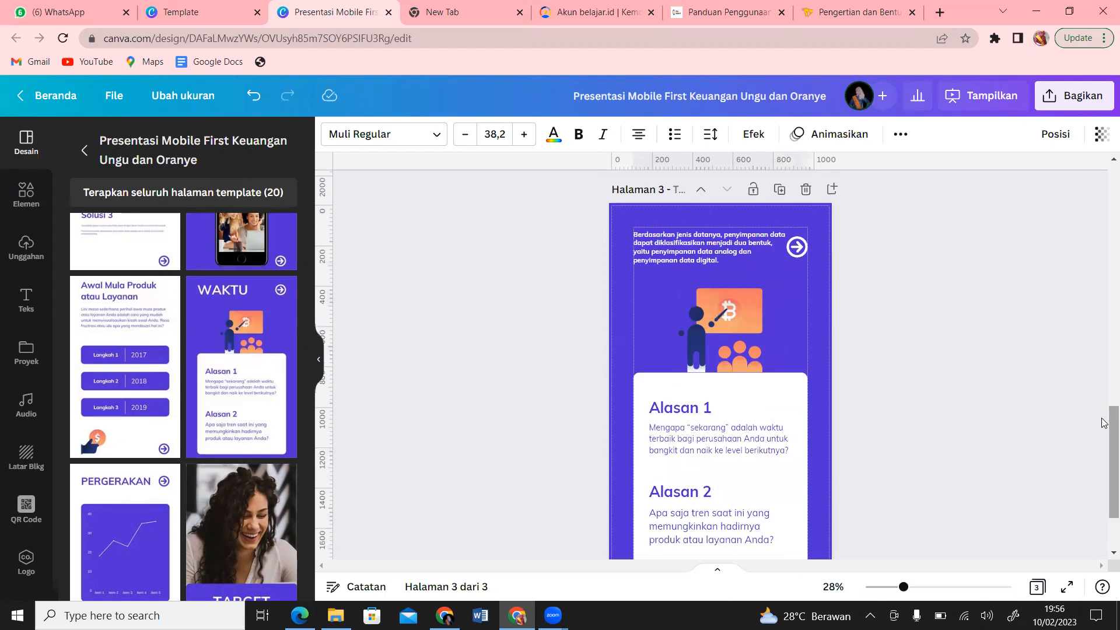
pyautogui.click(693, 253)
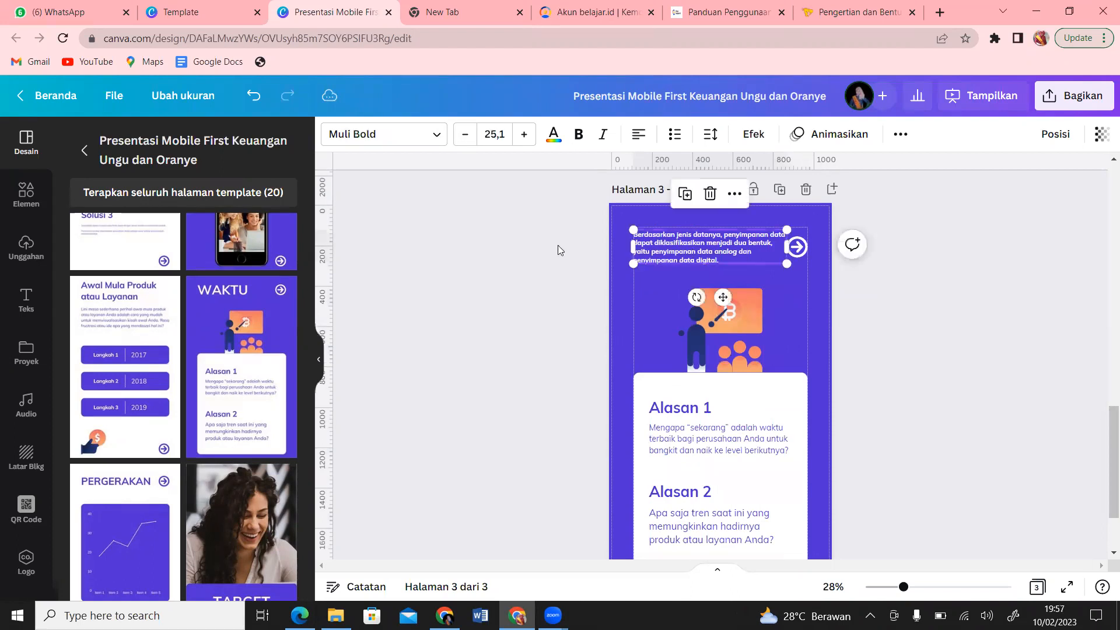
pyautogui.click(499, 135)
pyautogui.write('38,2')
pyautogui.press('Return')
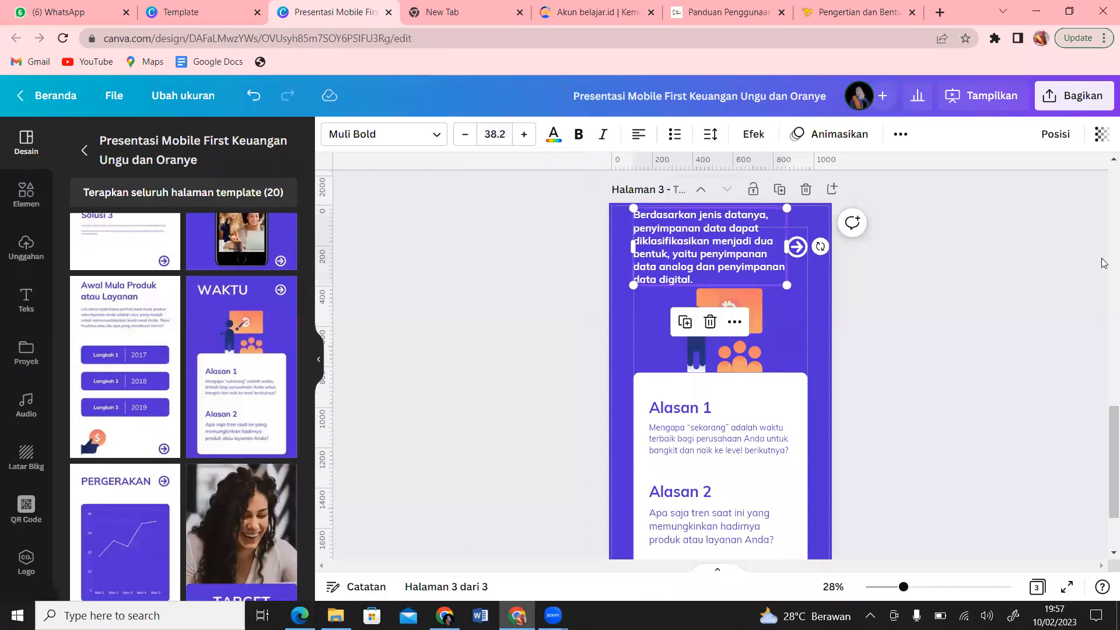
# Delete the Bitcoin presenter illustration from page 3 and move the paragraph down, horizontally centered above the white card
pyautogui.click(738, 363)
pyautogui.press('Delete')
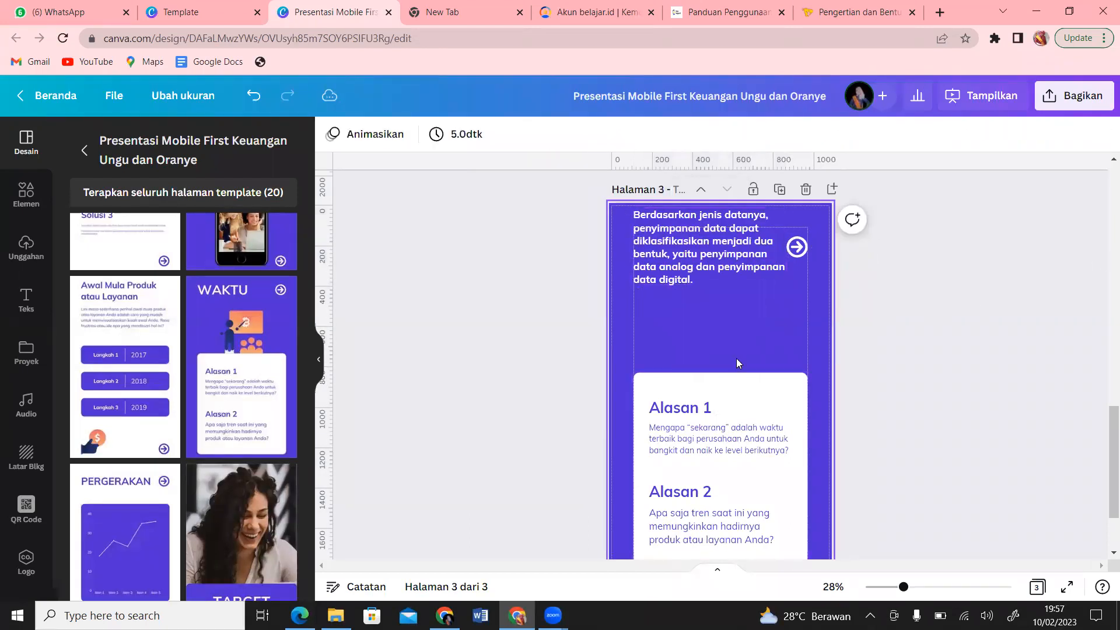
pyautogui.moveTo(688, 274); pyautogui.dragTo(700, 329)
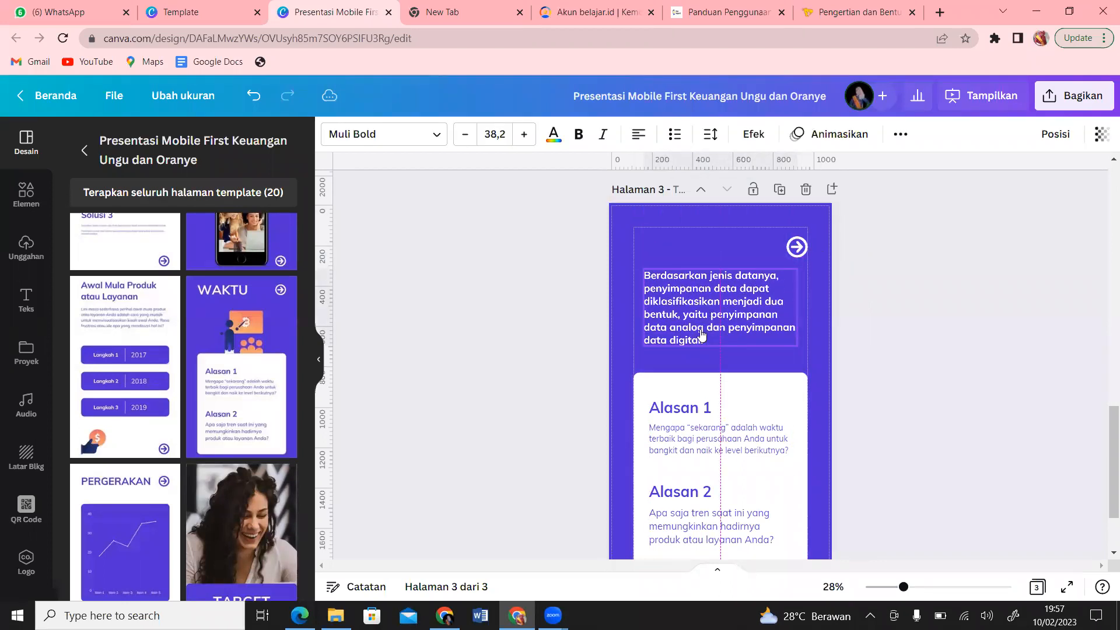
# Copy the article subheading "Penyimpanan Data Analog" and paste it over "Alasan 1" on page 3
pyautogui.click(859, 13)
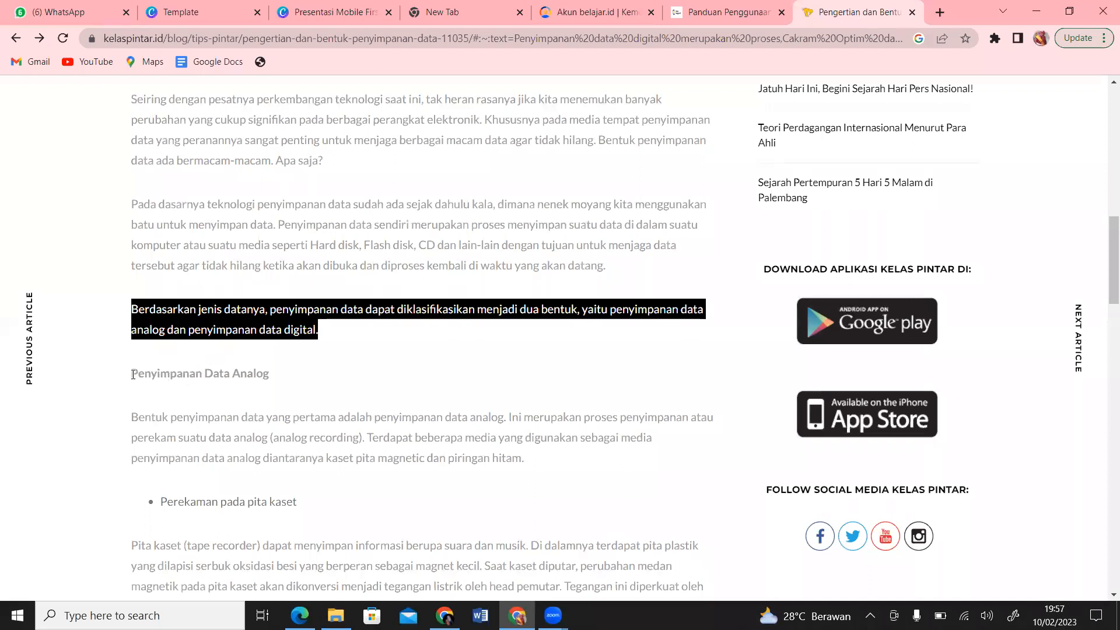
pyautogui.moveTo(133, 374); pyautogui.dragTo(294, 375)
pyautogui.hotkey('ctrl', 'c')
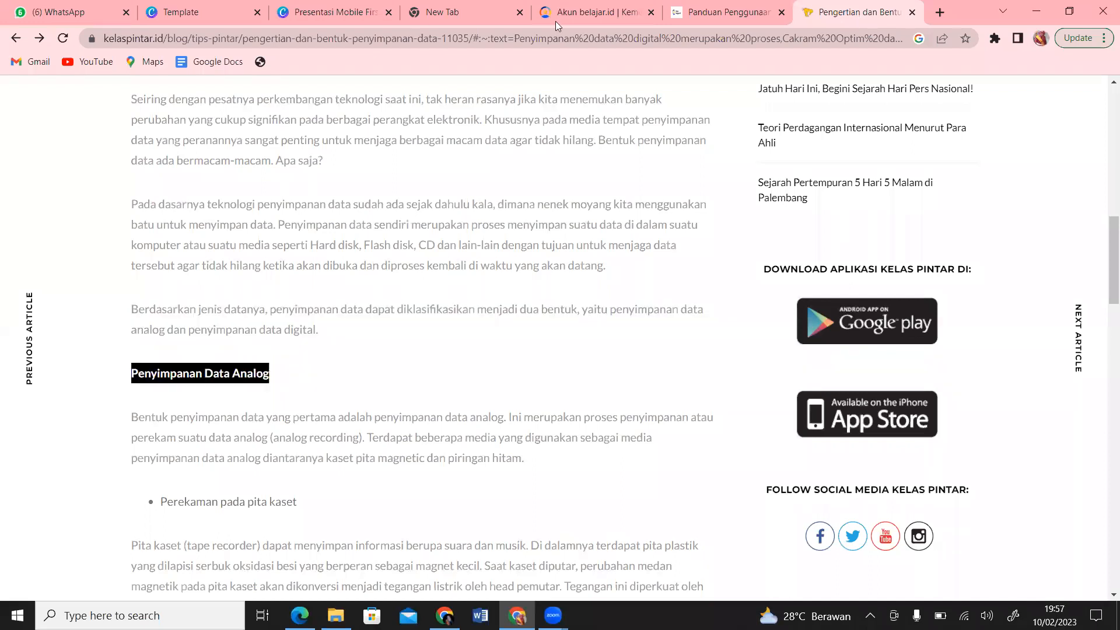
pyautogui.click(347, 13)
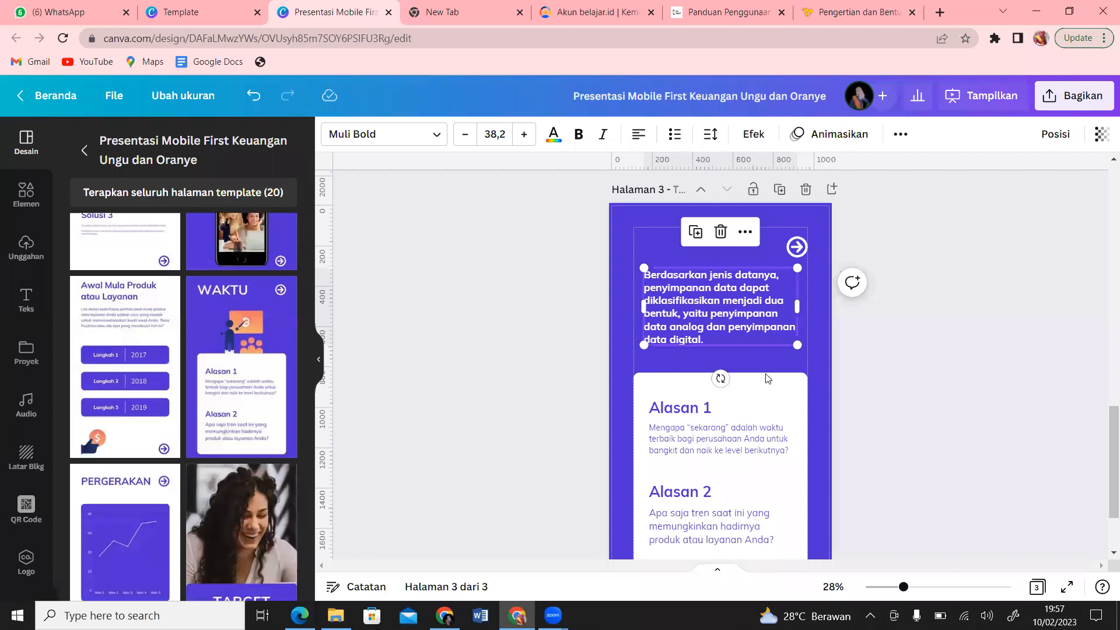
pyautogui.click(724, 413)
pyautogui.moveTo(723, 412); pyautogui.dragTo(646, 407)
pyautogui.hotkey('ctrl', 'v')
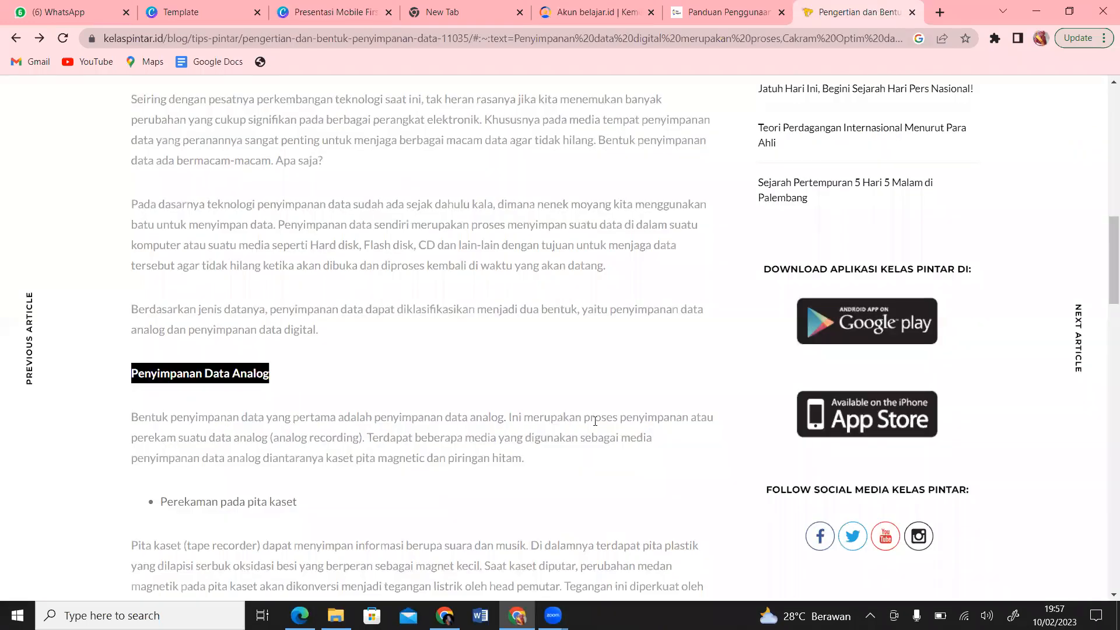
# Copy "proses penyimpanan atau perekam suatu data analog (analog recording)." from the article and paste it over the placeholder text under "Penyimpanan Data Analog"
pyautogui.moveTo(584, 417); pyautogui.dragTo(587, 435)
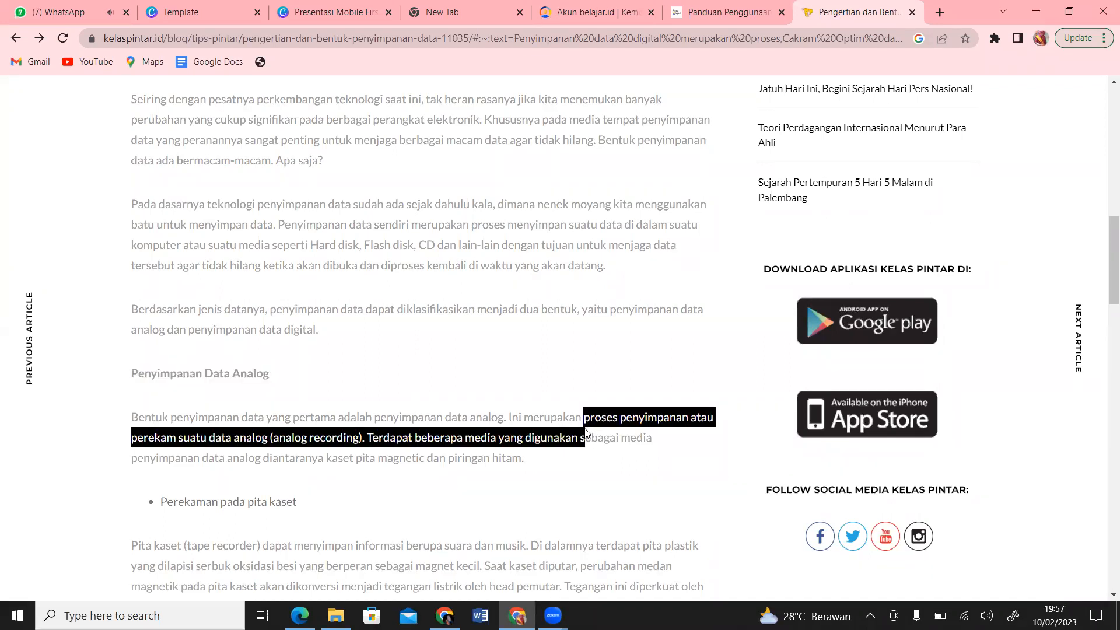
pyautogui.moveTo(587, 435); pyautogui.dragTo(367, 443)
pyautogui.hotkey('ctrl', 'c')
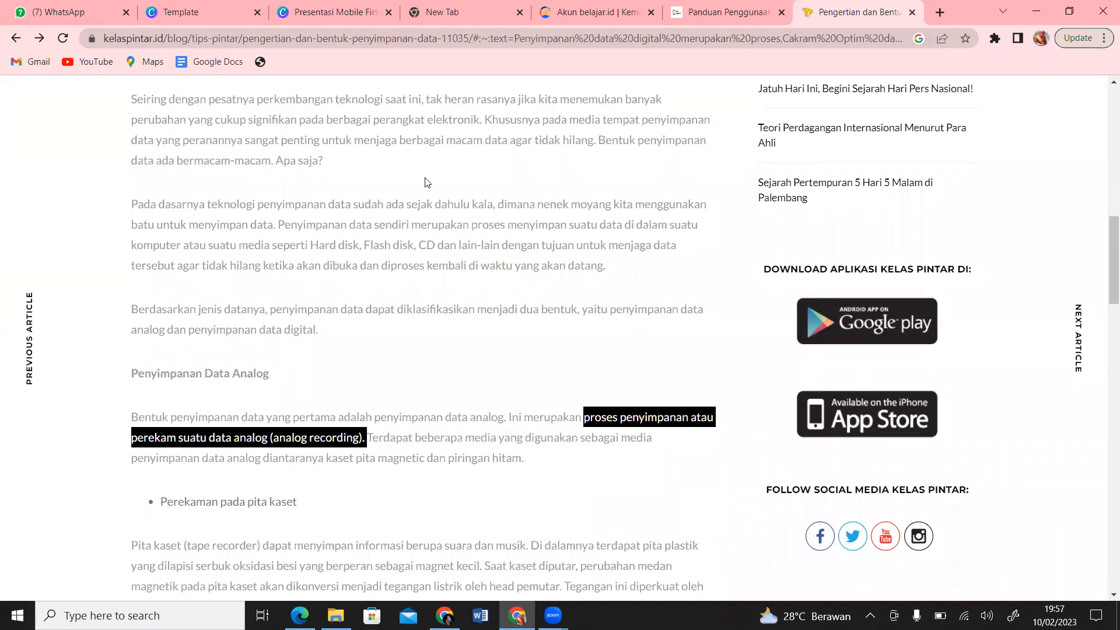
pyautogui.click(325, 10)
pyautogui.click(732, 473)
pyautogui.click(732, 473)
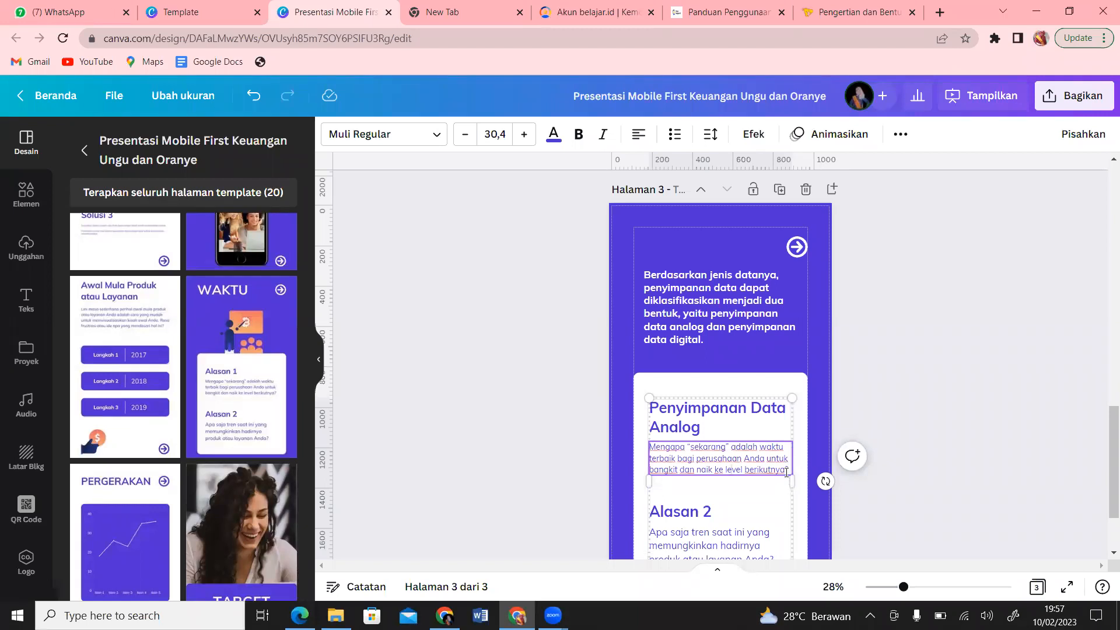
pyautogui.moveTo(786, 471); pyautogui.dragTo(661, 445)
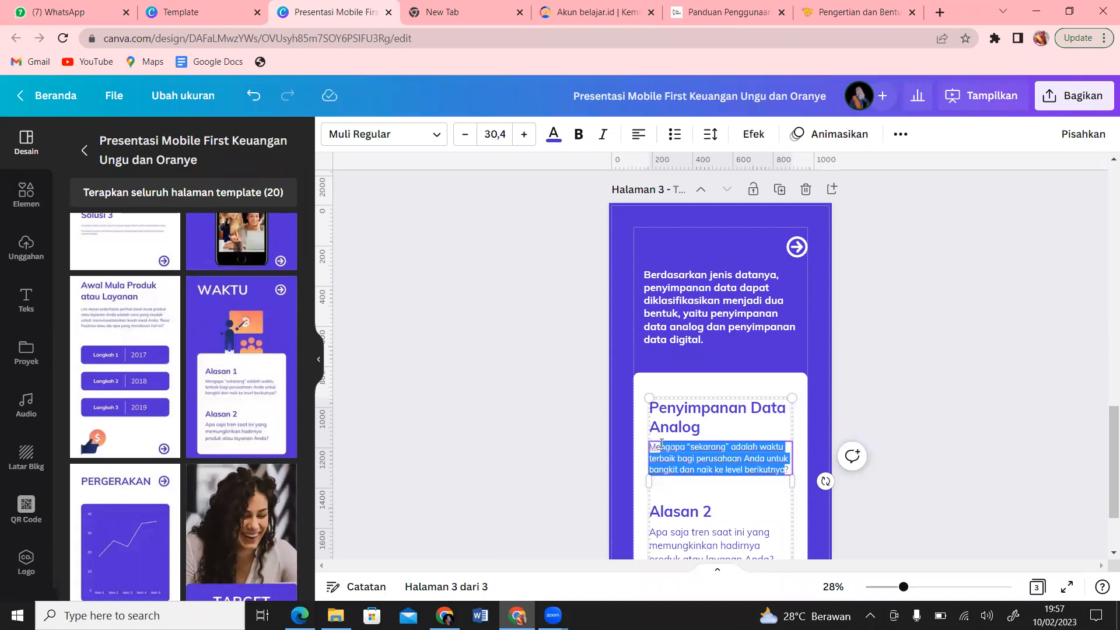
pyautogui.press('BackSpace')
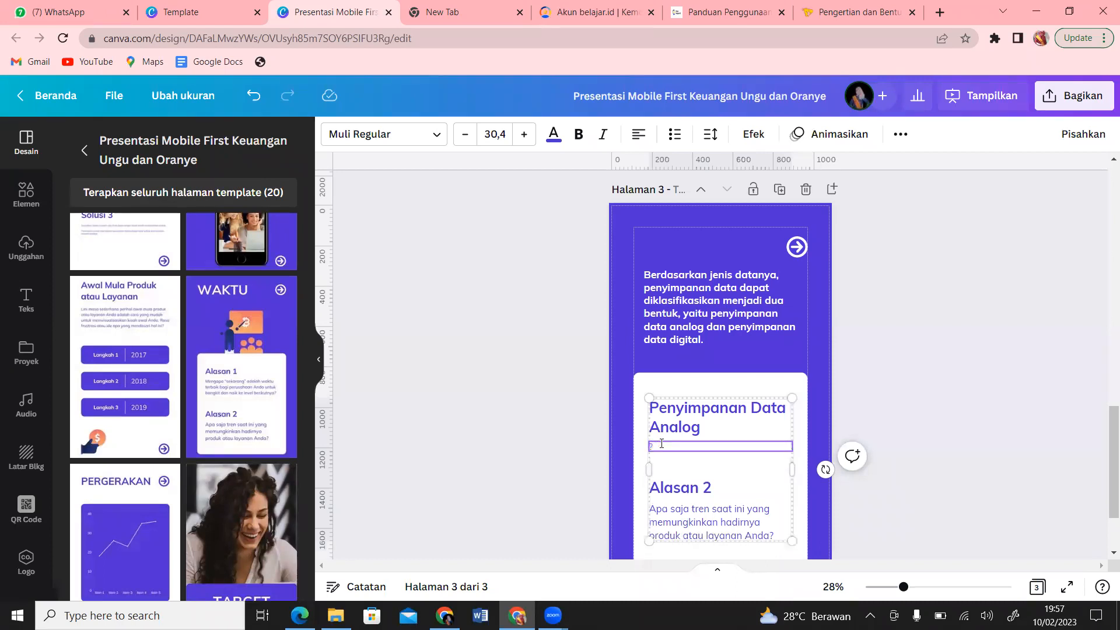
pyautogui.hotkey('ctrl', 'v')
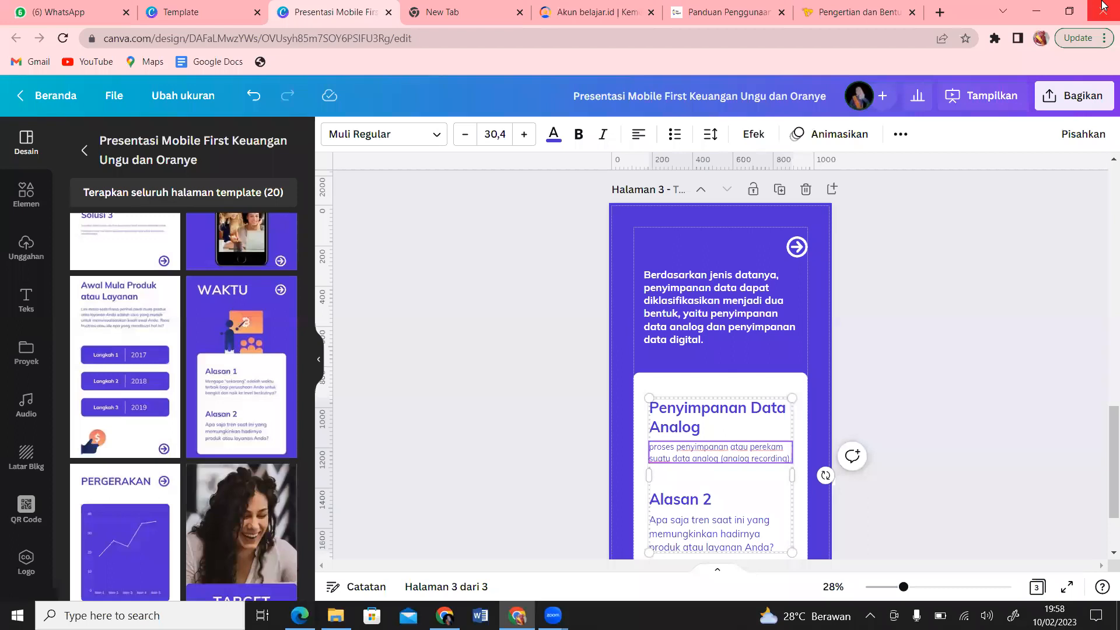
# Copy "media penyimpanan data analog diantaranya kaset pita magnetic dan piringan hitam." from the article and paste it on a new line of the analog description
pyautogui.click(867, 9)
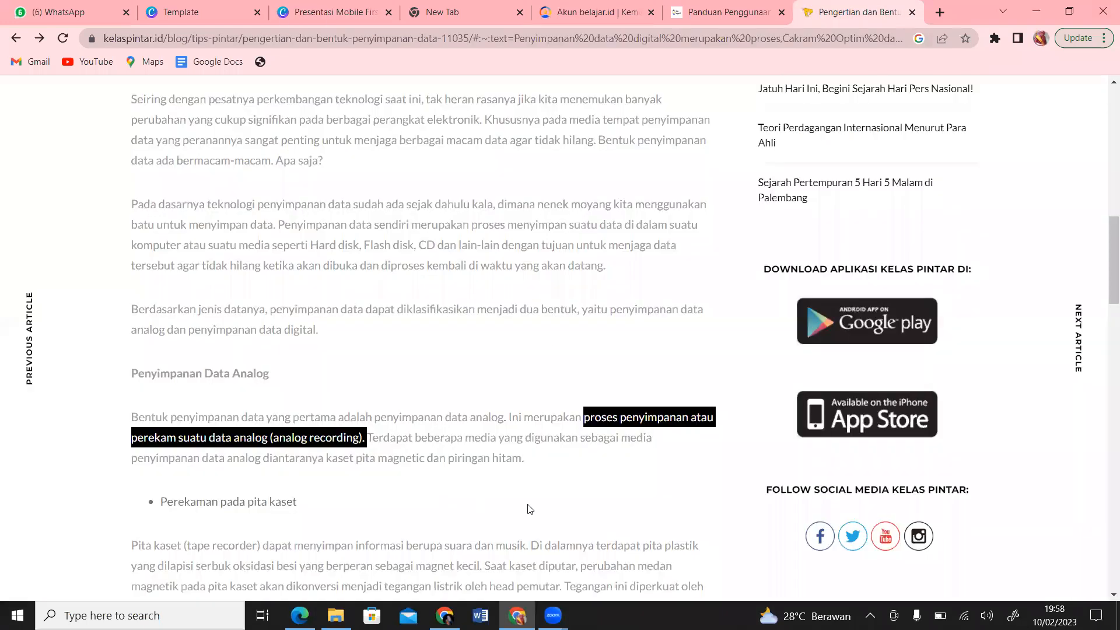
pyautogui.click(552, 478)
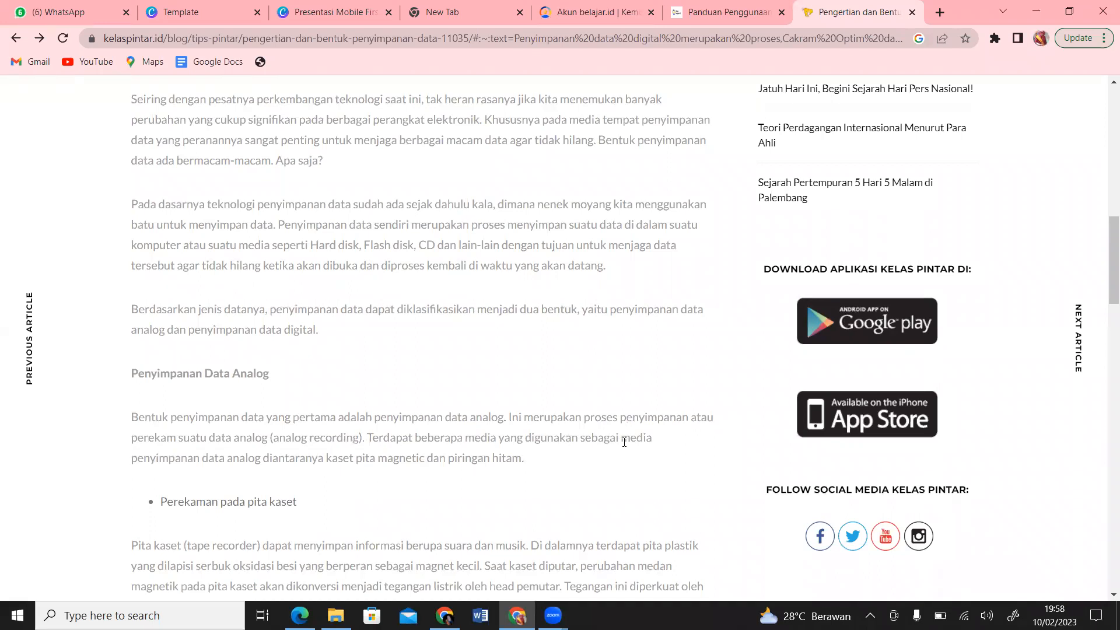
pyautogui.moveTo(622, 442); pyautogui.dragTo(639, 452)
pyautogui.hotkey('ctrl', 'c')
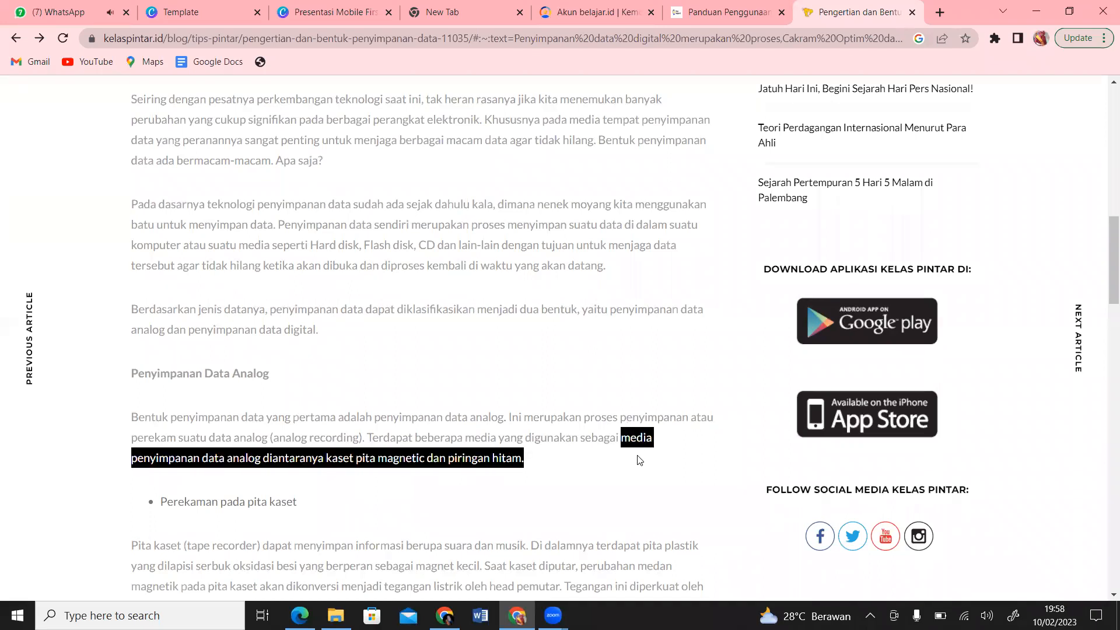
pyautogui.click(327, 4)
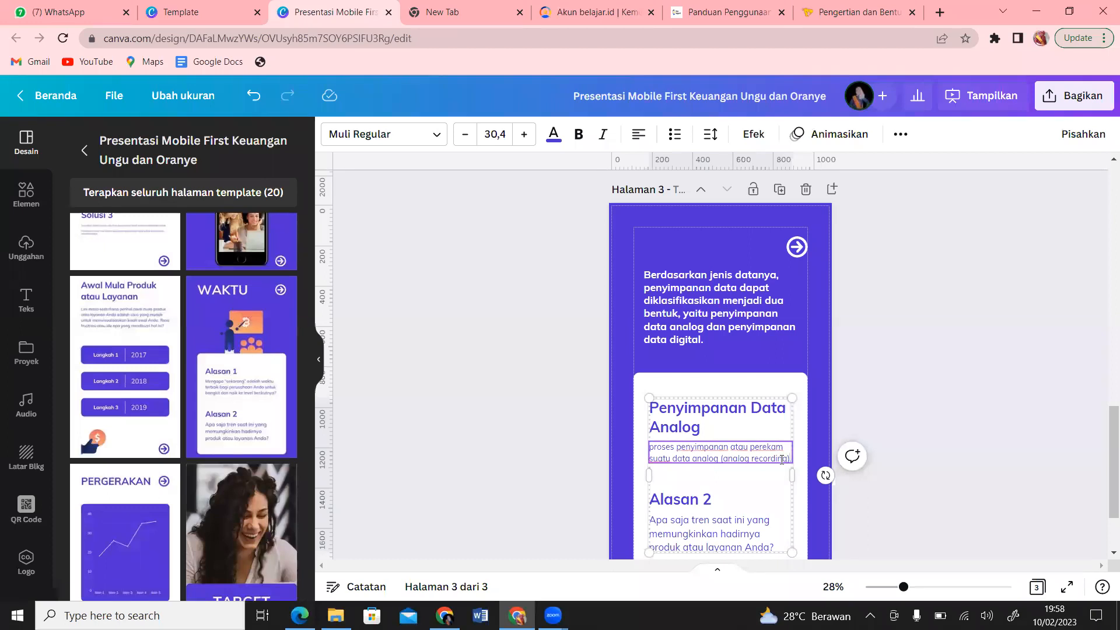
pyautogui.press('Return')
pyautogui.hotkey('ctrl', 'v')
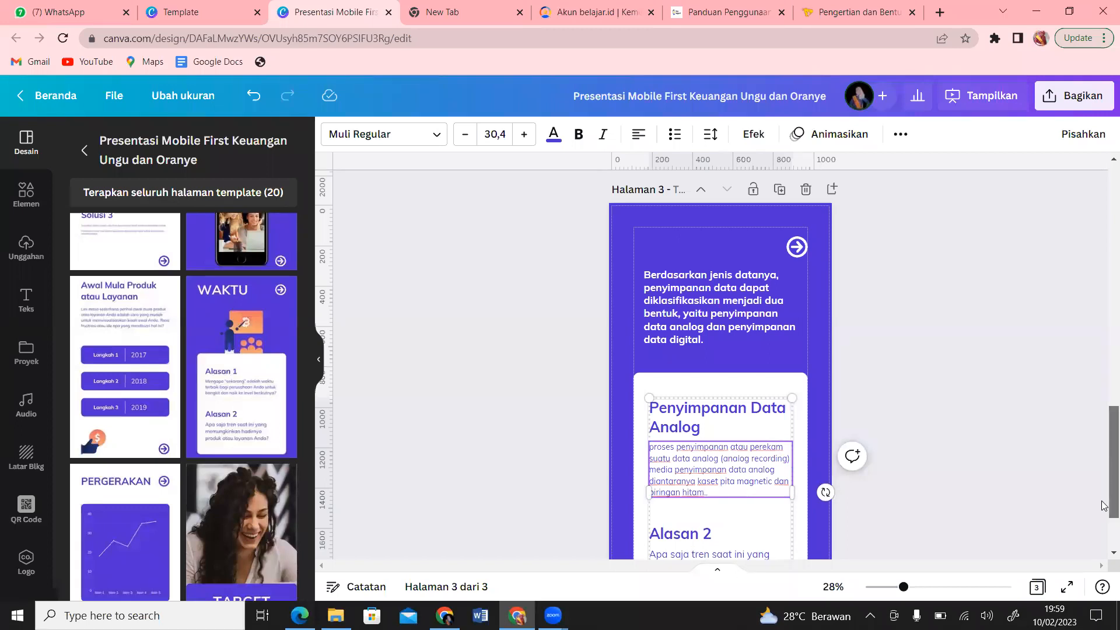
# Extend the white card's upper edge upward on page 3 and move the grouped text up to fit inside the card
pyautogui.moveTo(1106, 464); pyautogui.dragTo(1104, 505)
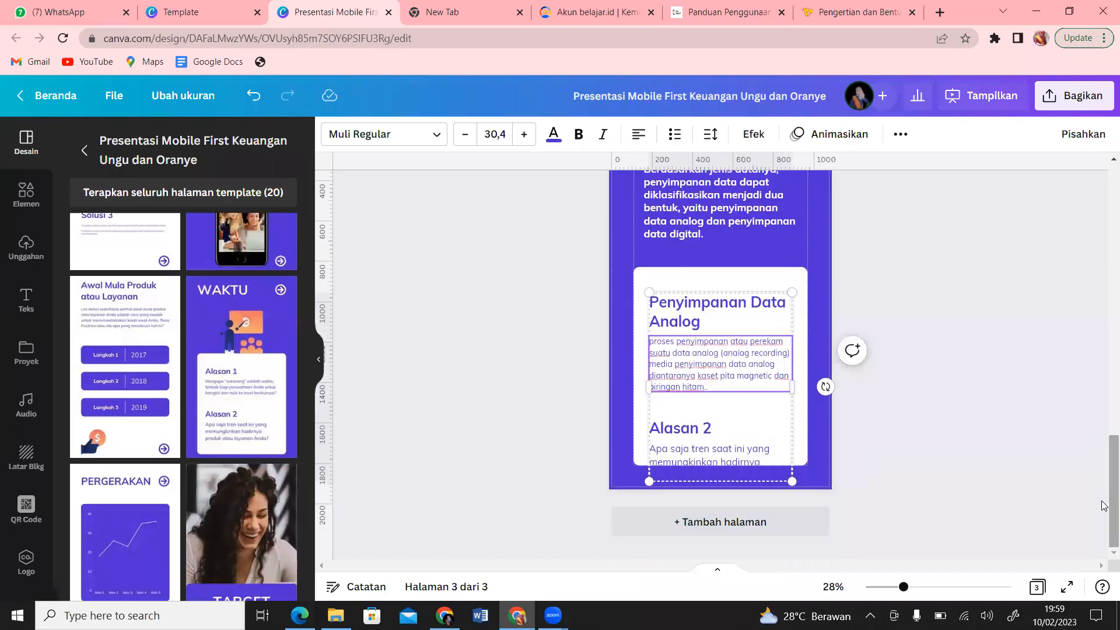
pyautogui.click(780, 273)
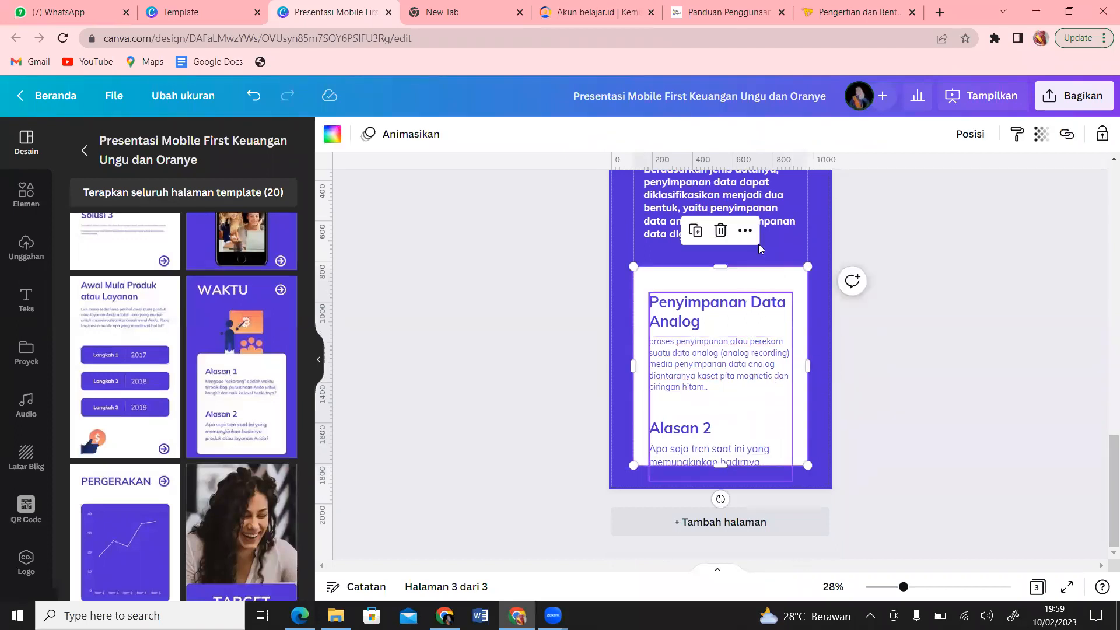
pyautogui.moveTo(720, 267); pyautogui.dragTo(717, 243)
pyautogui.moveTo(700, 304)
pyautogui.mouseDown()
pyautogui.moveTo(699, 281)
pyautogui.moveTo(702, 315)
pyautogui.moveTo(689, 309)
pyautogui.moveTo(690, 292)
pyautogui.mouseUp()
pyautogui.click(688, 321)
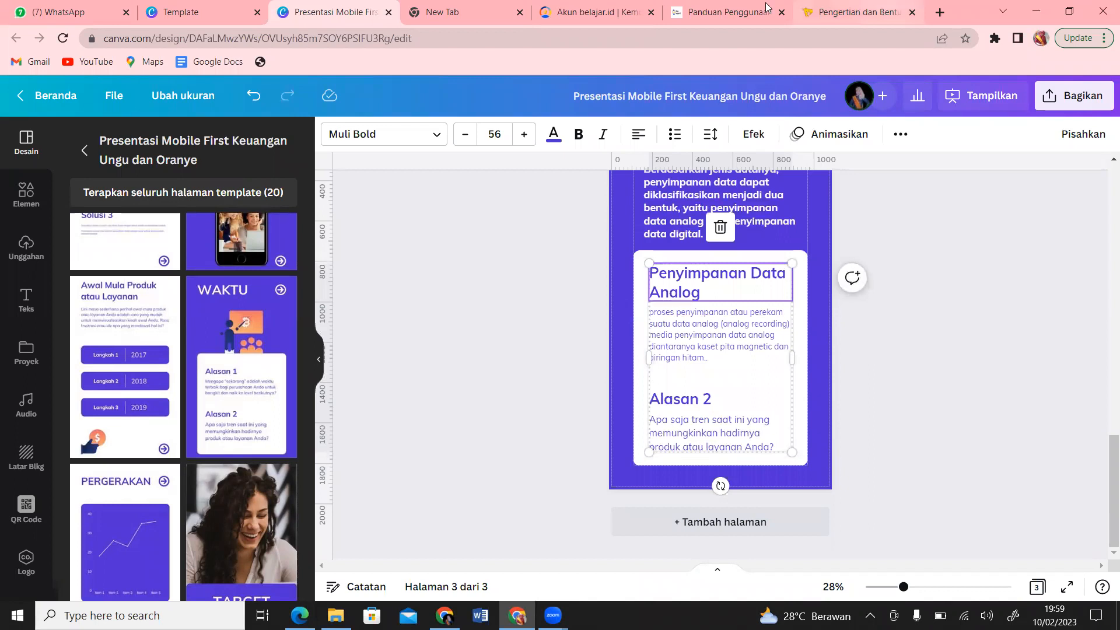
# Copy the article subheading "Penyimpanan Data Digital" and paste it over "Alasan 2" on page 3
pyautogui.click(864, 9)
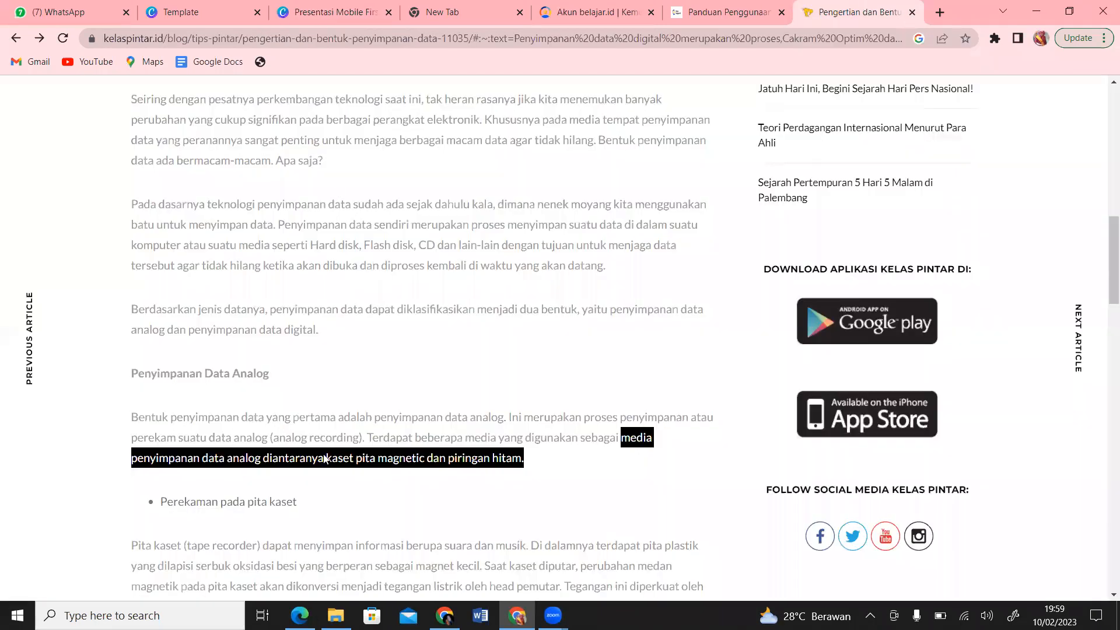
pyautogui.moveTo(1105, 245); pyautogui.dragTo(1103, 291)
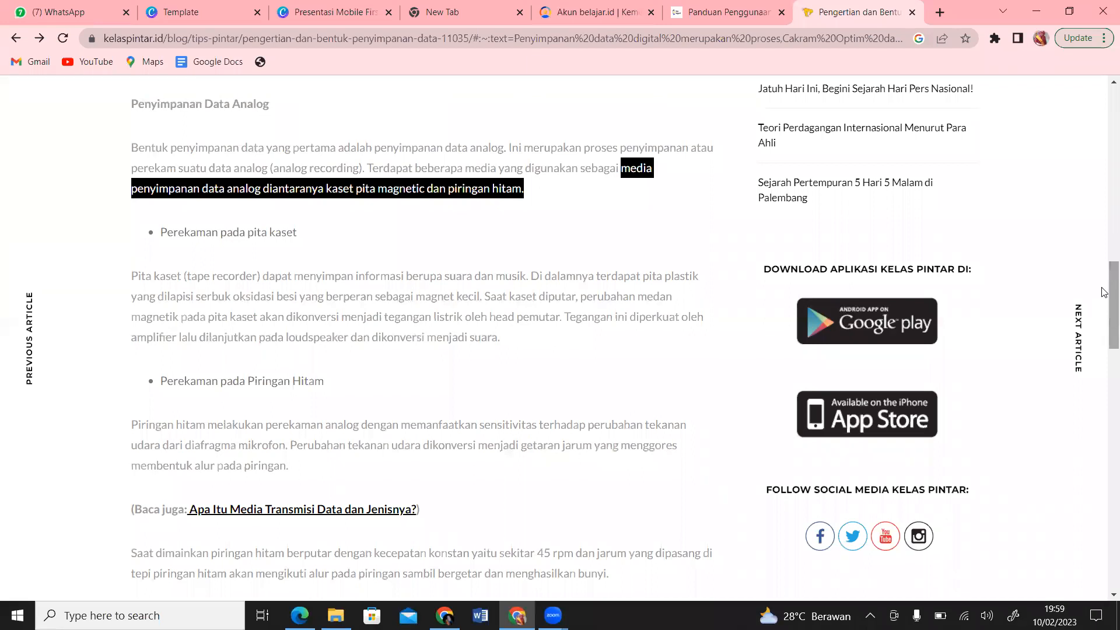
pyautogui.moveTo(1104, 292); pyautogui.dragTo(1104, 343)
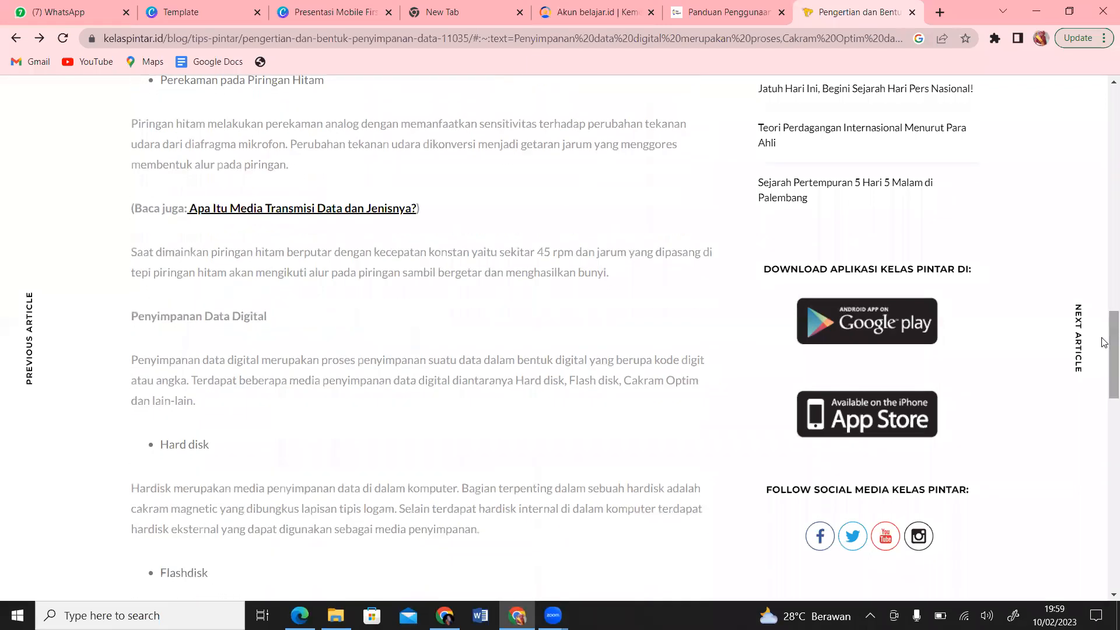
pyautogui.moveTo(277, 320); pyautogui.dragTo(132, 319)
pyautogui.hotkey('ctrl', 'c')
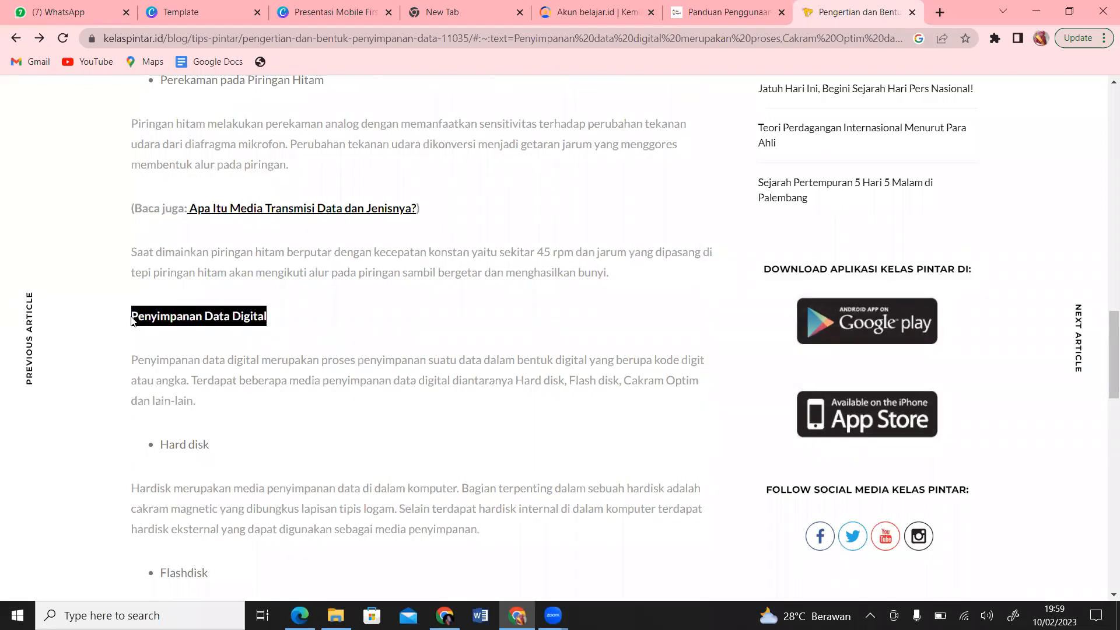
pyautogui.click(327, 13)
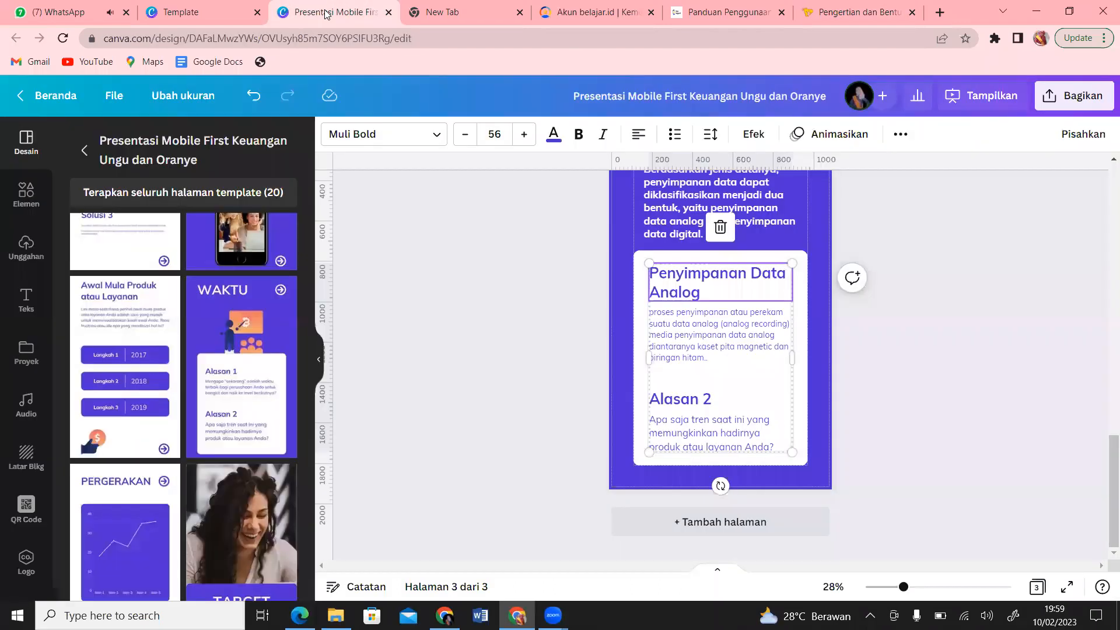
pyautogui.click(709, 400)
pyautogui.moveTo(712, 399); pyautogui.dragTo(650, 397)
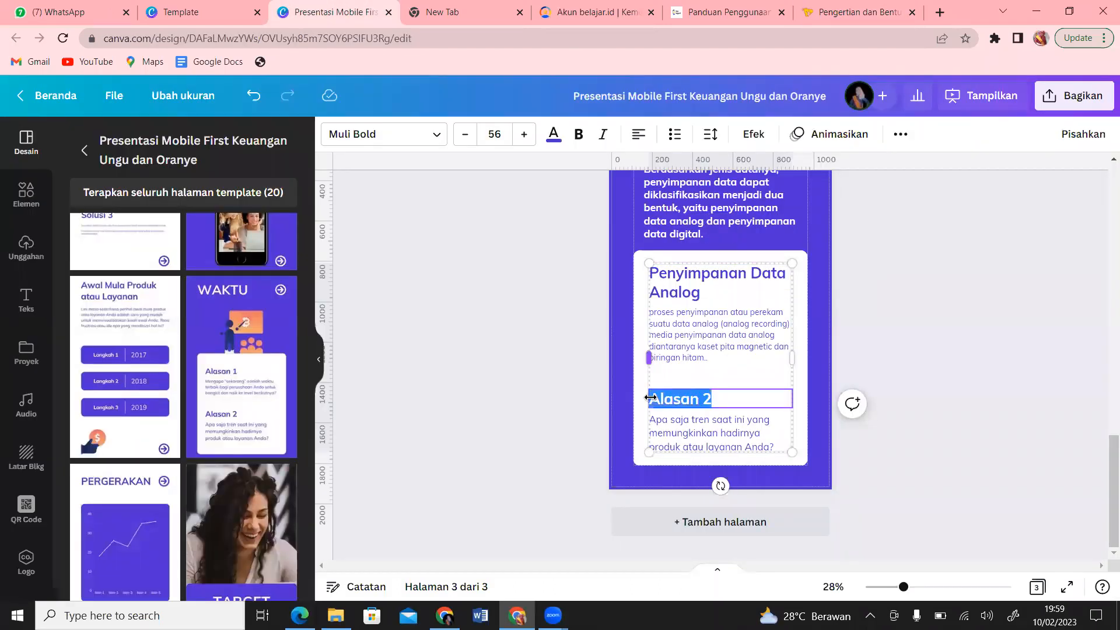
pyautogui.press('BackSpace')
pyautogui.hotkey('ctrl', 'v')
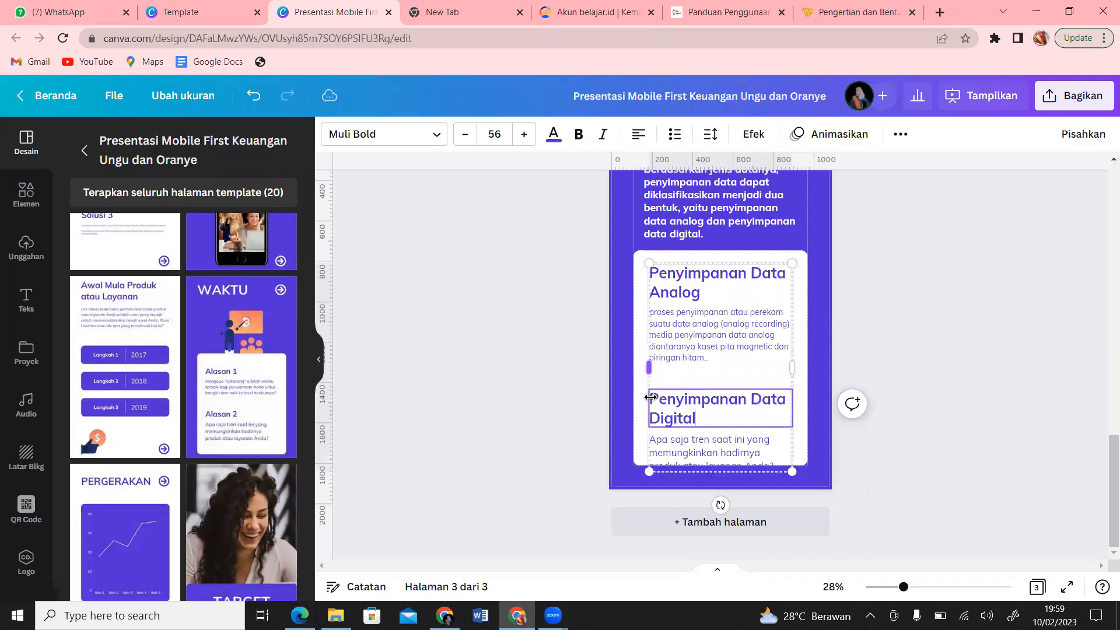
pyautogui.click(809, 446)
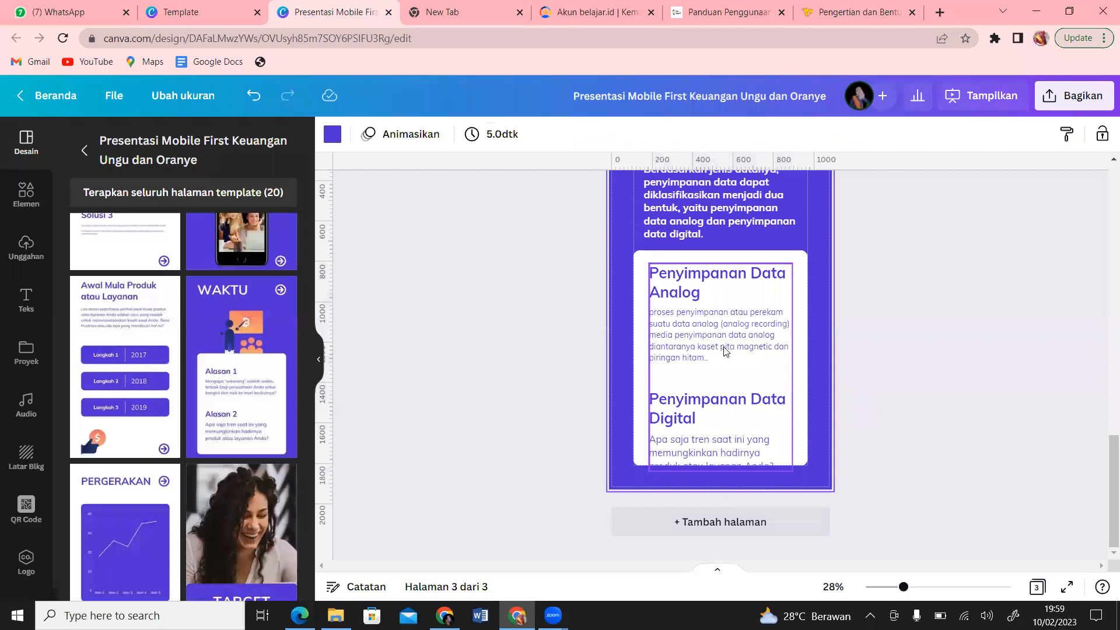
# Delete the words "media penyimpanan data analog" from the description under "Penyimpanan Data Analog"
pyautogui.click(776, 337)
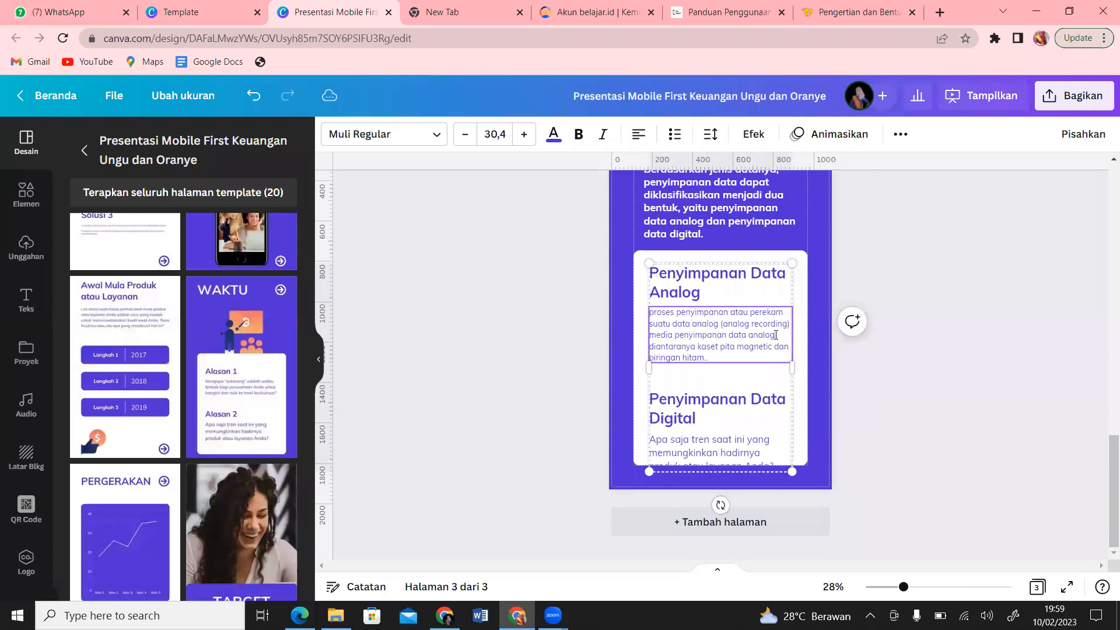
pyautogui.press('BackSpace')
pyautogui.press('BackSpace')
pyautogui.press('BackSpace')
pyautogui.press('BackSpace')
pyautogui.press('BackSpace')
pyautogui.press('BackSpace')
pyautogui.press('BackSpace')
pyautogui.press('BackSpace')
pyautogui.press('BackSpace')
pyautogui.press('BackSpace')
pyautogui.press('BackSpace')
pyautogui.press('BackSpace')
pyautogui.press('BackSpace')
pyautogui.press('BackSpace')
pyautogui.press('BackSpace')
pyautogui.press('BackSpace')
pyautogui.press('BackSpace')
pyautogui.press('BackSpace')
pyautogui.press('BackSpace')
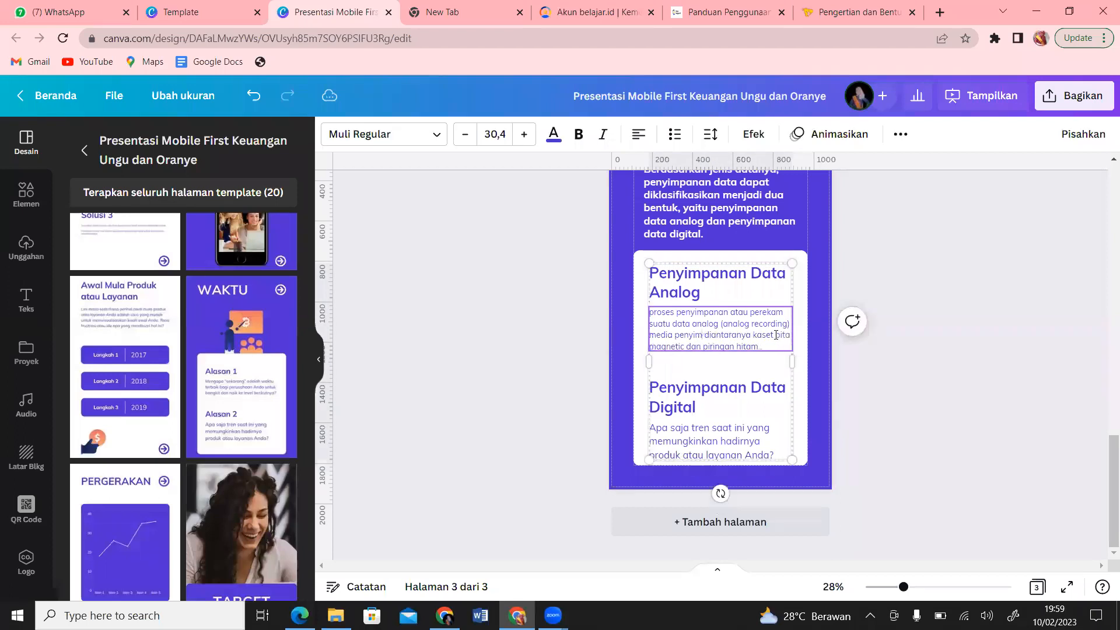
pyautogui.press('BackSpace')
pyautogui.press('BackSpace')
pyautogui.press('BackSpace')
pyautogui.press('BackSpace')
pyautogui.press('BackSpace')
pyautogui.press('BackSpace')
pyautogui.press('BackSpace')
pyautogui.press('BackSpace')
pyautogui.press('BackSpace')
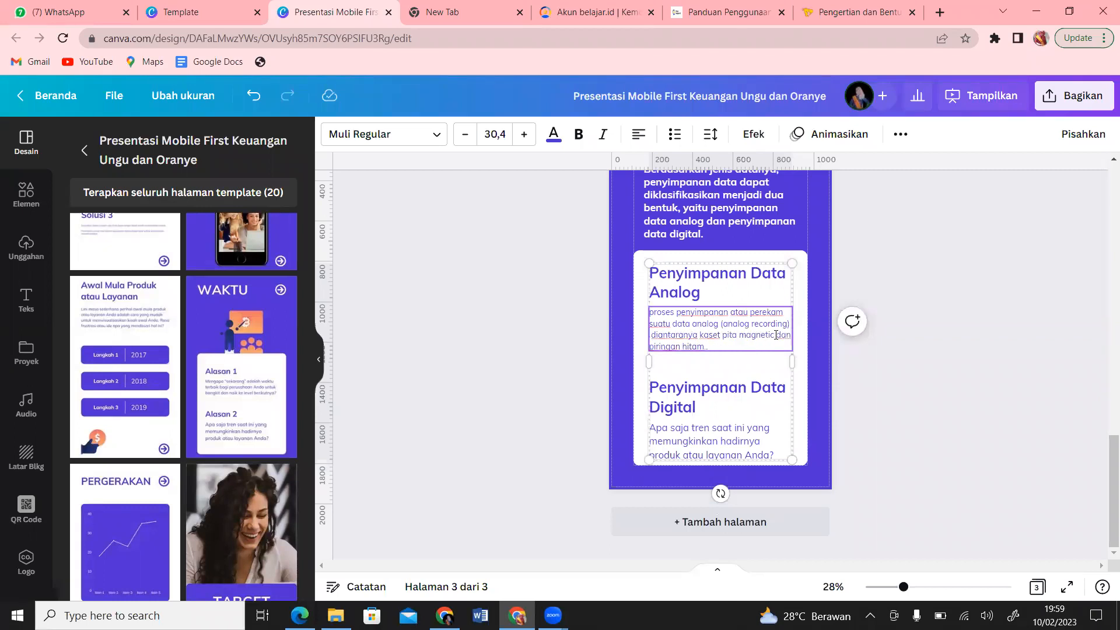
# Ungroup the card's text and move the "Penyimpanan Data Digital" heading and its placeholder paragraph up inside the white card
pyautogui.click(731, 413)
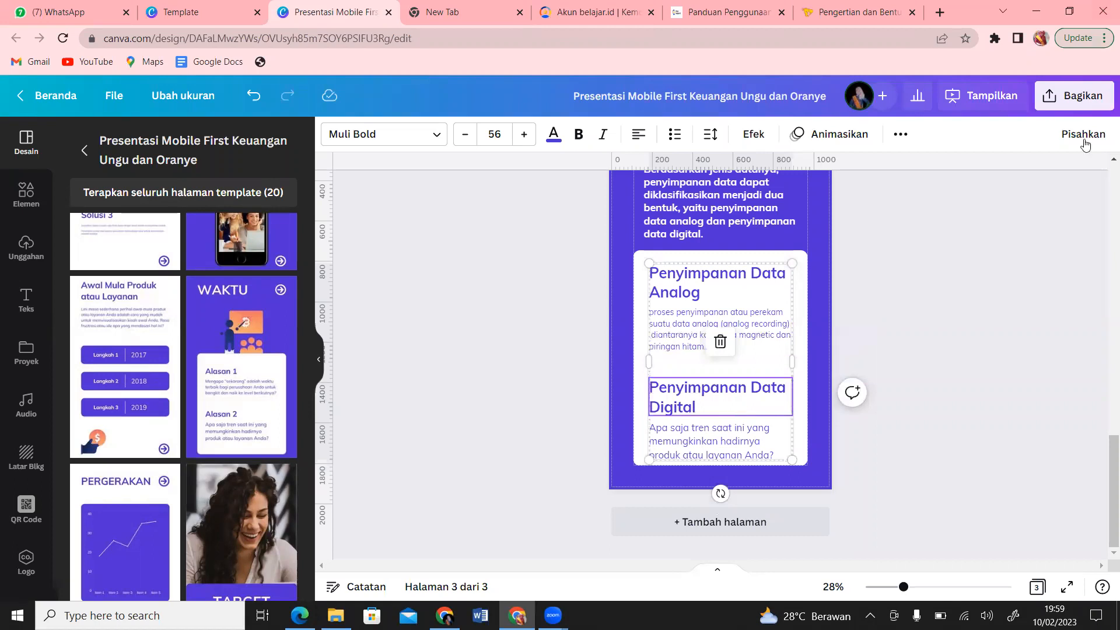
pyautogui.click(1083, 134)
pyautogui.click(751, 402)
pyautogui.moveTo(751, 402); pyautogui.dragTo(750, 385)
pyautogui.click(750, 440)
pyautogui.moveTo(750, 448); pyautogui.dragTo(749, 437)
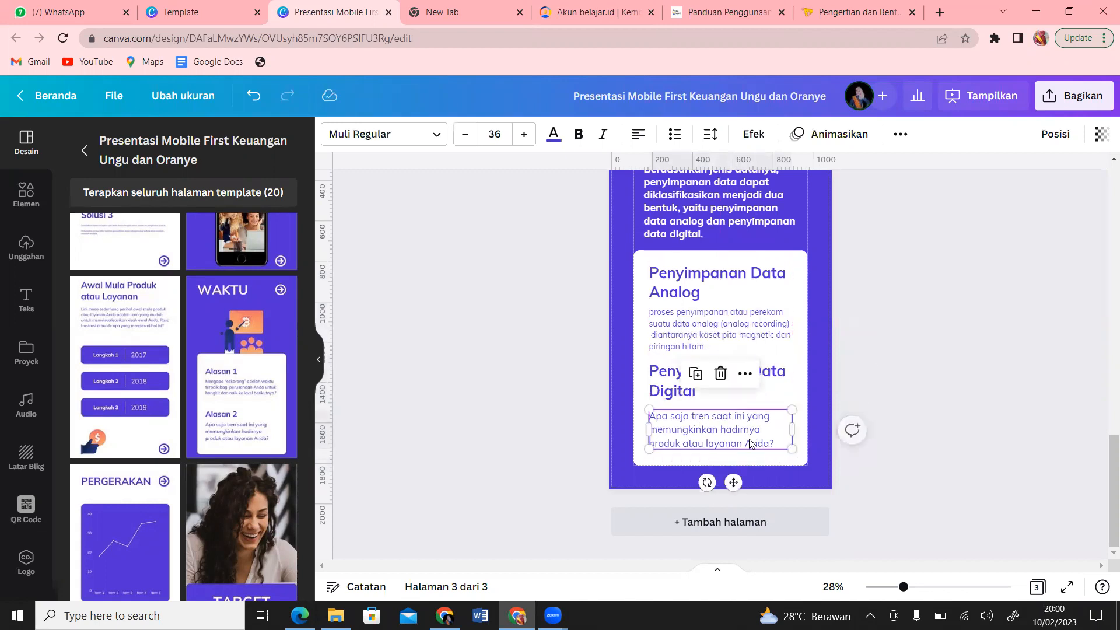
# Copy the article's digital storage description from "proses penyimpanan suatu data" to "dan lain-lain." and paste it over the placeholder under "Penyimpanan Data Digital"
pyautogui.click(844, 7)
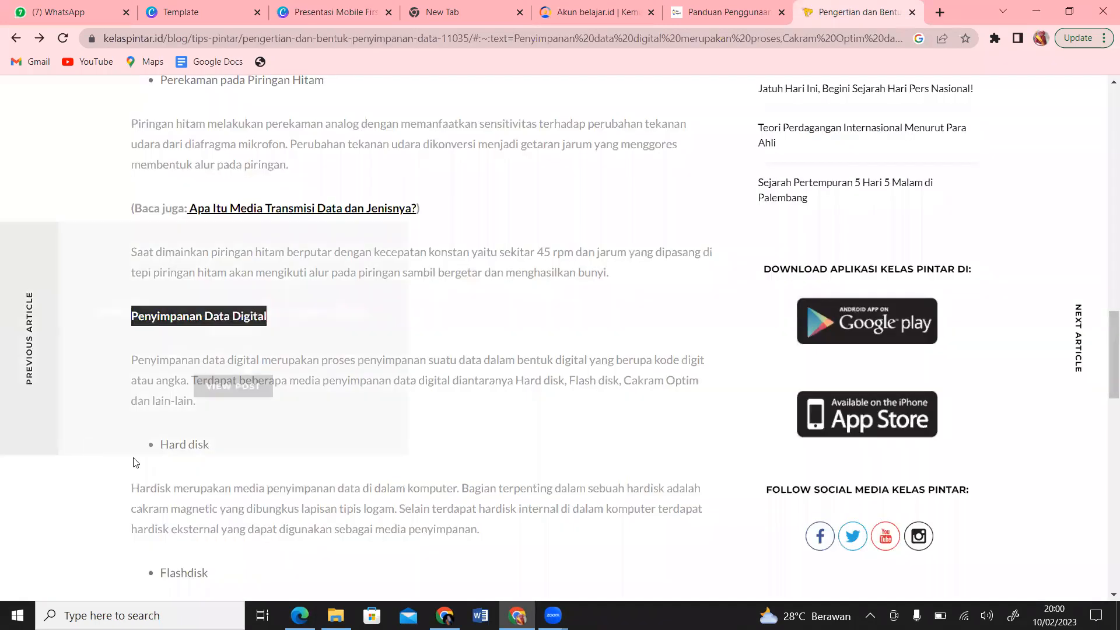
pyautogui.click(249, 434)
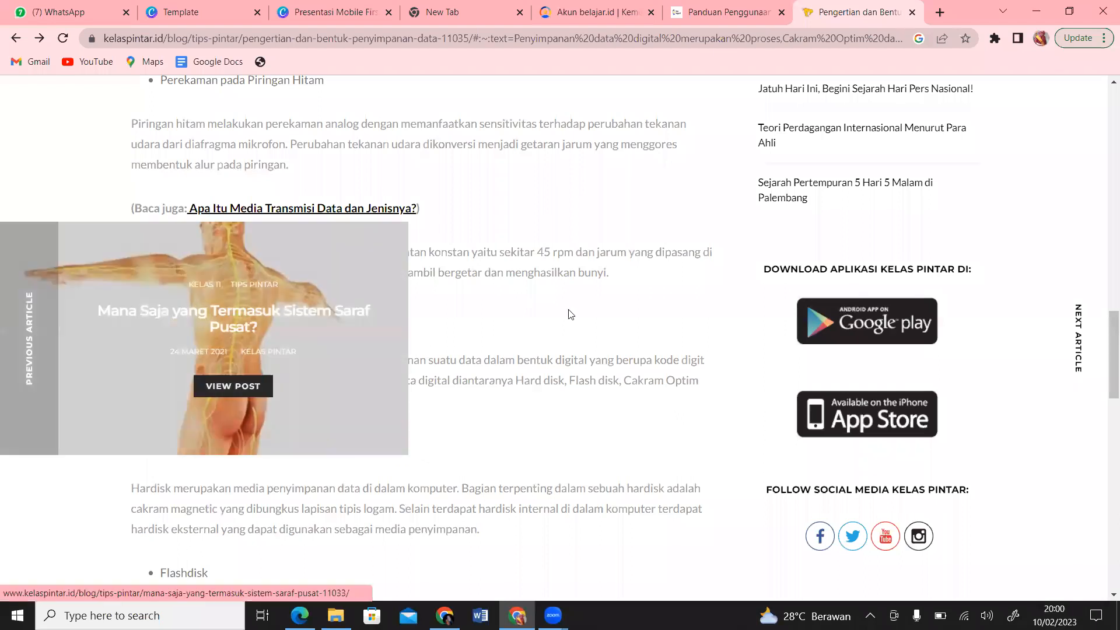
pyautogui.moveTo(321, 362); pyautogui.dragTo(213, 401)
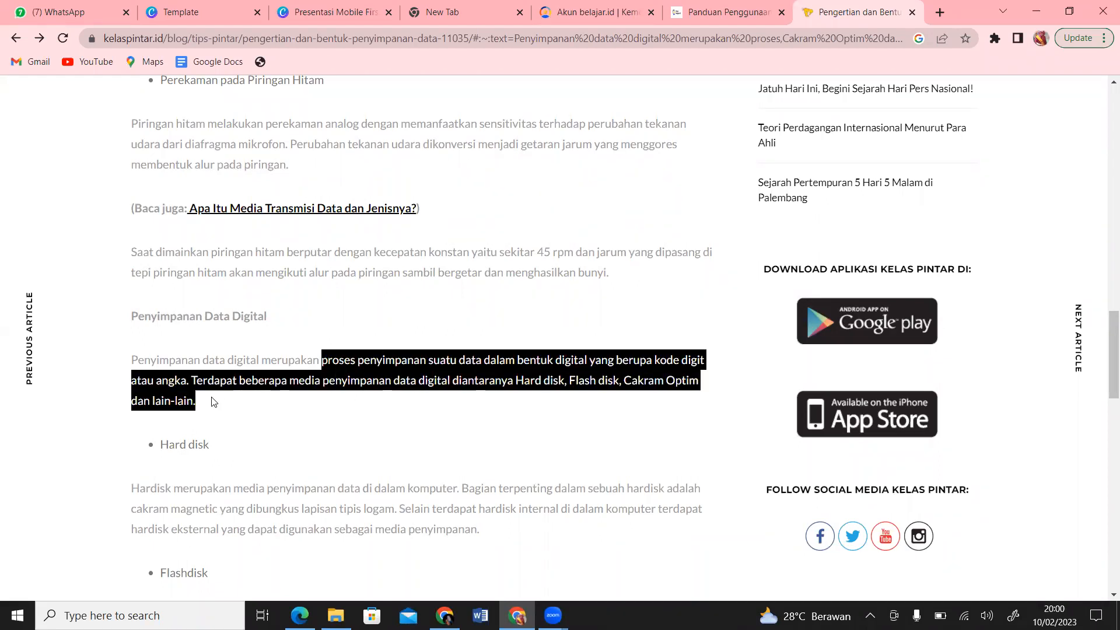
pyautogui.click(329, 7)
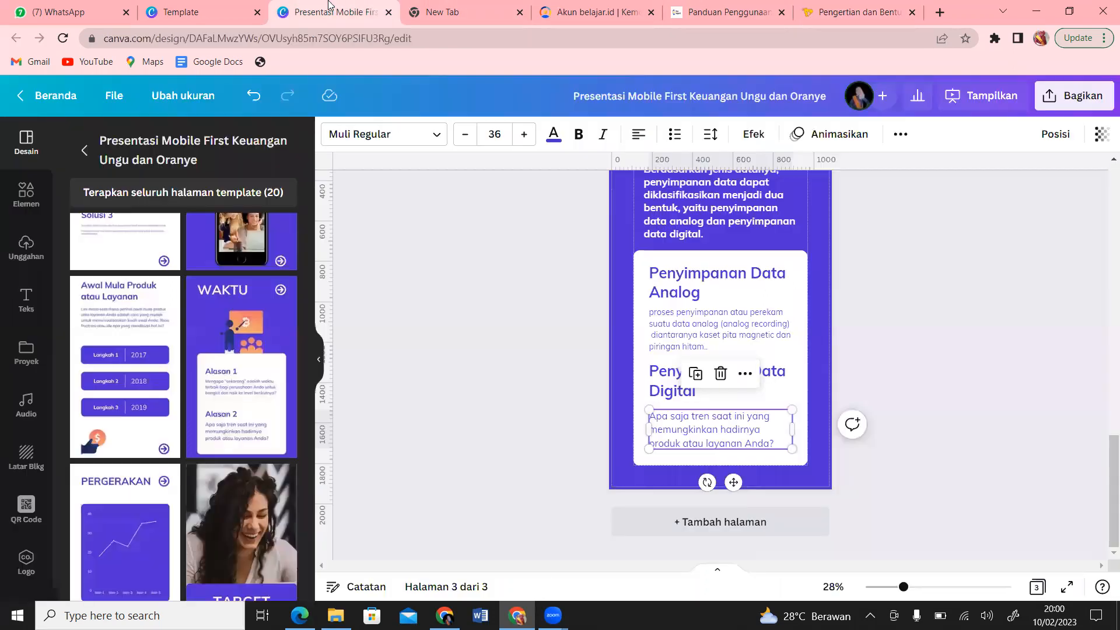
pyautogui.doubleClick(781, 442)
pyautogui.click(780, 442)
pyautogui.moveTo(780, 441); pyautogui.dragTo(648, 419)
pyautogui.hotkey('ctrl', 'v')
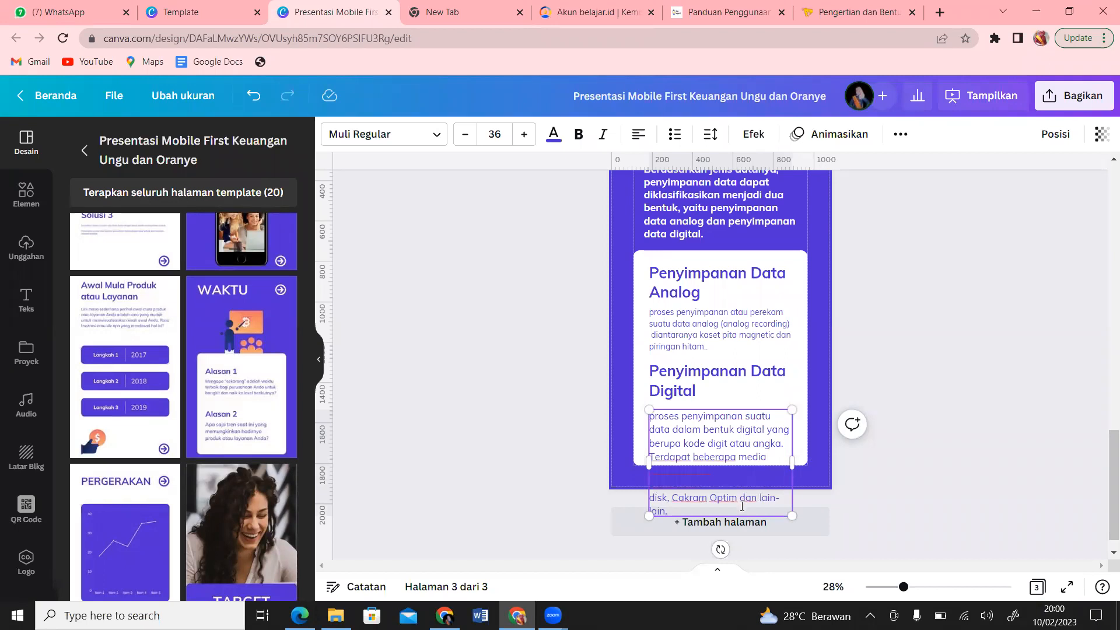
# Delete the sentence beginning "Terdapat beberapa media" from the digital storage description, ending the text at "kode digit atau angka."
pyautogui.moveTo(701, 508); pyautogui.dragTo(652, 461)
pyautogui.press('BackSpace')
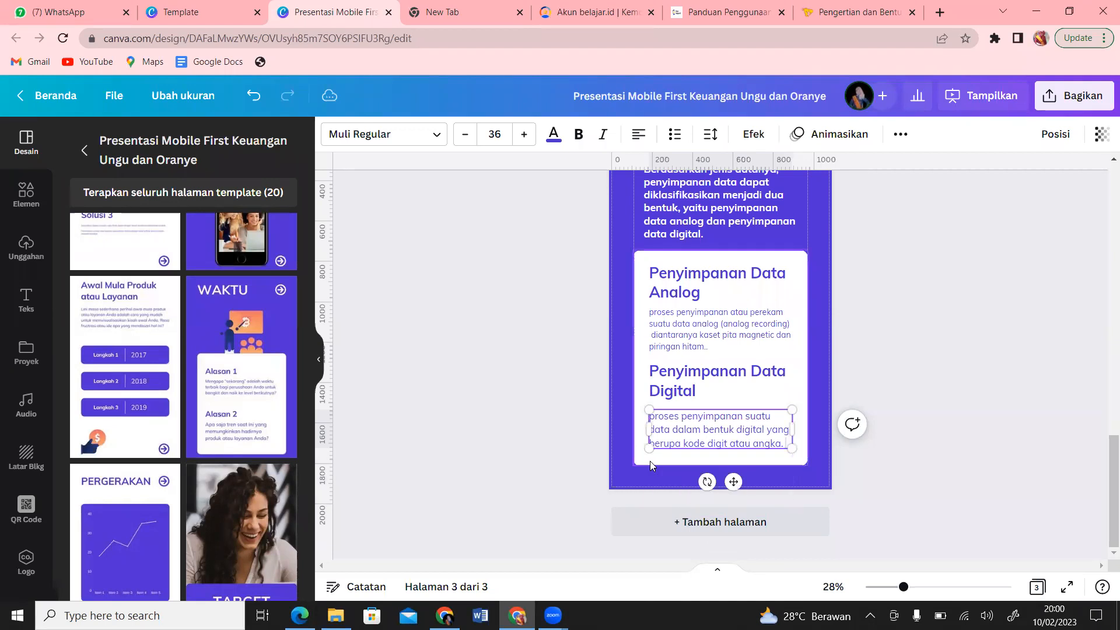
pyautogui.click(1024, 439)
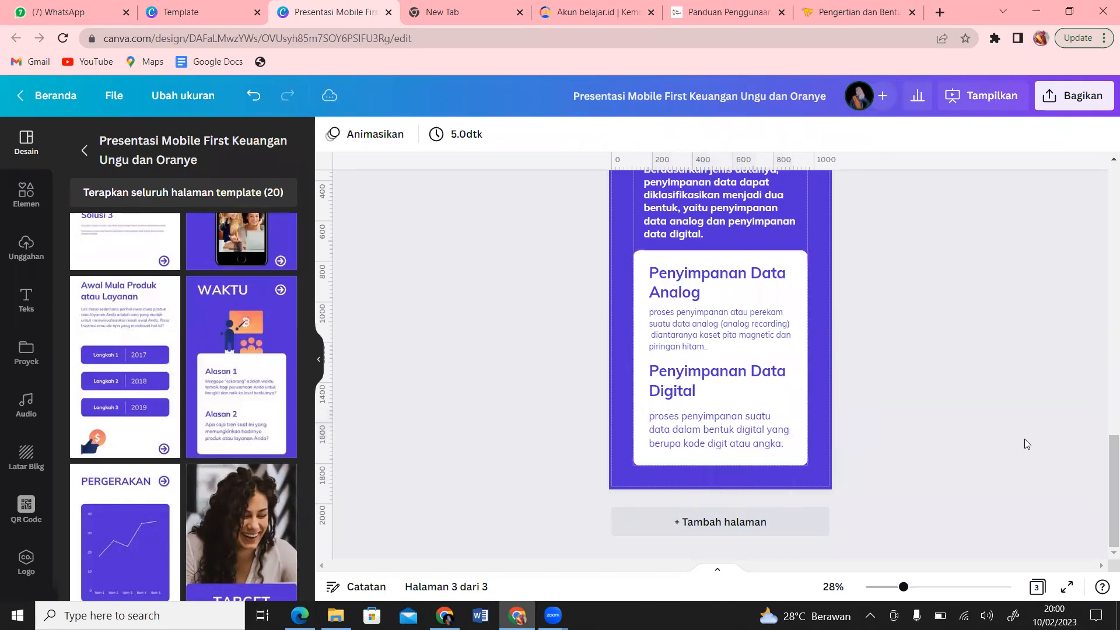
# Move the "Berdasarkan jenis datanya" paragraph up on page 3, beside the arrow icon
pyautogui.moveTo(1111, 467); pyautogui.dragTo(1106, 419)
pyautogui.moveTo(731, 377); pyautogui.dragTo(728, 345)
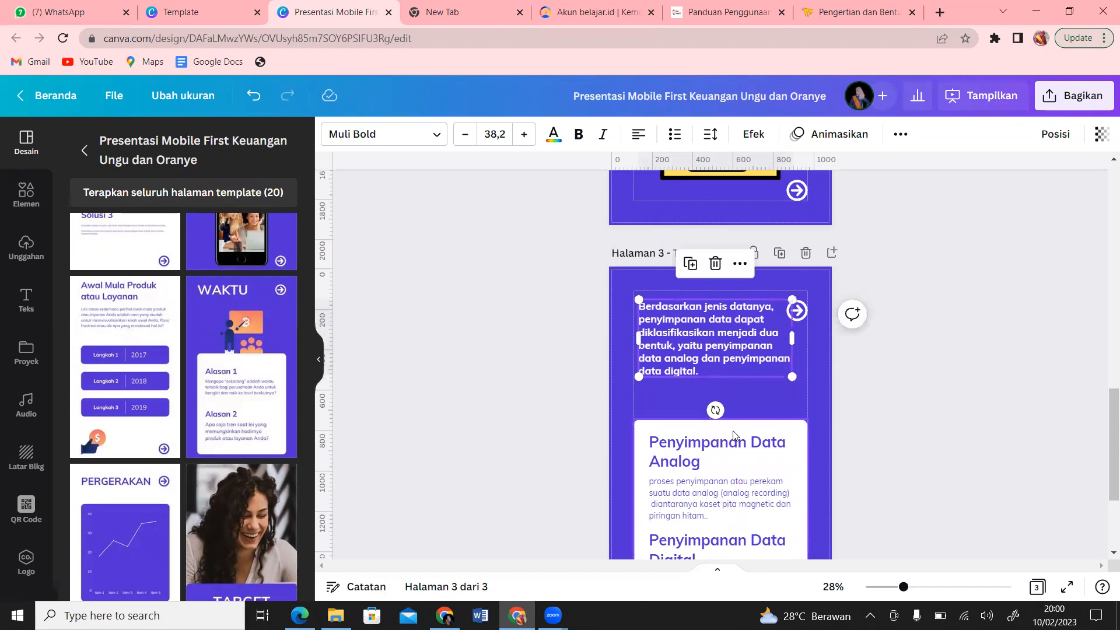
# Add the cloud-with-disc graphic from the recommendations for the "penyimpanan" search to page 3 and recolour it yellow
pyautogui.click(11, 199)
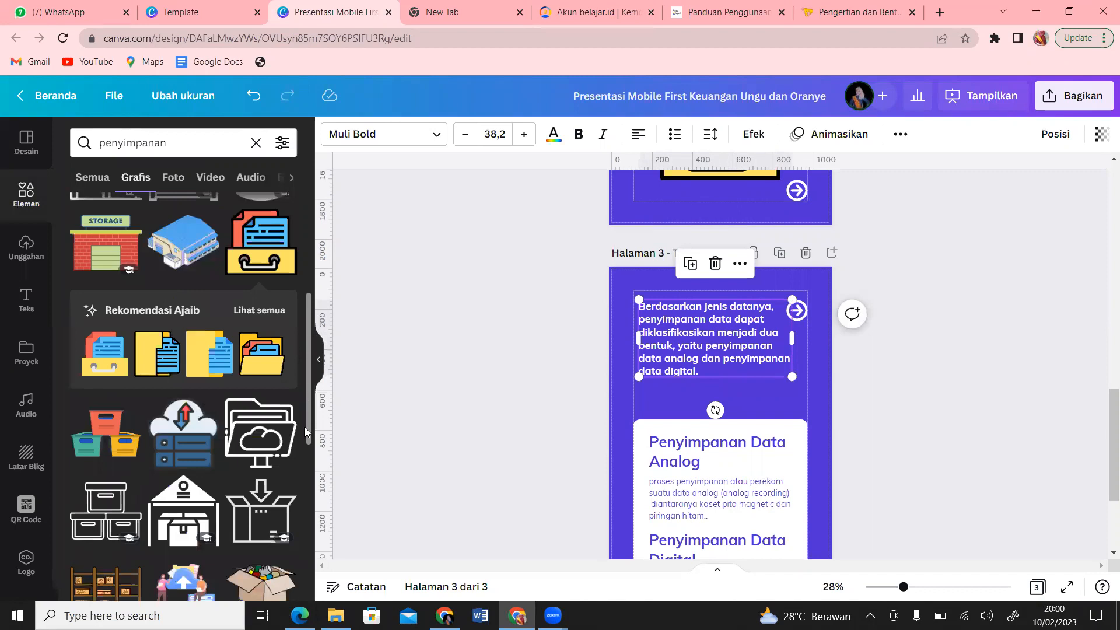
pyautogui.scroll(-5, 306, 432)
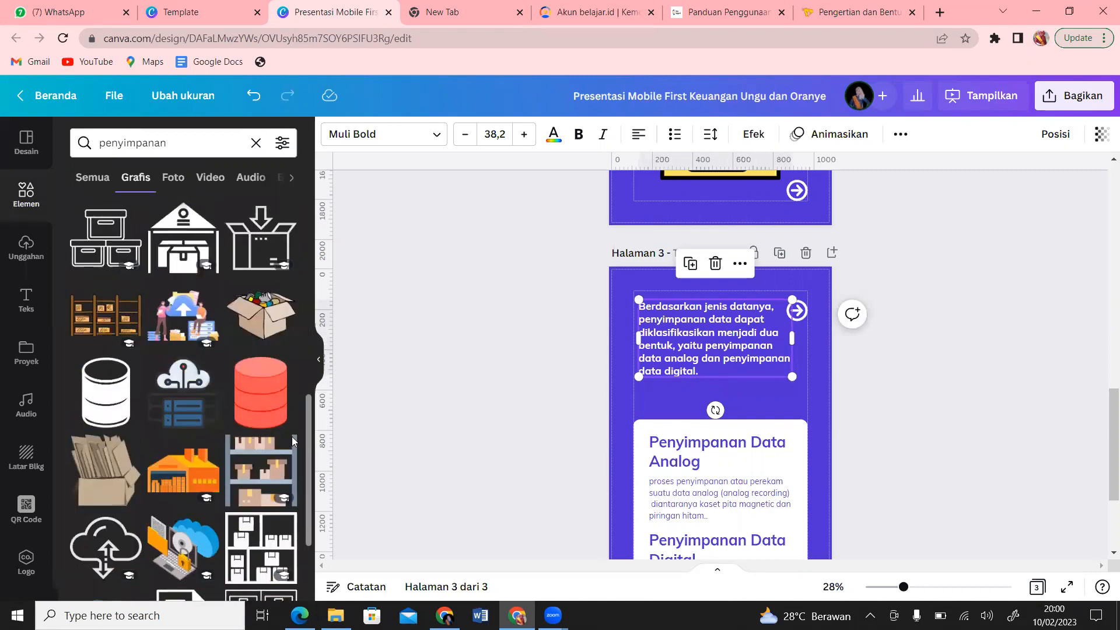
pyautogui.click(183, 390)
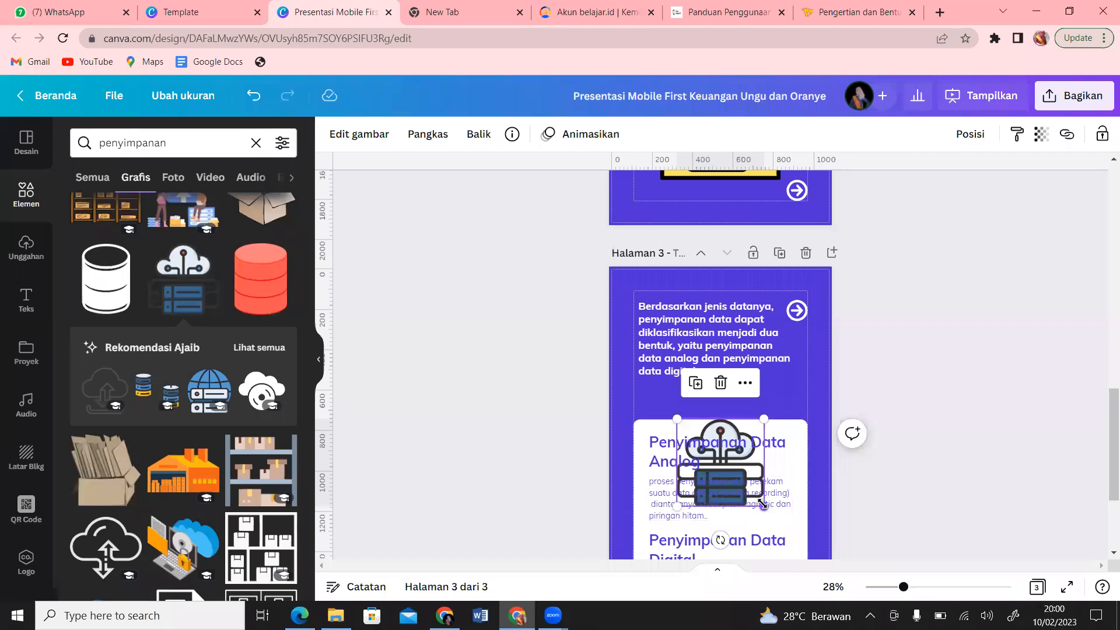
pyautogui.press('Delete')
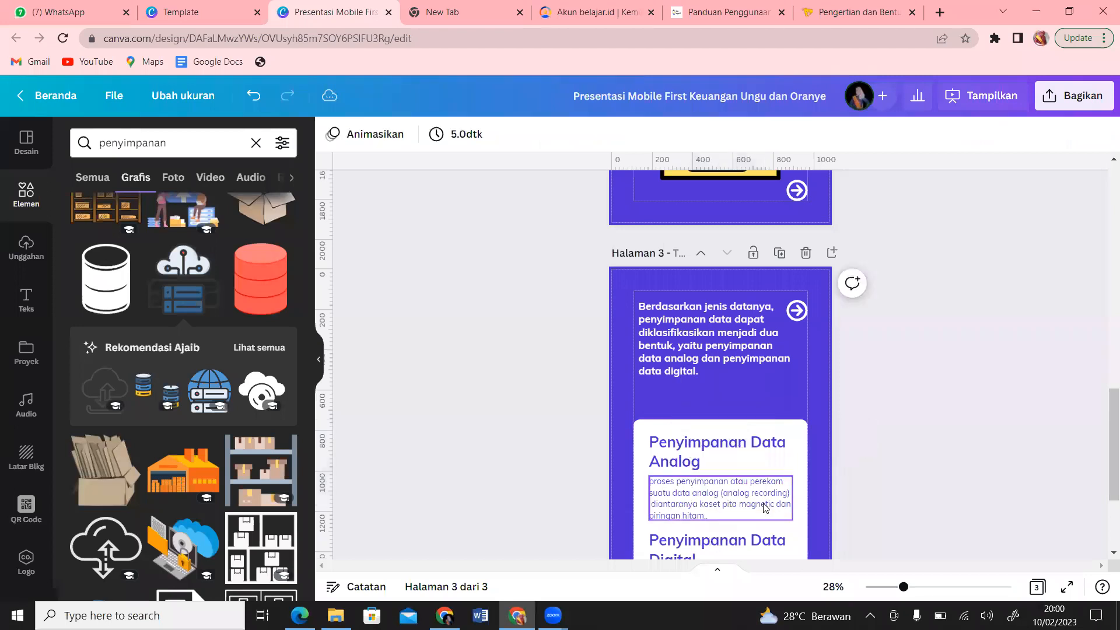
pyautogui.click(255, 393)
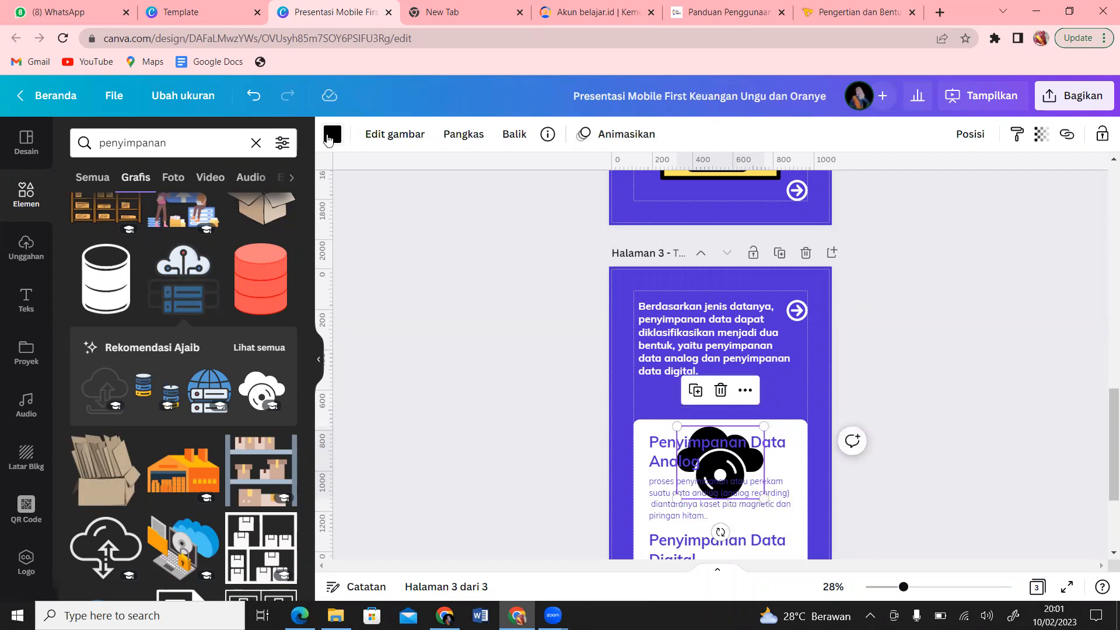
pyautogui.click(332, 134)
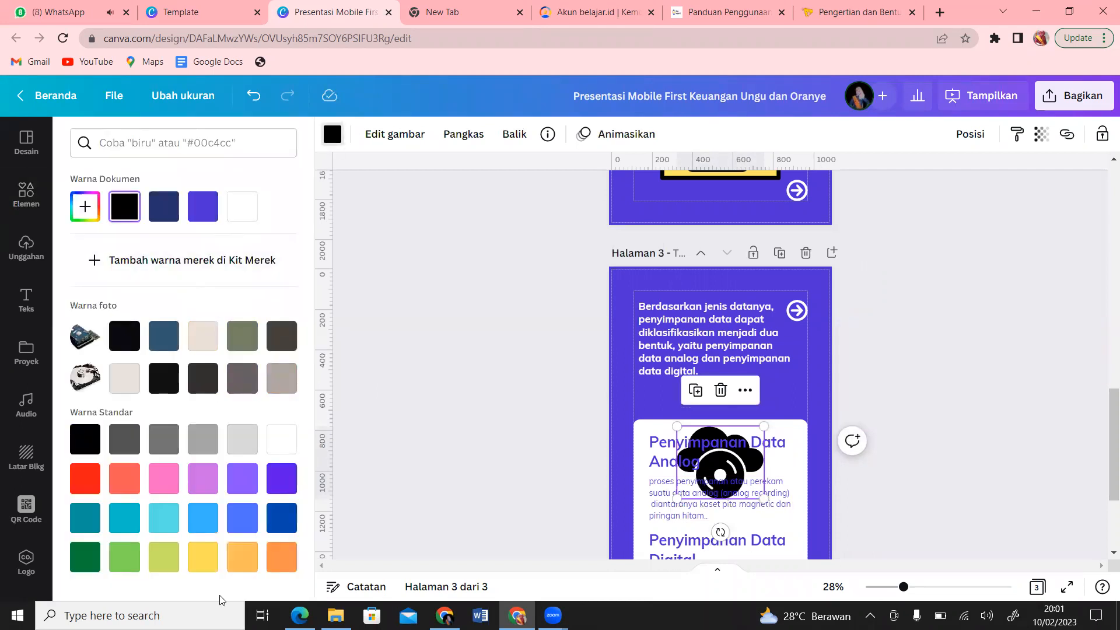
pyautogui.click(206, 556)
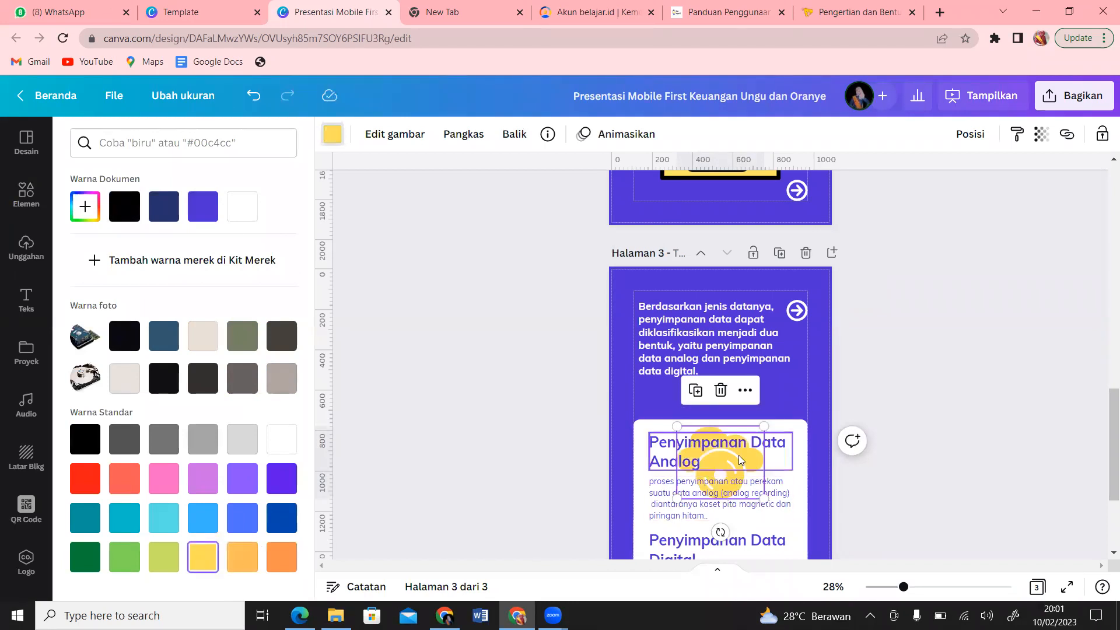
# Shrink the yellow cloud graphic and place it between the "Berdasarkan jenis datanya" paragraph and the white card
pyautogui.moveTo(743, 446); pyautogui.dragTo(745, 408)
pyautogui.moveTo(763, 449); pyautogui.dragTo(727, 405)
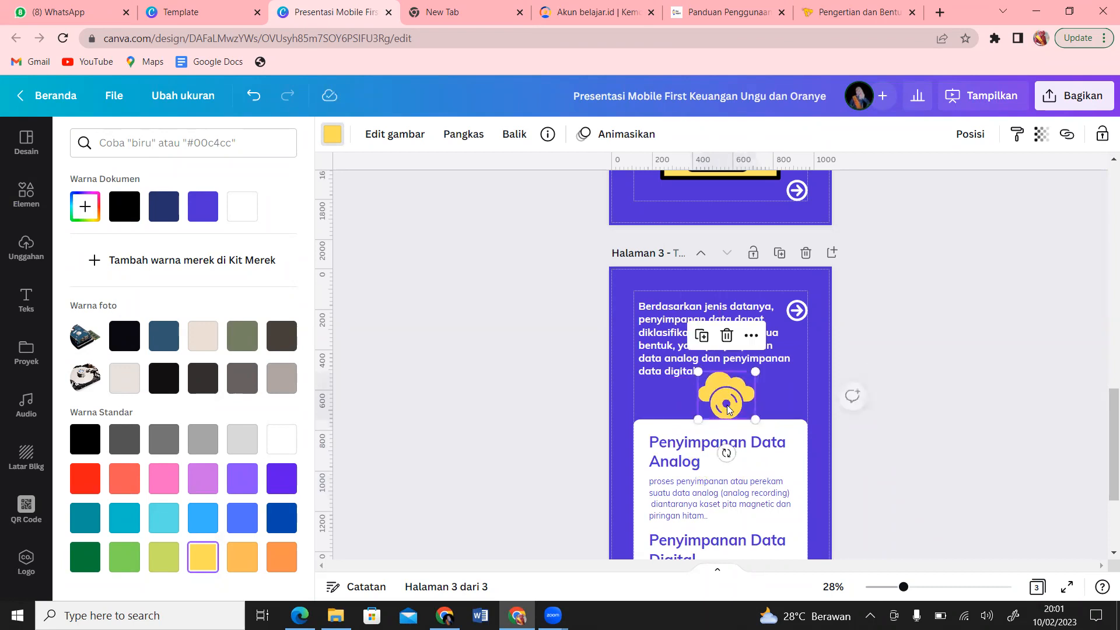
pyautogui.click(925, 393)
# Add a new page after page 3
pyautogui.moveTo(1104, 426); pyautogui.dragTo(1104, 455)
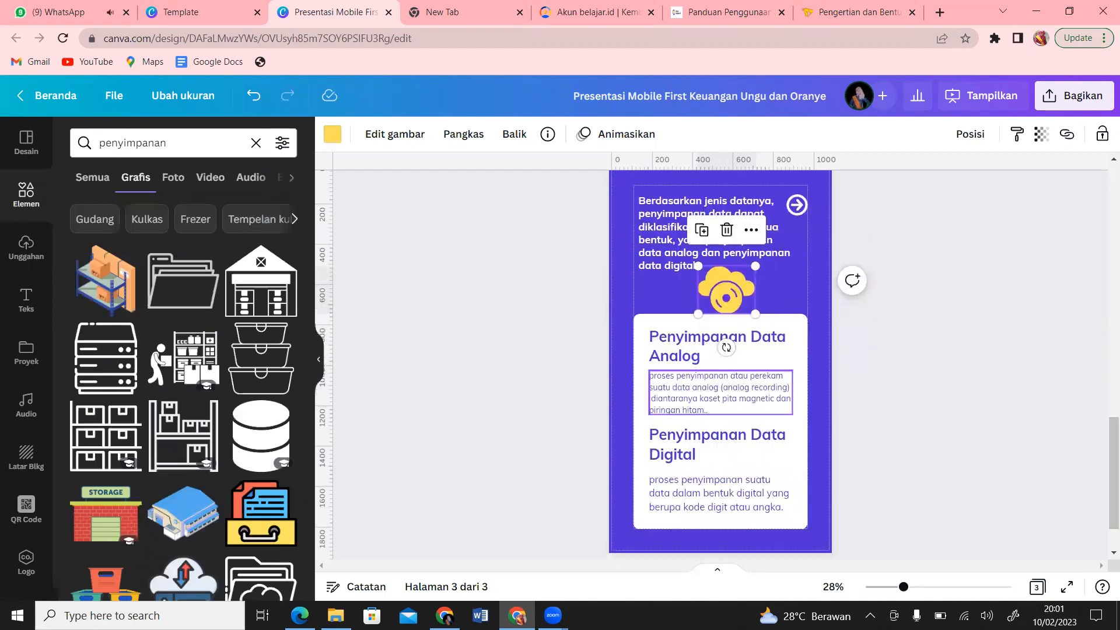
pyautogui.moveTo(1104, 484); pyautogui.dragTo(1105, 504)
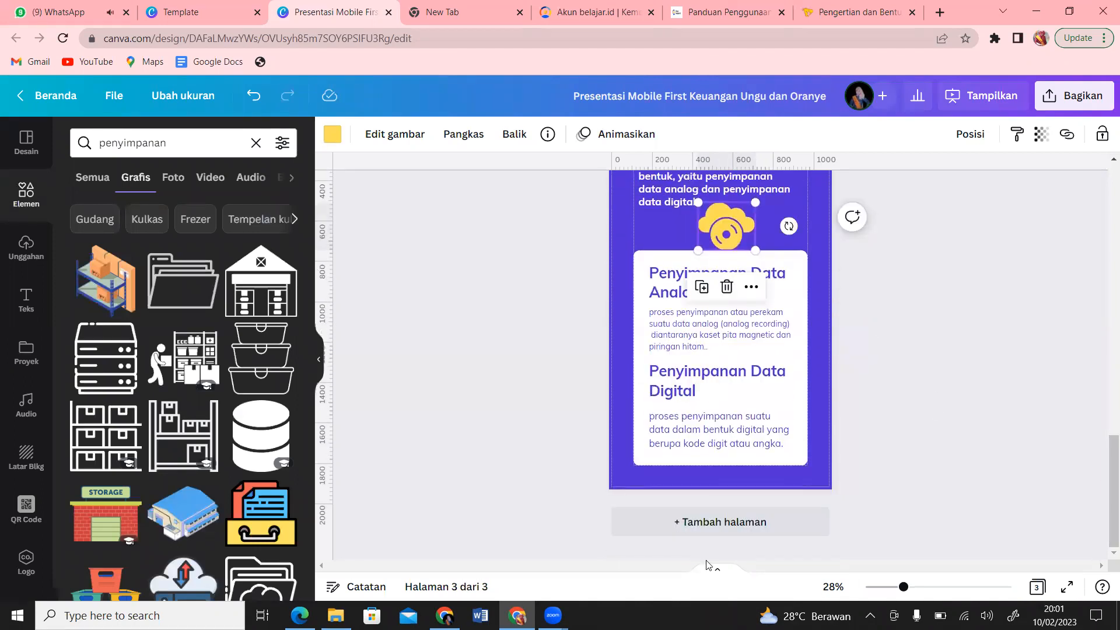
pyautogui.click(718, 523)
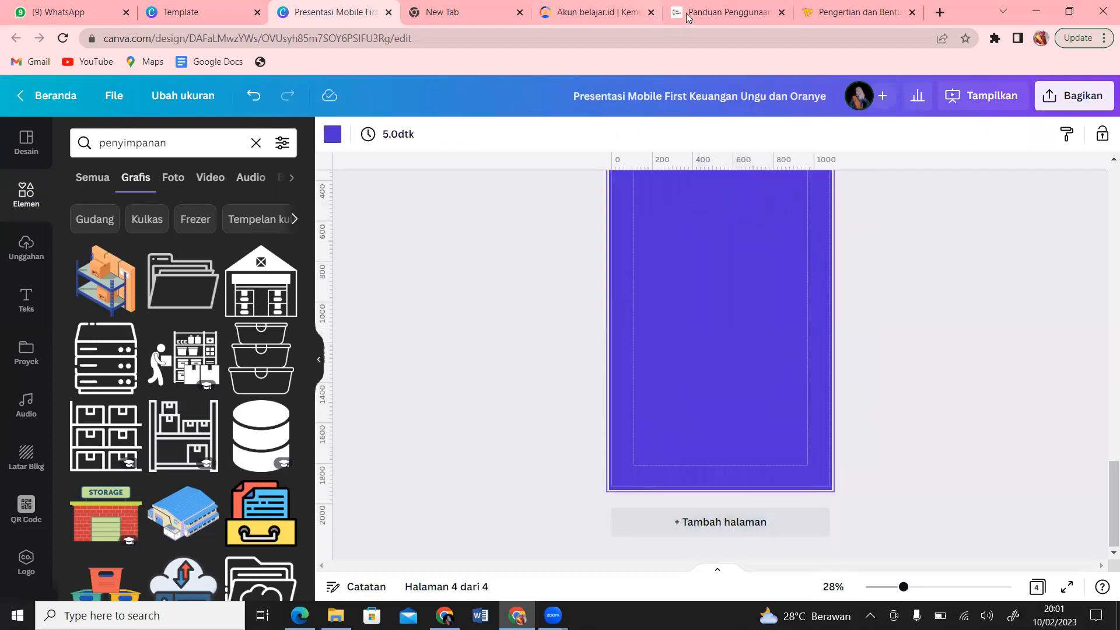
# Review the article's digital storage section and its list of storage media, and return to the Canva design
pyautogui.click(828, 11)
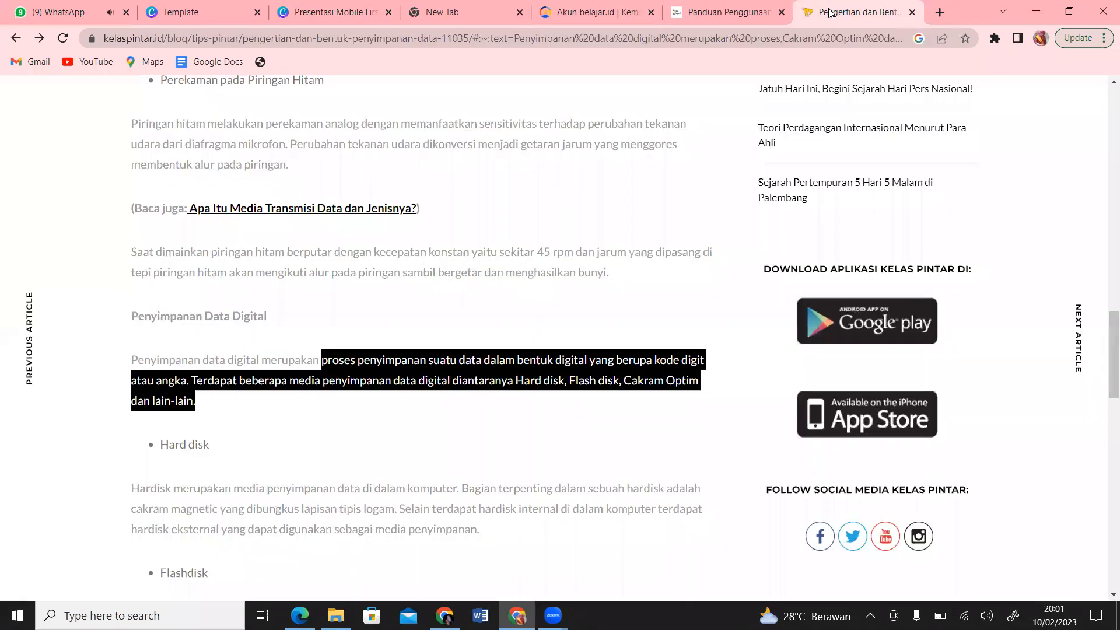
pyautogui.moveTo(1104, 324); pyautogui.dragTo(1104, 356)
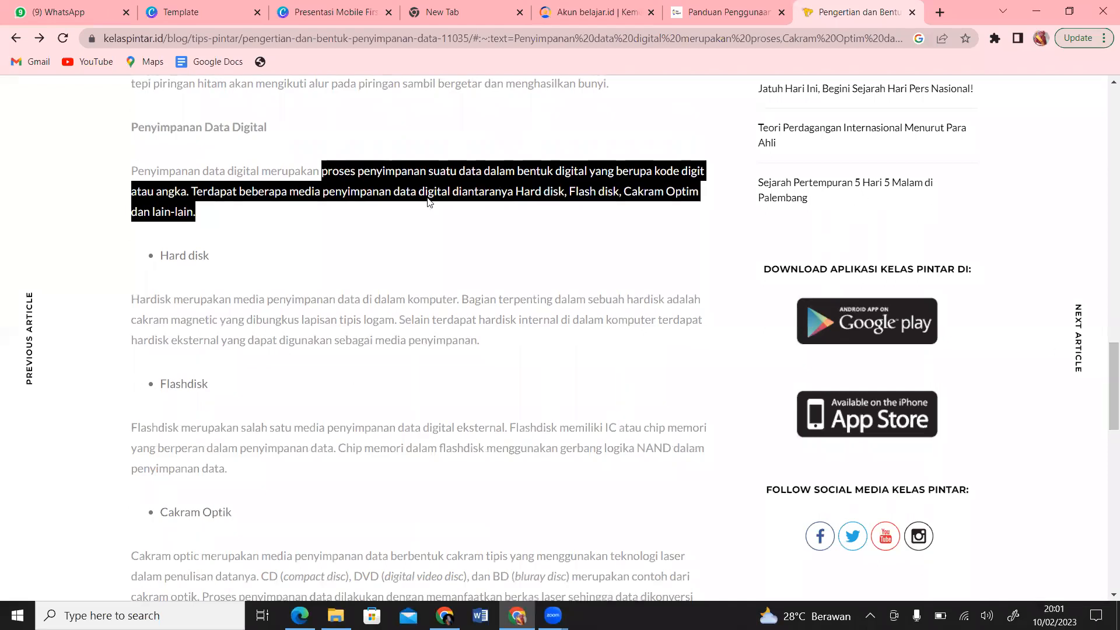
pyautogui.click(470, 257)
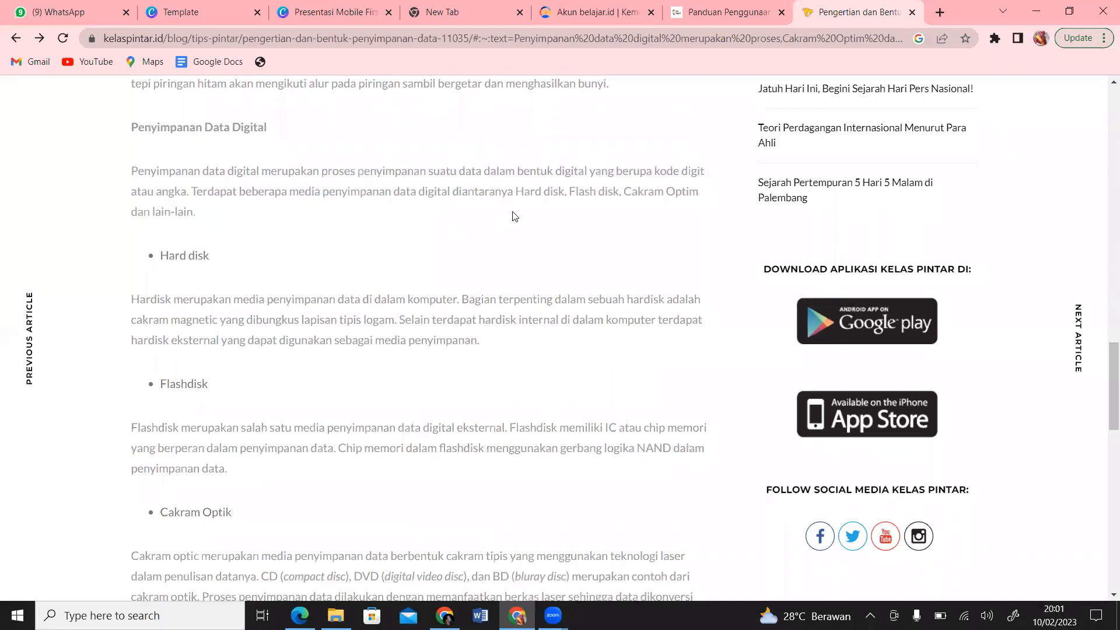
pyautogui.moveTo(1104, 400); pyautogui.dragTo(1104, 337)
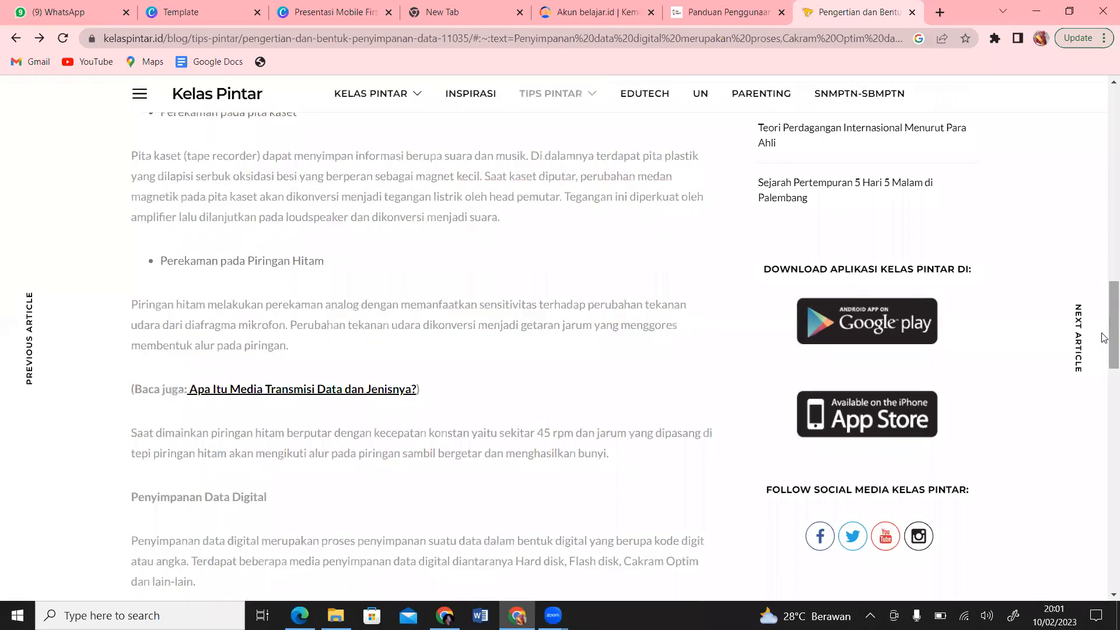
pyautogui.click(343, 7)
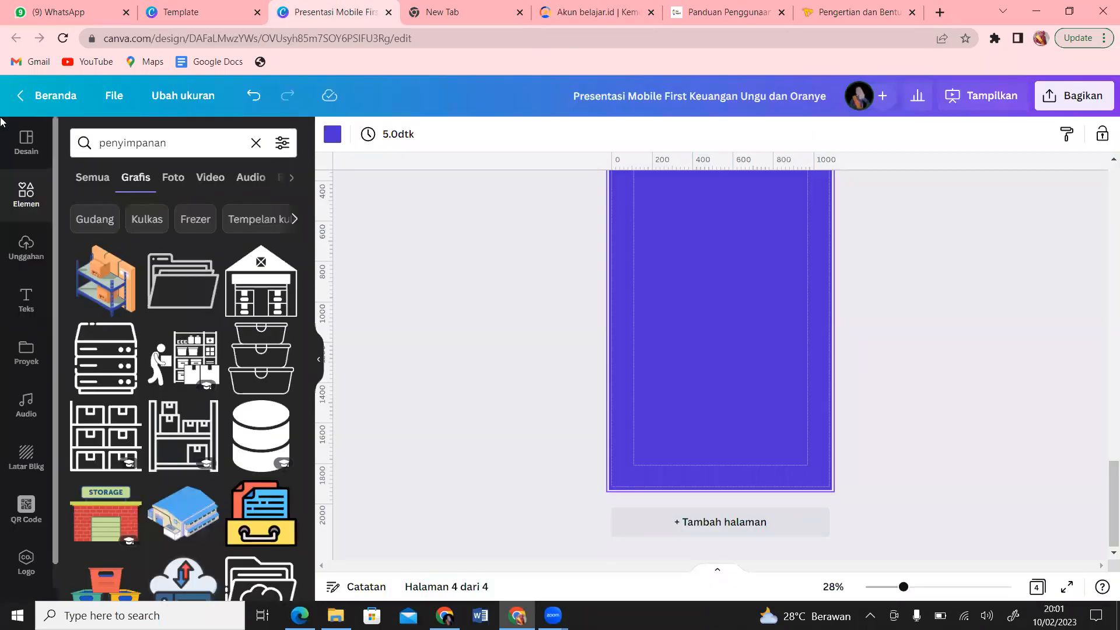
# Apply the template's white layout with "Masalah 1", "Masalah 2" and "Masalah 3" to page 4
pyautogui.click(27, 141)
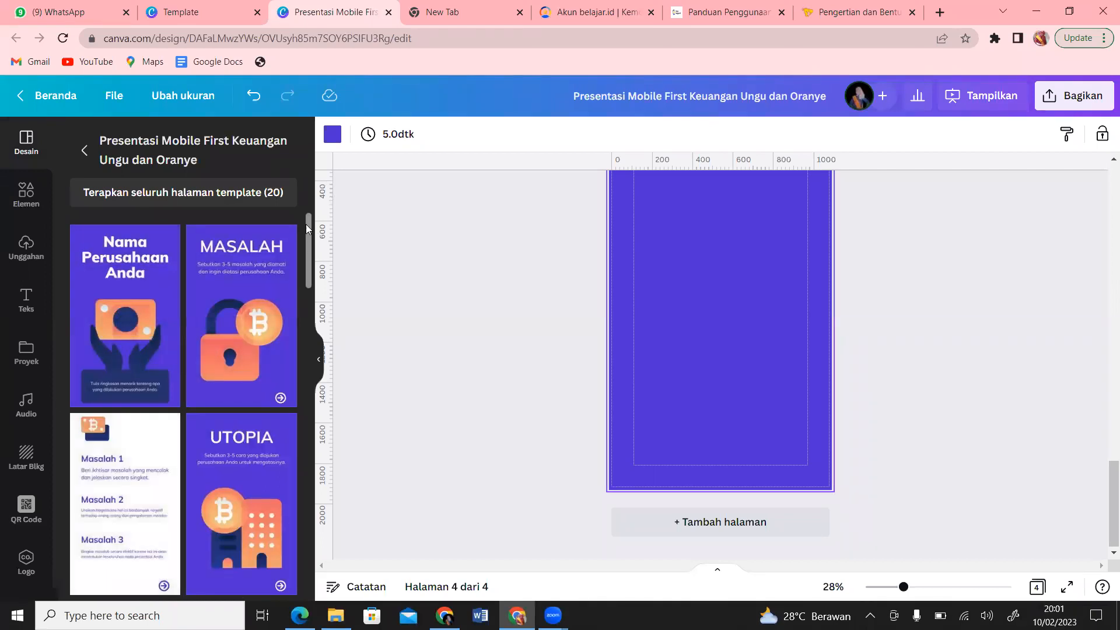
pyautogui.moveTo(308, 233); pyautogui.dragTo(342, 502)
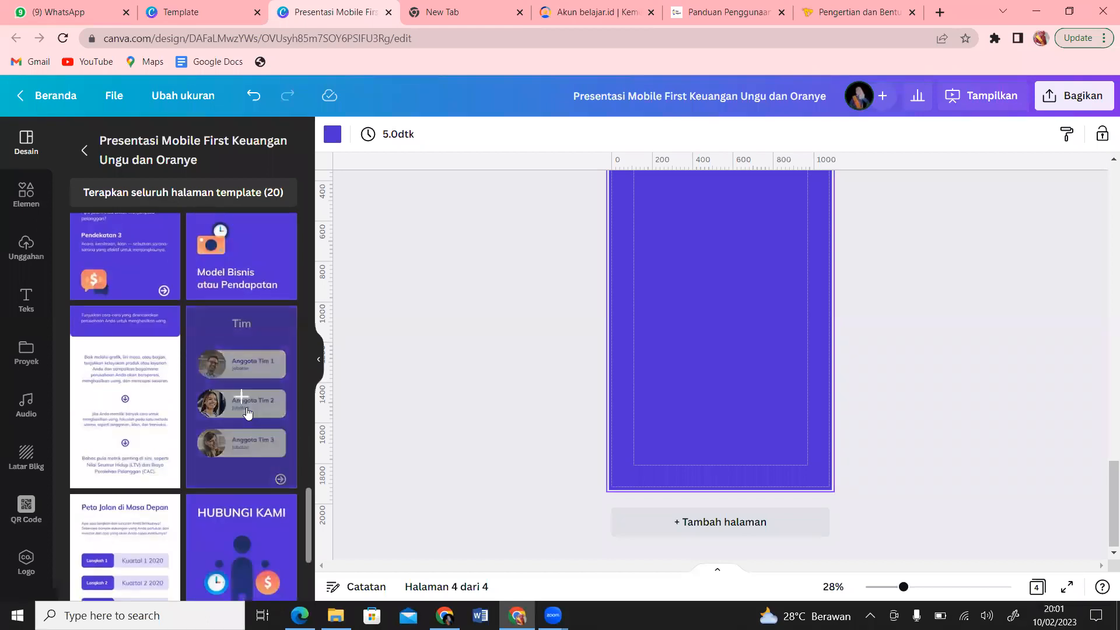
pyautogui.moveTo(308, 526); pyautogui.dragTo(303, 266)
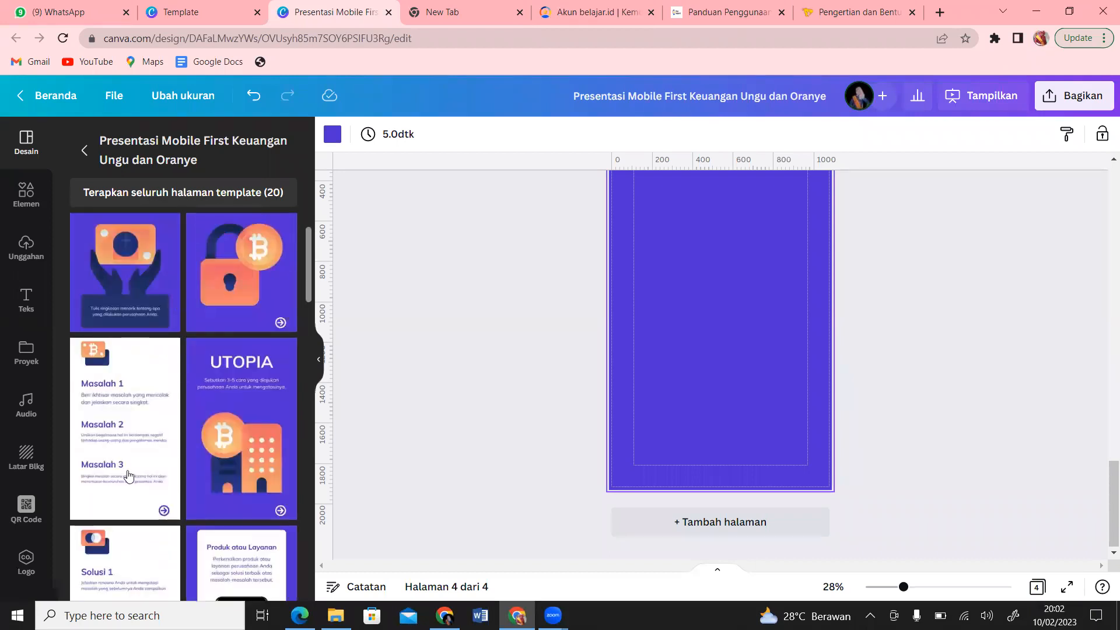
pyautogui.click(117, 445)
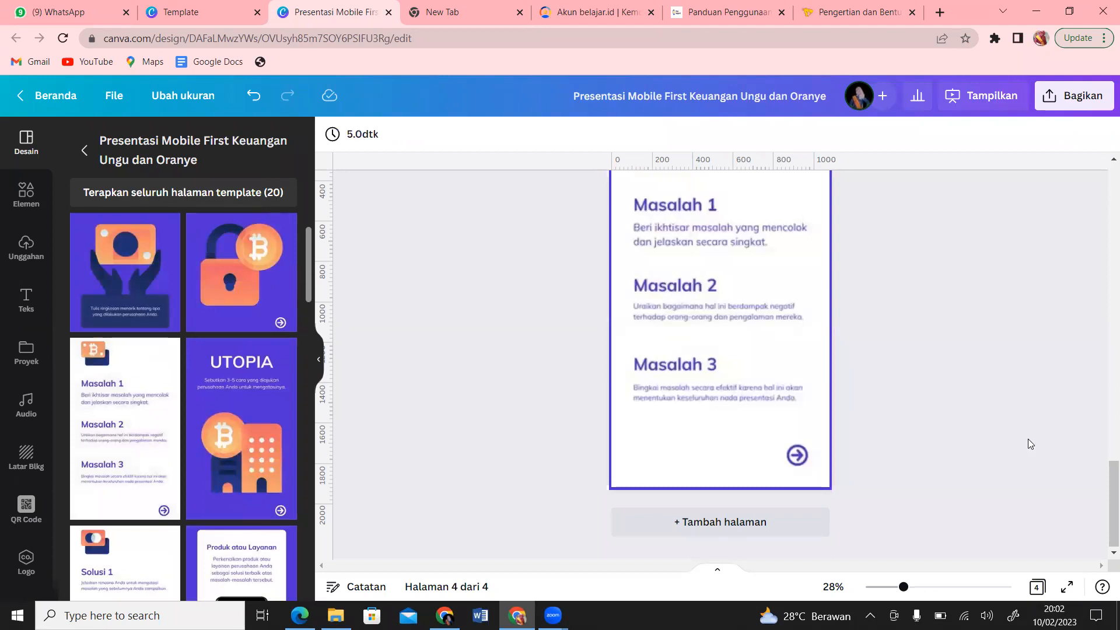
# Delete the orange Bitcoin illustration above "Masalah 1" on page 4
pyautogui.scroll(4, 1104, 495)
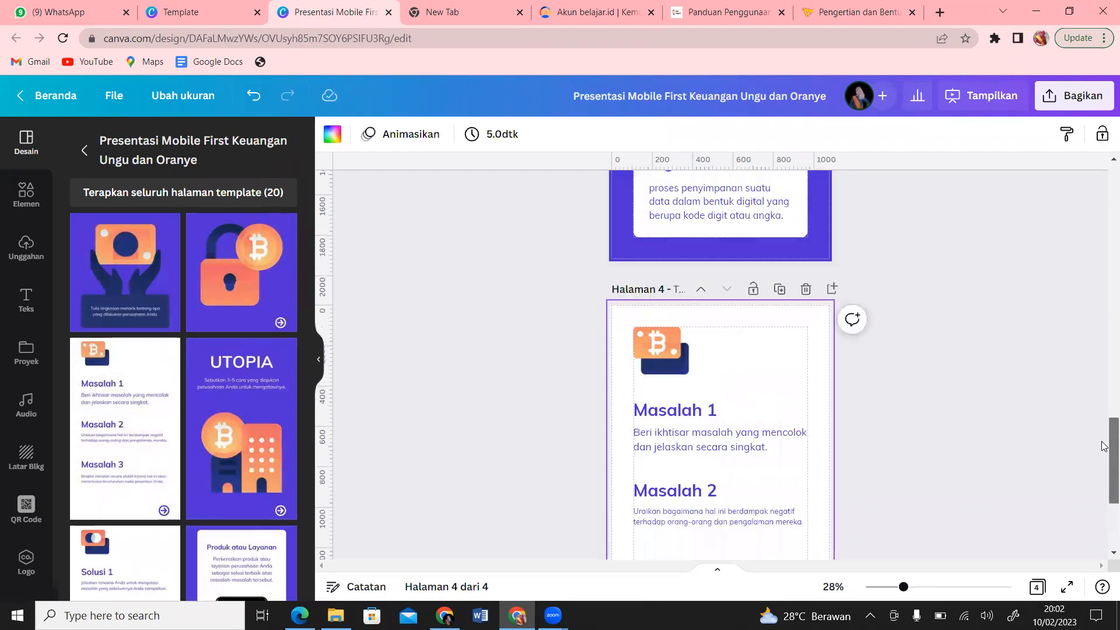
pyautogui.click(670, 375)
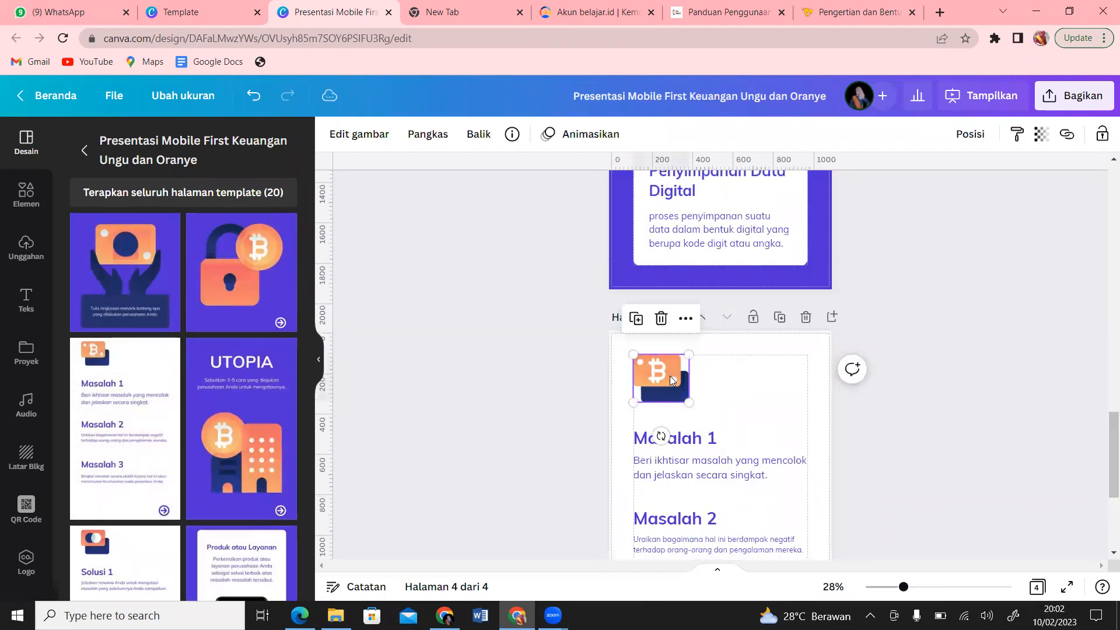
pyautogui.press('Delete')
# Copy the article text from "beberapa media penyimpanan data digital" to "dan lain-lain." and paste it above "Masalah 1" on page 4
pyautogui.click(859, 12)
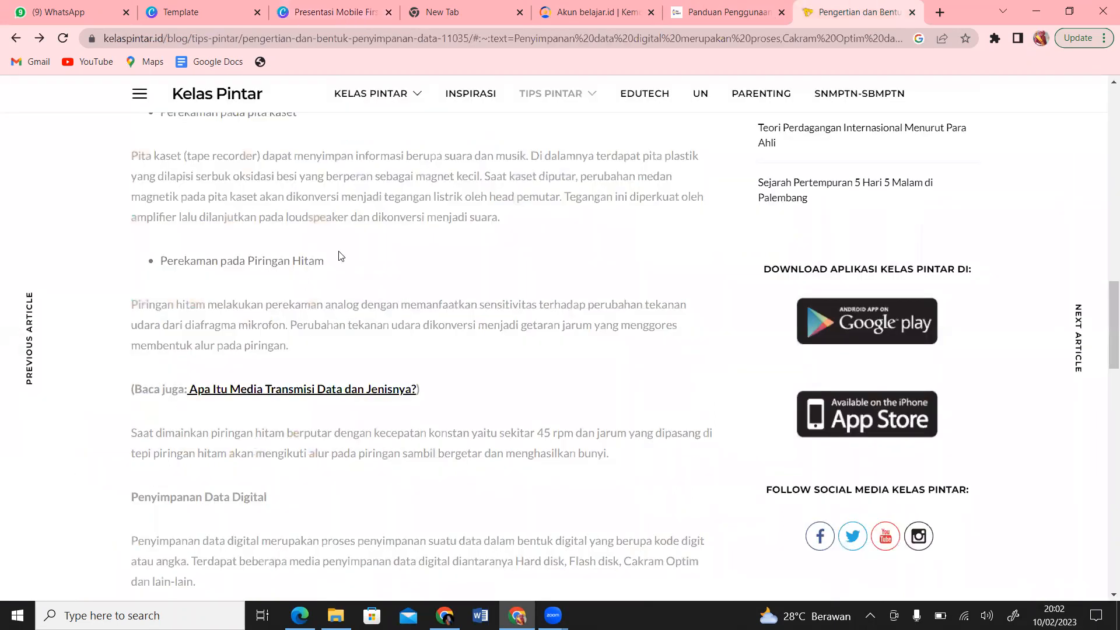
pyautogui.rightClick(1102, 275)
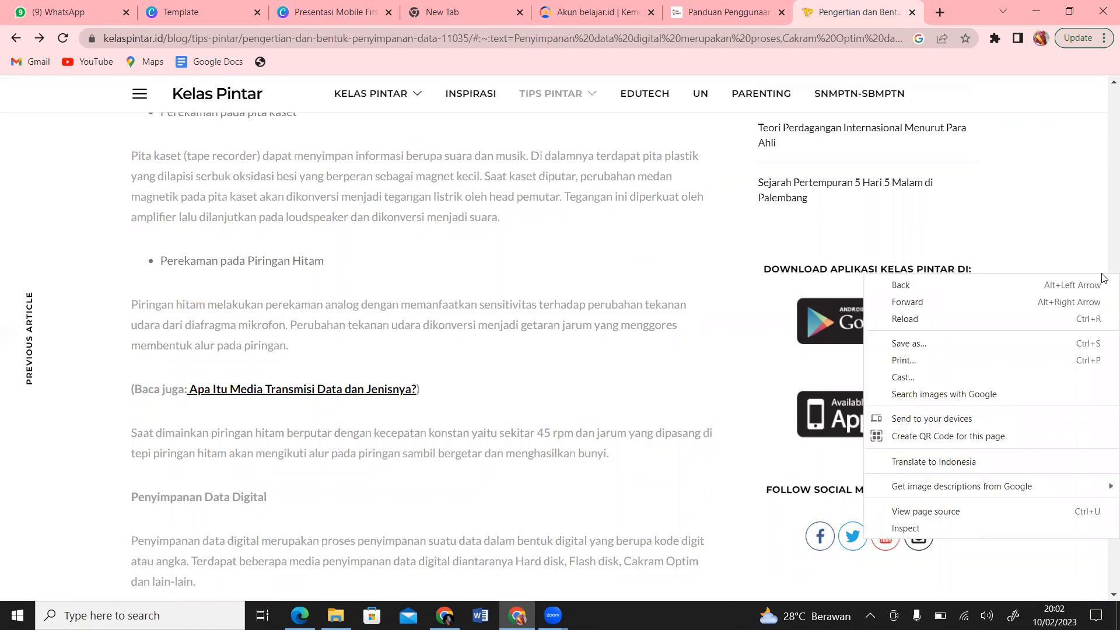
pyautogui.click(1100, 219)
pyautogui.moveTo(1102, 297); pyautogui.dragTo(1102, 357)
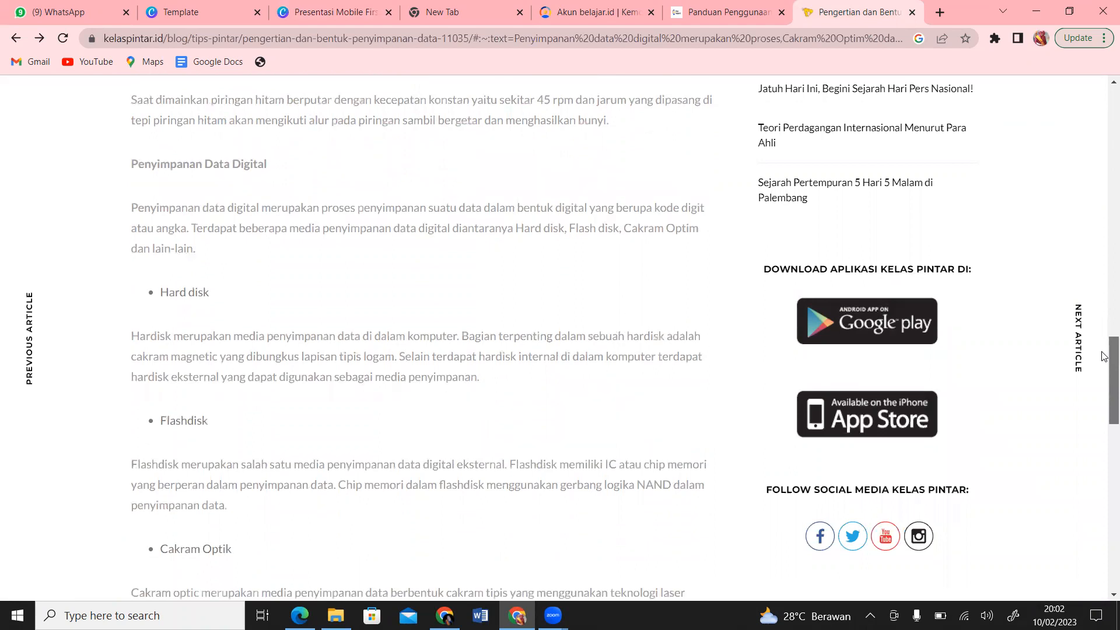
pyautogui.moveTo(242, 228); pyautogui.dragTo(254, 249)
pyautogui.hotkey('ctrl', 'c')
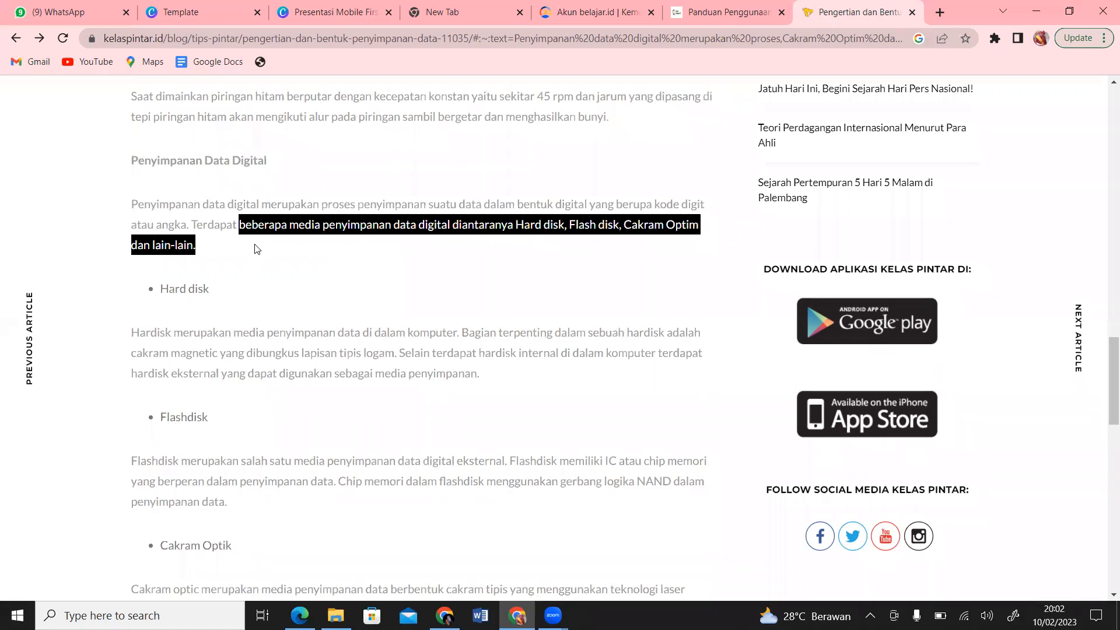
pyautogui.click(310, 12)
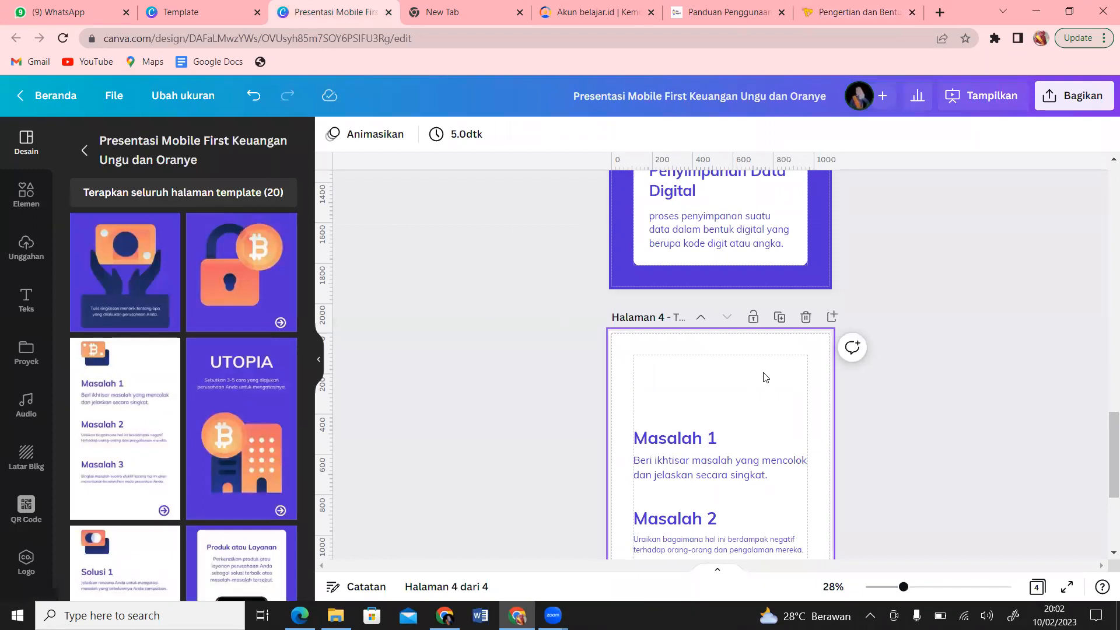
pyautogui.hotkey('ctrl', 'v')
pyautogui.moveTo(753, 470); pyautogui.dragTo(747, 443)
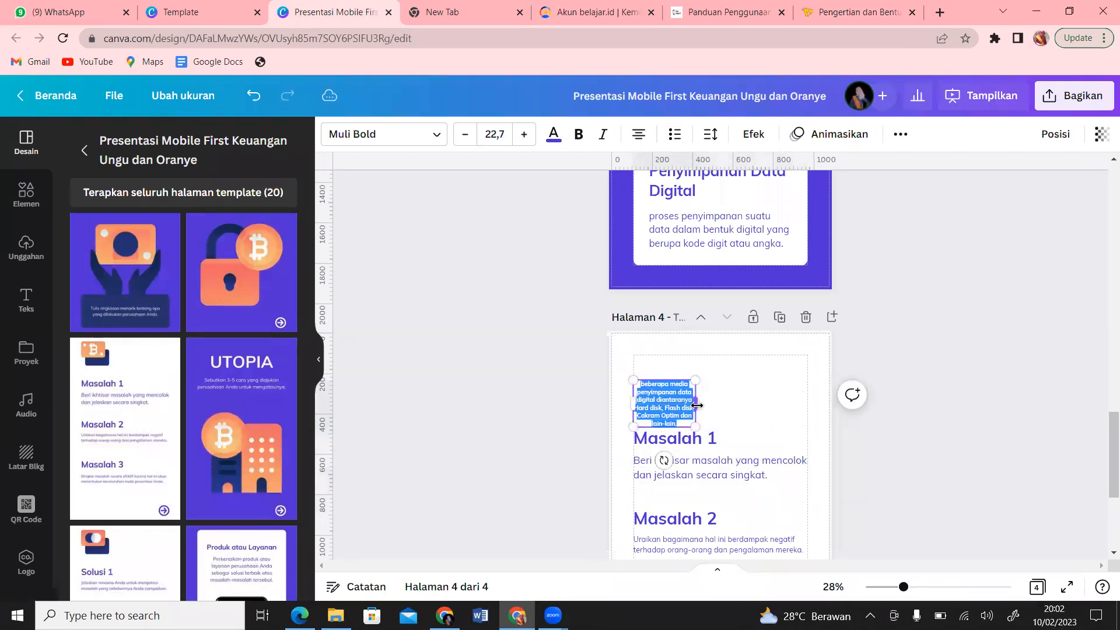
# Set the pasted text's font size to 38.2 and widen its box to the page's inner margin
pyautogui.click(506, 133)
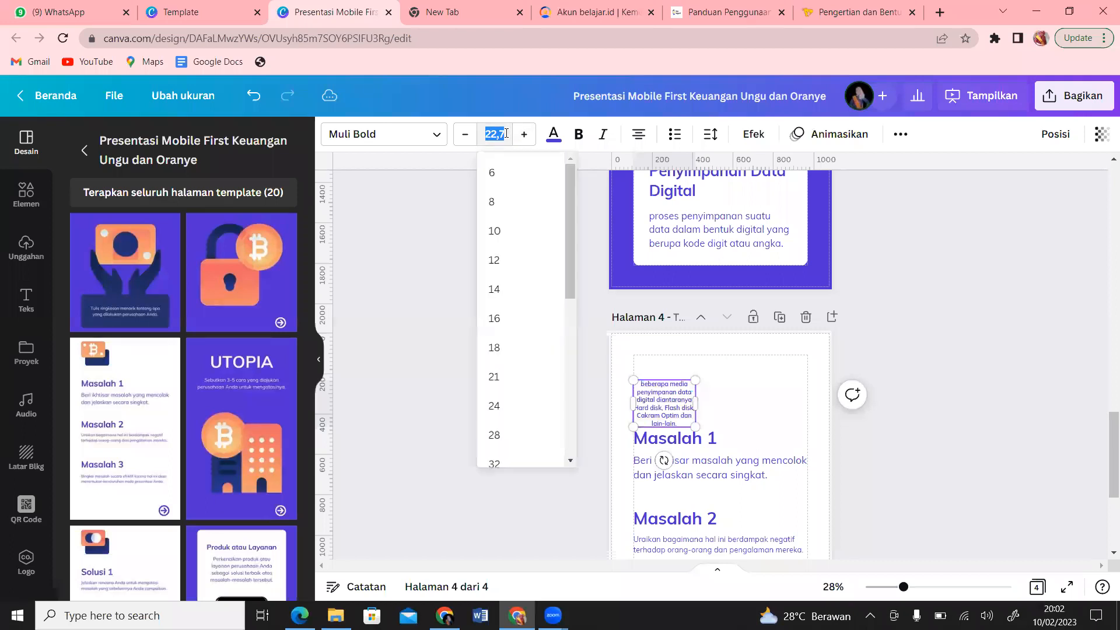
pyautogui.write('38.2')
pyautogui.press('Return')
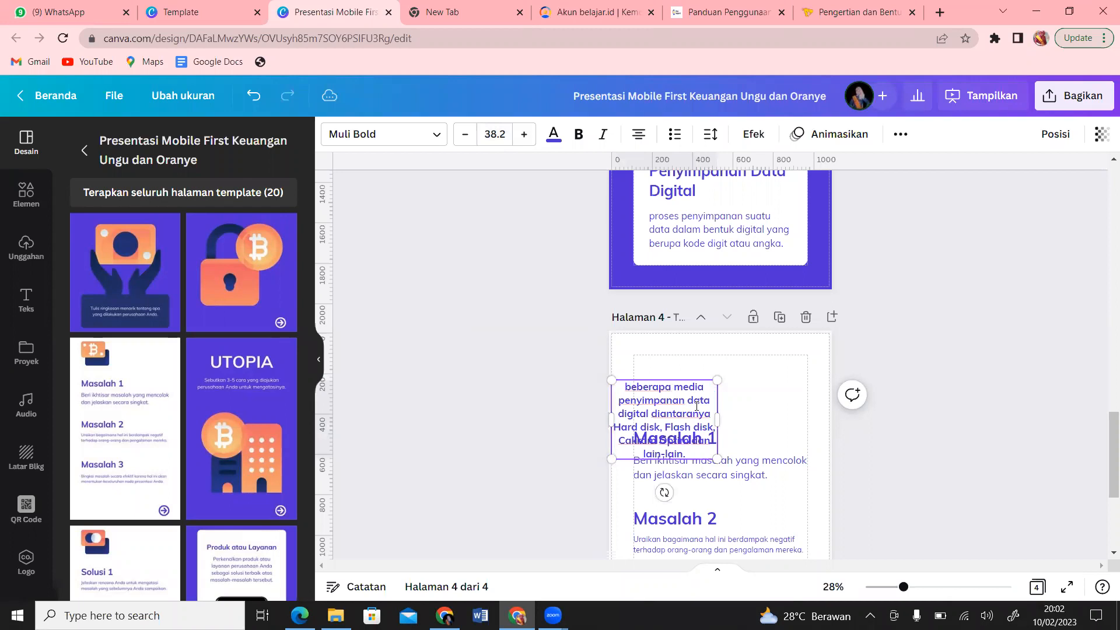
pyautogui.moveTo(718, 419); pyautogui.dragTo(807, 406)
# Capitalise the first word of the pasted text as "Beberapa"
pyautogui.click(629, 392)
pyautogui.press('BackSpace')
pyautogui.write('B')
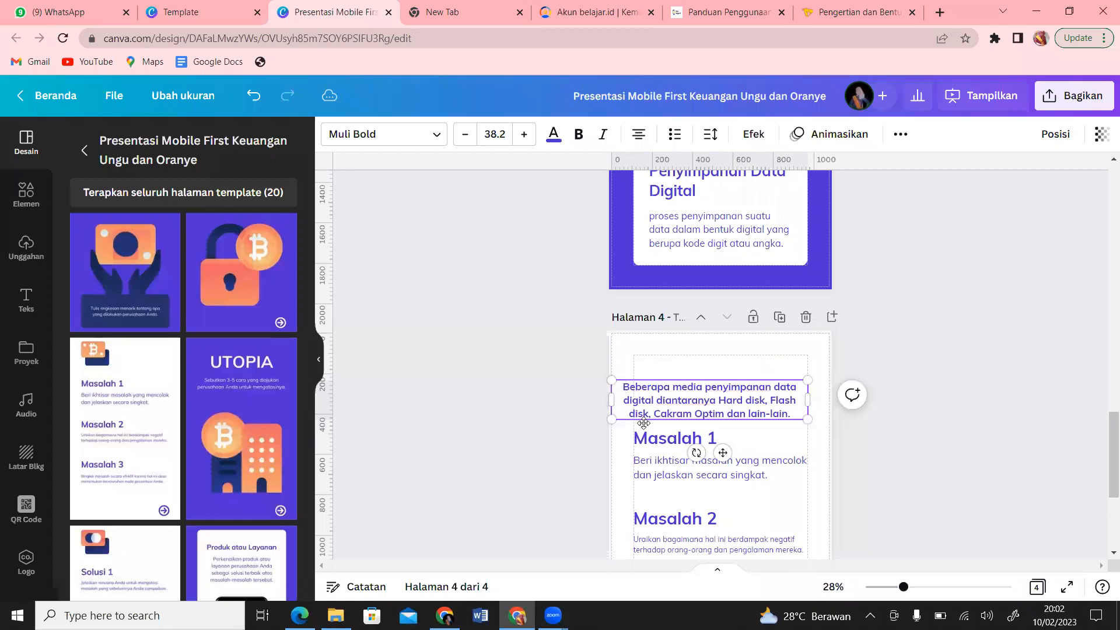
# Left-align the "Beberapa media" paragraph, reduce it to size 34 and fit it between page 4's margins above "Masalah 1"
pyautogui.moveTo(724, 452); pyautogui.dragTo(732, 439)
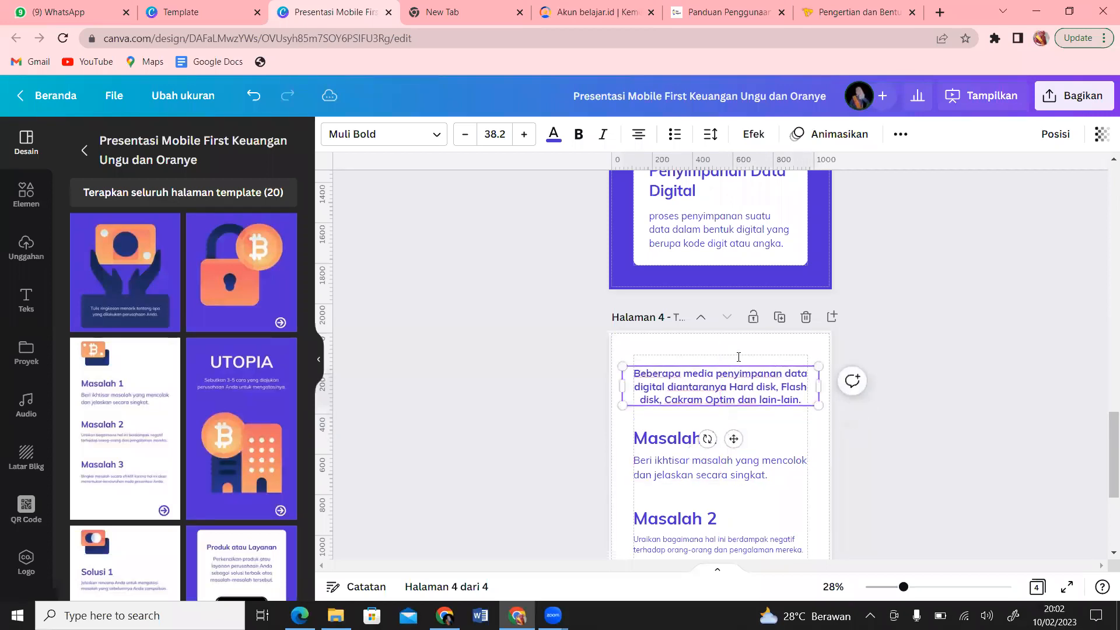
pyautogui.click(639, 135)
pyautogui.moveTo(818, 405); pyautogui.dragTo(785, 395)
pyautogui.click(804, 435)
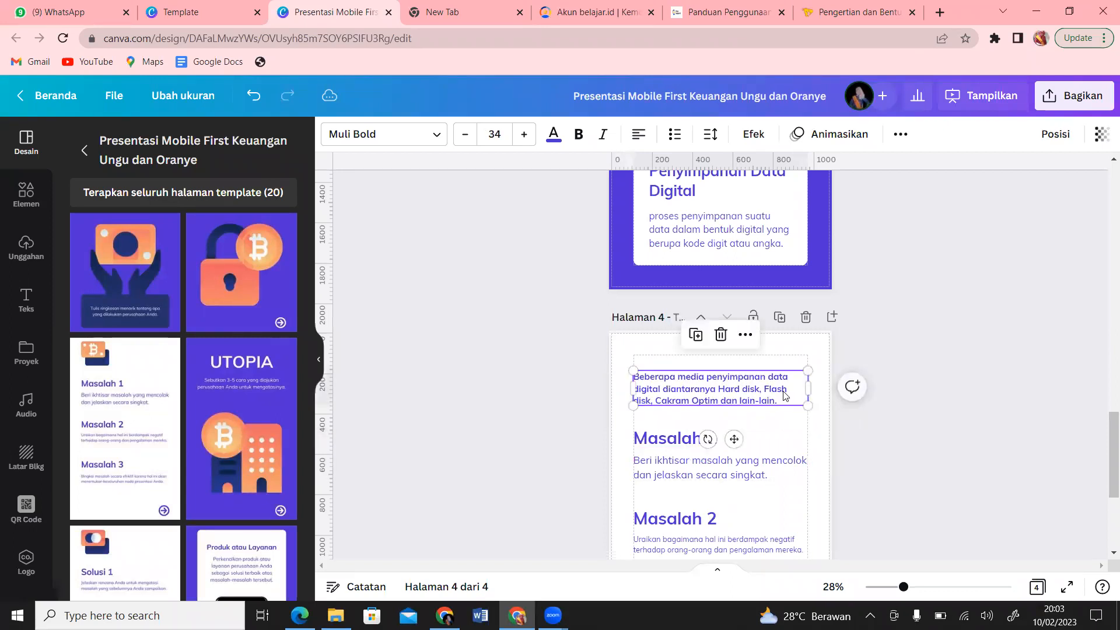
pyautogui.click(801, 256)
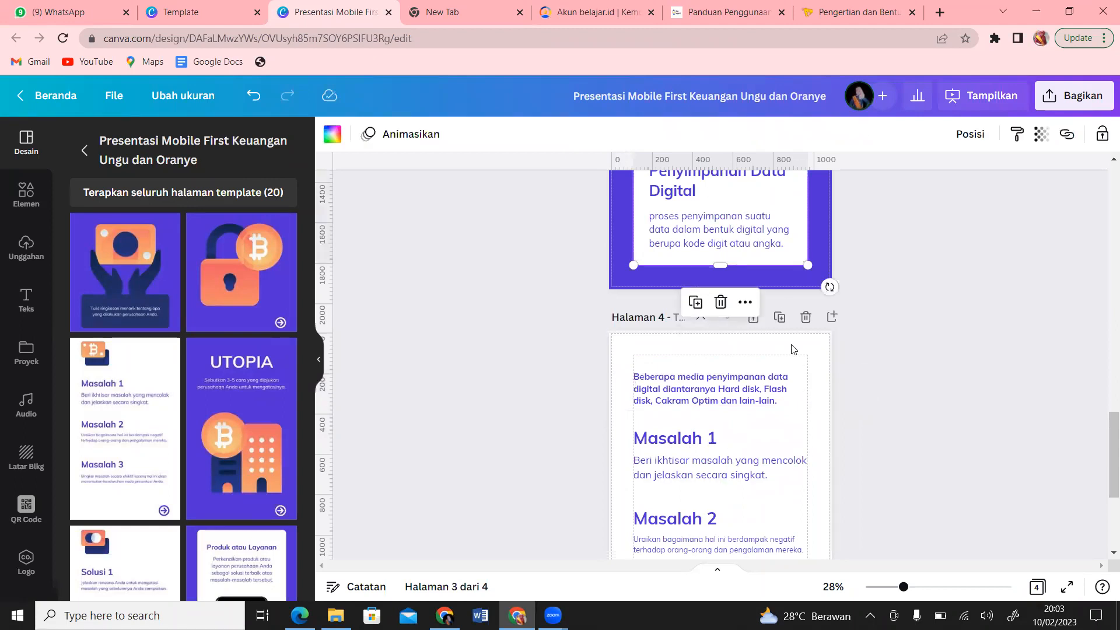
pyautogui.hotkey('ctrl', 'd')
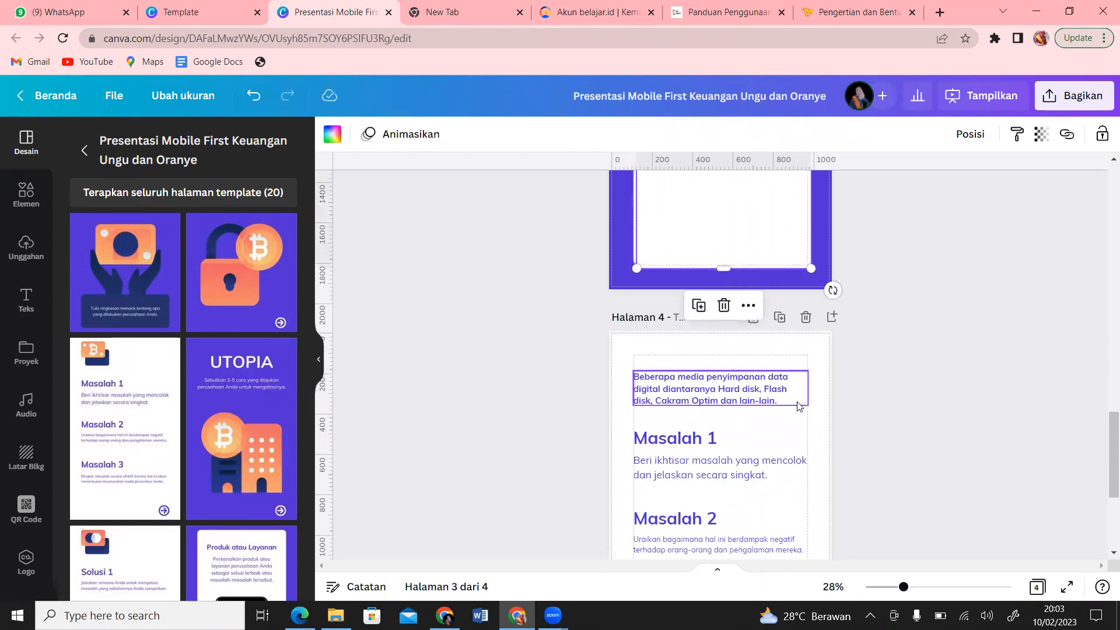
pyautogui.hotkey('ctrl', 'z')
pyautogui.click(798, 436)
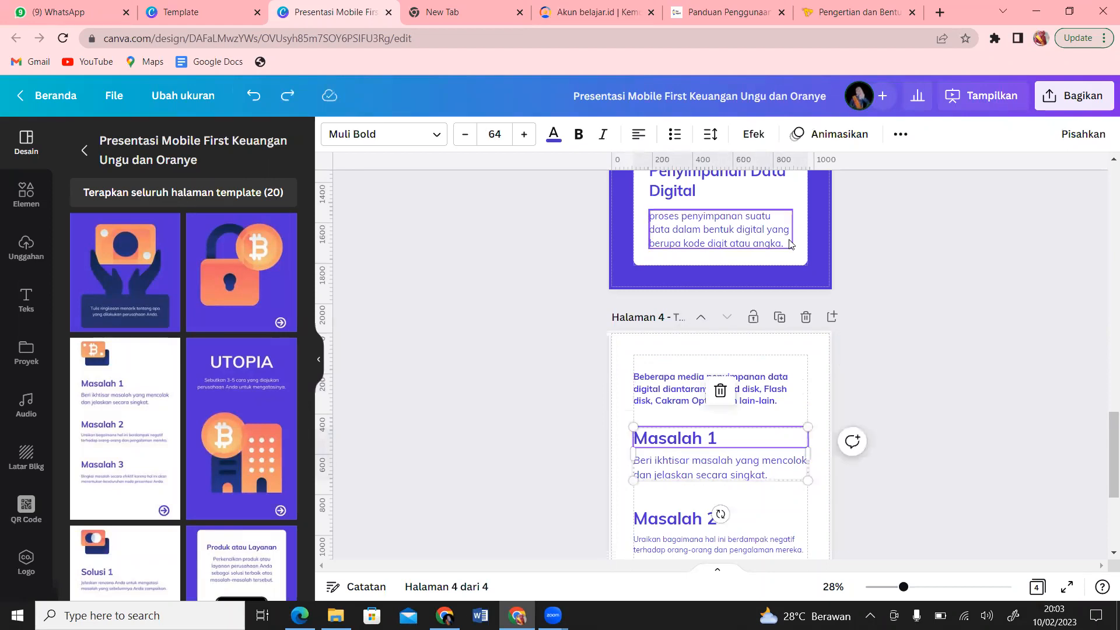
# Copy the white rounded card from page 3 and paste it onto page 4
pyautogui.click(799, 260)
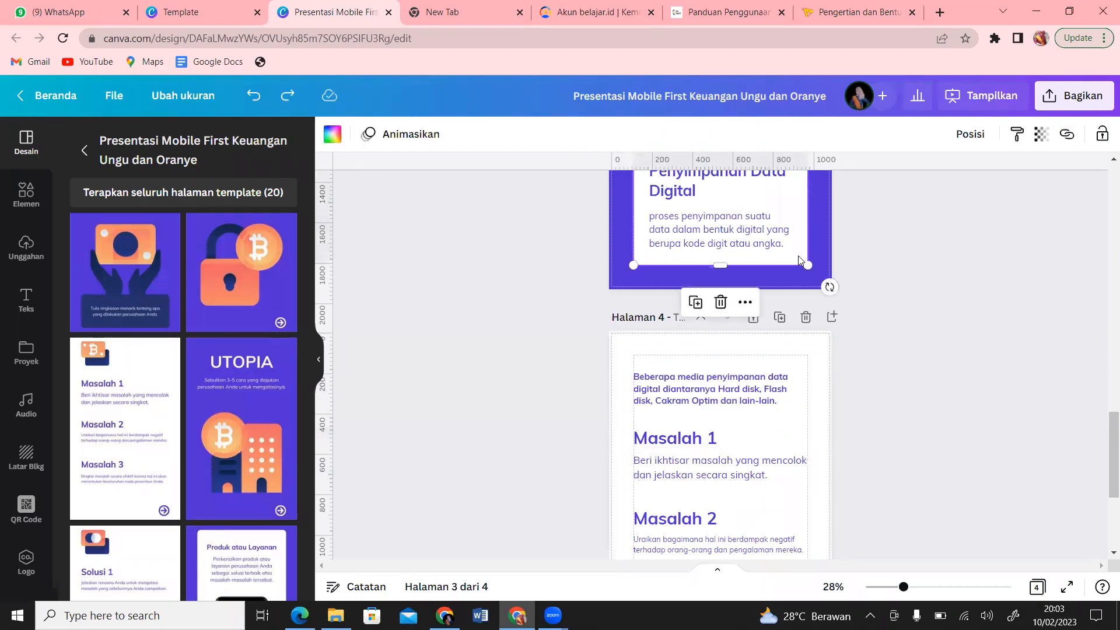
pyautogui.click(803, 431)
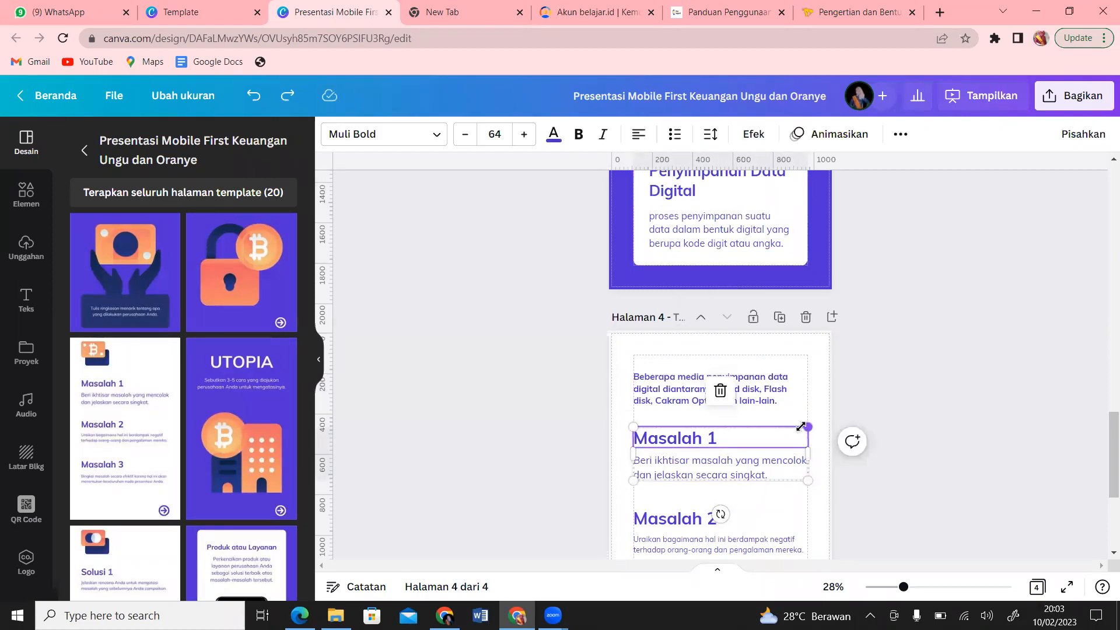
pyautogui.hotkey('ctrl', 'v')
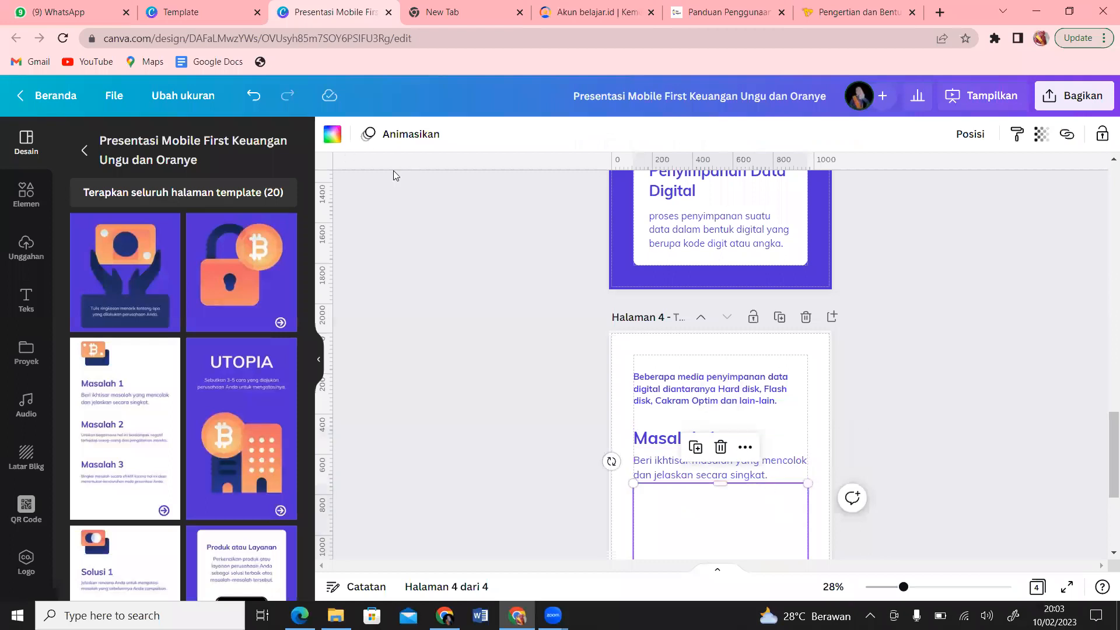
# Fill the pasted card with the document's purple and fit it behind the "Beberapa media" paragraph, between the page margins
pyautogui.click(331, 135)
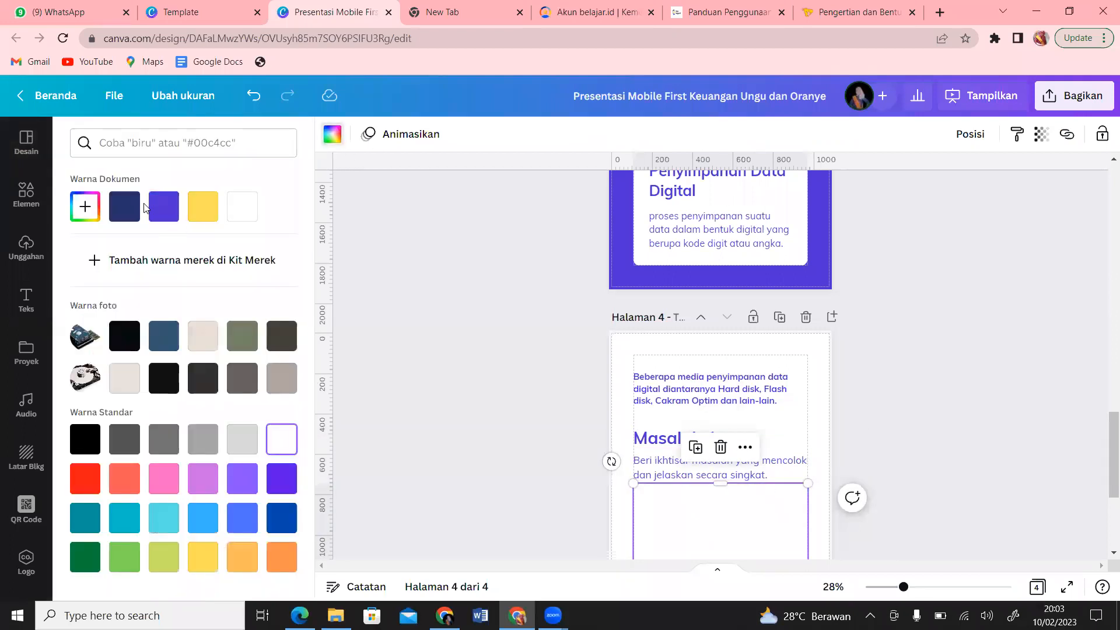
pyautogui.click(164, 219)
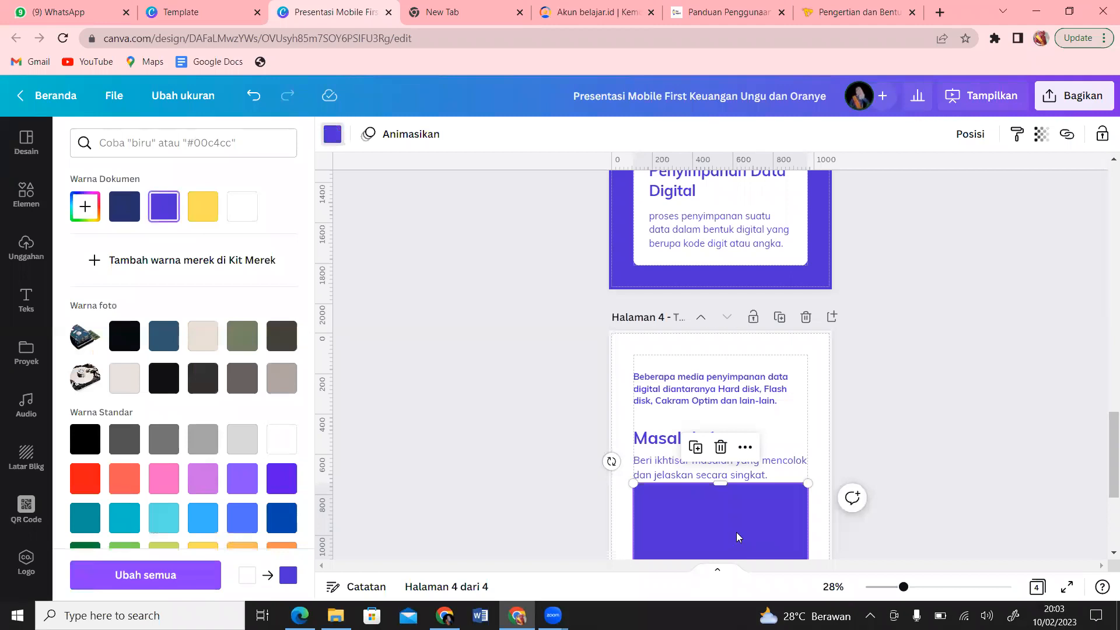
pyautogui.moveTo(736, 510); pyautogui.dragTo(736, 405)
pyautogui.moveTo(721, 354); pyautogui.dragTo(693, 389)
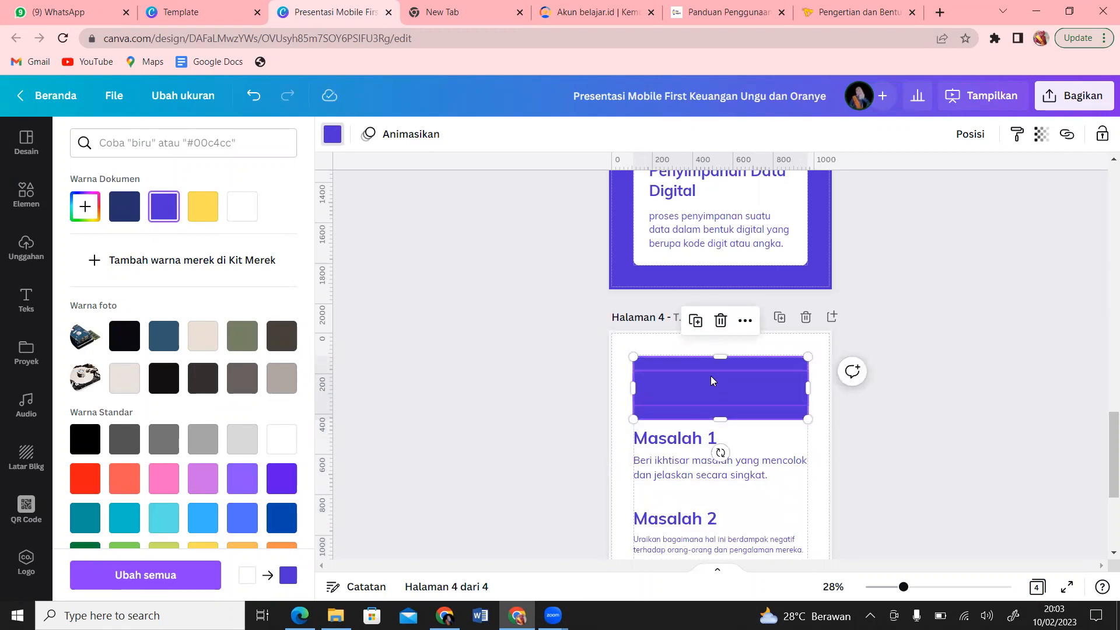
# Change the text colour of the "Beberapa media" paragraph to the document's white
pyautogui.click(711, 376)
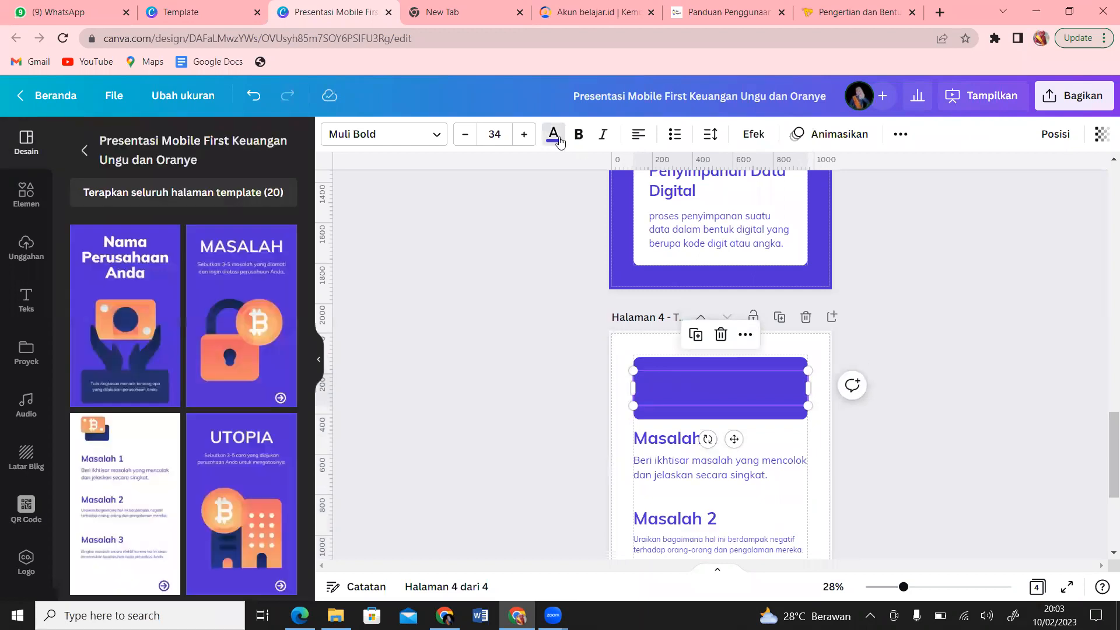
pyautogui.click(558, 140)
pyautogui.click(243, 206)
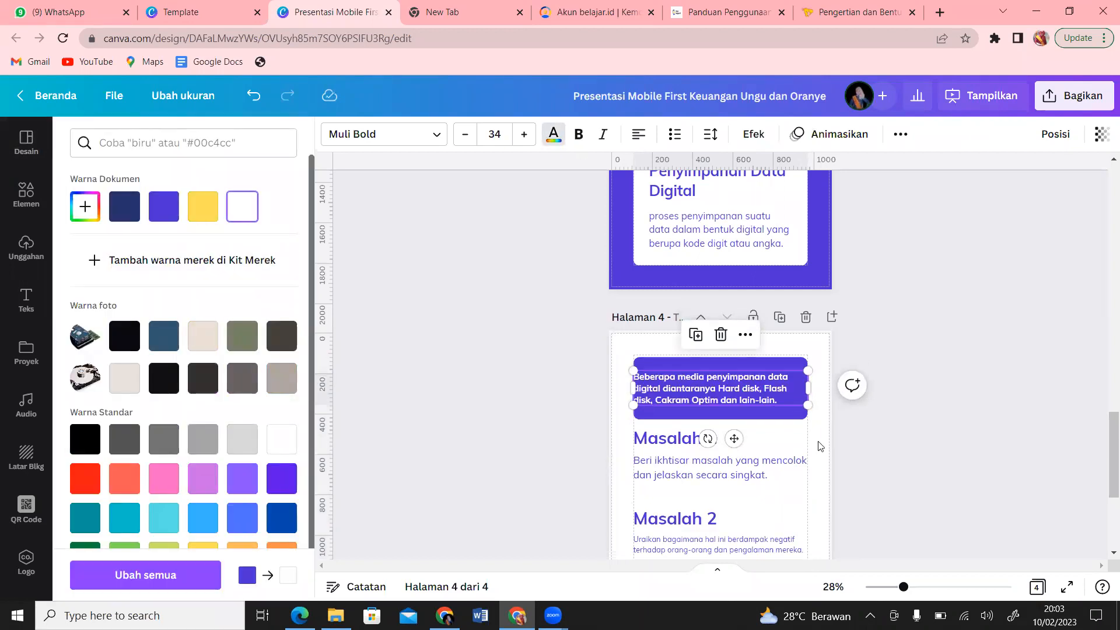
pyautogui.click(849, 422)
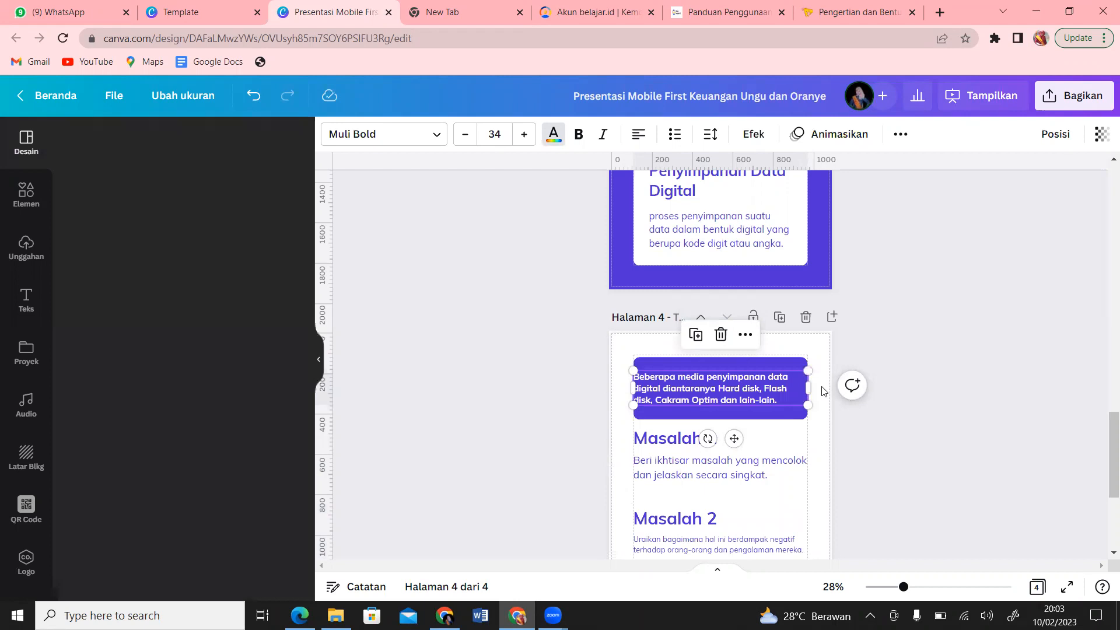
# Shorten the purple card to fit the paragraph closely and nudge the text slightly to the right to indent it inside
pyautogui.moveTo(766, 400); pyautogui.dragTo(721, 411)
pyautogui.click(773, 414)
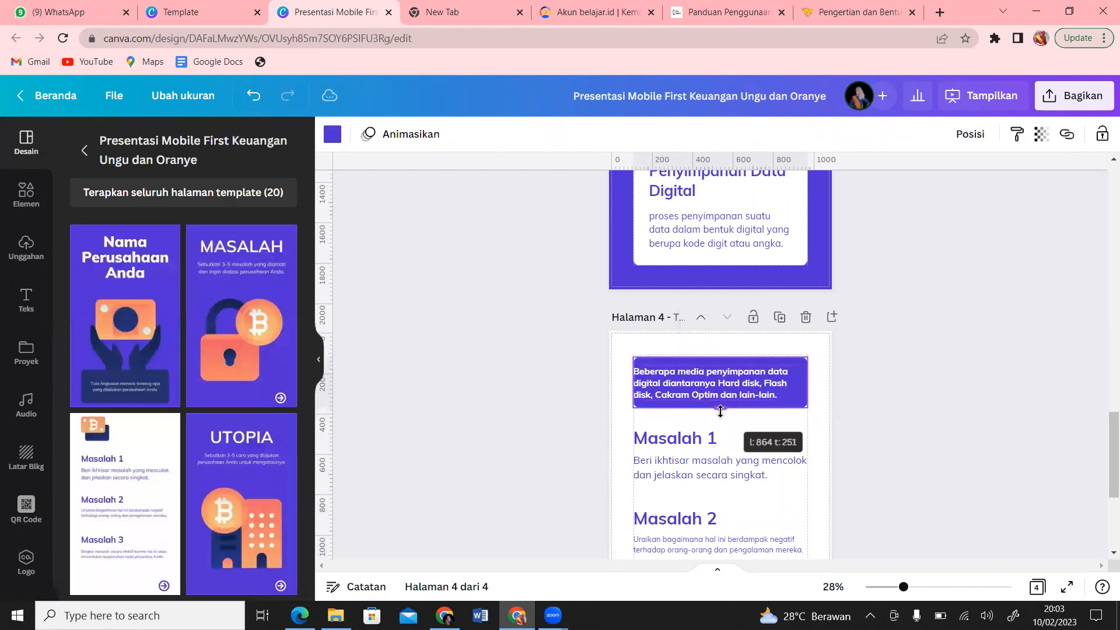
pyautogui.click(726, 381)
pyautogui.press('Right')
pyautogui.press('Right')
pyautogui.press('Right')
pyautogui.press('Right')
pyautogui.press('Right')
pyautogui.press('Right')
pyautogui.press('Right')
pyautogui.press('Right')
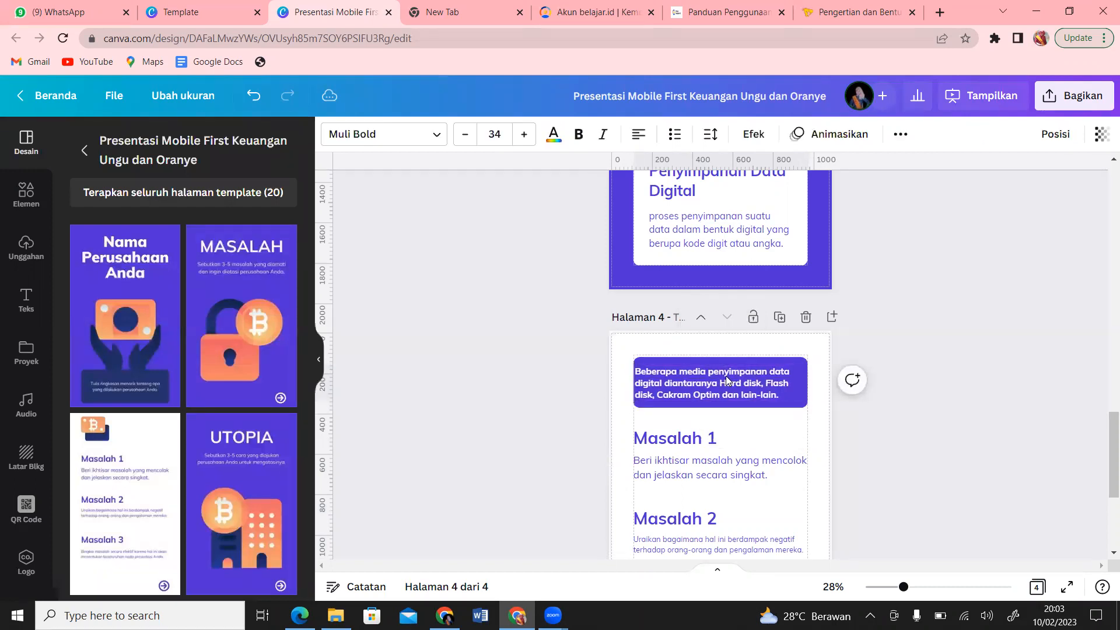
# Replace the "Masalah 1" heading on page 4 with "FLASHDISK"
pyautogui.click(687, 439)
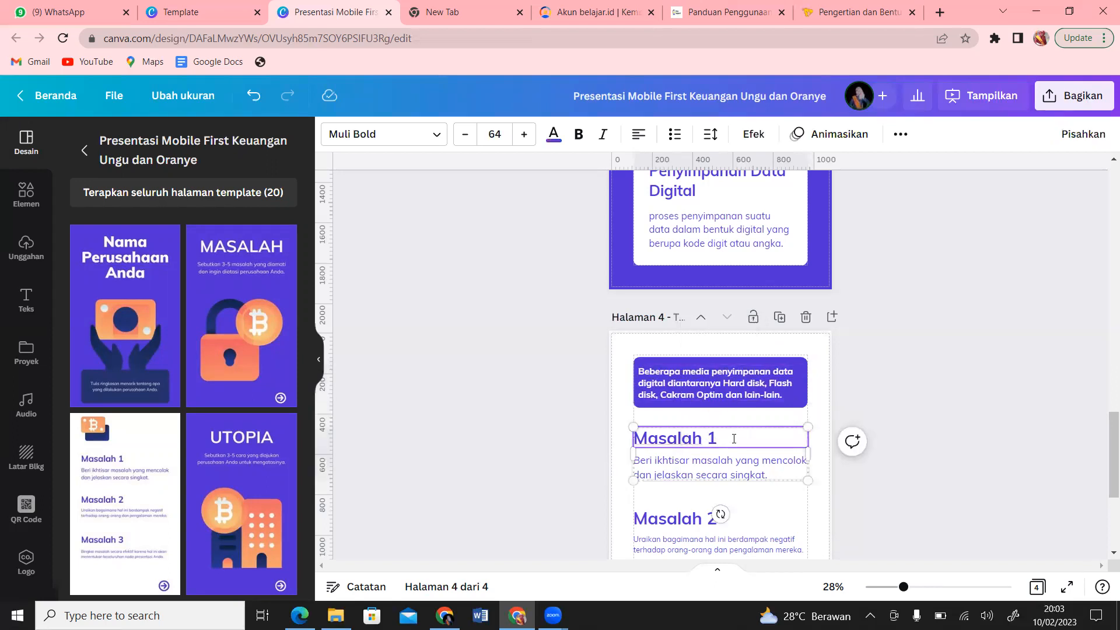
pyautogui.moveTo(734, 439); pyautogui.dragTo(633, 445)
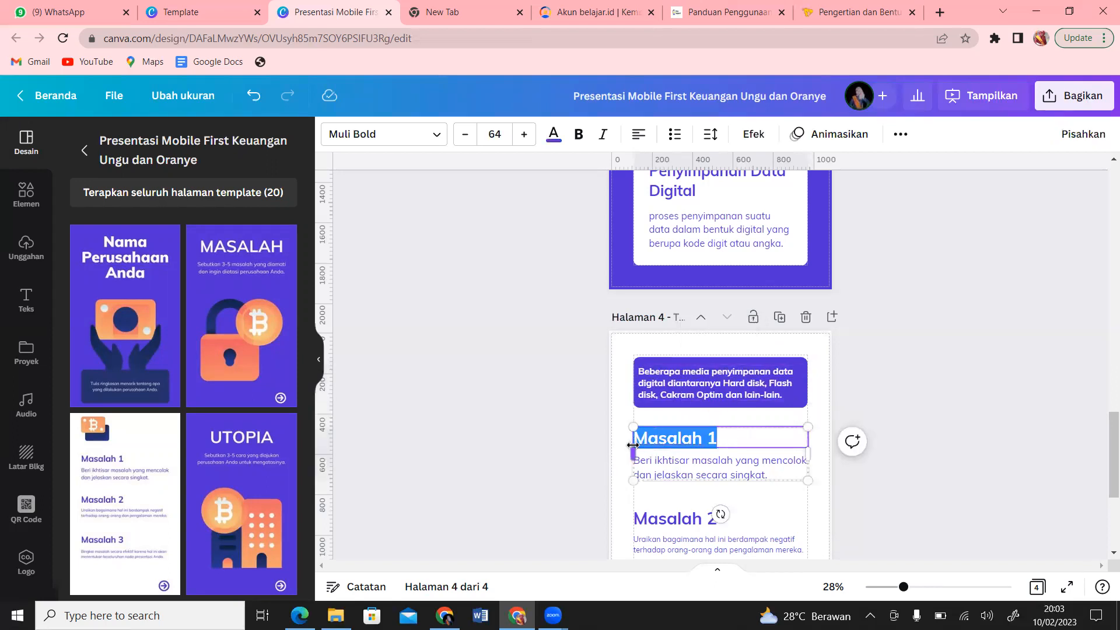
pyautogui.write('FLASHDISK')
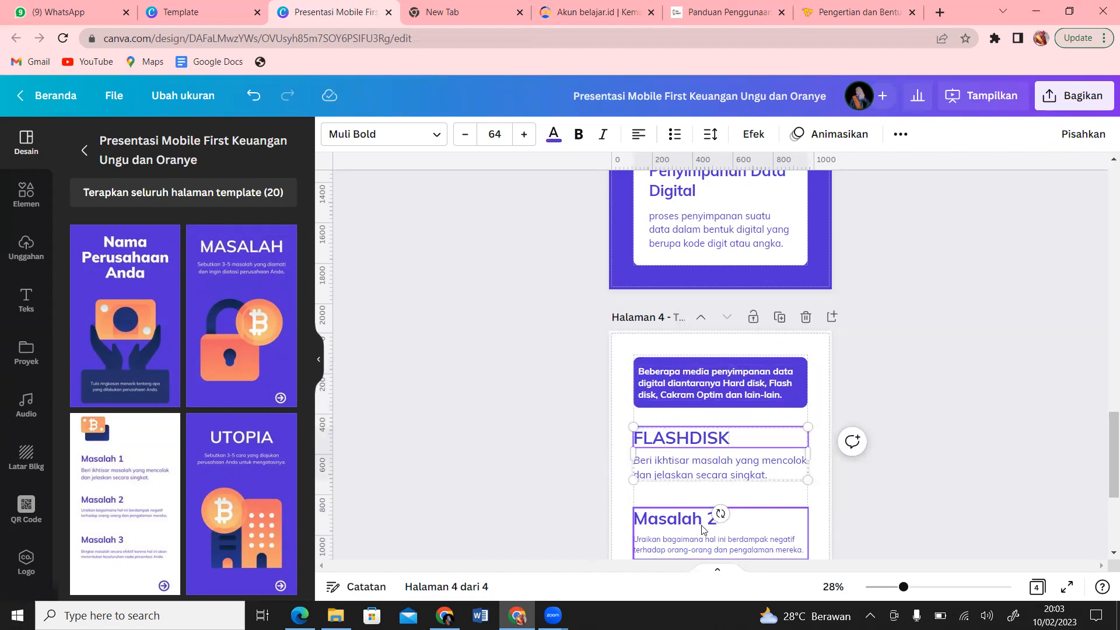
# Check the order of the digital storage media in the Kelas Pintar article and return to the Canva design
pyautogui.click(687, 519)
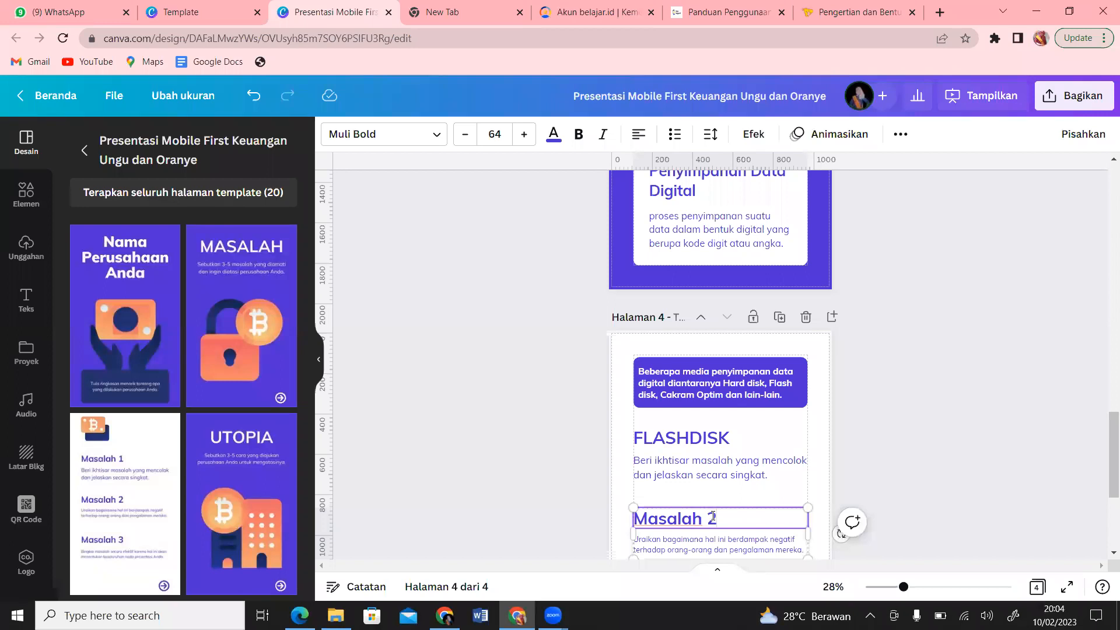
pyautogui.click(834, 16)
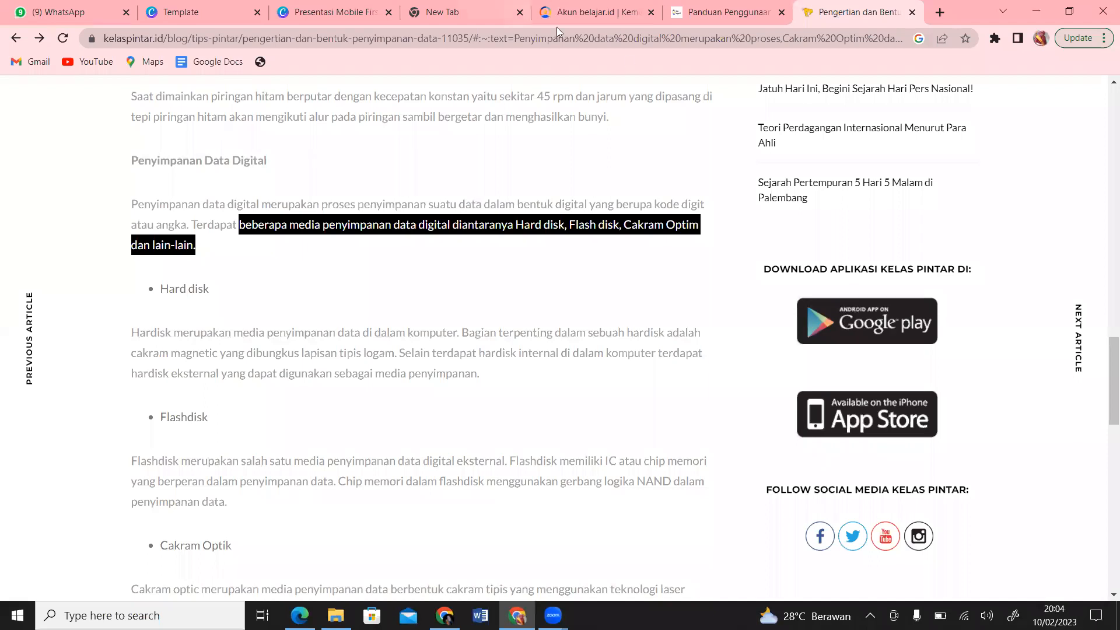
pyautogui.moveTo(483, 5)
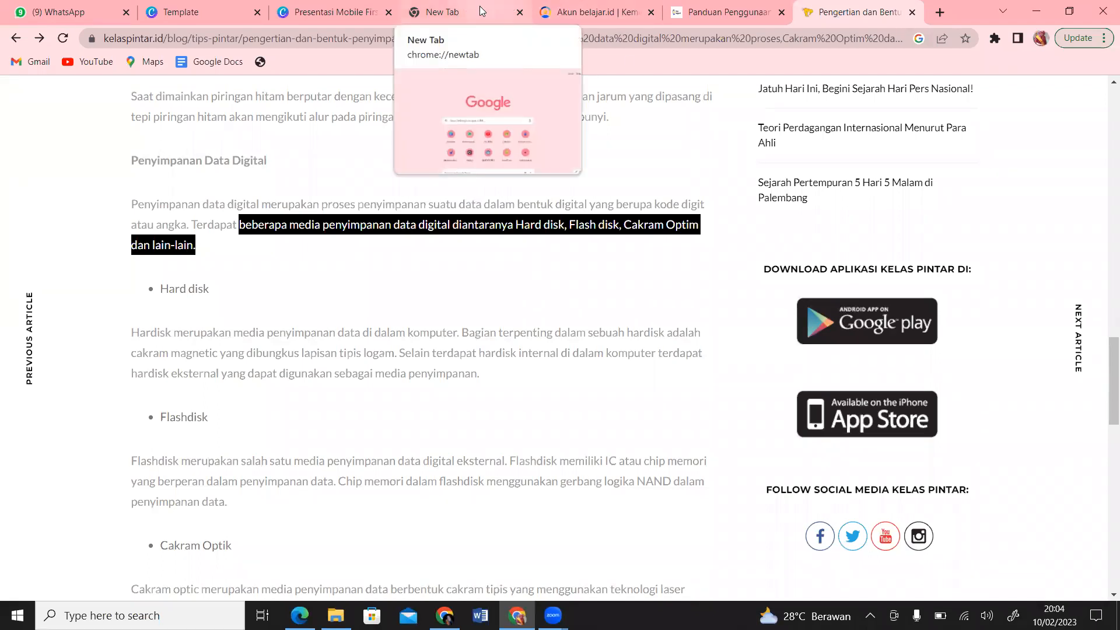
pyautogui.click(310, 10)
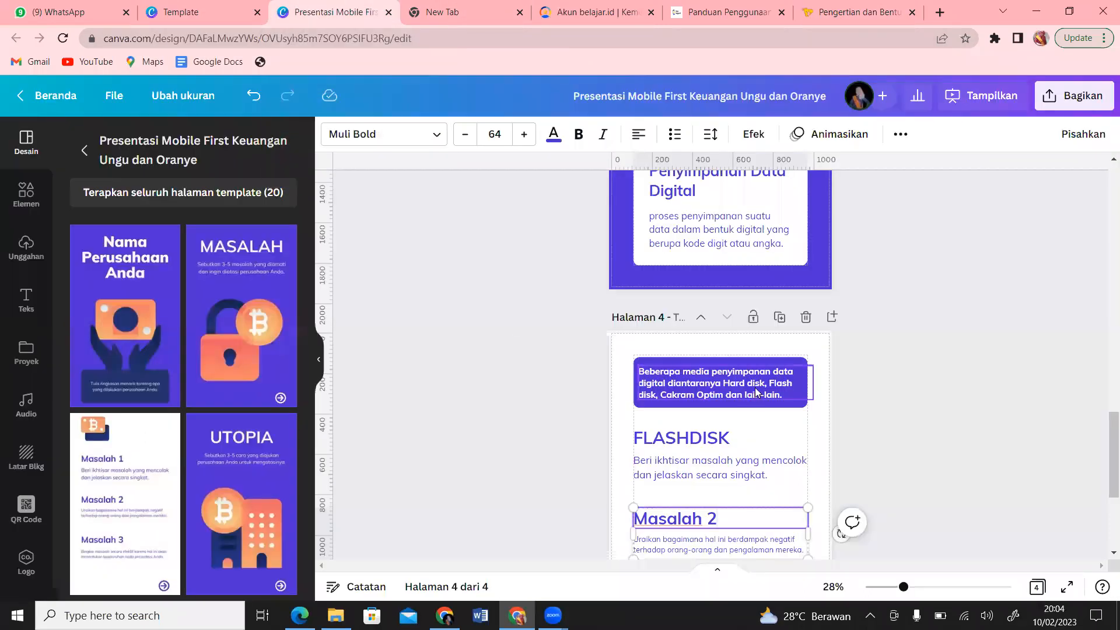
# Replace the "FLASHDISK" heading on page 4 with "Hard Diska"
pyautogui.click(734, 438)
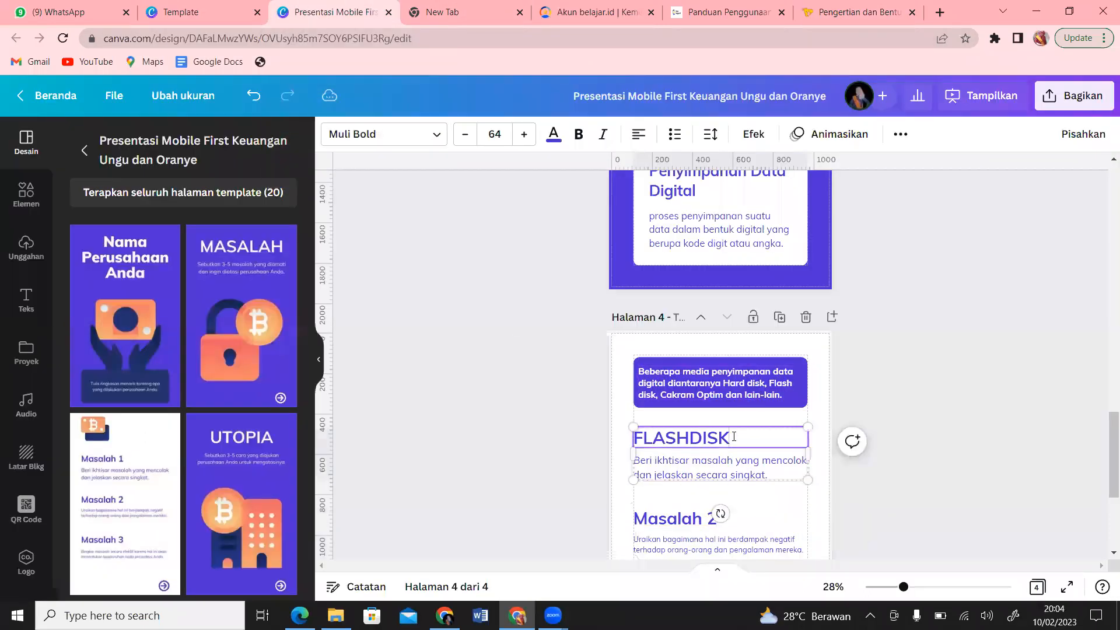
pyautogui.moveTo(733, 437); pyautogui.dragTo(635, 437)
pyautogui.write('HARD')
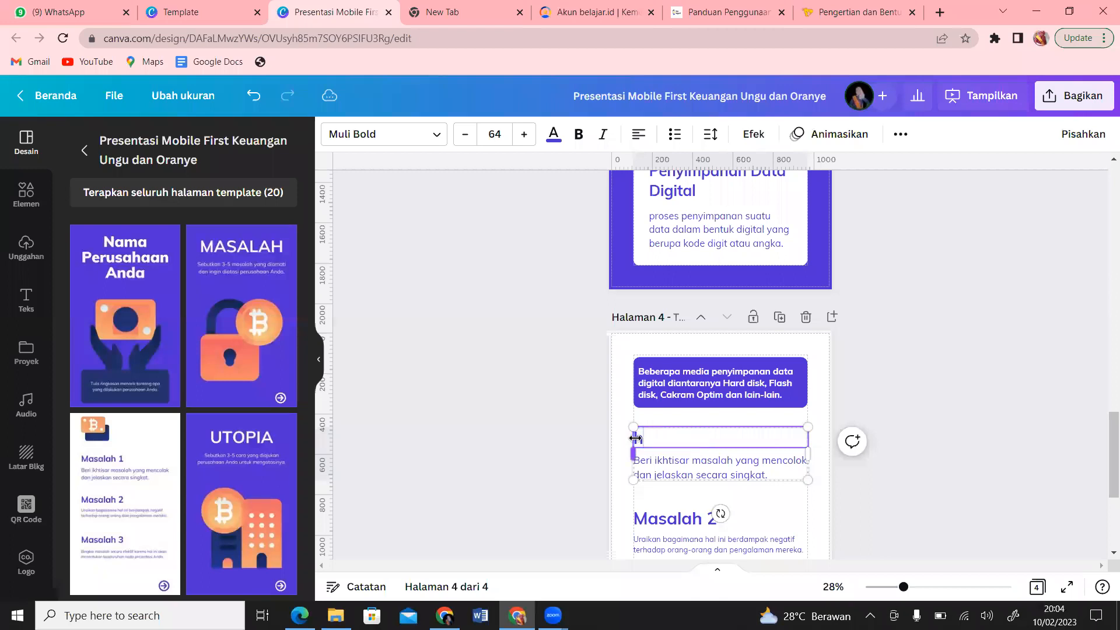
pyautogui.press('BackSpace')
pyautogui.press('BackSpace')
pyautogui.press('BackSpace')
pyautogui.press('BackSpace')
pyautogui.write('Hard Diska')
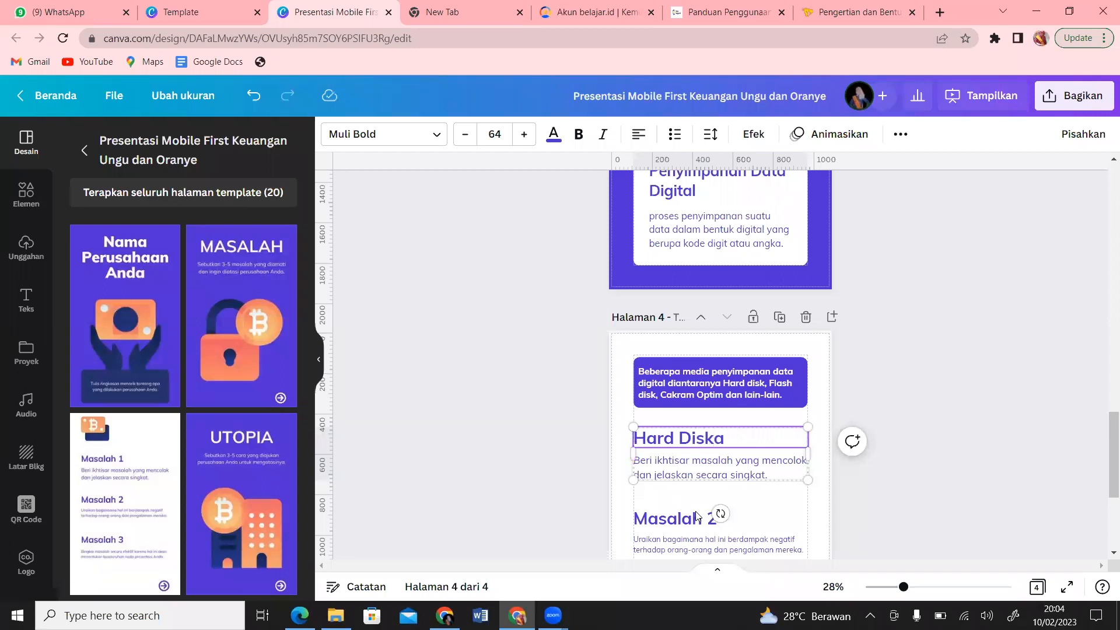
# Replace the "Masalah 2" heading on page 4 with "Flash Disk"
pyautogui.keyDown('shift'); pyautogui.click(704, 523); pyautogui.keyUp('shift')
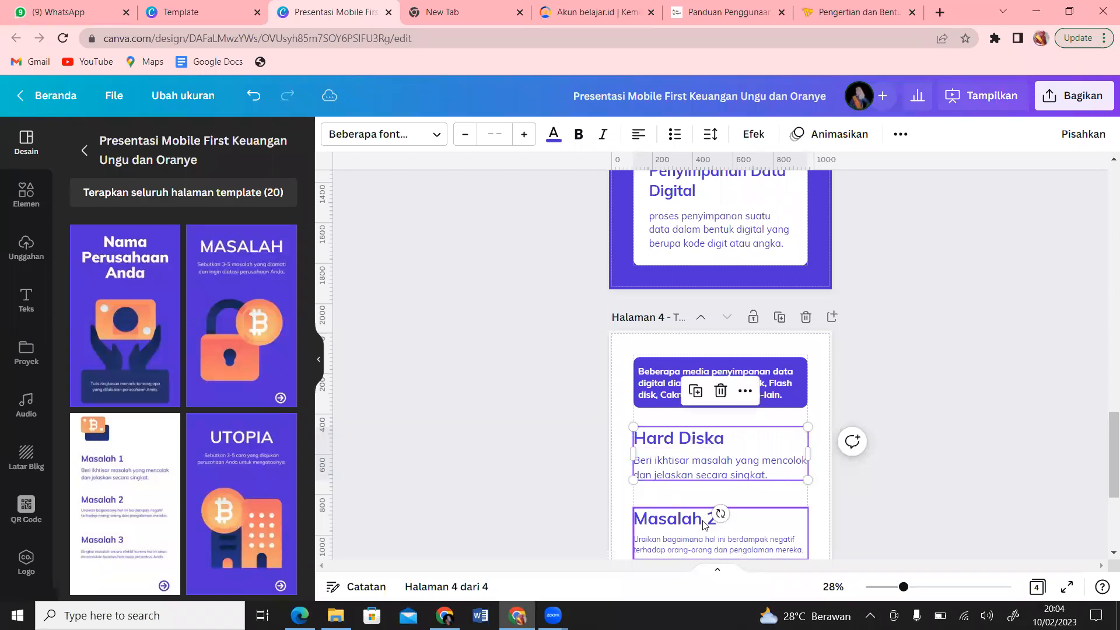
pyautogui.click(704, 521)
pyautogui.moveTo(717, 515); pyautogui.dragTo(634, 518)
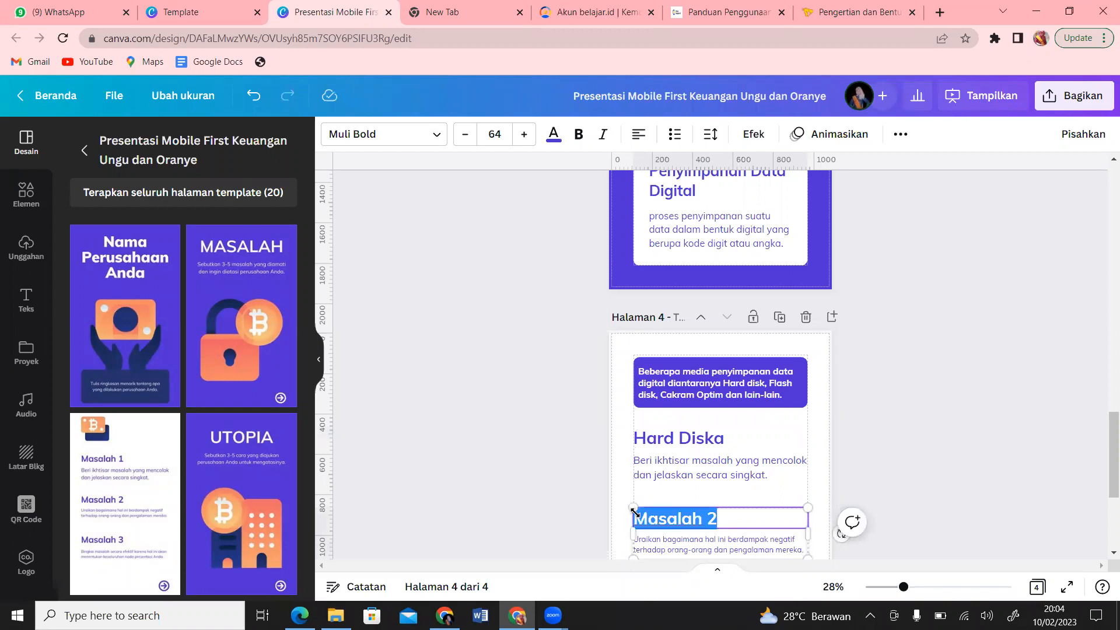
pyautogui.write('Flas')
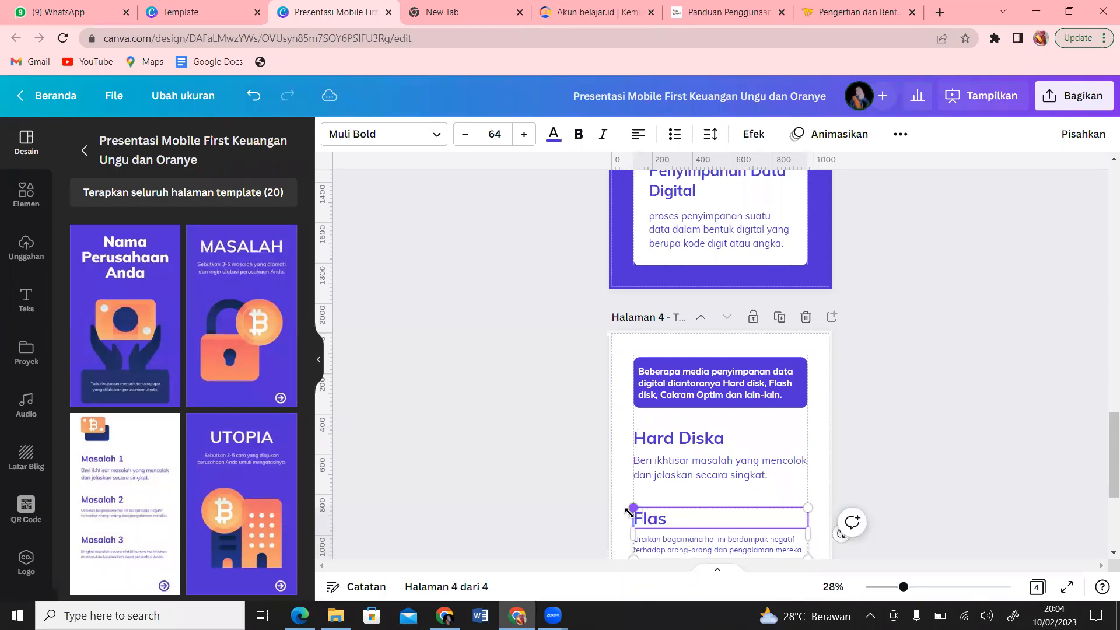
pyautogui.write('h Disk')
# Correct the first heading to "Hard Disk" and change "Optim" to "Optik" in the purple card's paragraph
pyautogui.click(734, 447)
pyautogui.click(733, 442)
pyautogui.press('BackSpace')
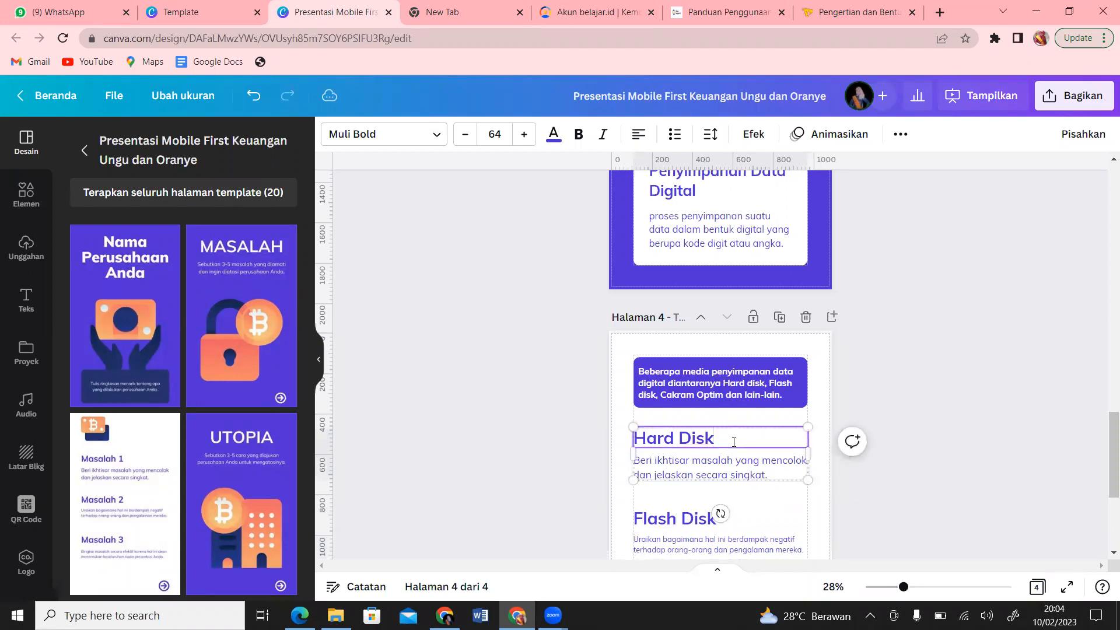
pyautogui.click(725, 398)
pyautogui.click(725, 396)
pyautogui.press('BackSpace')
pyautogui.write('k')
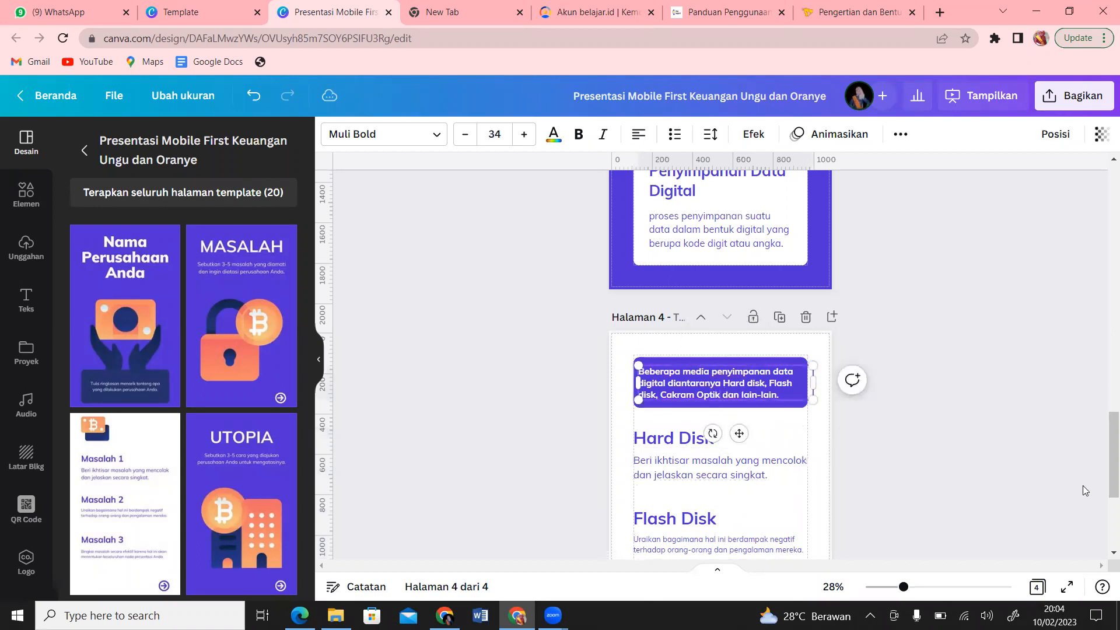
# Replace the "Masalah 3" heading on page 4 with "Cakram Optik"
pyautogui.scroll(-4, 1105, 464)
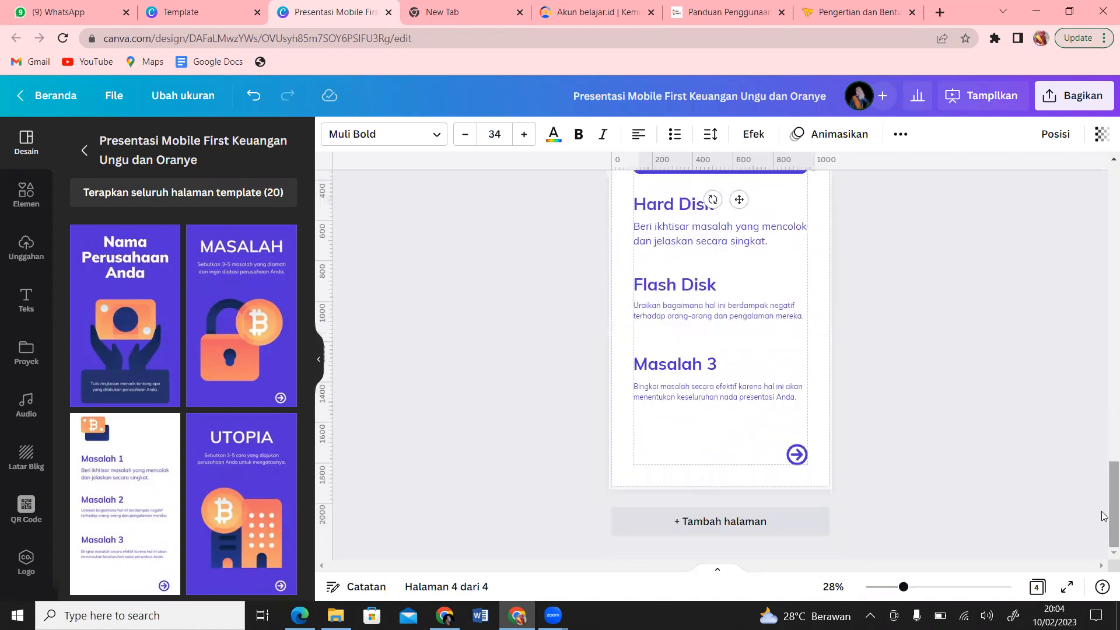
pyautogui.click(727, 367)
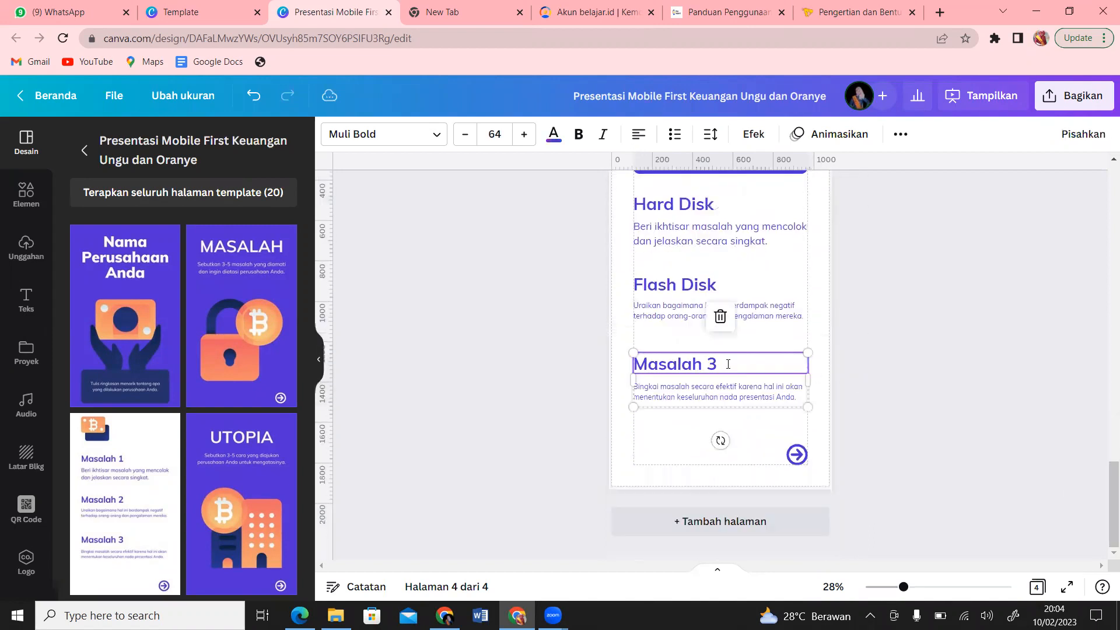
pyautogui.moveTo(720, 365); pyautogui.dragTo(636, 363)
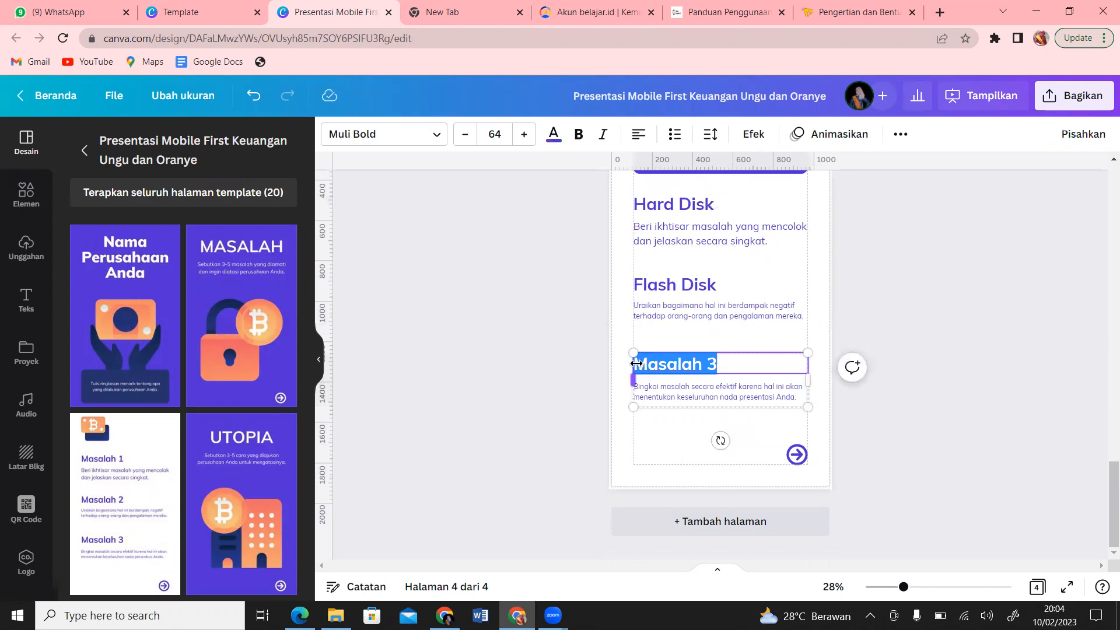
pyautogui.write('Cakram Optik')
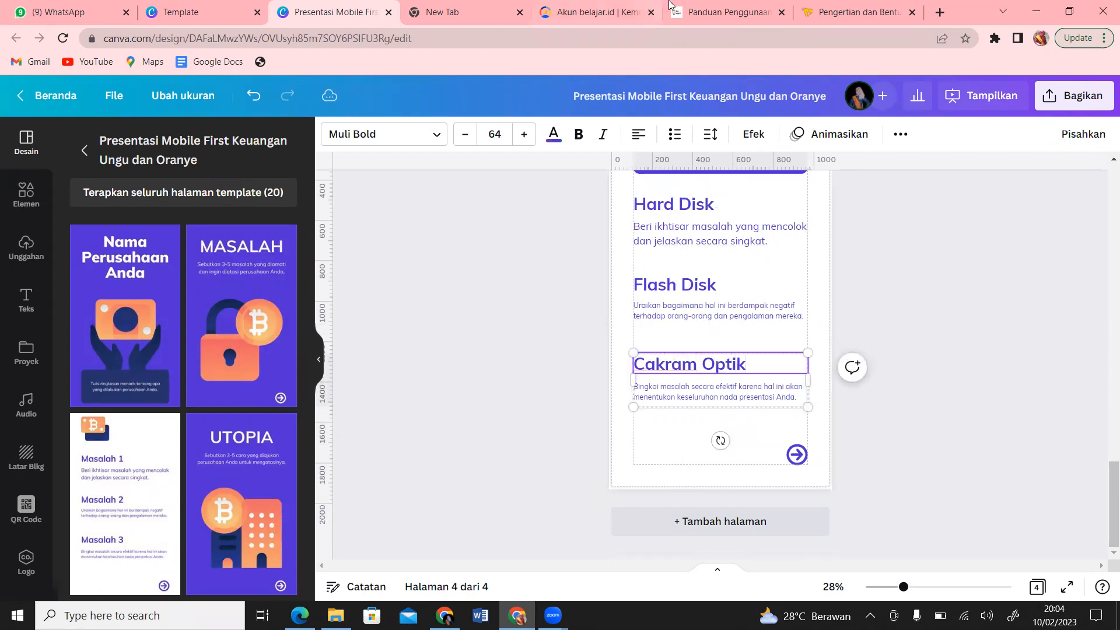
# Replace the paragraph under "Hard Disk" on page 4 with the article's phrase "media penyimpanan data di dalam komputer."
pyautogui.click(840, 9)
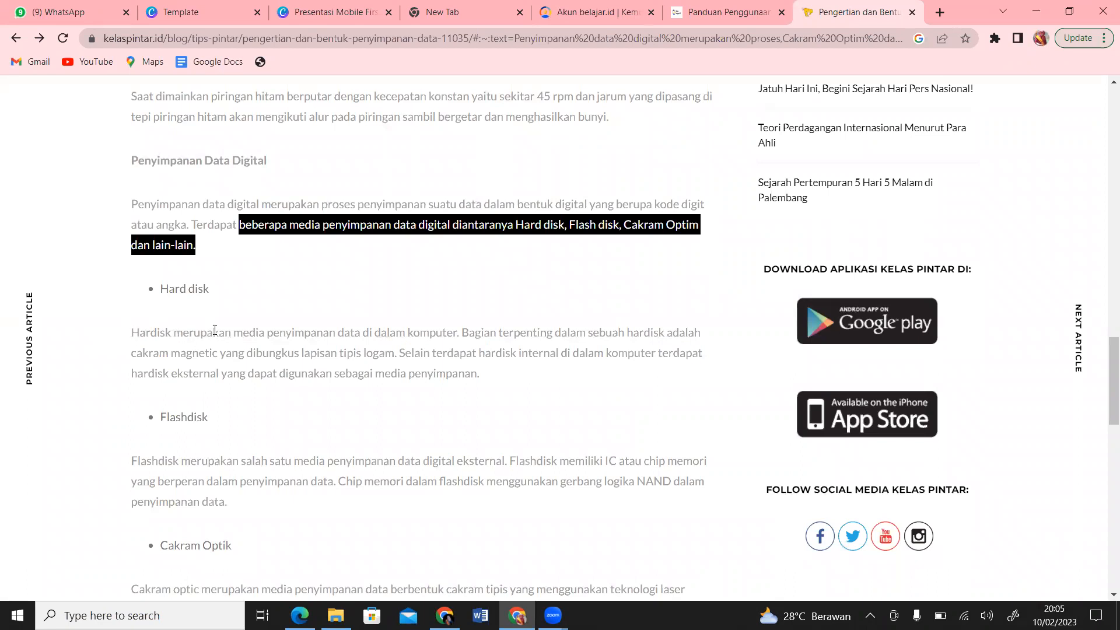
pyautogui.moveTo(238, 337); pyautogui.dragTo(461, 332)
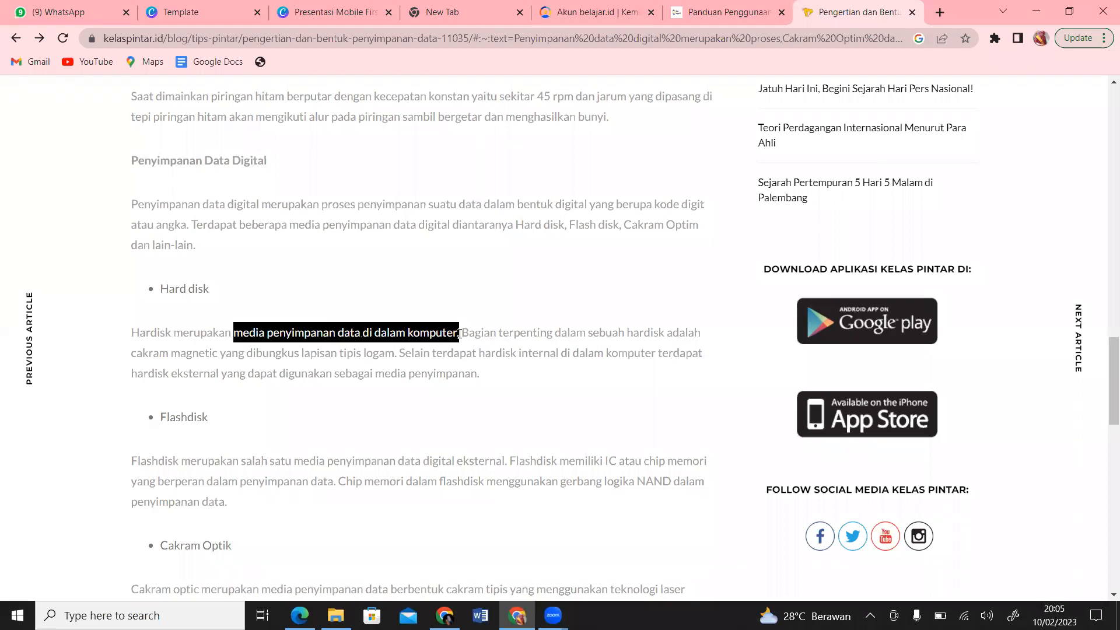
pyautogui.click(327, 16)
pyautogui.click(776, 242)
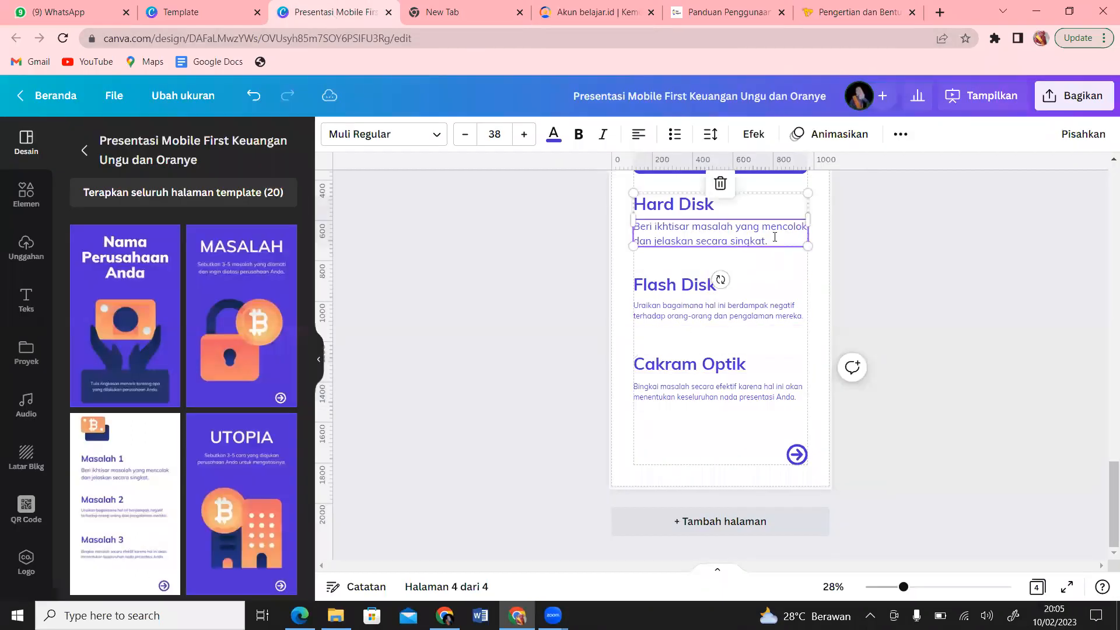
pyautogui.click(771, 242)
pyautogui.moveTo(770, 242); pyautogui.dragTo(633, 220)
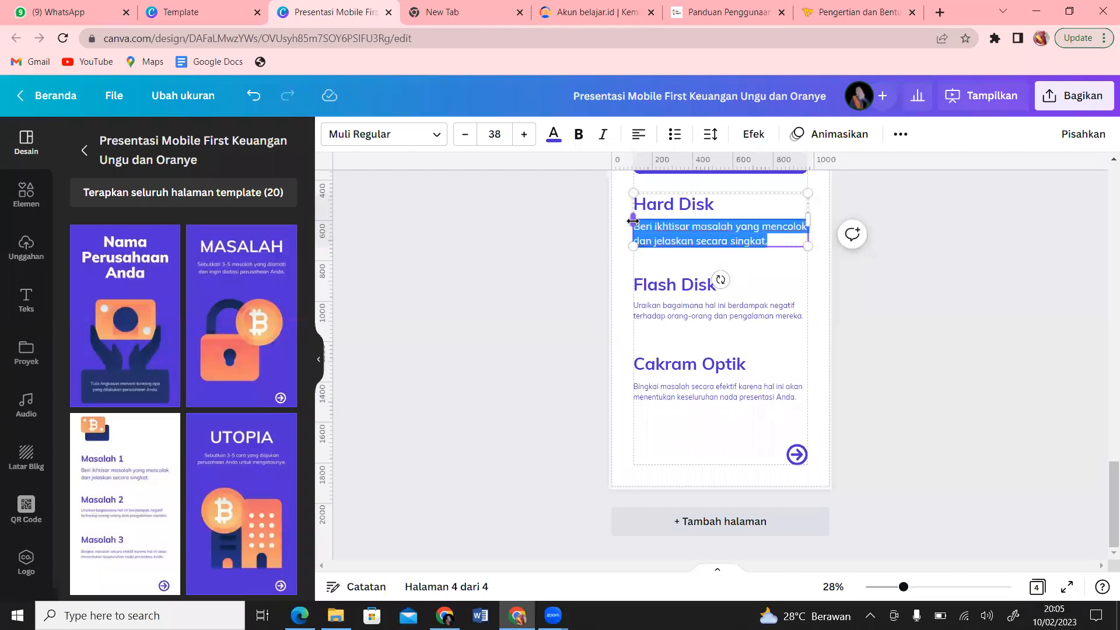
# Replace the paragraph under "Flash Disk" with the article's phrase "media penyimpanan data digital eksternal."
pyautogui.click(862, 6)
pyautogui.click(587, 379)
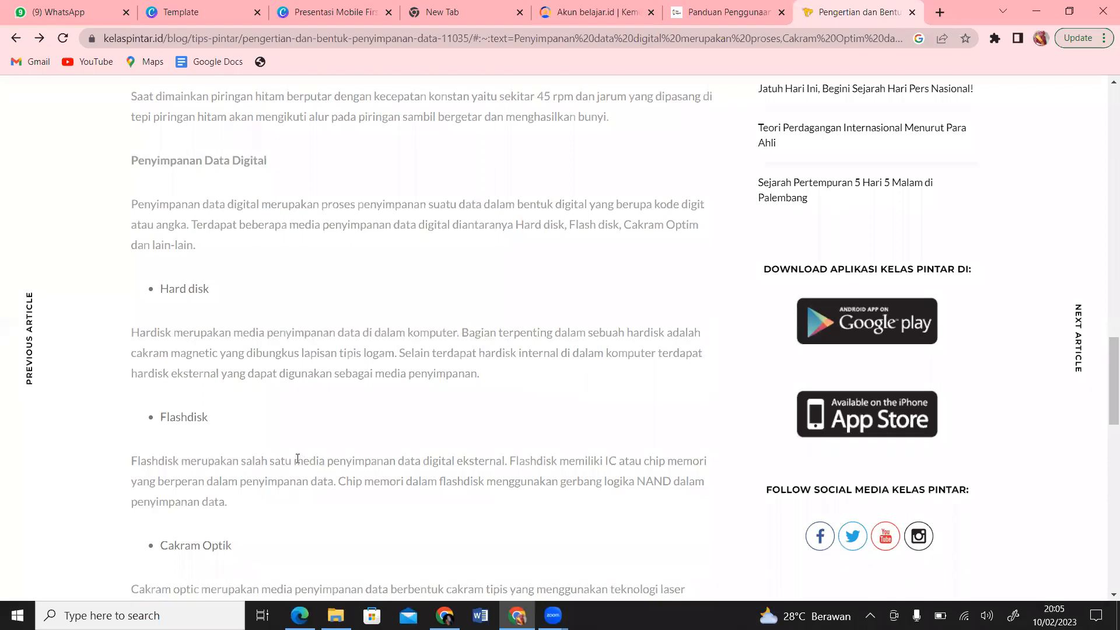
pyautogui.moveTo(295, 463); pyautogui.dragTo(506, 460)
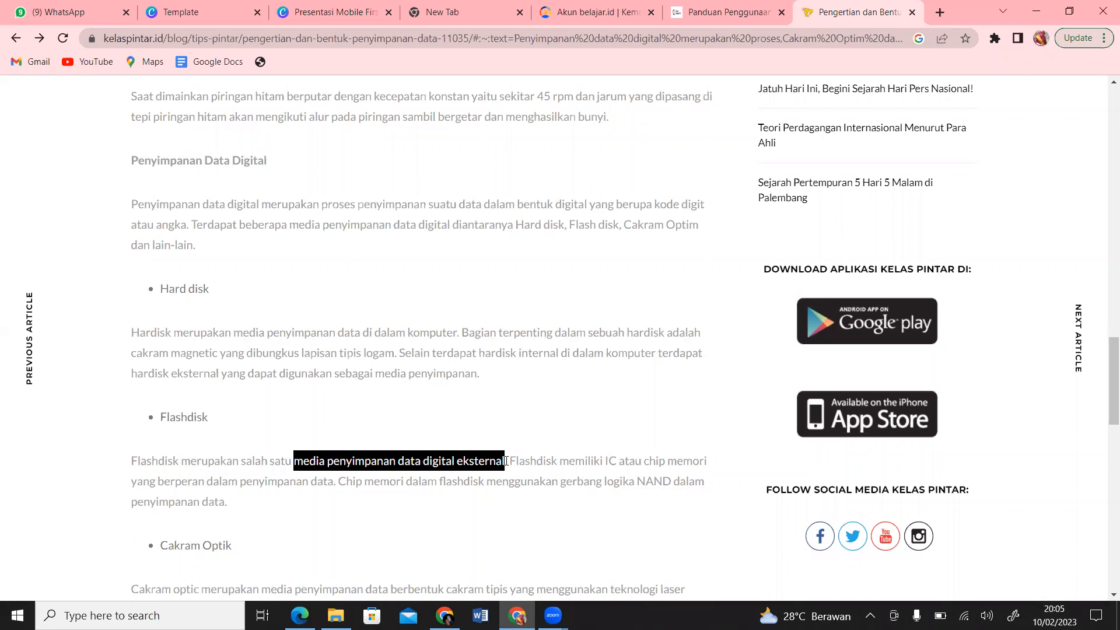
pyautogui.click(330, 13)
pyautogui.click(796, 313)
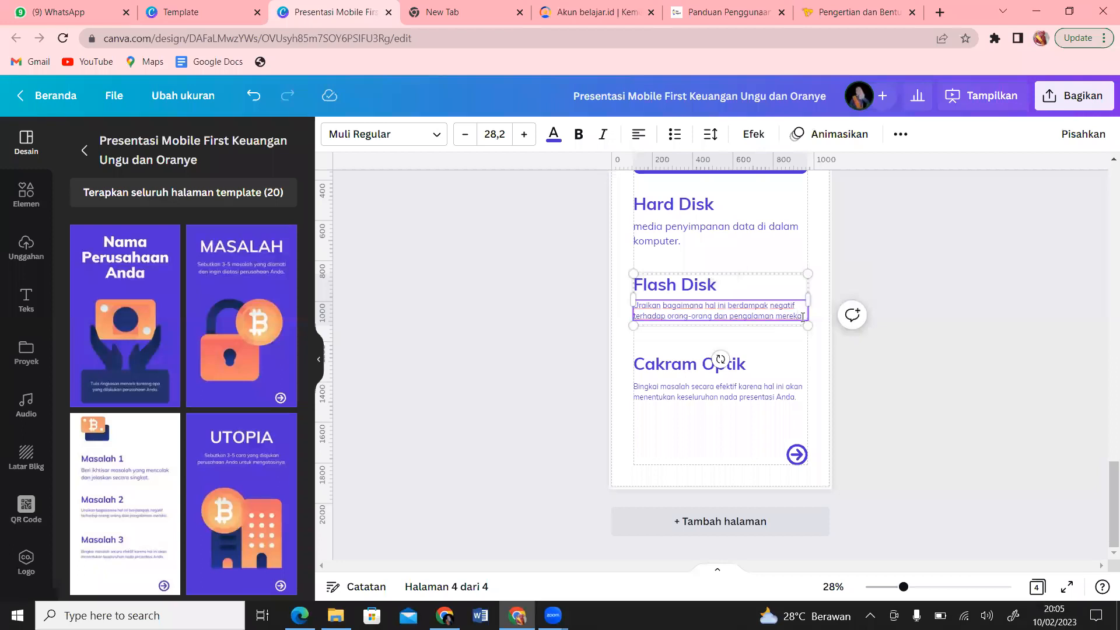
pyautogui.moveTo(801, 317); pyautogui.dragTo(639, 303)
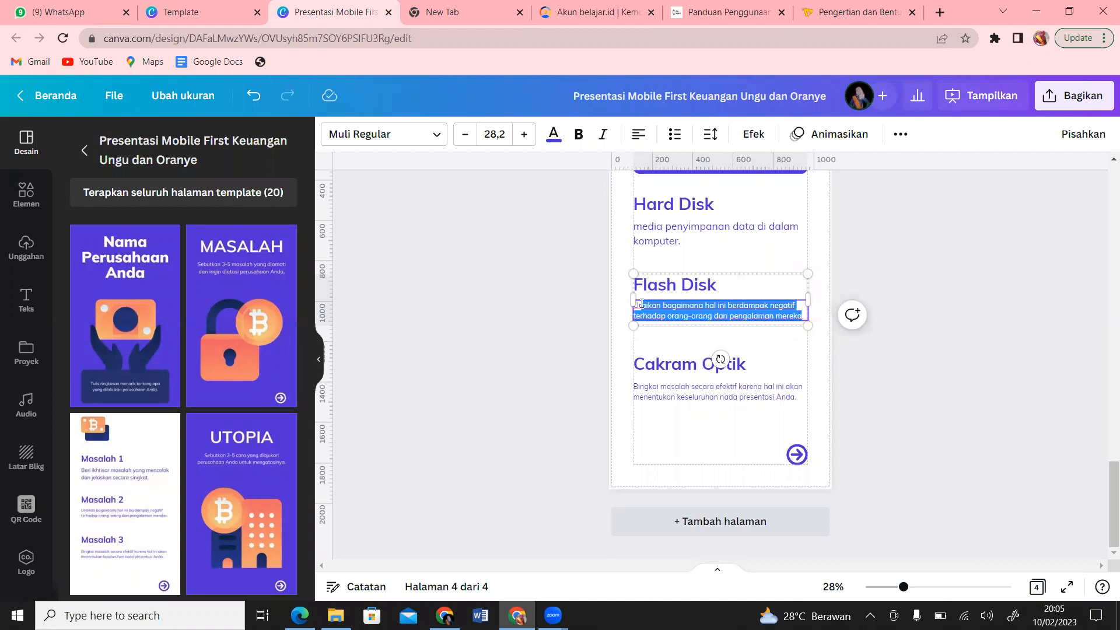
pyautogui.press('BackSpace')
pyautogui.write('media penyimpanan data digital eksternal.')
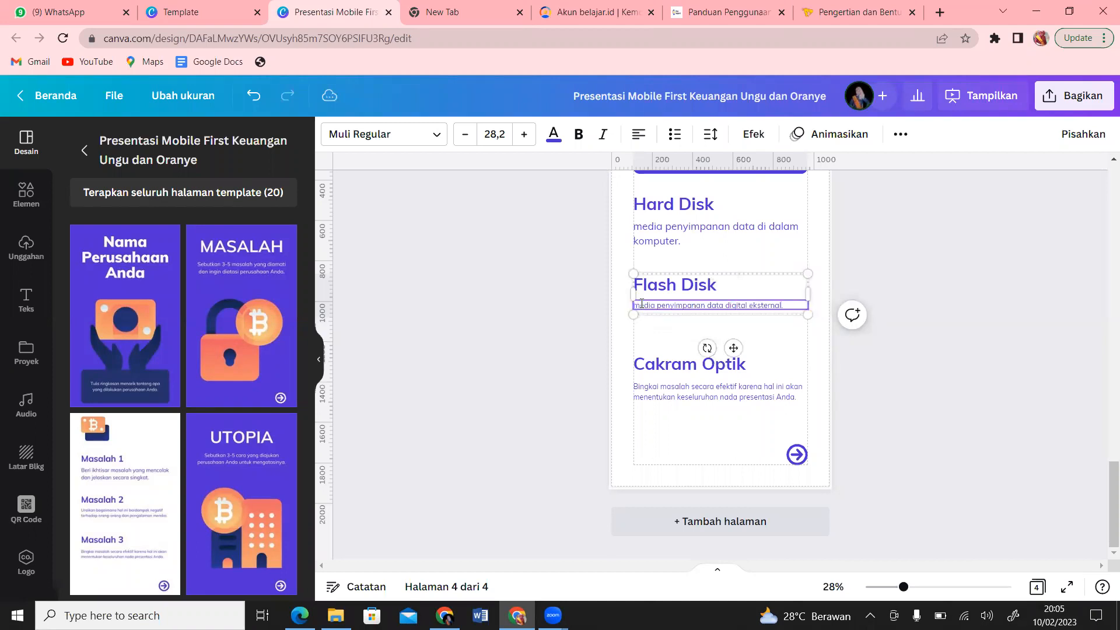
# Set the font size of the "Flash Disk" description to 38, matching the "Hard Disk" description
pyautogui.click(647, 240)
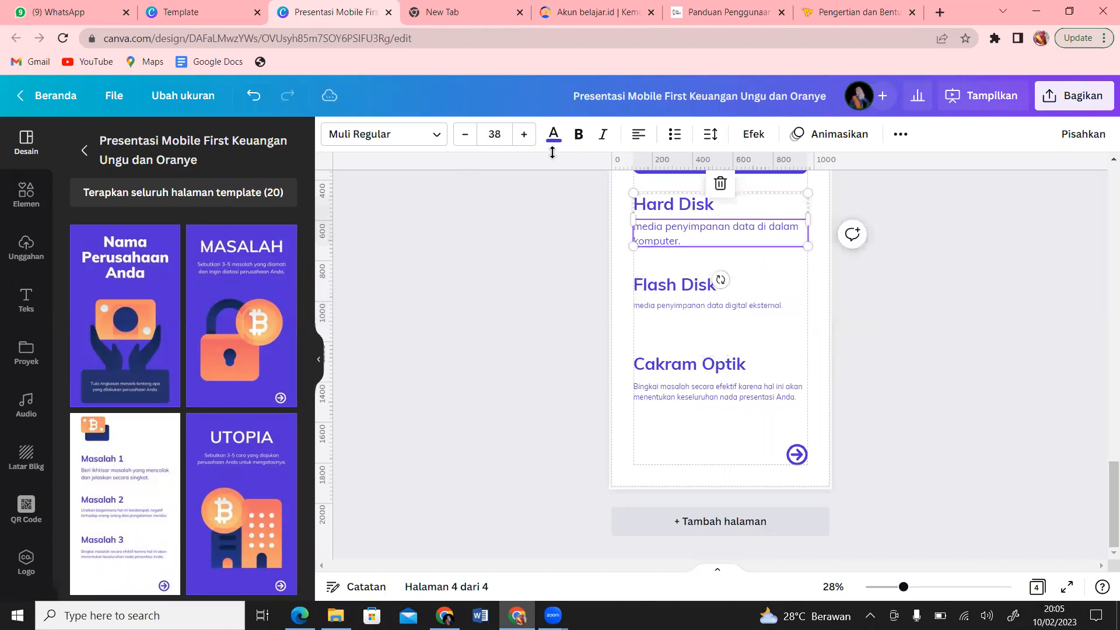
pyautogui.click(681, 308)
pyautogui.click(504, 132)
pyautogui.write('38')
pyautogui.press('Return')
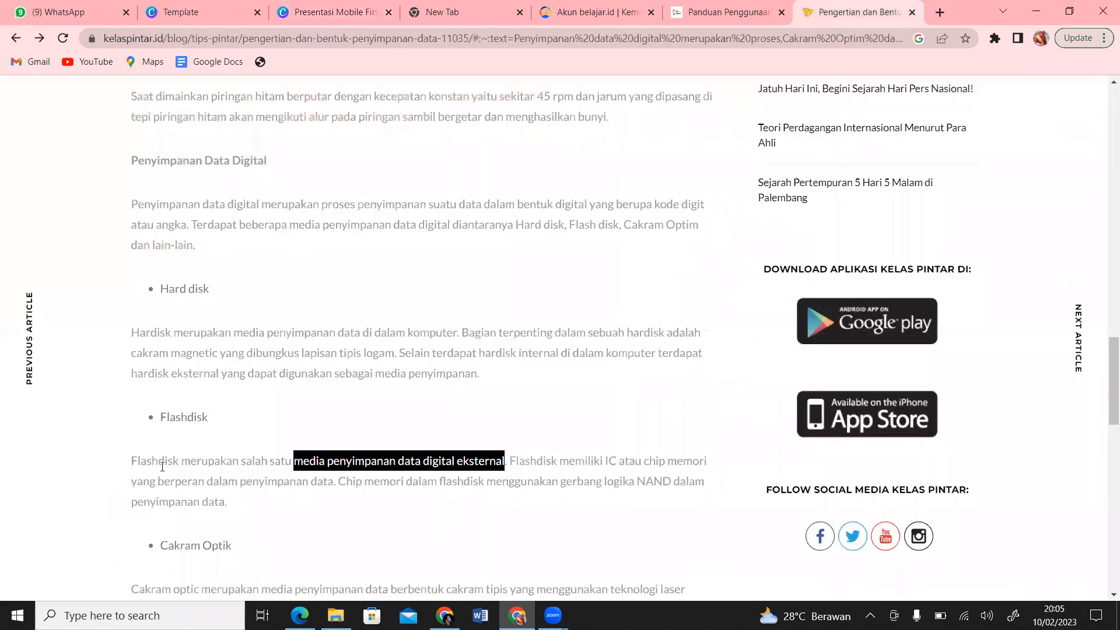
# Replace the "Cakram Optik" paragraph with the article's "media penyimpanan data berbentuk cakram tipis yang menggunakan teknologi laser dalam penulisan datanya"
pyautogui.click(851, 11)
pyautogui.moveTo(1104, 369); pyautogui.dragTo(1104, 401)
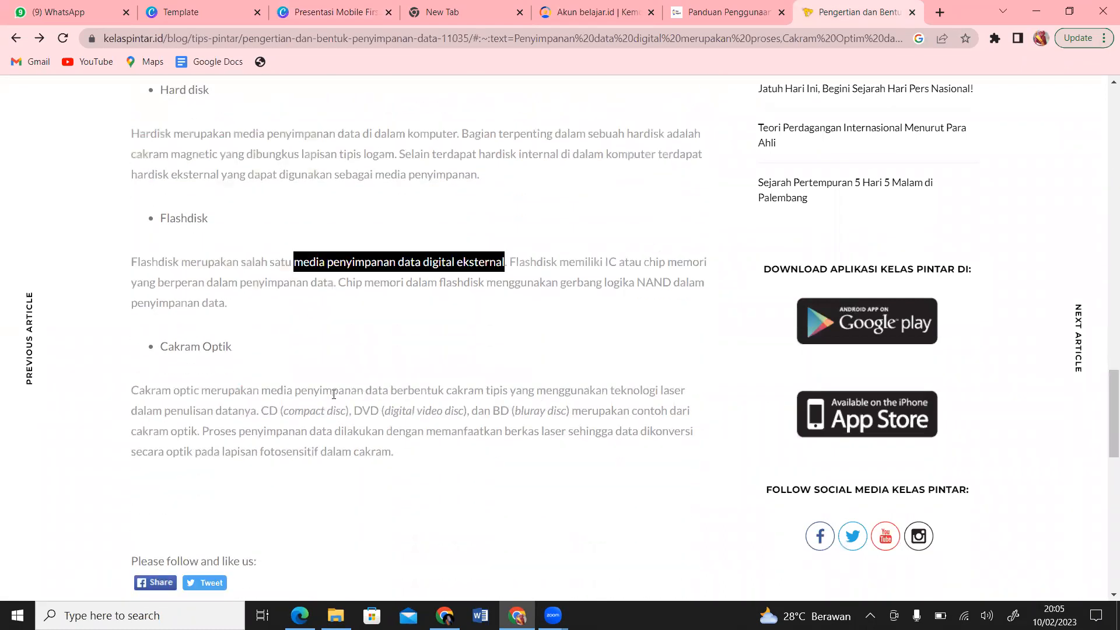
pyautogui.moveTo(266, 390); pyautogui.dragTo(257, 421)
pyautogui.hotkey('ctrl', 'c')
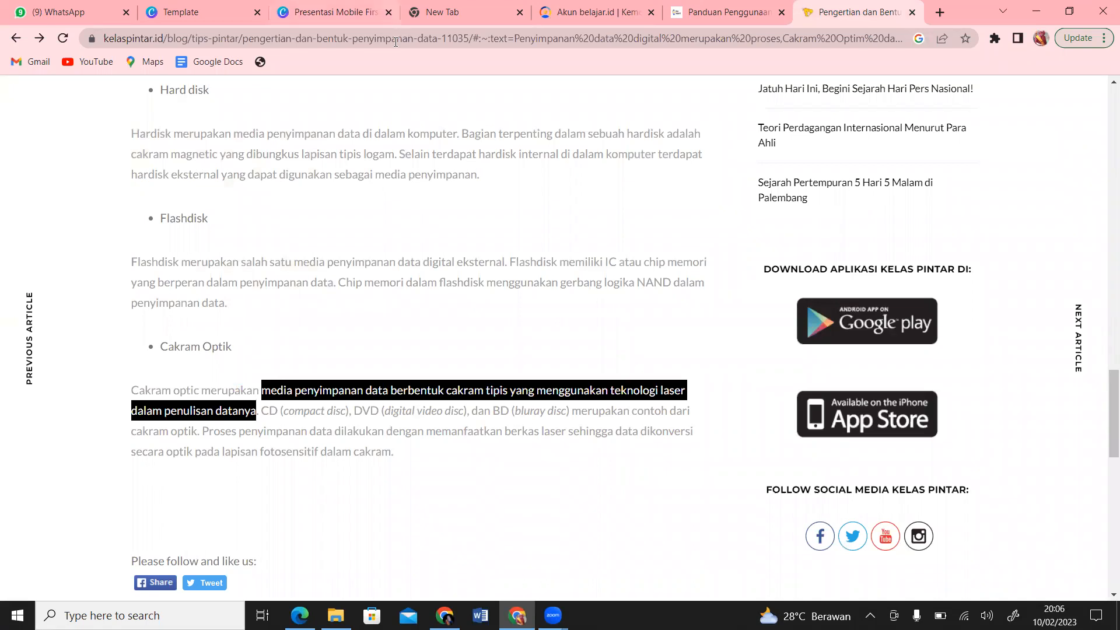
pyautogui.click(360, 12)
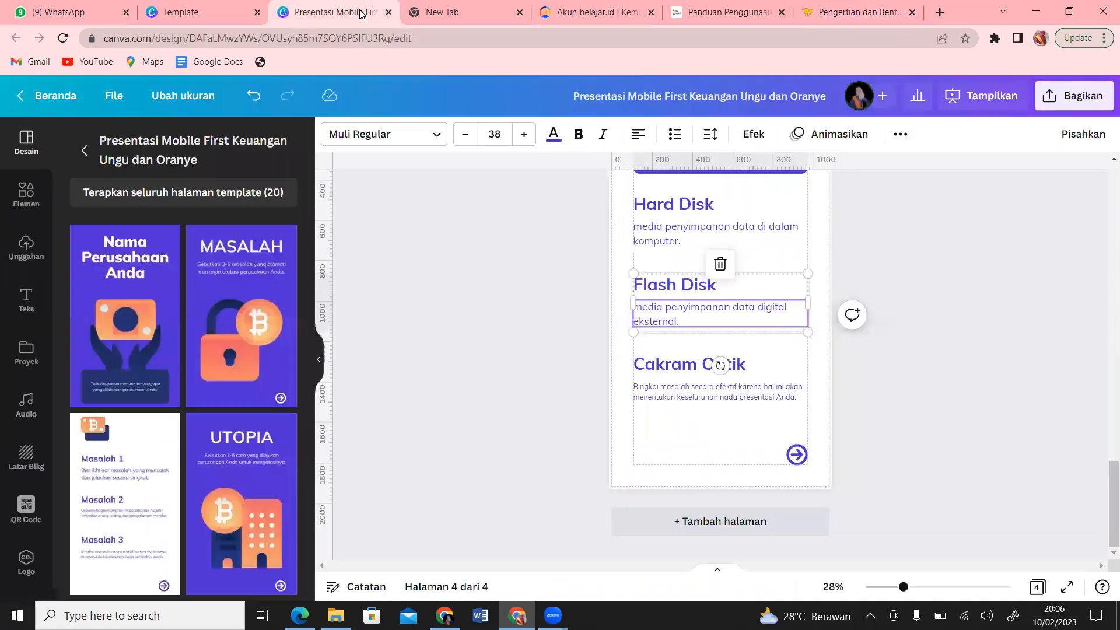
pyautogui.click(796, 395)
pyautogui.click(801, 398)
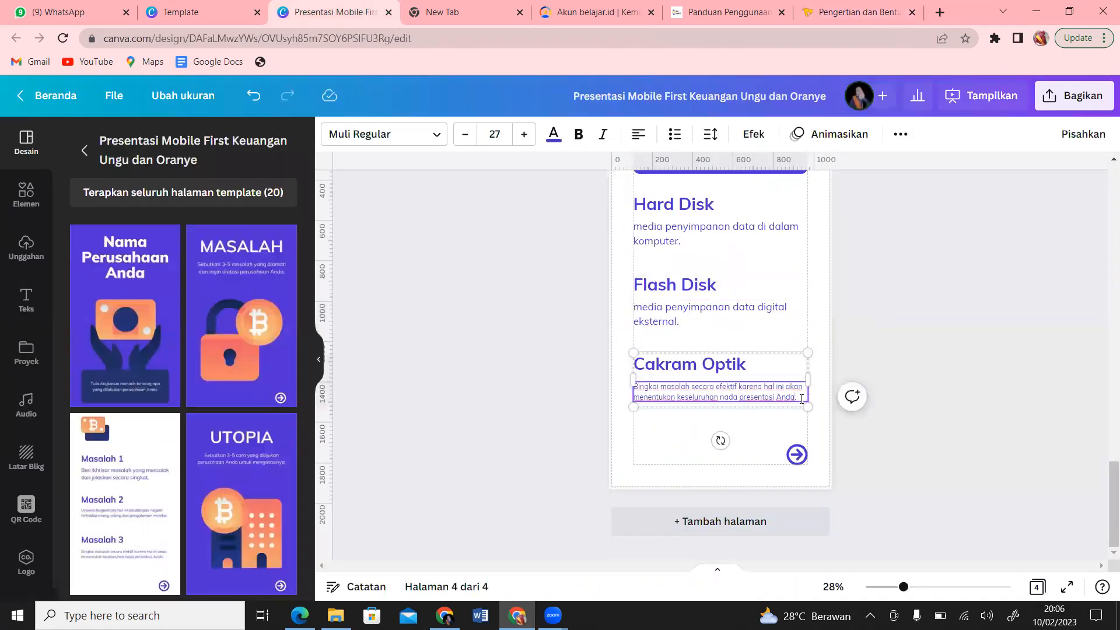
pyautogui.moveTo(796, 395); pyautogui.dragTo(649, 383)
pyautogui.press('BackSpace')
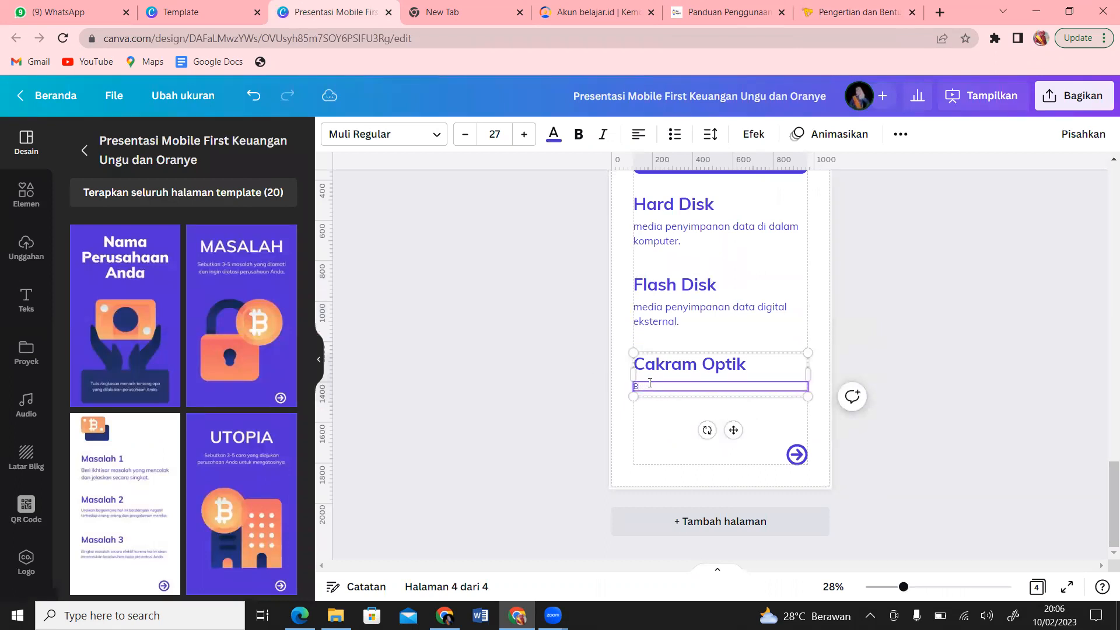
pyautogui.hotkey('ctrl', 'v')
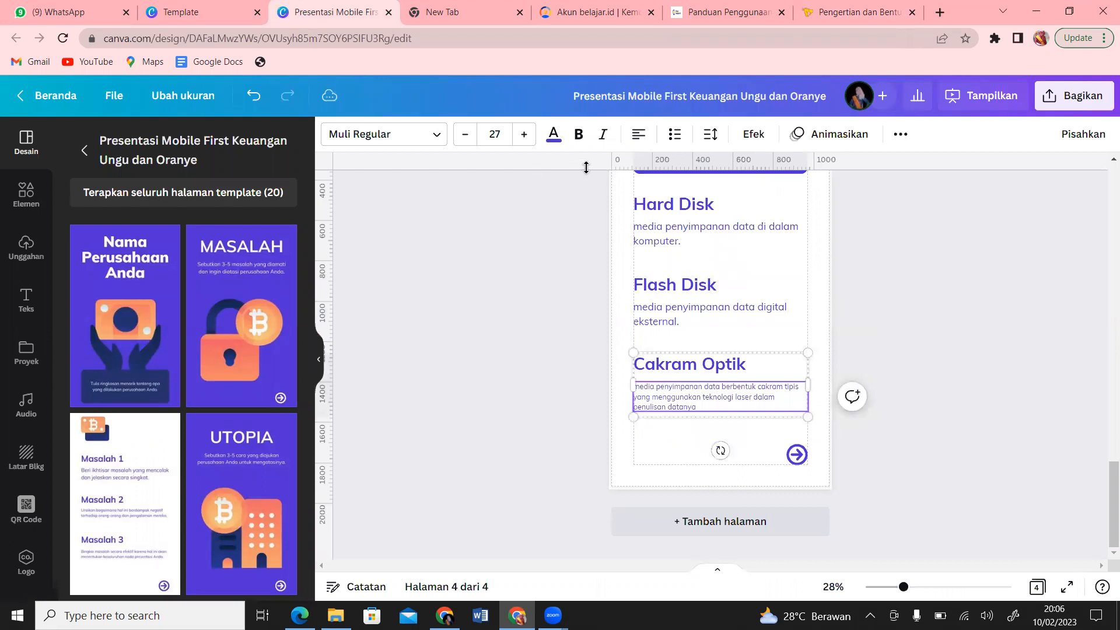
# Set the "Cakram Optik" description's font size to 38 and compare it with the other two descriptions
pyautogui.click(501, 131)
pyautogui.press('BackSpace')
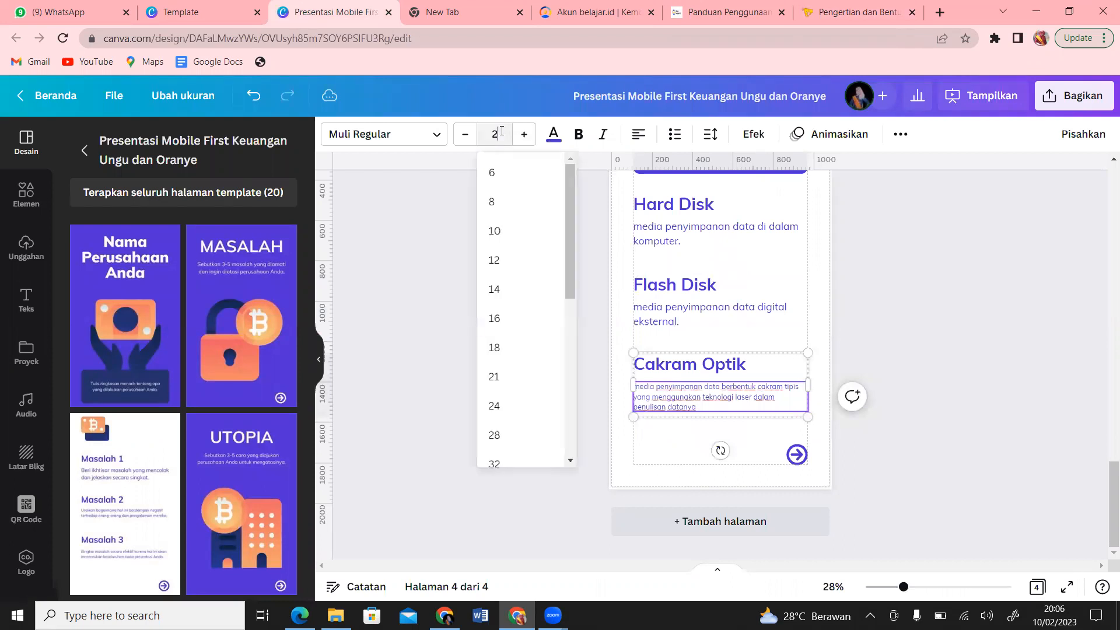
pyautogui.write('8')
pyautogui.press('Return')
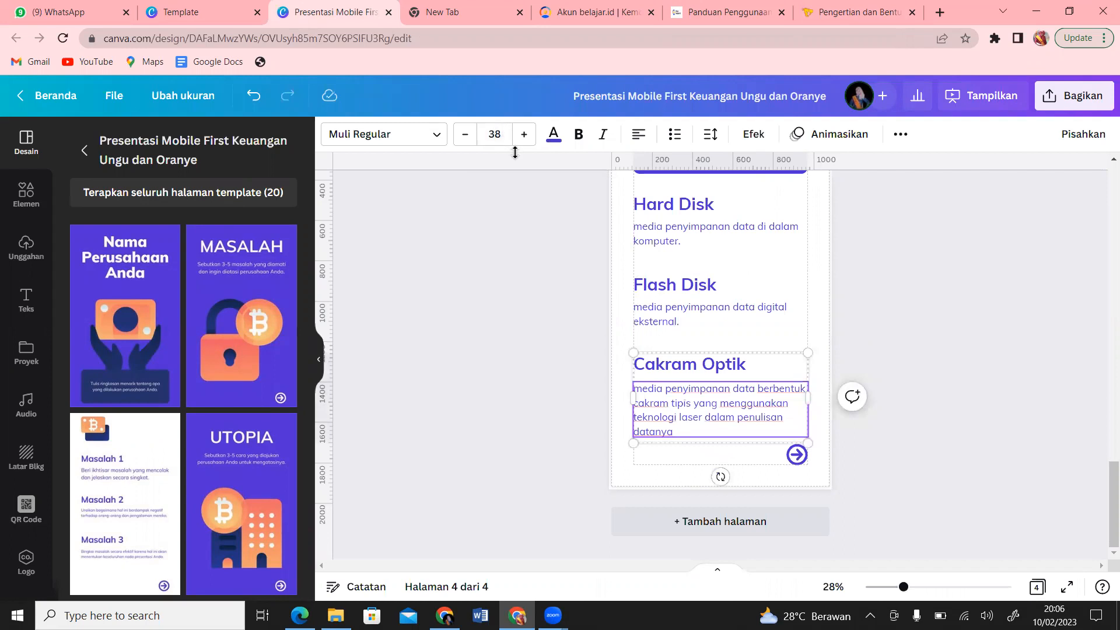
pyautogui.click(722, 240)
pyautogui.click(777, 303)
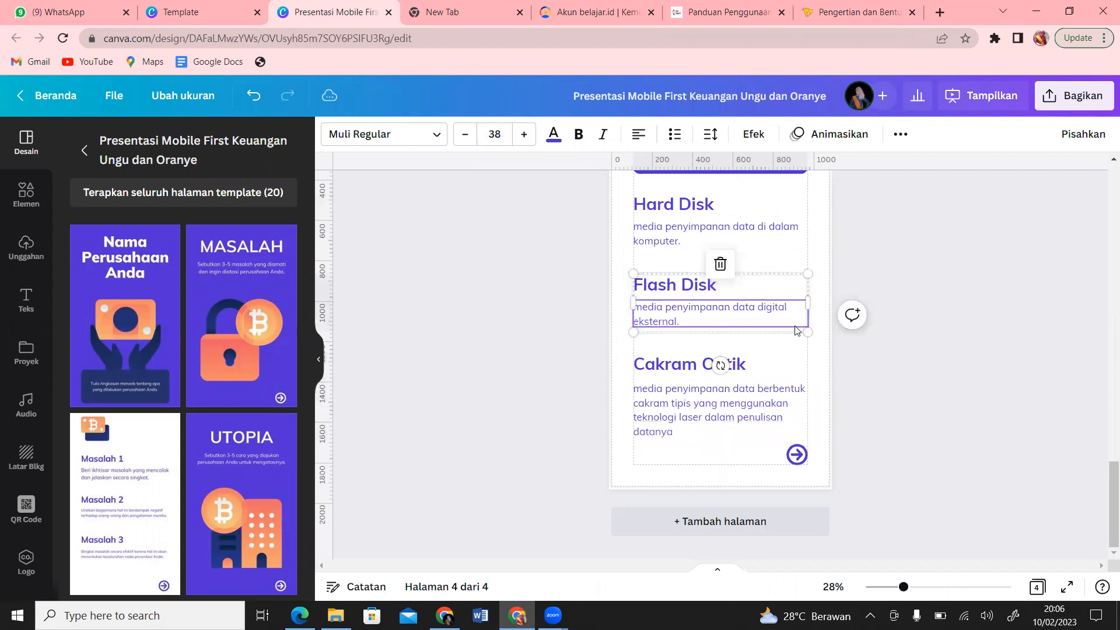
pyautogui.click(829, 420)
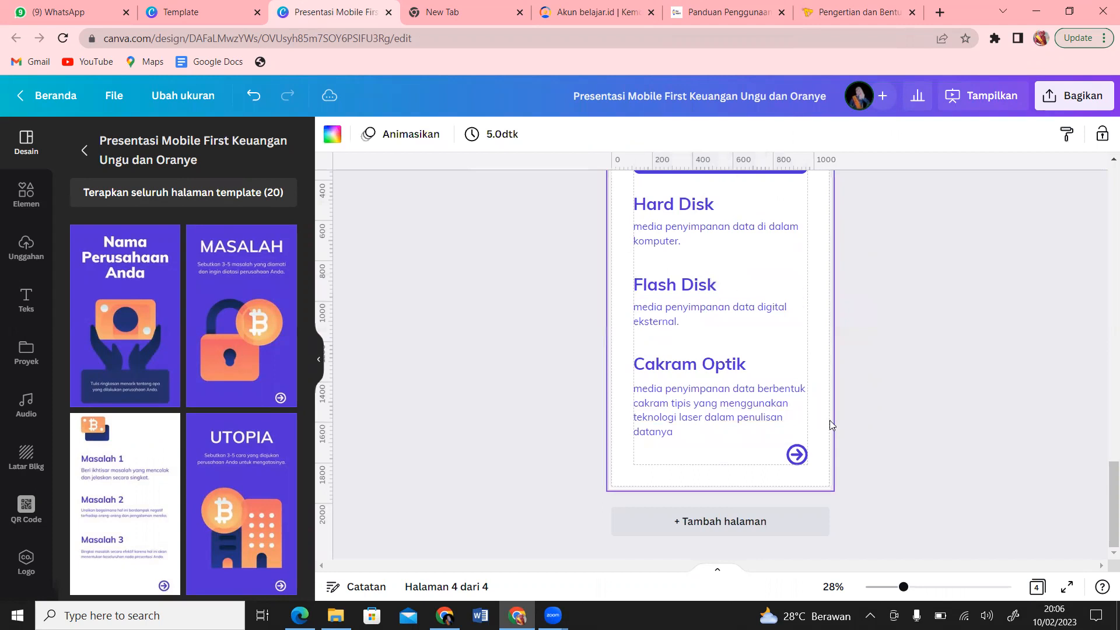
# Search the elements library for "hard disk" and show only photos
pyautogui.click(19, 204)
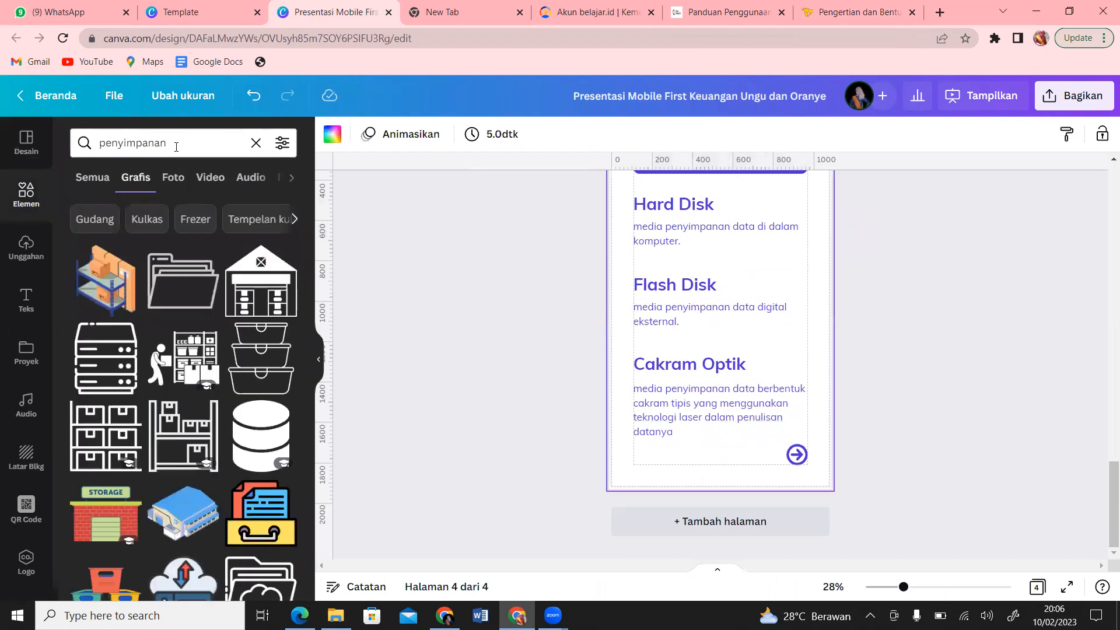
pyautogui.click(175, 142)
pyautogui.moveTo(171, 142); pyautogui.dragTo(98, 151)
pyautogui.write('ha')
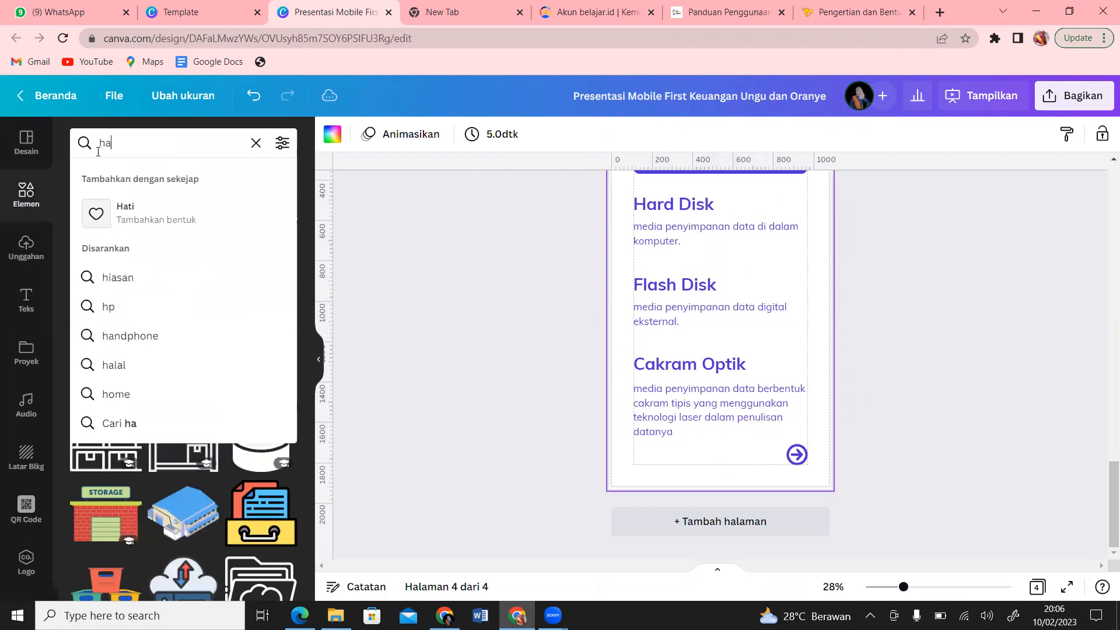
pyautogui.write('rd disk')
pyautogui.press('Return')
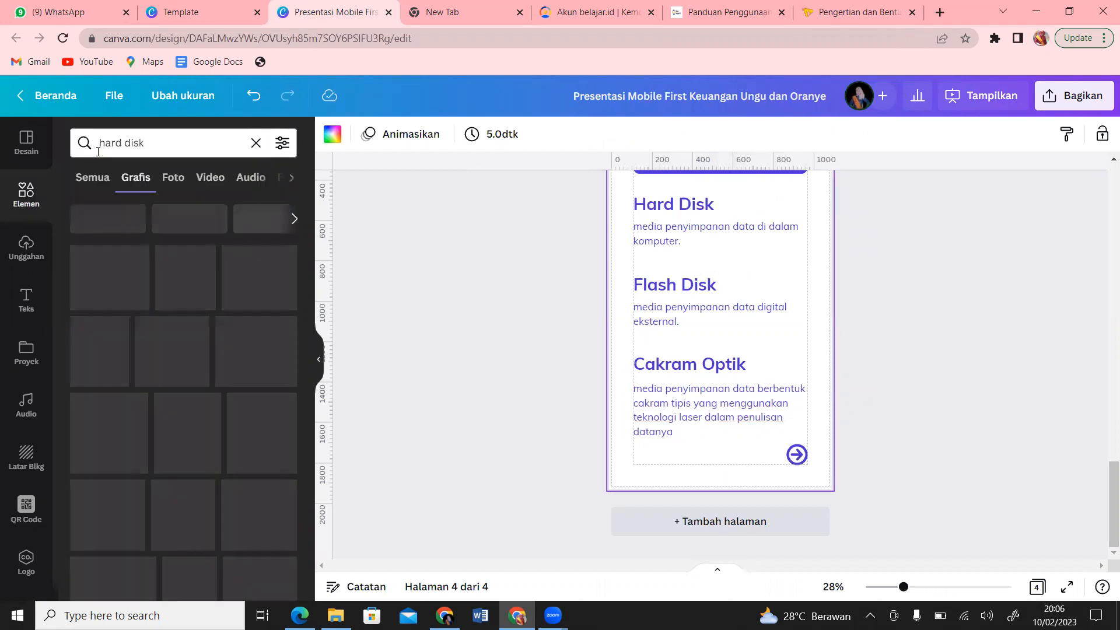
pyautogui.click(175, 177)
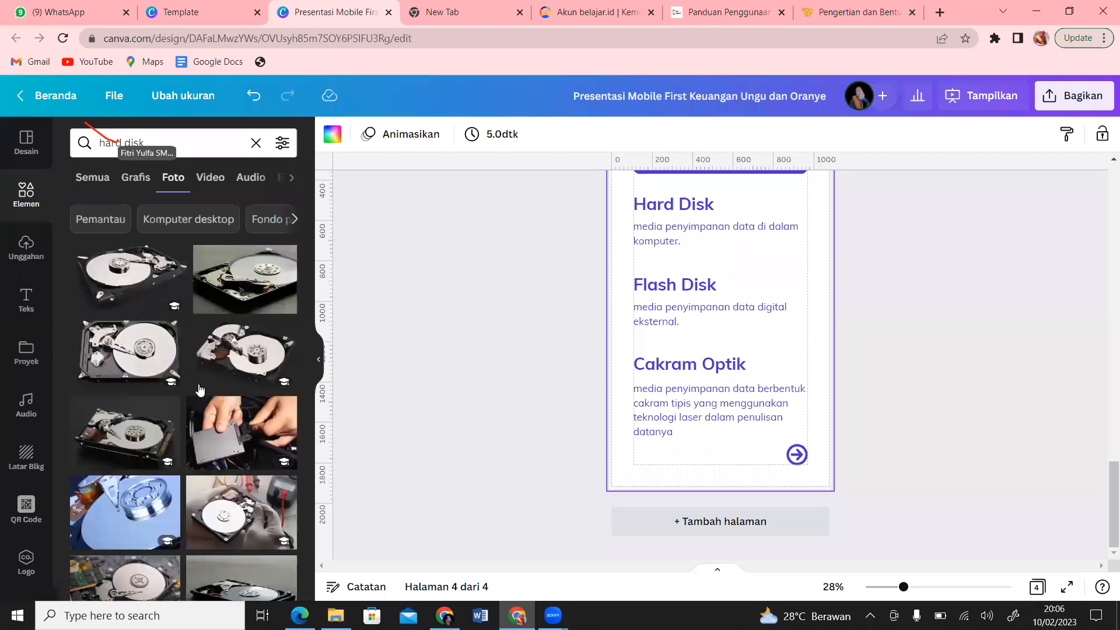
# Add the first open hard drive photo to page 4 and browse its recommended alternatives and other search results
pyautogui.click(147, 288)
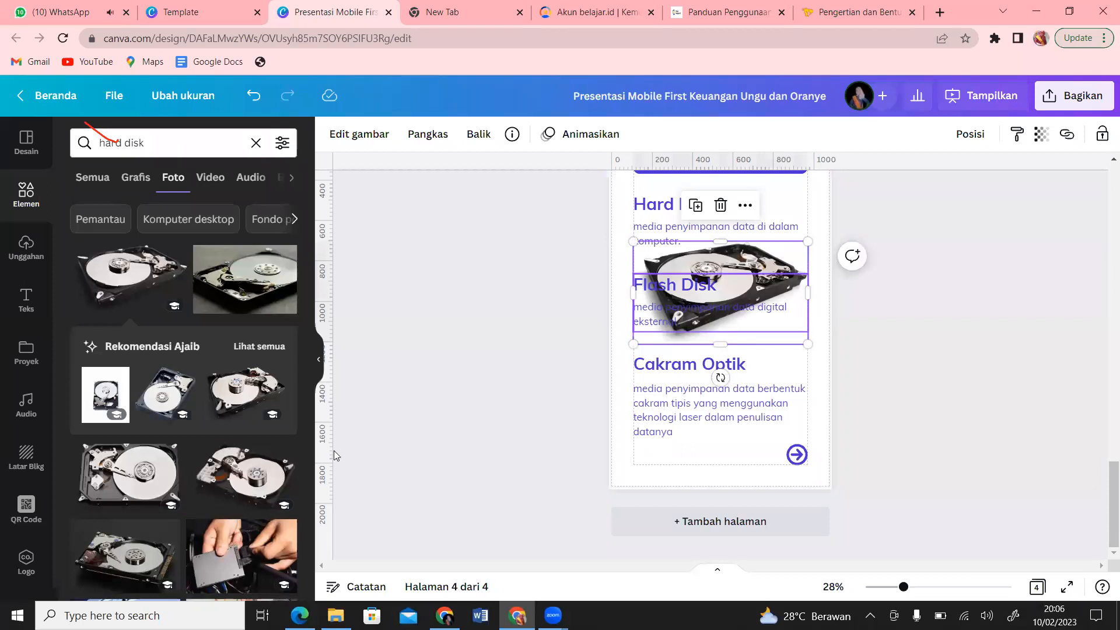
pyautogui.click(273, 348)
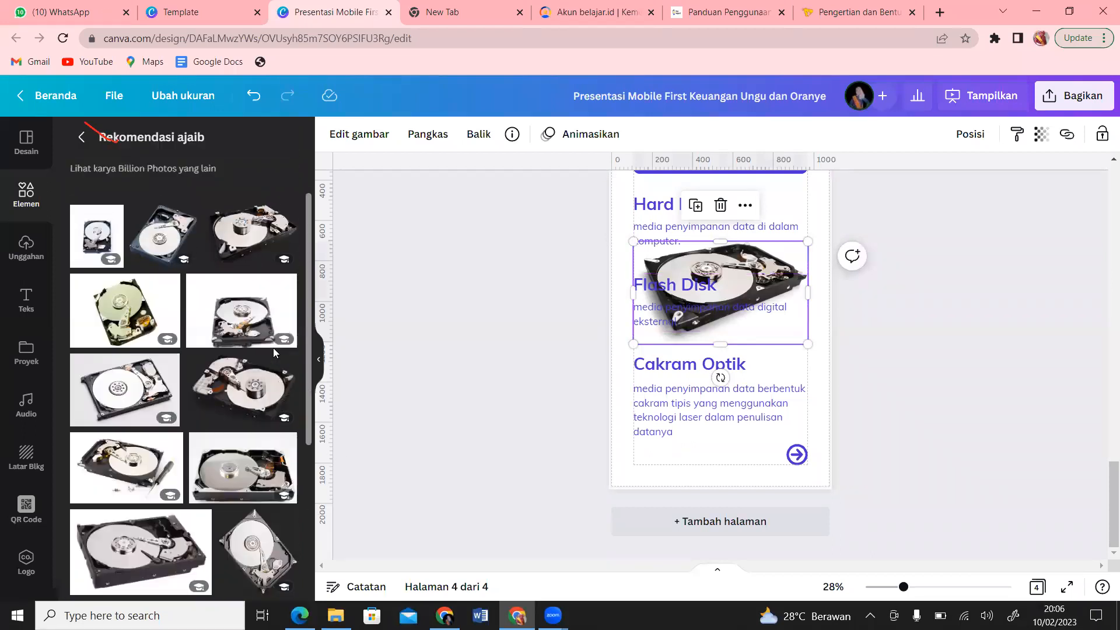
pyautogui.scroll(-2, 315, 322)
pyautogui.scroll(-3, 315, 322)
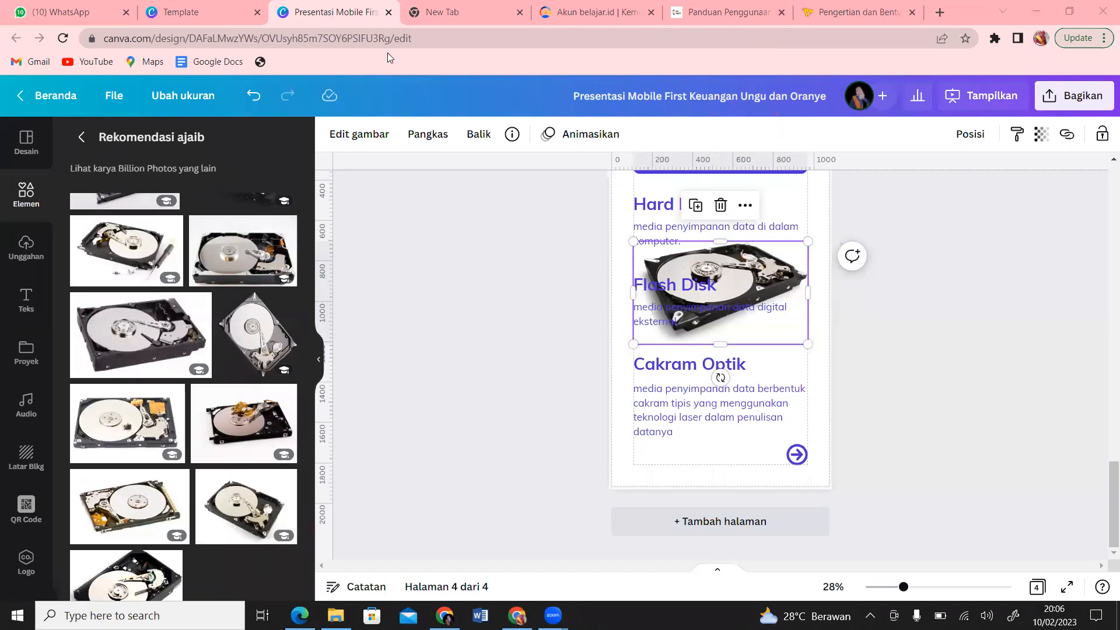
pyautogui.click(81, 138)
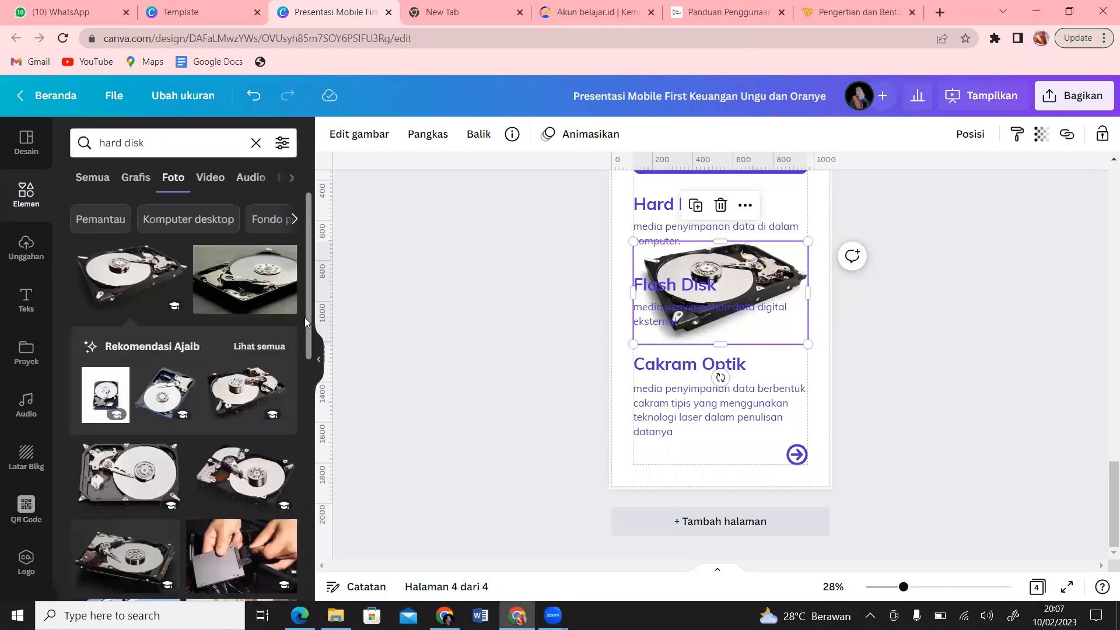
pyautogui.moveTo(308, 289); pyautogui.dragTo(327, 389)
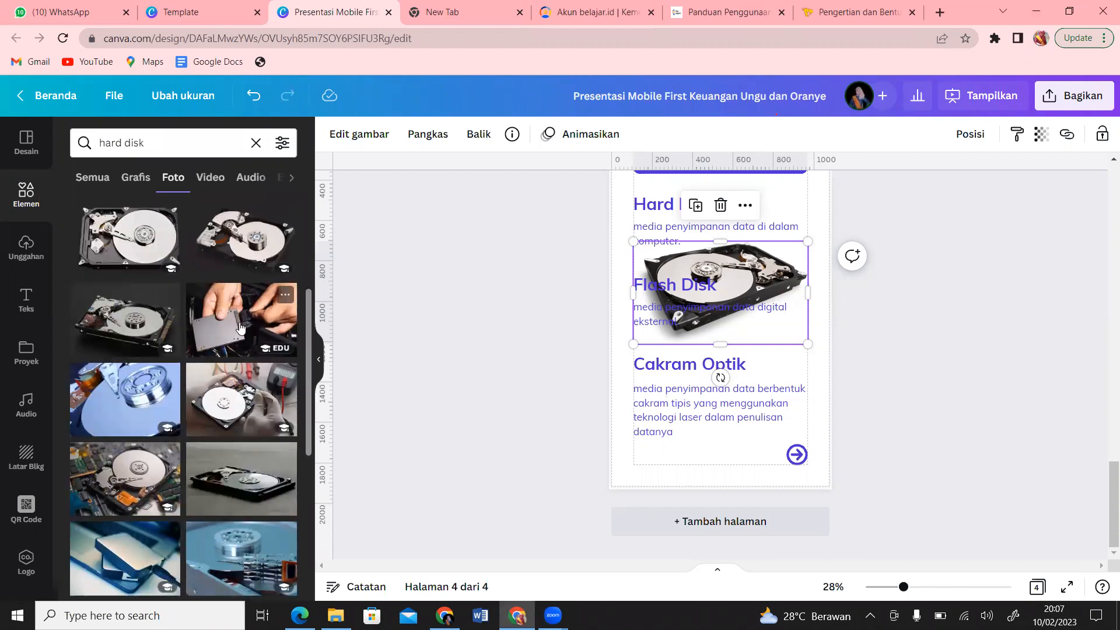
# Place the photo of hands holding a drive on page 4 and delete the open hard drive photo
pyautogui.moveTo(240, 325); pyautogui.dragTo(711, 351)
pyautogui.click(771, 264)
pyautogui.press('Delete')
pyautogui.click(769, 342)
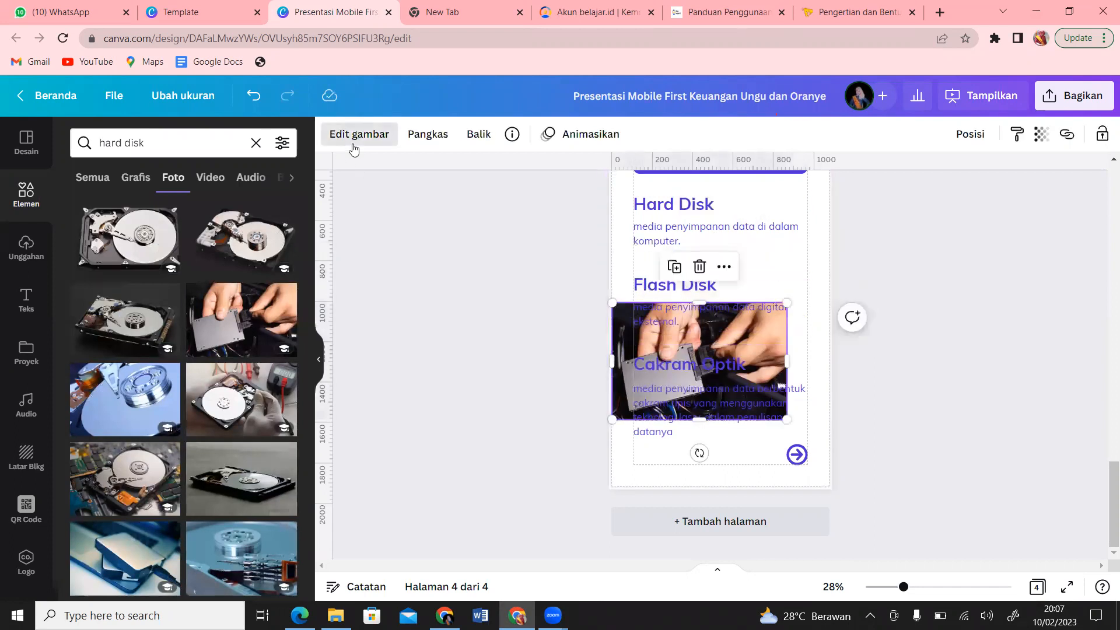
# Remove the background from the photo of hands holding a drive, then shrink and move it beside the "Hard Disk" heading
pyautogui.click(353, 145)
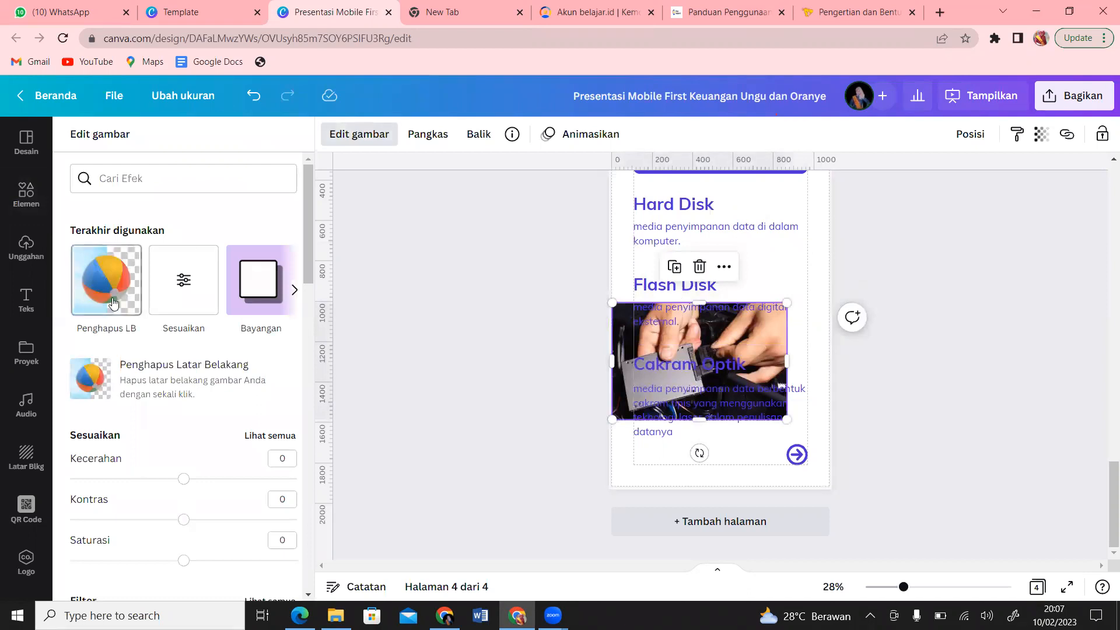
pyautogui.click(113, 304)
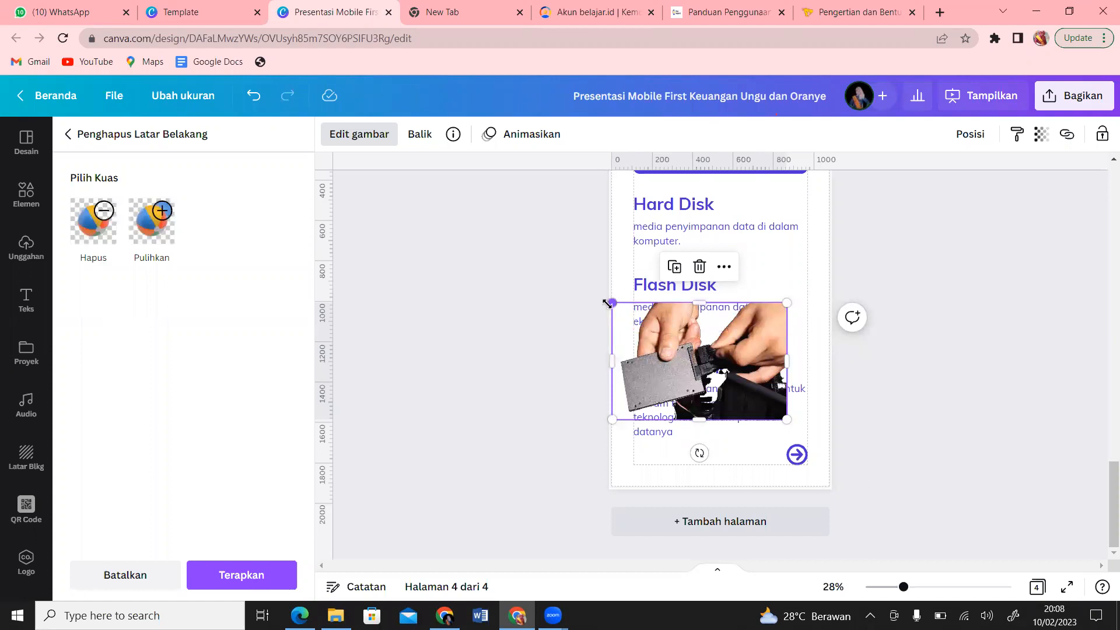
pyautogui.moveTo(609, 302); pyautogui.dragTo(703, 341)
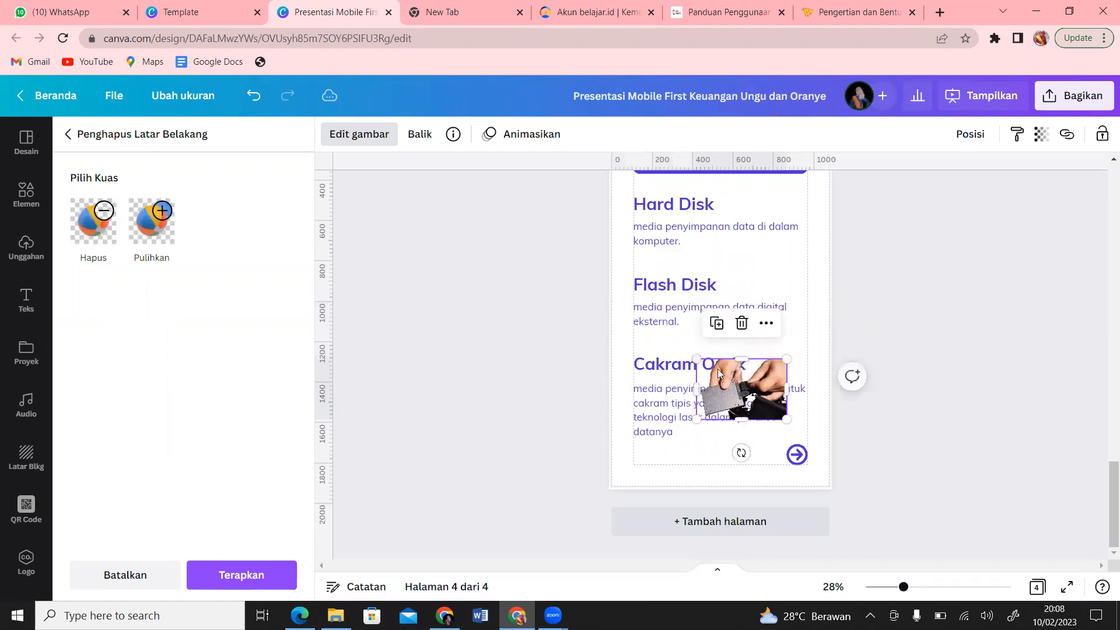
pyautogui.moveTo(747, 390); pyautogui.dragTo(759, 255)
pyautogui.moveTo(795, 288); pyautogui.dragTo(780, 177)
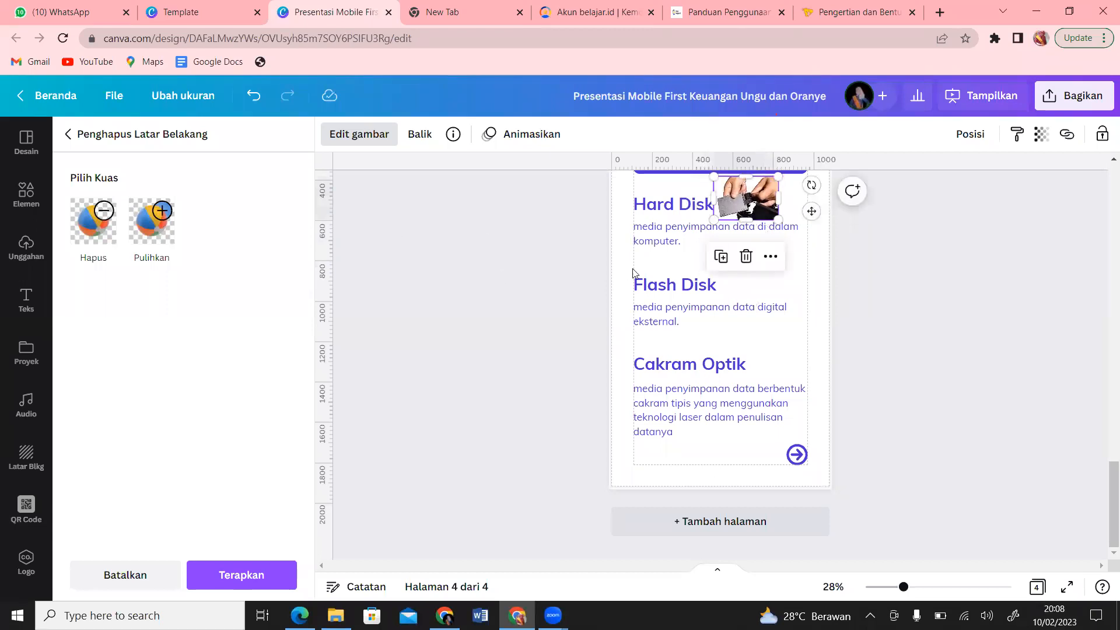
pyautogui.click(815, 295)
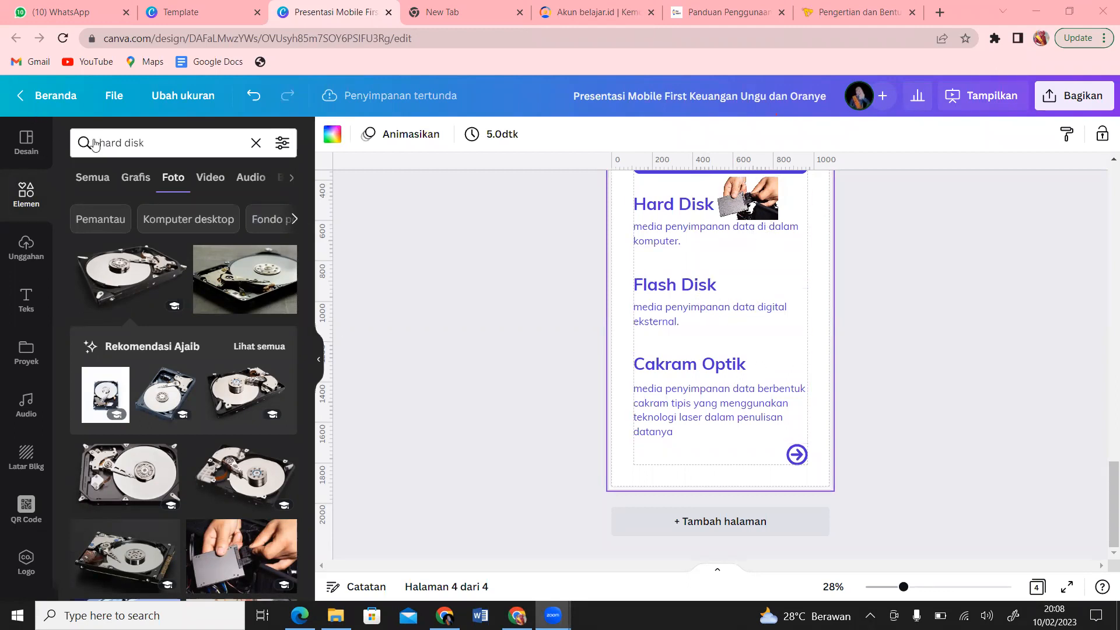
# Search the library's photos for "flash disk"
pyautogui.moveTo(123, 142); pyautogui.dragTo(85, 144)
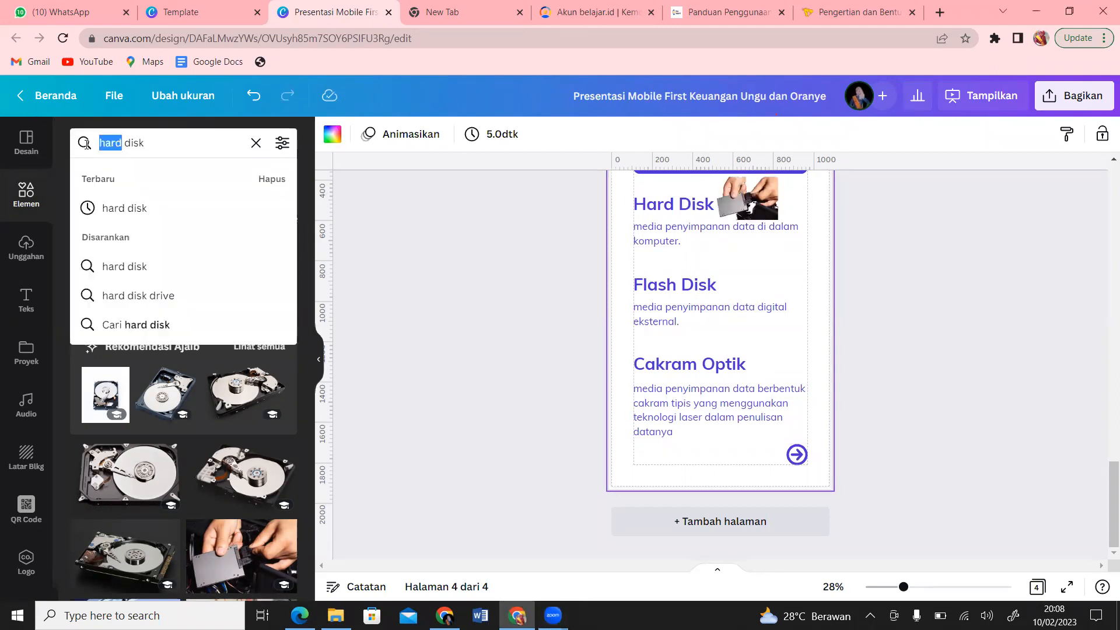
pyautogui.write('flash')
pyautogui.press('Return')
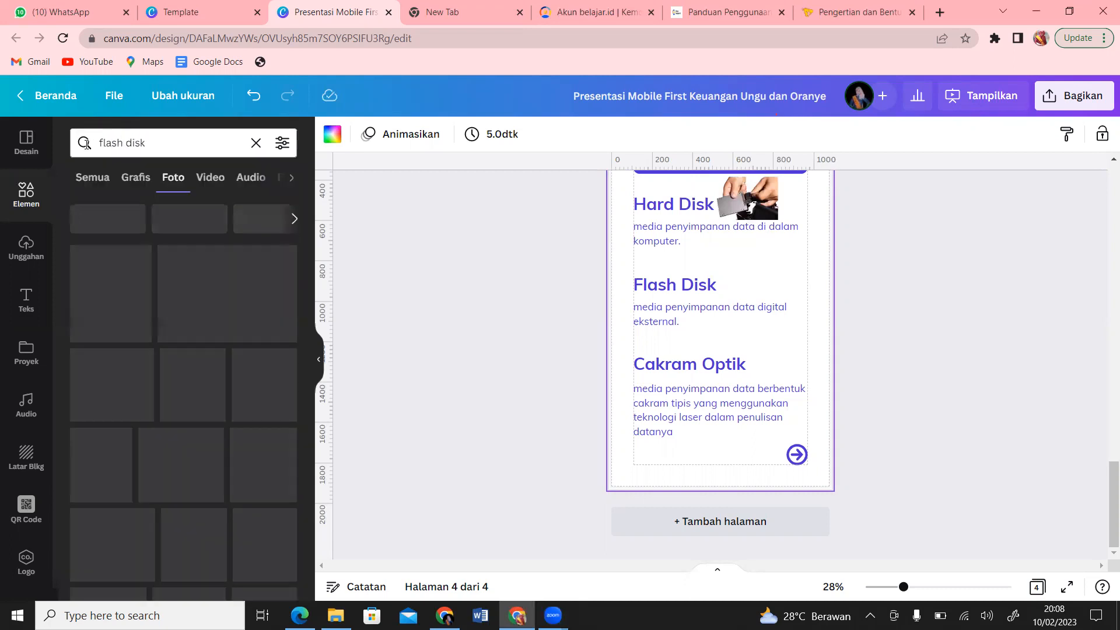